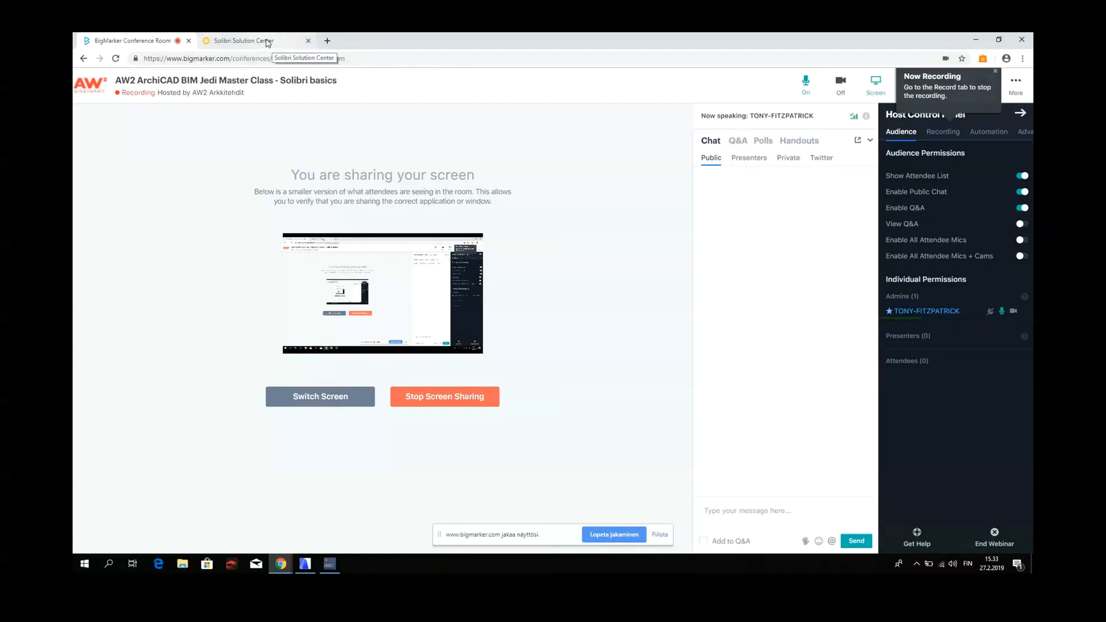
- Open the Products View of the Solibri Solution Center and look through the available products
{"action": "left_click", "coordinate": [268, 43]}
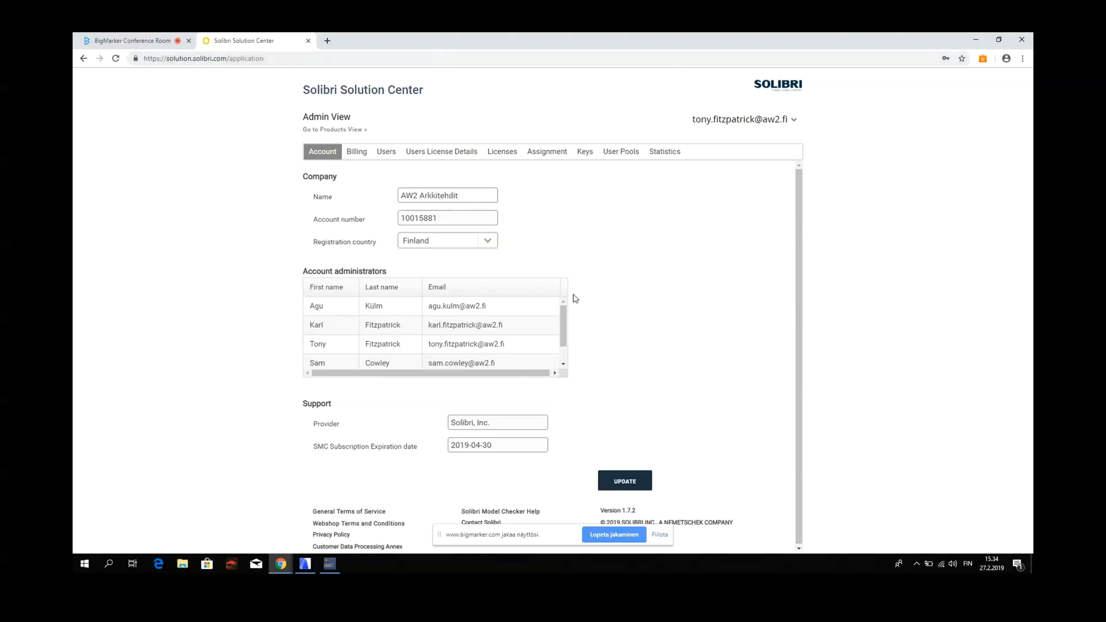
{"action": "left_click", "coordinate": [343, 129]}
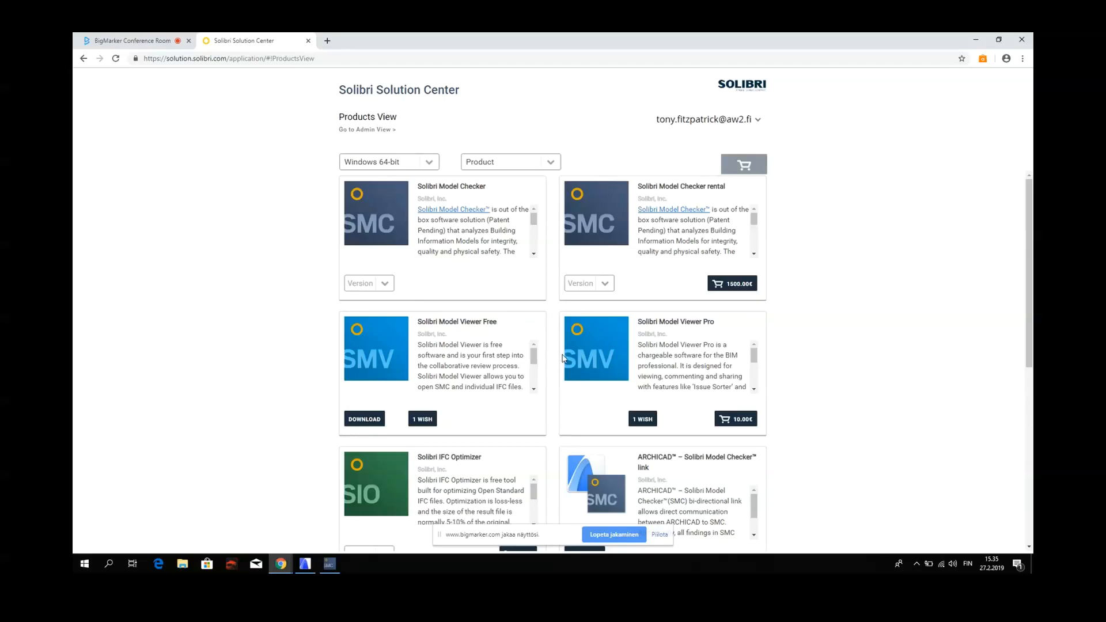
{"action": "scroll", "coordinate": [476, 366], "scroll_direction": "down", "scroll_amount": 1}
{"action": "scroll", "coordinate": [337, 380], "scroll_direction": "down", "scroll_amount": 3}
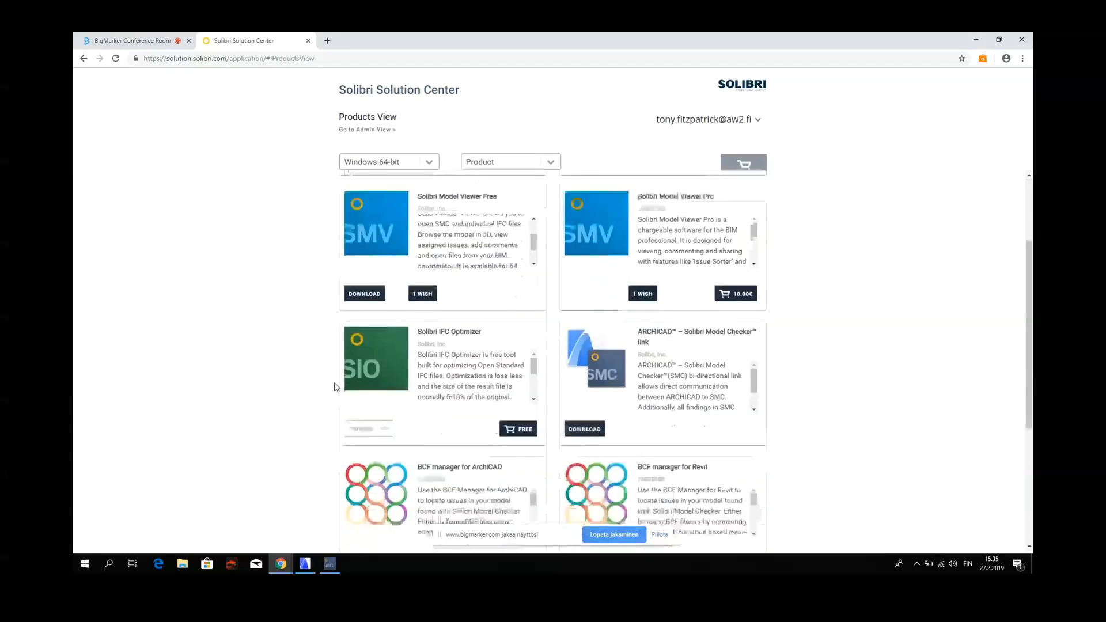
{"action": "scroll", "coordinate": [339, 370], "scroll_direction": "up", "scroll_amount": 1}
{"action": "scroll", "coordinate": [339, 369], "scroll_direction": "up", "scroll_amount": 3}
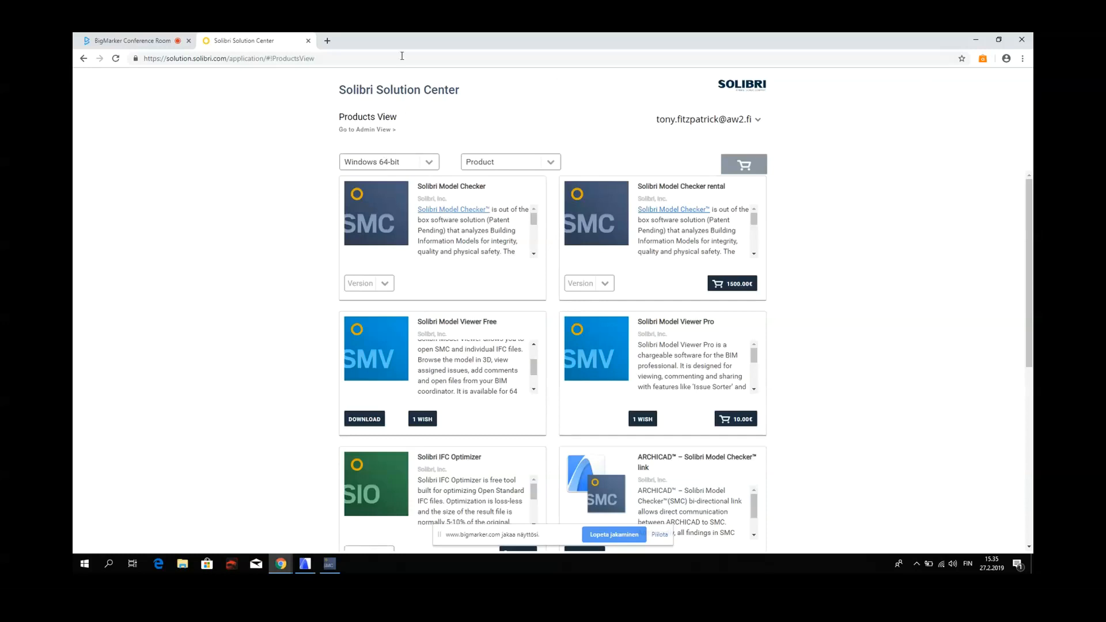
- Close the Solibri Solution Center page and switch to the RATAMO CAREA project in ARCHICAD
{"action": "left_click", "coordinate": [308, 41]}
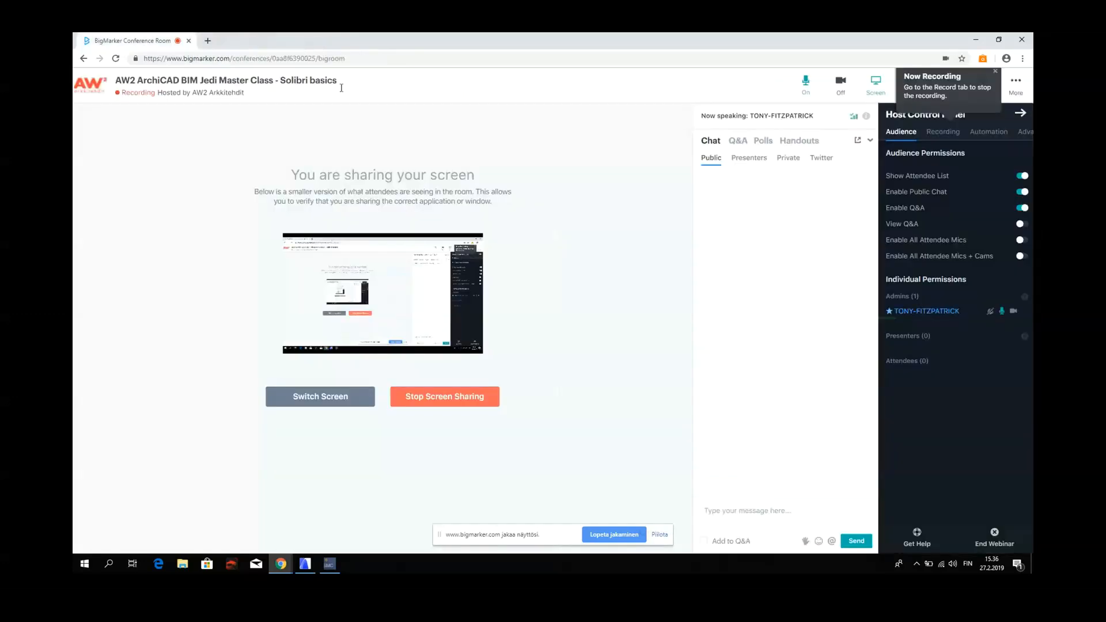
{"action": "left_click", "coordinate": [974, 41]}
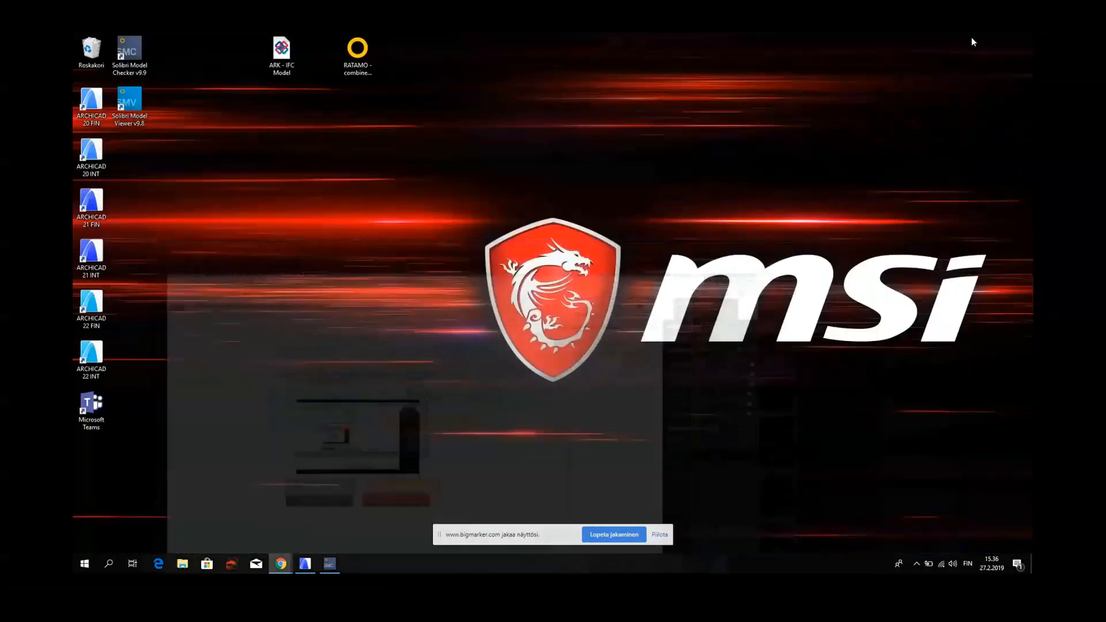
{"action": "left_click", "coordinate": [306, 564]}
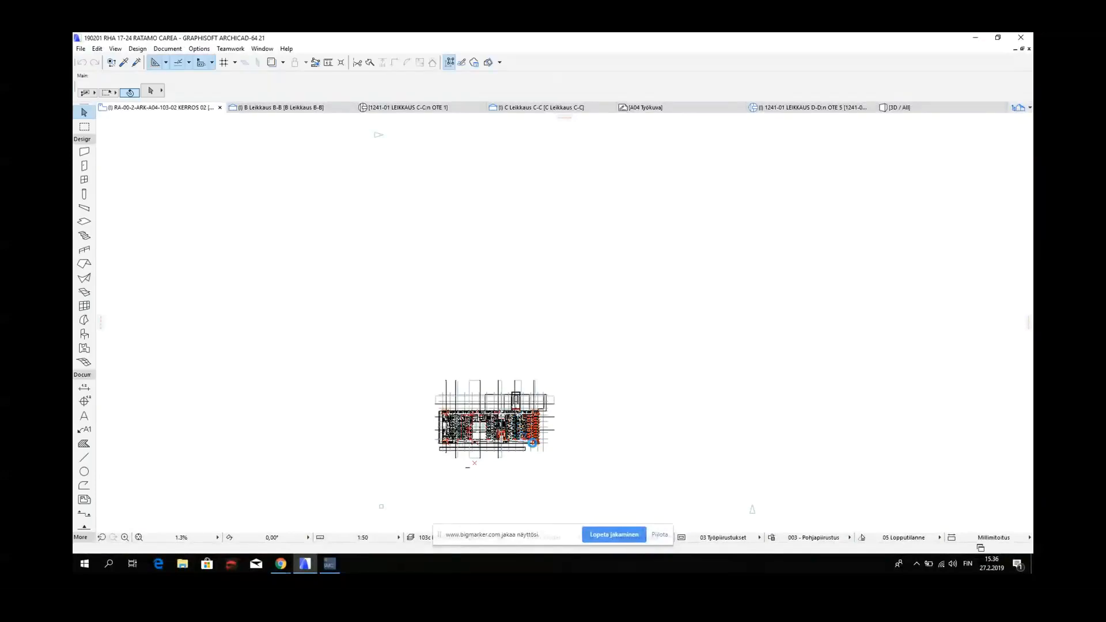
- Apply the layer combination "XX01 IFC - Structure only" to the second-floor plan
{"action": "scroll", "coordinate": [520, 435], "scroll_direction": "up", "scroll_amount": 3}
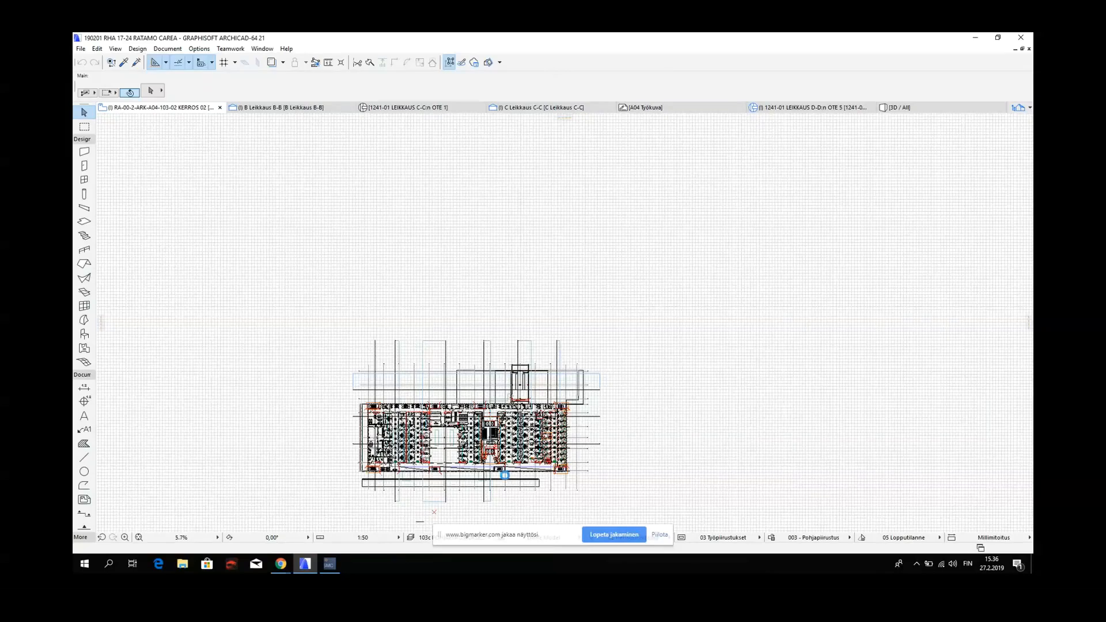
{"action": "scroll", "coordinate": [536, 436], "scroll_direction": "up", "scroll_amount": 3}
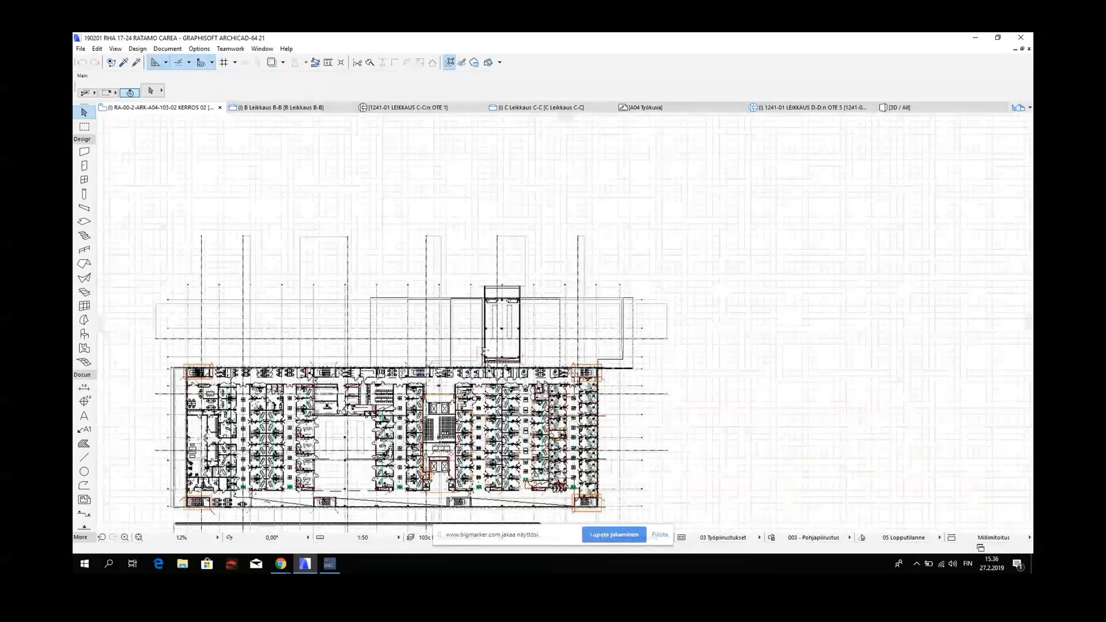
{"action": "scroll", "coordinate": [576, 519], "scroll_direction": "up", "scroll_amount": 3}
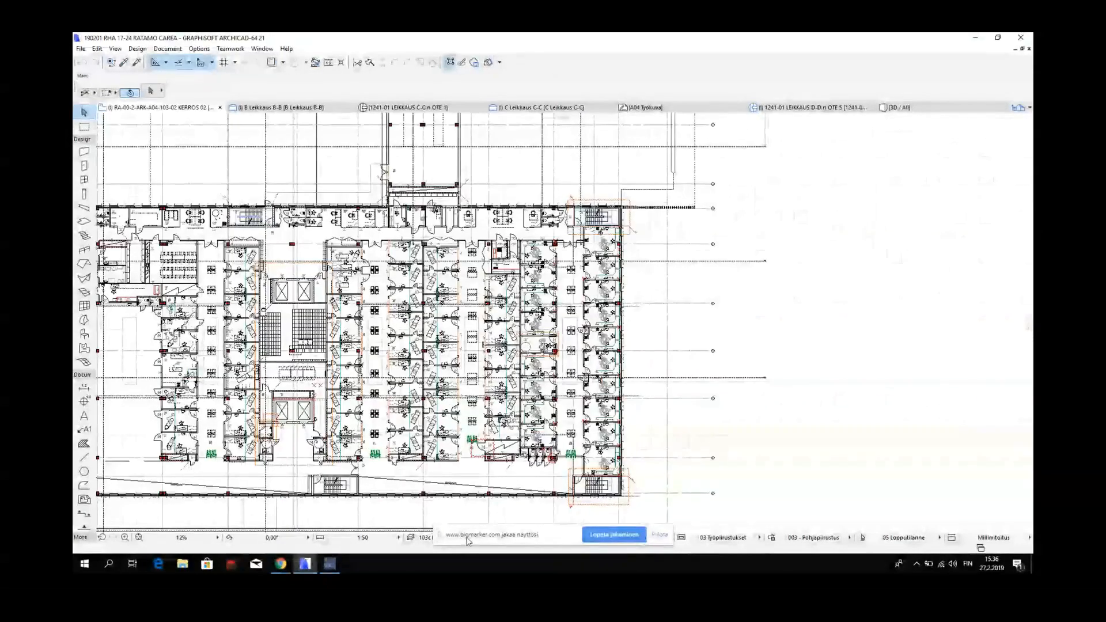
{"action": "left_click_drag", "start_coordinate": [472, 540], "coordinate": [823, 522]}
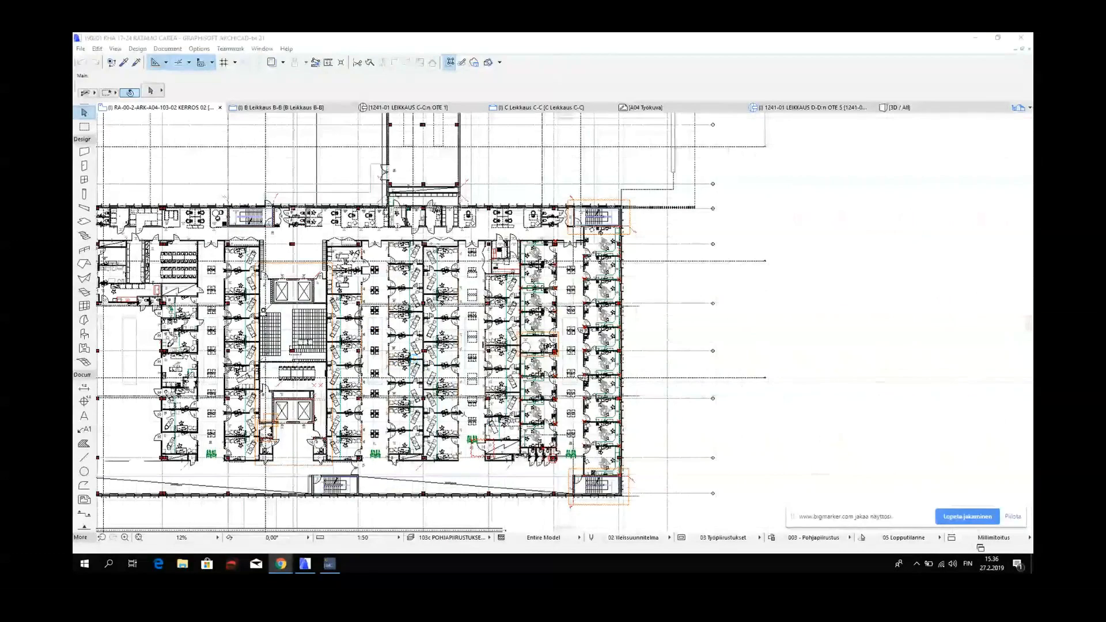
{"action": "left_click", "coordinate": [453, 539]}
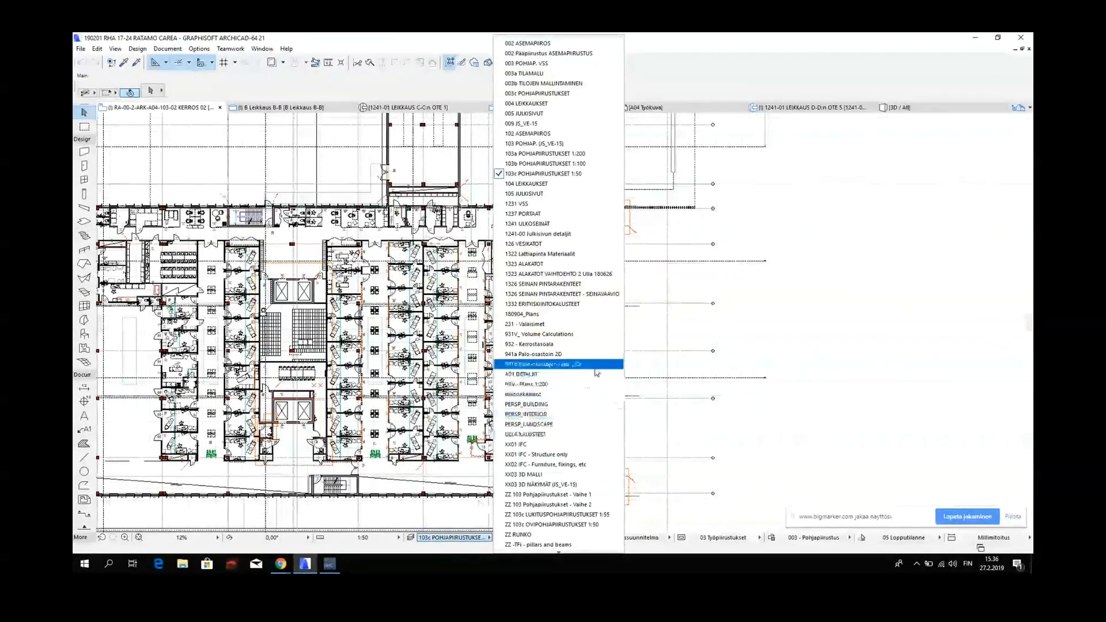
{"action": "left_click", "coordinate": [576, 455]}
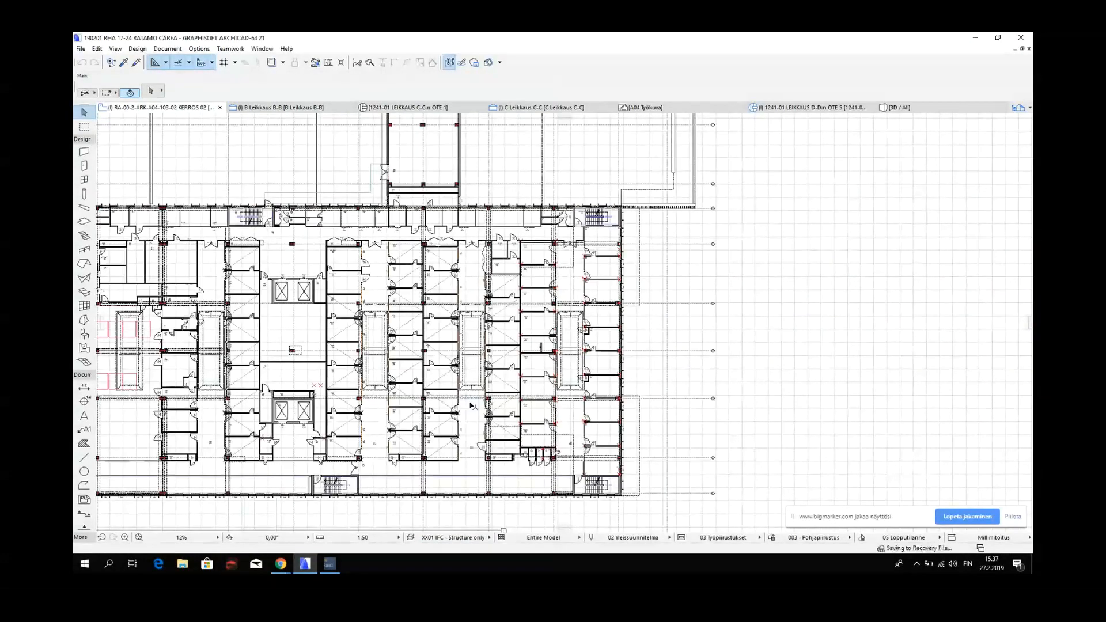
- Show the model in the 3D window and fit all of it in view
{"action": "scroll", "coordinate": [469, 404], "scroll_direction": "down", "scroll_amount": 2}
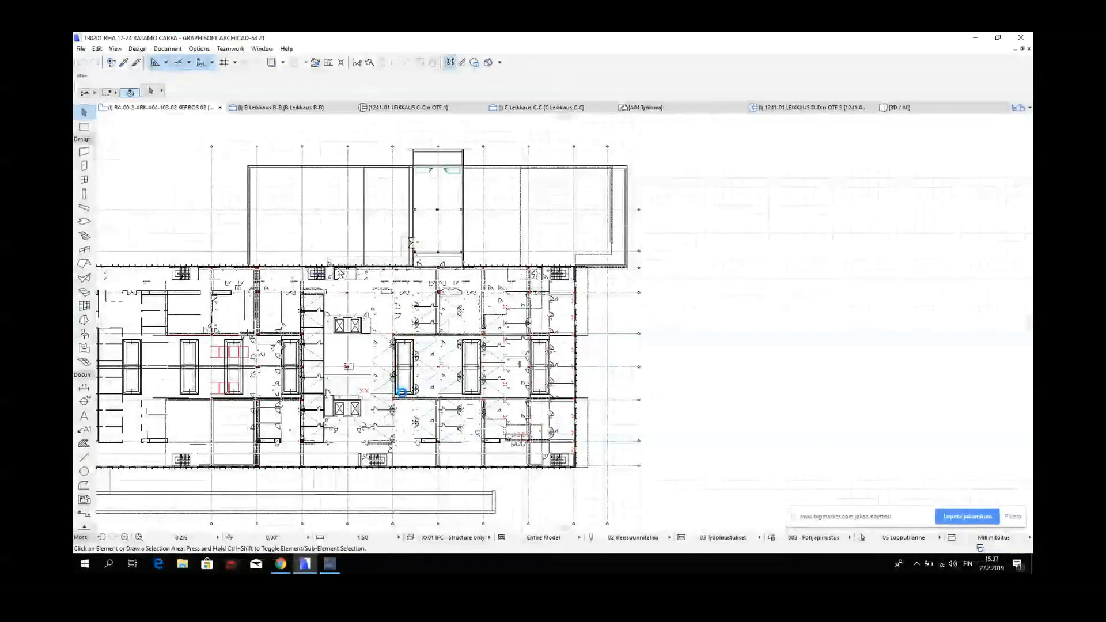
{"action": "scroll", "coordinate": [390, 394], "scroll_direction": "down", "scroll_amount": 2}
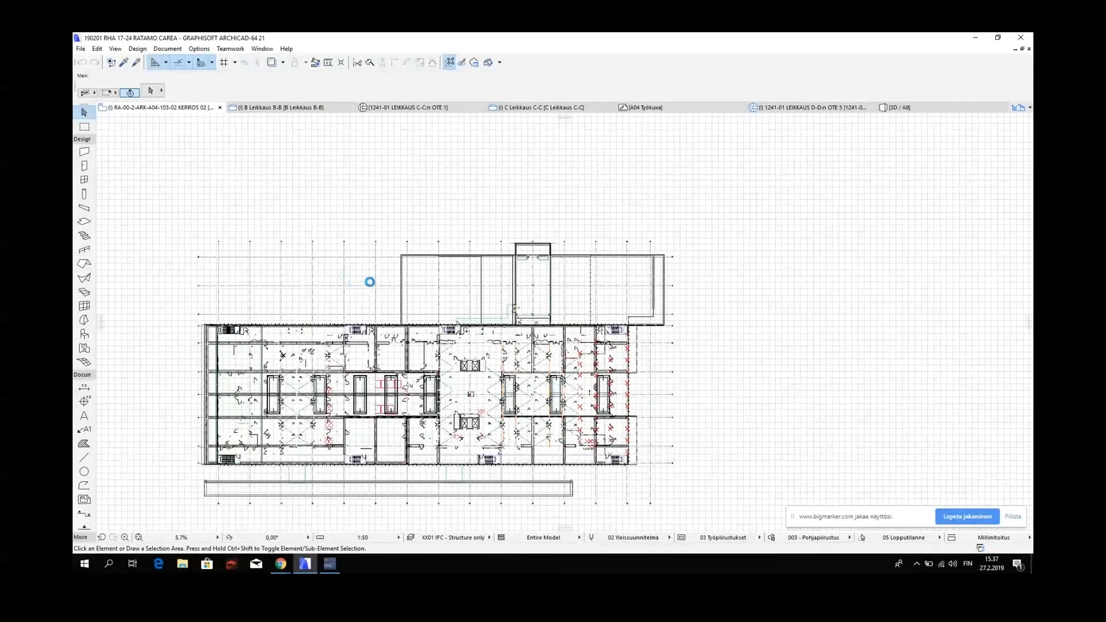
{"action": "key", "text": "F3"}
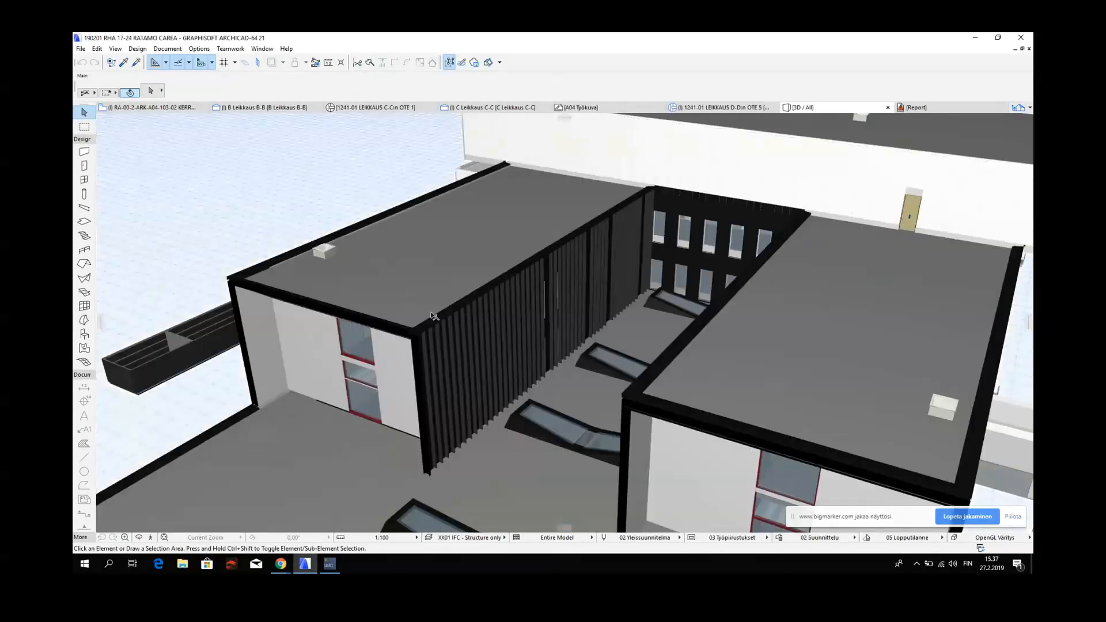
{"action": "left_click", "coordinate": [164, 538]}
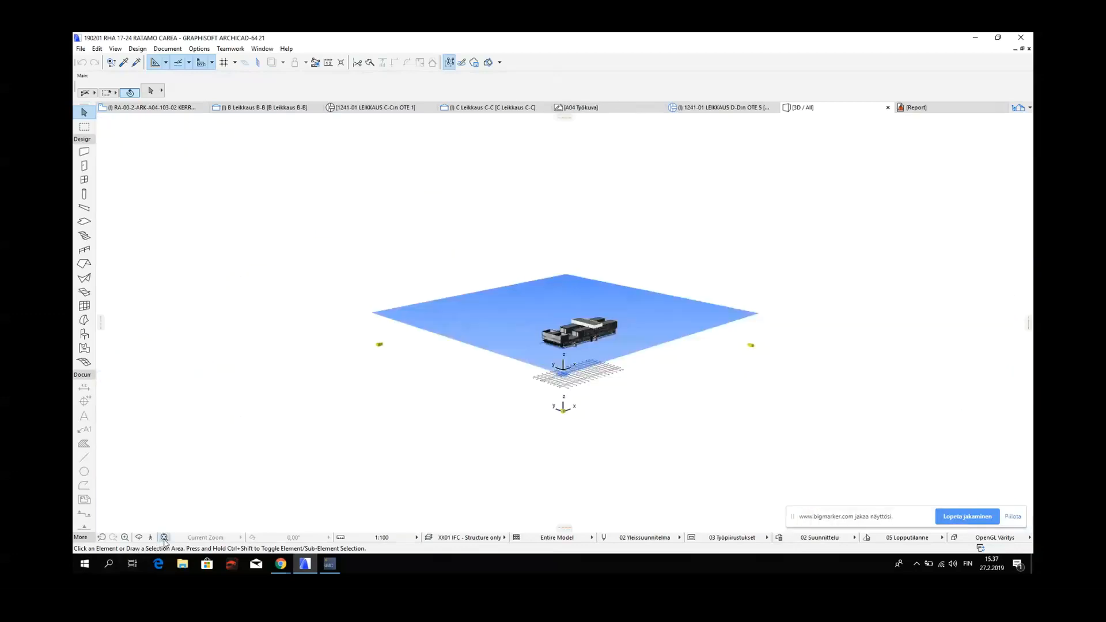
- Examine the 3D model from several angles, checking the building, its grid, the origin and the yellow marker blocks around the site
{"action": "scroll", "coordinate": [602, 337], "scroll_direction": "up", "scroll_amount": 6}
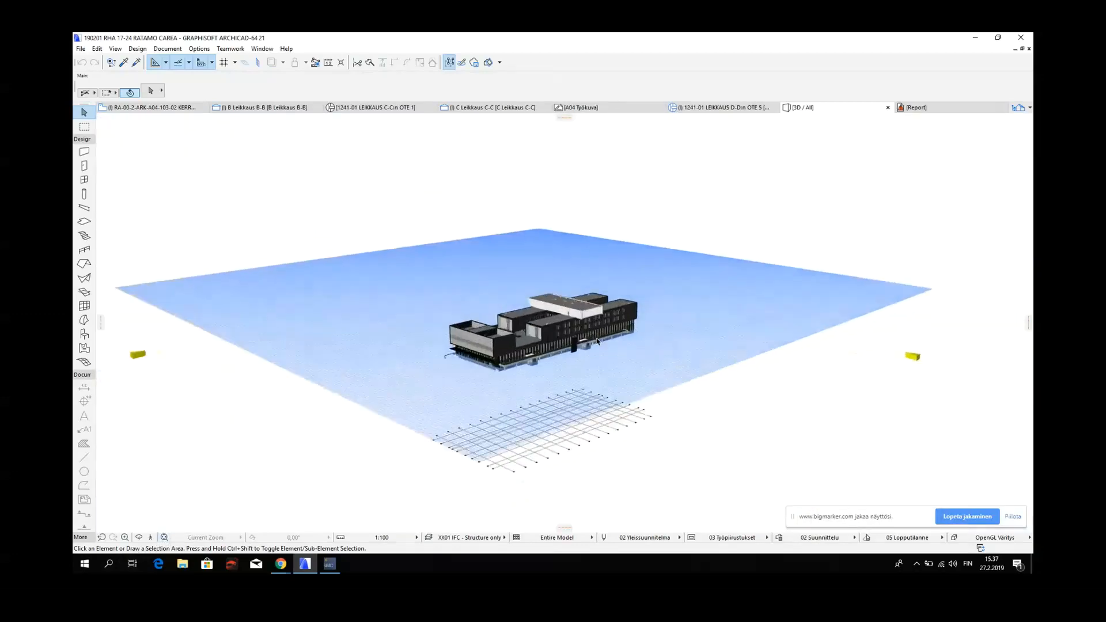
{"action": "scroll", "coordinate": [602, 344], "scroll_direction": "up", "scroll_amount": 4}
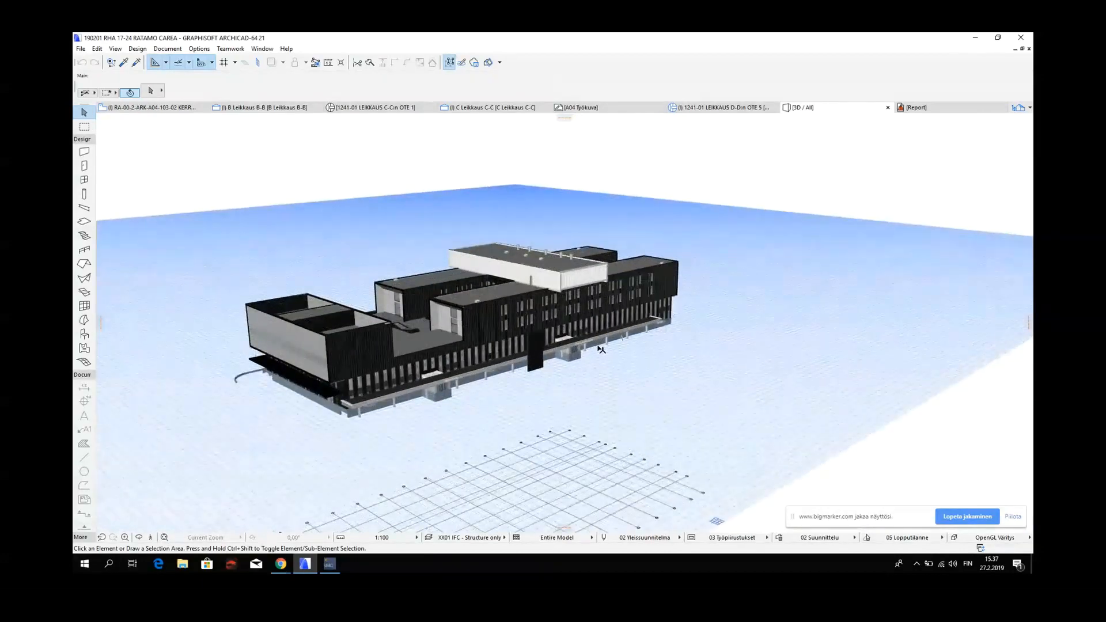
{"action": "scroll", "coordinate": [601, 348], "scroll_direction": "down", "scroll_amount": 4}
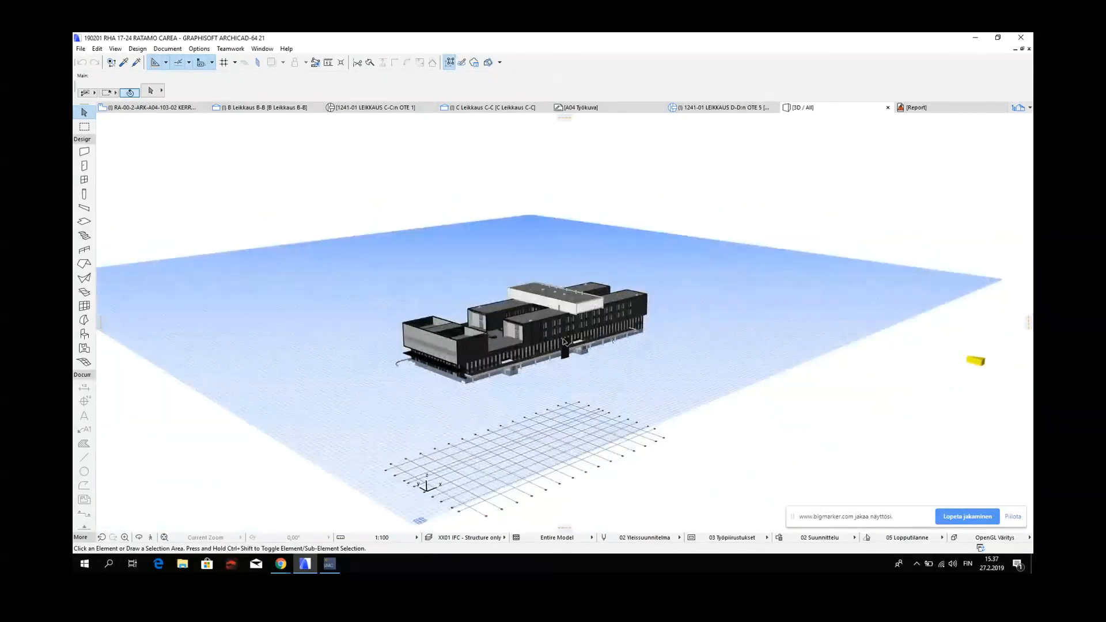
{"action": "middle_click_drag", "start_coordinate": [571, 358], "coordinate": [578, 392], "text": "shift"}
{"action": "scroll", "coordinate": [566, 347], "scroll_direction": "down", "scroll_amount": 1}
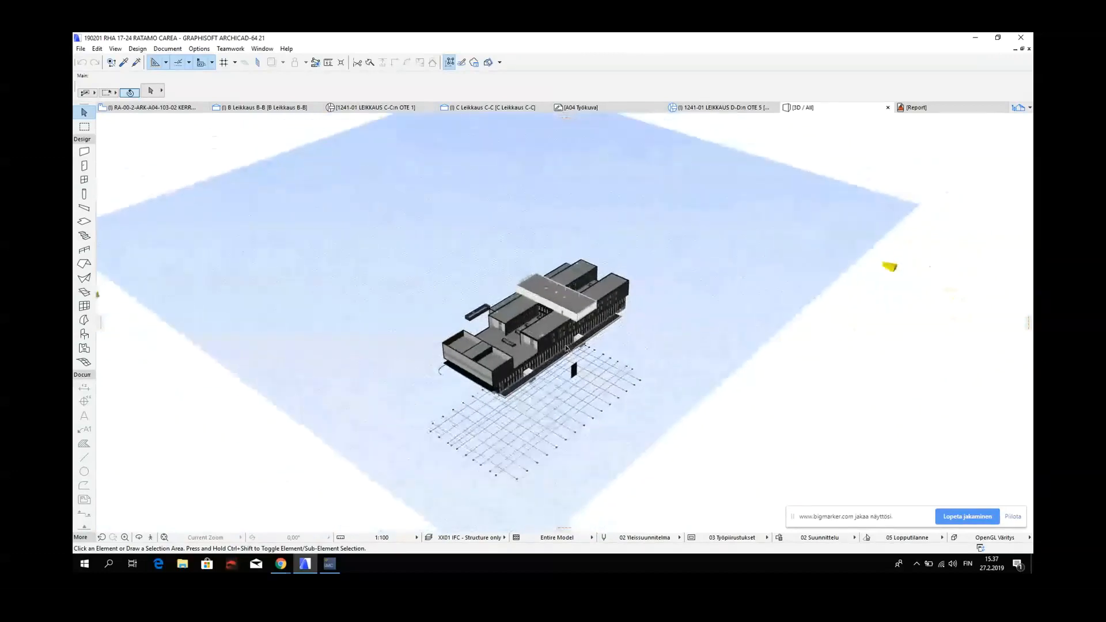
{"action": "scroll", "coordinate": [567, 348], "scroll_direction": "down", "scroll_amount": 1}
{"action": "middle_click_drag", "start_coordinate": [566, 347], "coordinate": [698, 444], "text": "shift"}
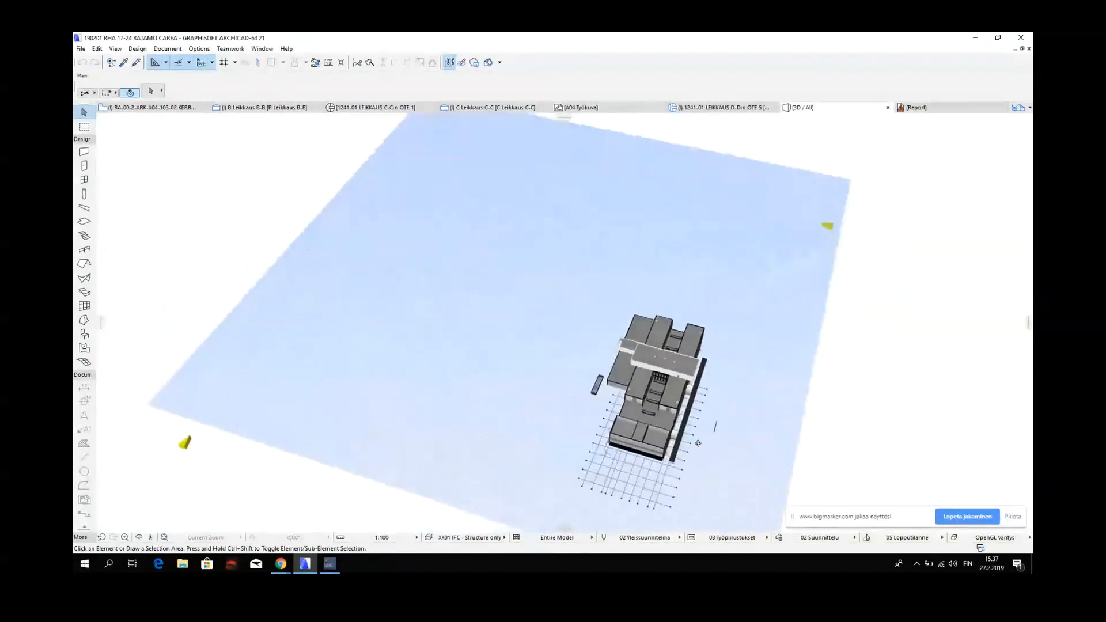
{"action": "scroll", "coordinate": [518, 337], "scroll_direction": "down", "scroll_amount": 1}
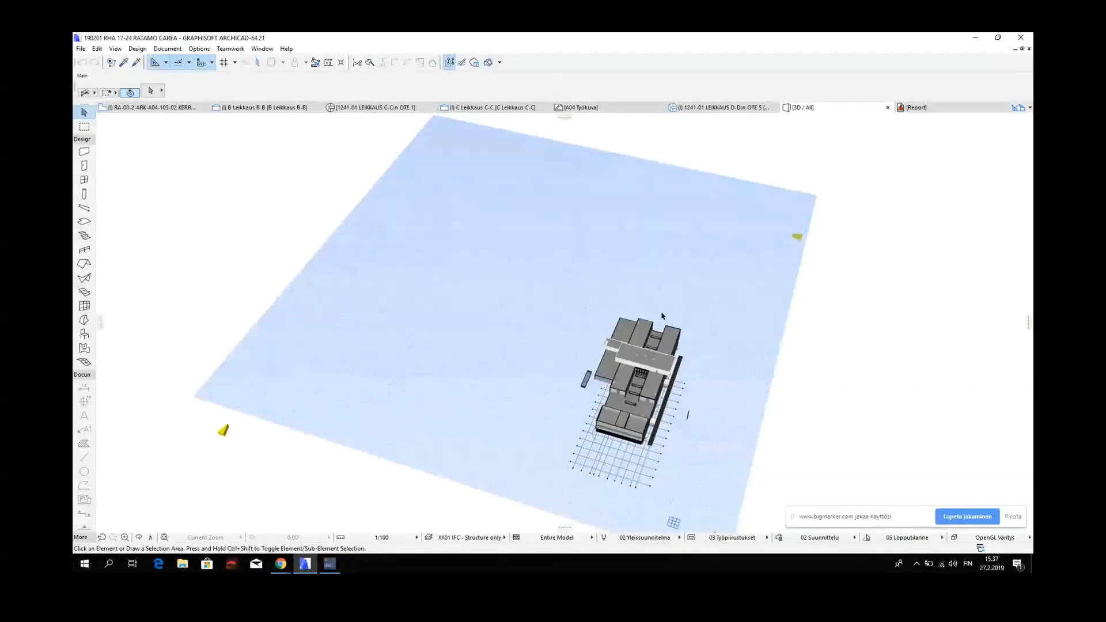
{"action": "scroll", "coordinate": [661, 315], "scroll_direction": "down", "scroll_amount": 1}
{"action": "middle_click_drag", "start_coordinate": [614, 300], "coordinate": [512, 233]}
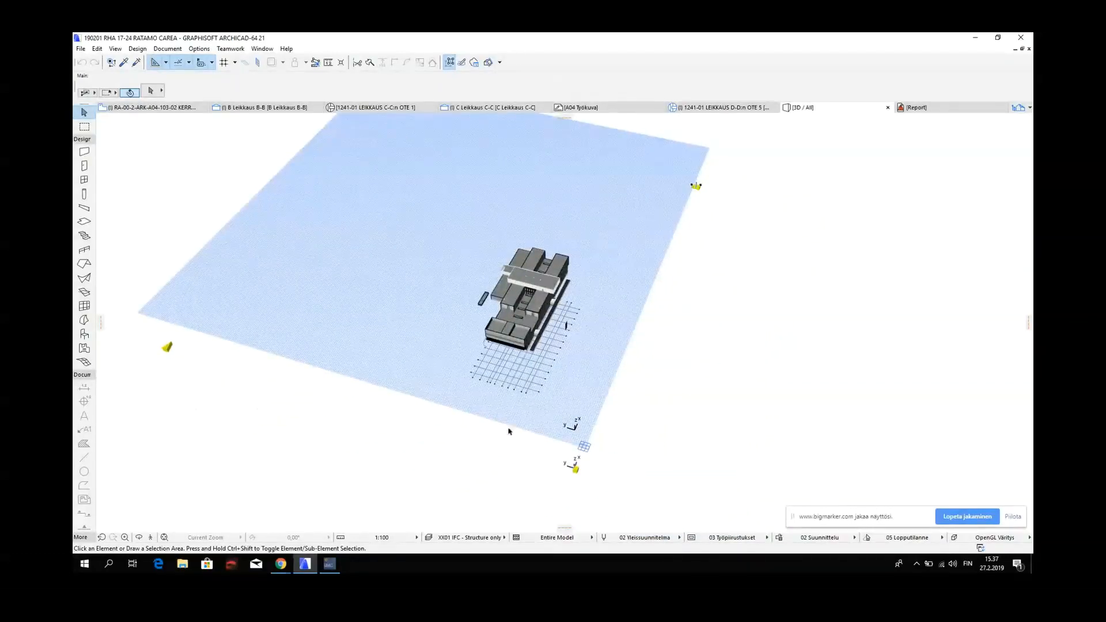
{"action": "scroll", "coordinate": [576, 470], "scroll_direction": "up", "scroll_amount": 6}
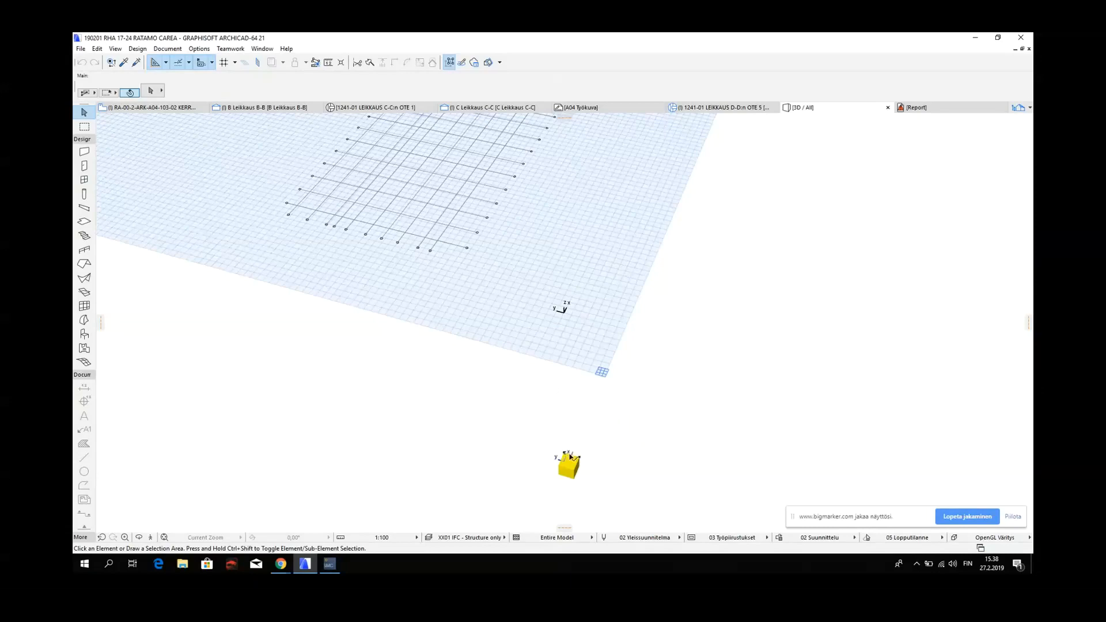
{"action": "scroll", "coordinate": [558, 438], "scroll_direction": "down", "scroll_amount": 3}
{"action": "middle_click_drag", "start_coordinate": [537, 323], "coordinate": [543, 442]}
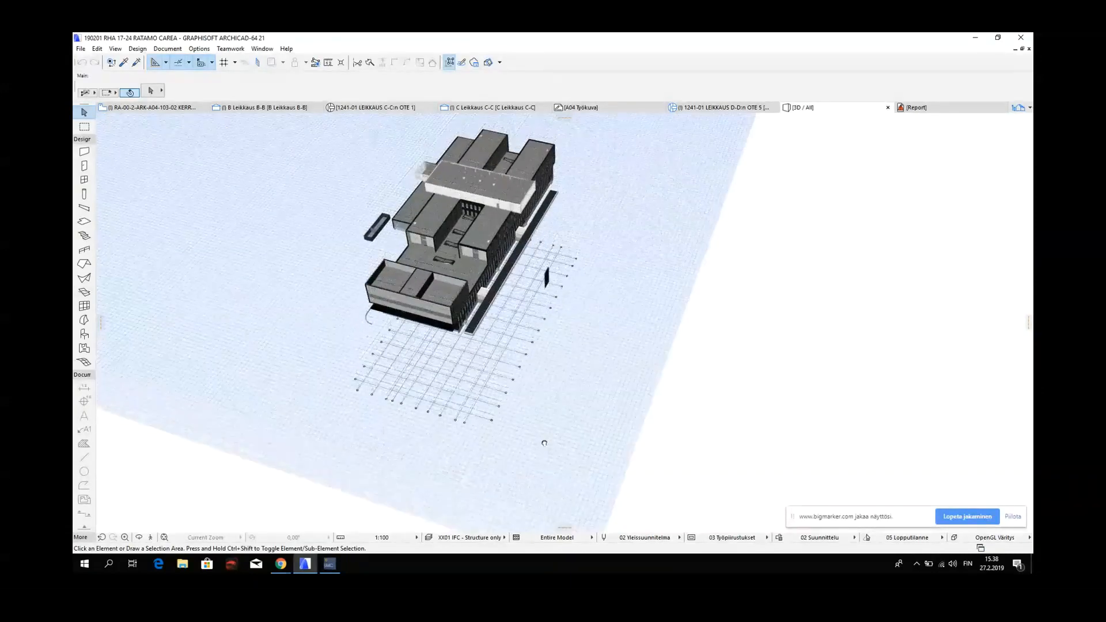
{"action": "middle_click_drag", "start_coordinate": [540, 328], "coordinate": [547, 364]}
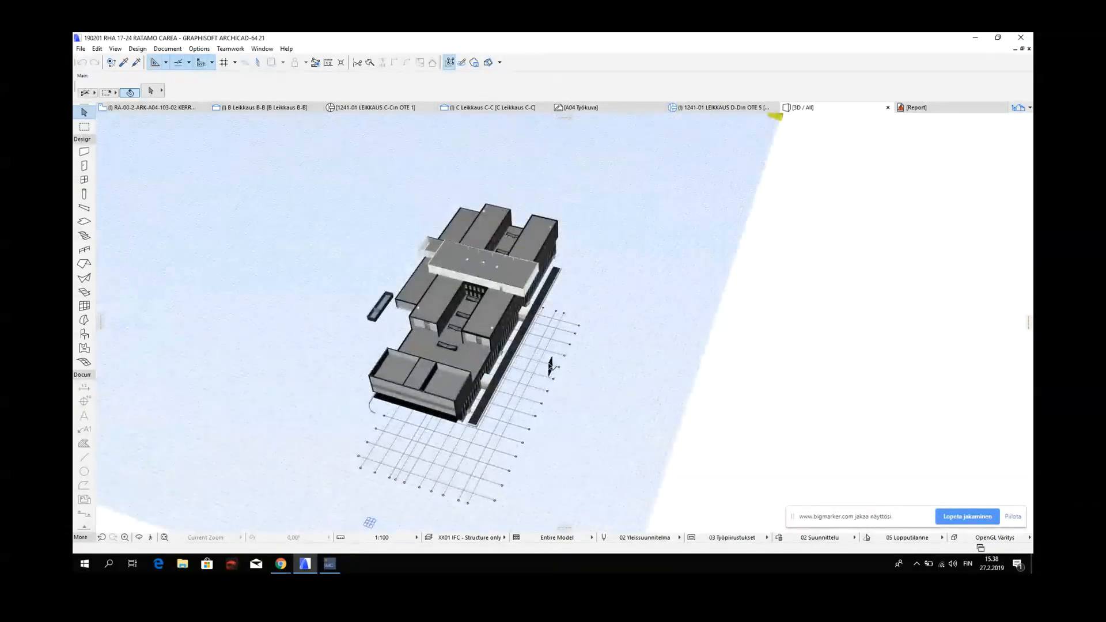
- Unlock the two stray exterior wall pieces standing beside the building and clear the selection
{"action": "left_click", "coordinate": [550, 367]}
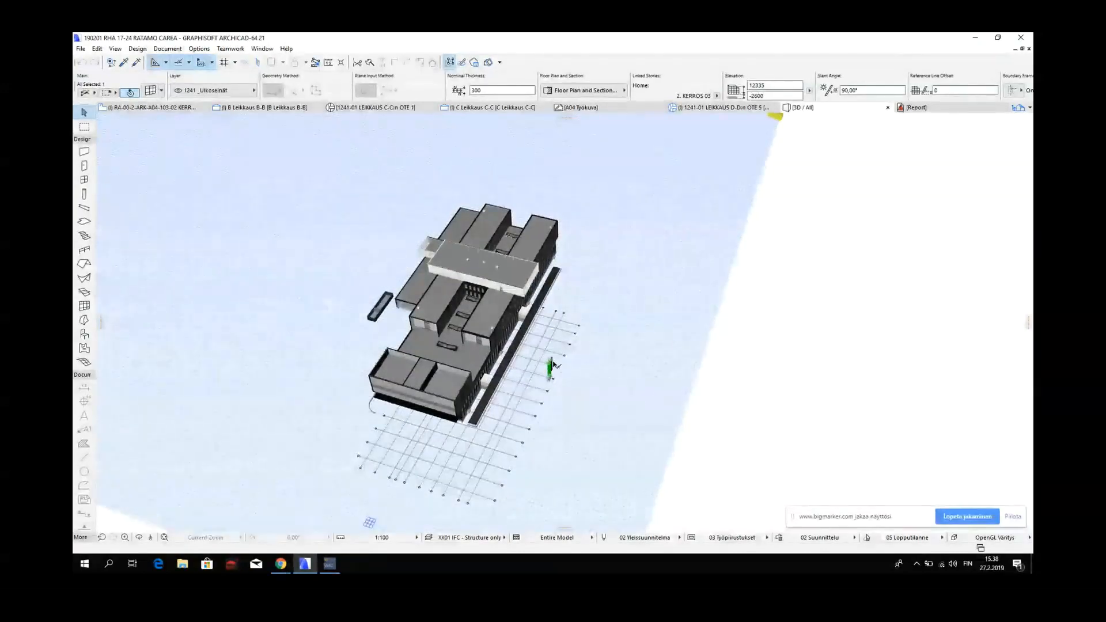
{"action": "scroll", "coordinate": [552, 366], "scroll_direction": "up", "scroll_amount": 5}
{"action": "scroll", "coordinate": [556, 364], "scroll_direction": "up", "scroll_amount": 2}
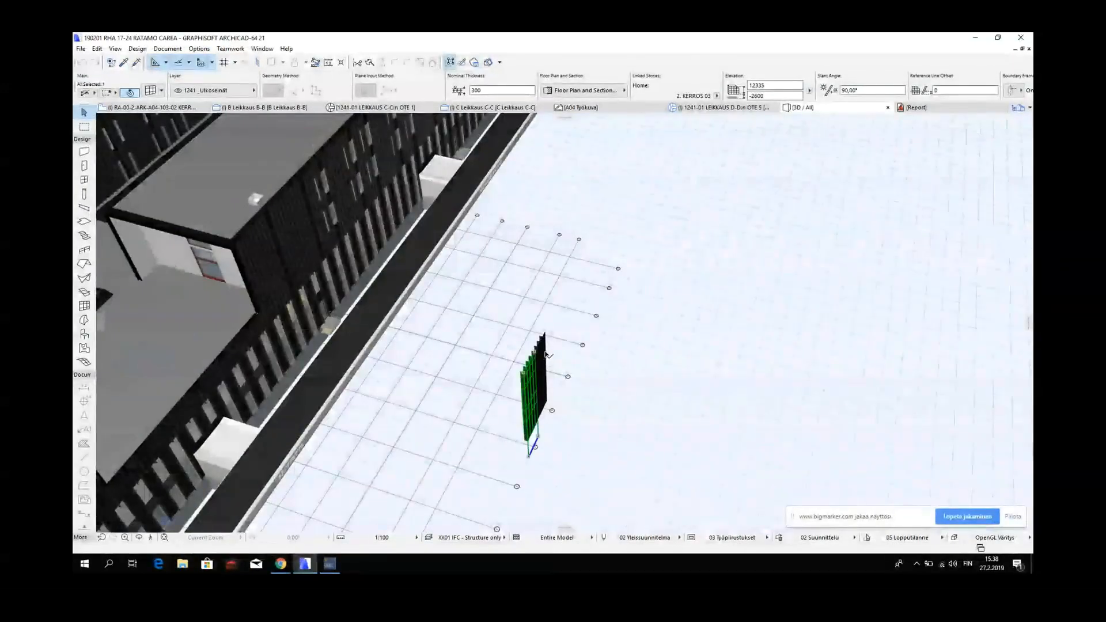
{"action": "left_click", "coordinate": [545, 344], "text": "shift"}
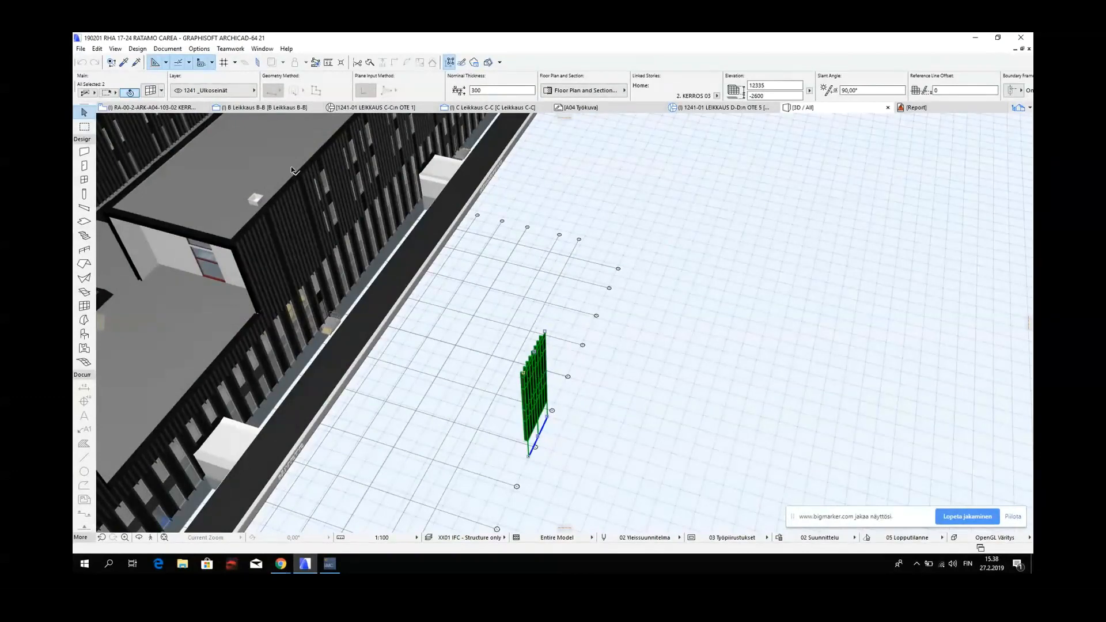
{"action": "left_click", "coordinate": [98, 49]}
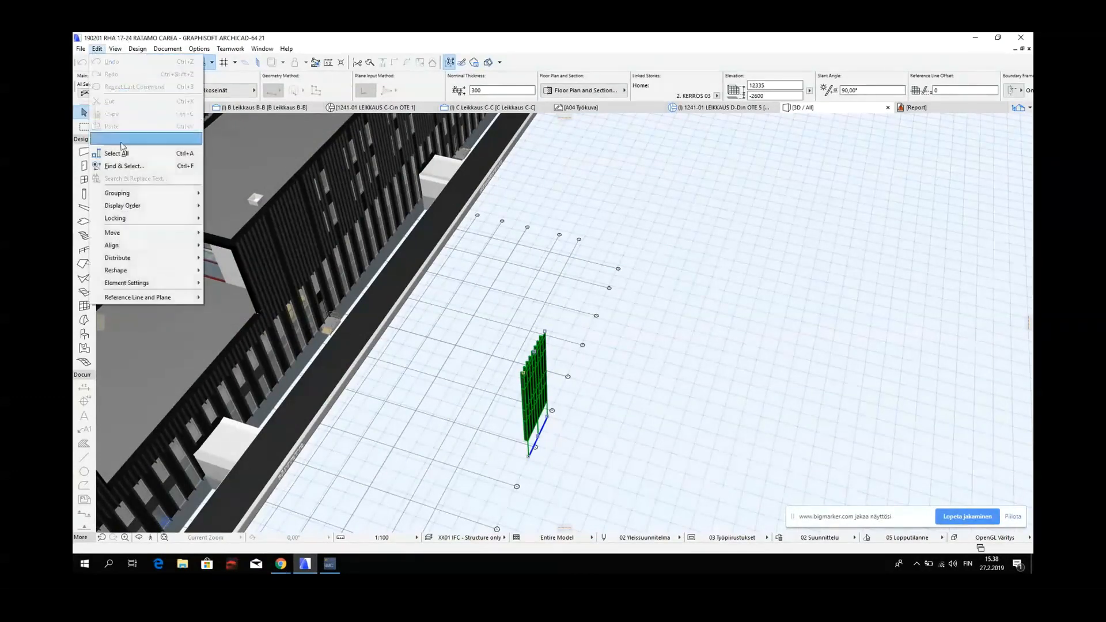
{"action": "mouse_move", "coordinate": [167, 223]}
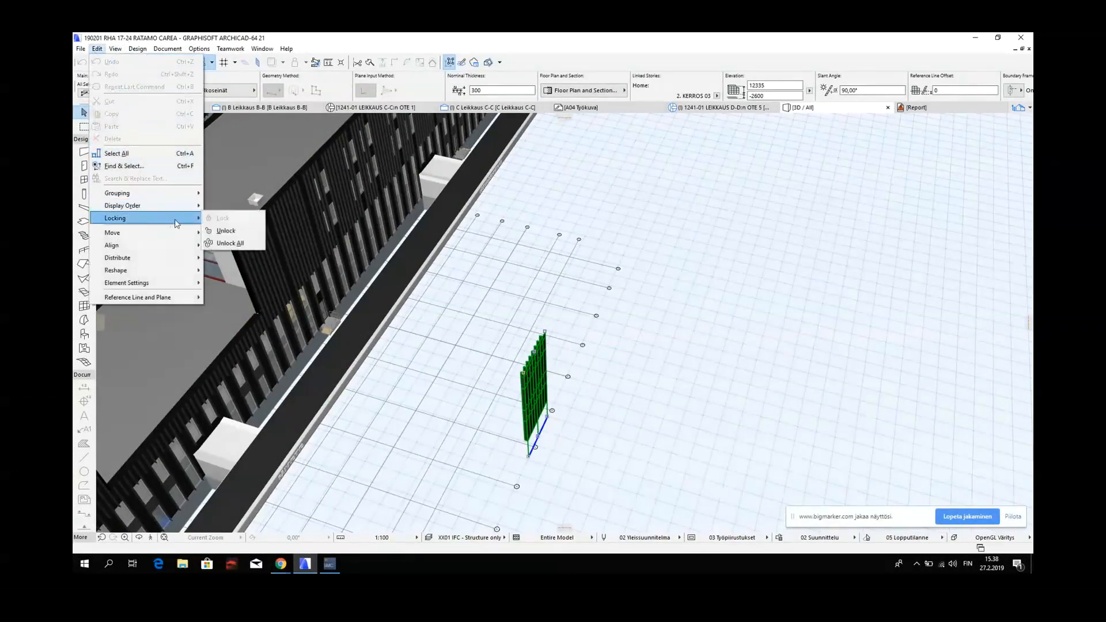
{"action": "left_click", "coordinate": [224, 231]}
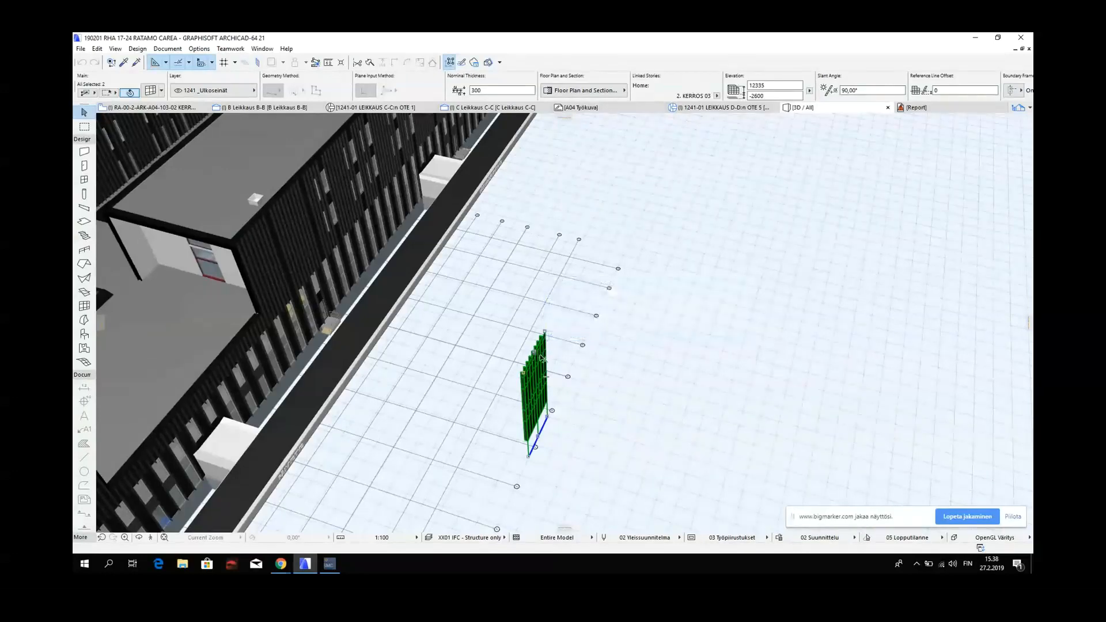
{"action": "scroll", "coordinate": [538, 355], "scroll_direction": "down", "scroll_amount": 1}
{"action": "scroll", "coordinate": [538, 355], "scroll_direction": "down", "scroll_amount": 5}
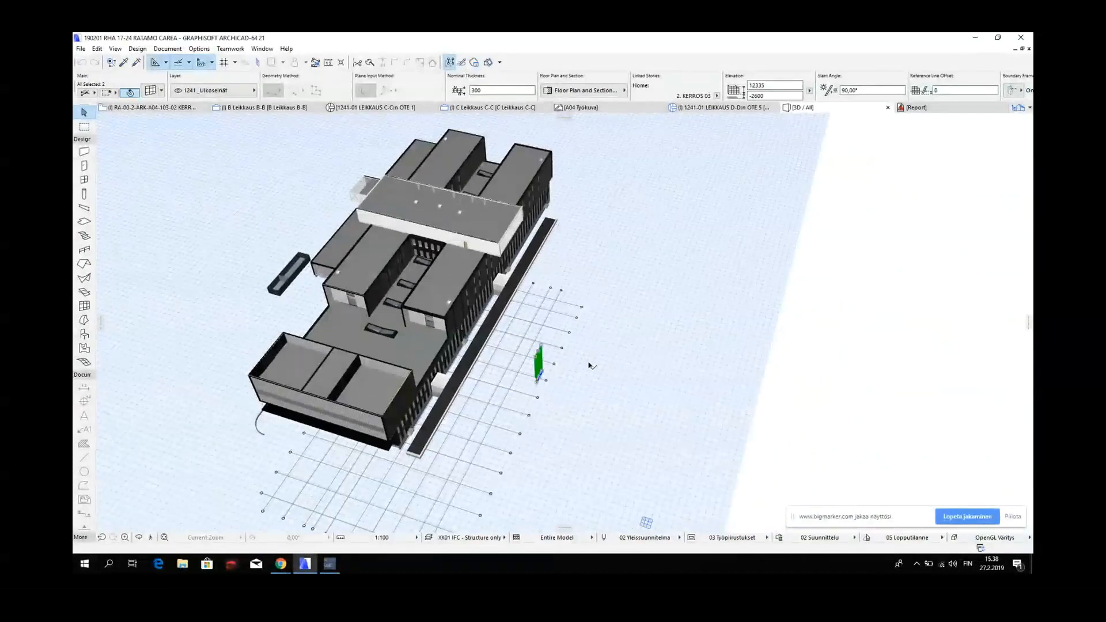
{"action": "key", "text": "Escape"}
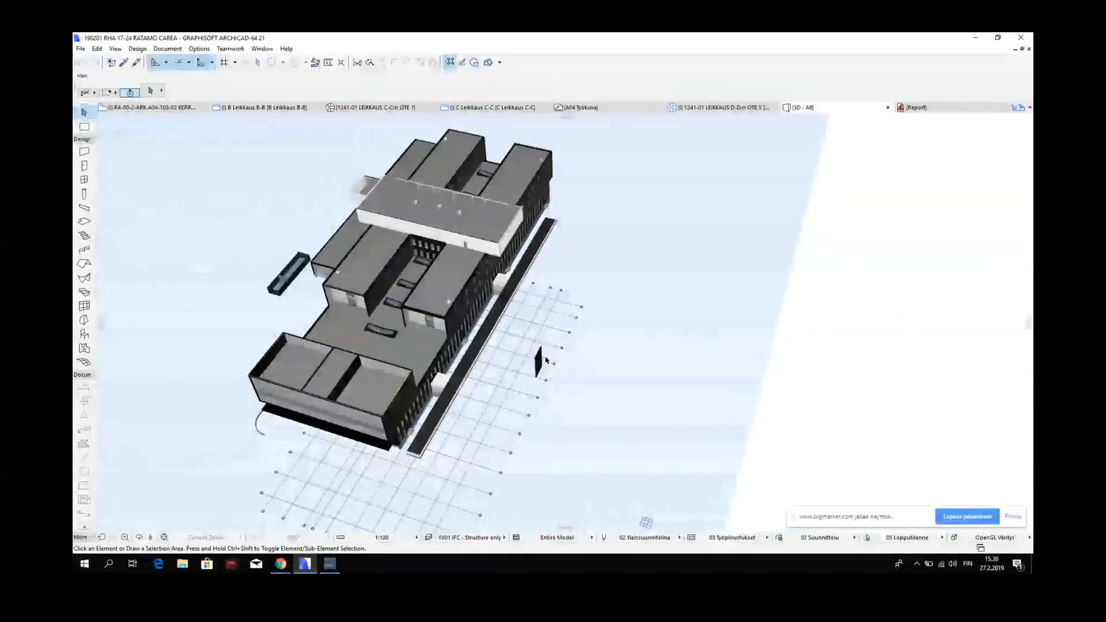
- Suspend element grouping and delete the two stray exterior wall pieces standing beside the building
{"action": "key", "text": "alt+g"}
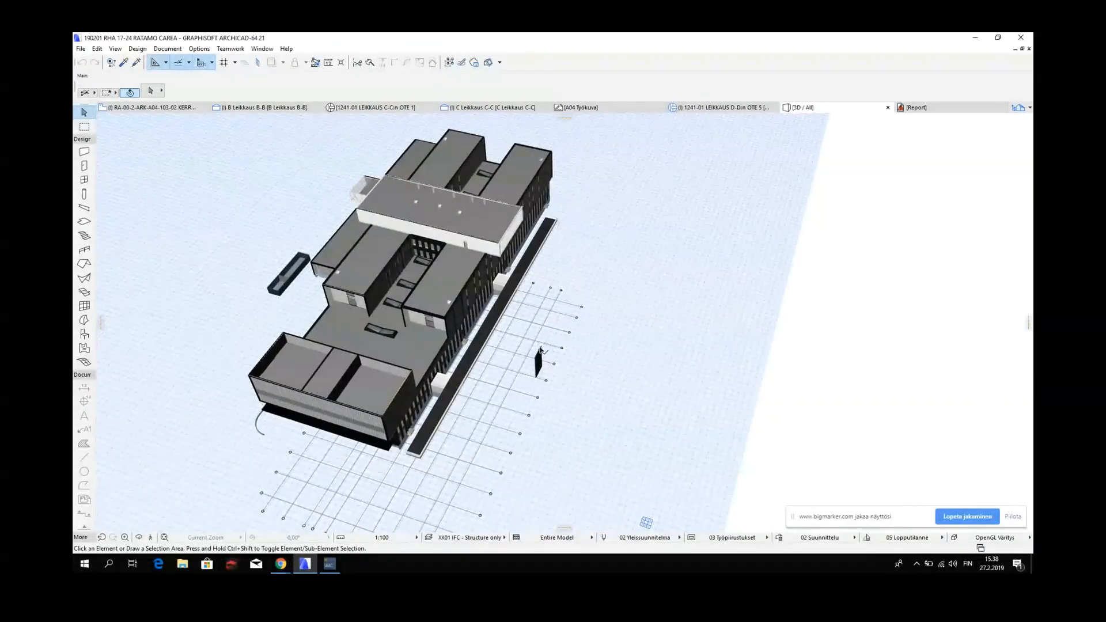
{"action": "left_click", "coordinate": [541, 351]}
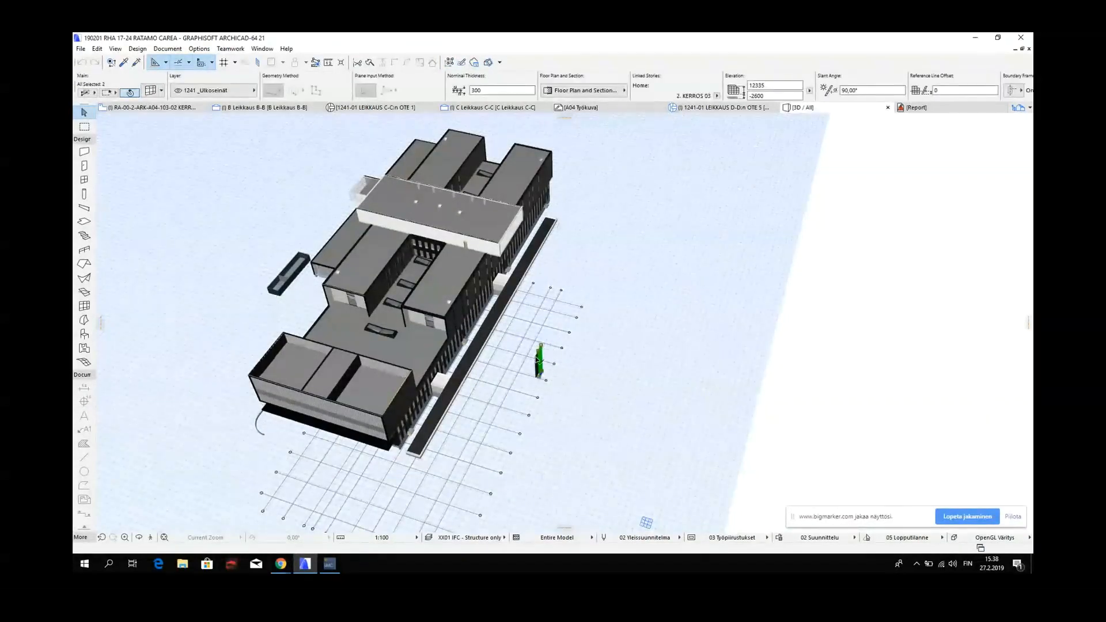
{"action": "left_click", "coordinate": [536, 360], "text": "shift"}
{"action": "key", "text": "Delete"}
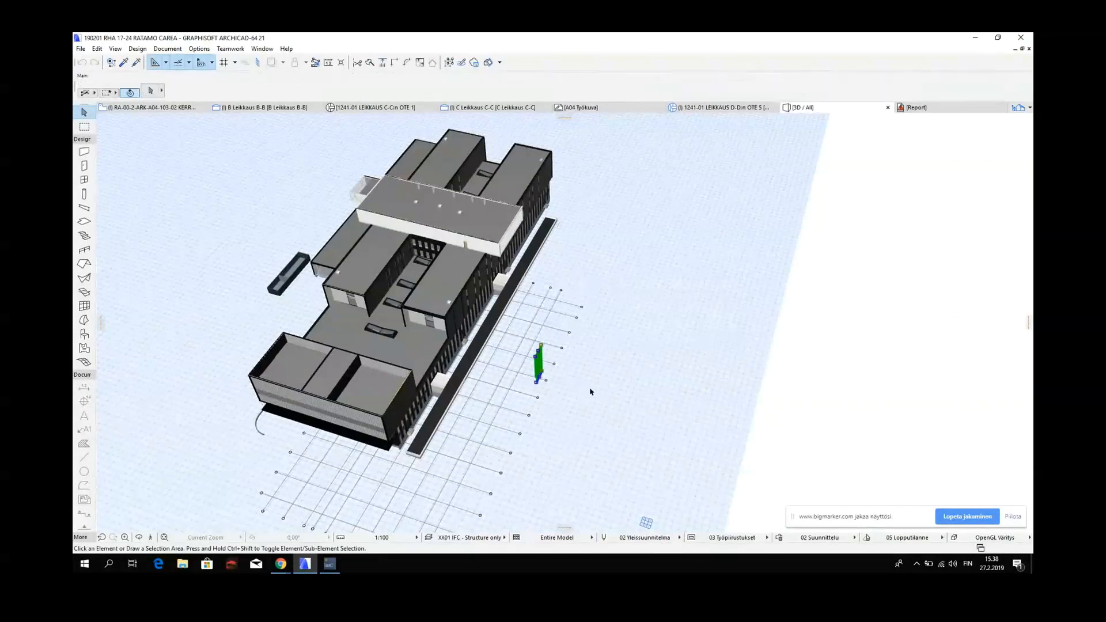
{"action": "scroll", "coordinate": [567, 367], "scroll_direction": "down", "scroll_amount": 2}
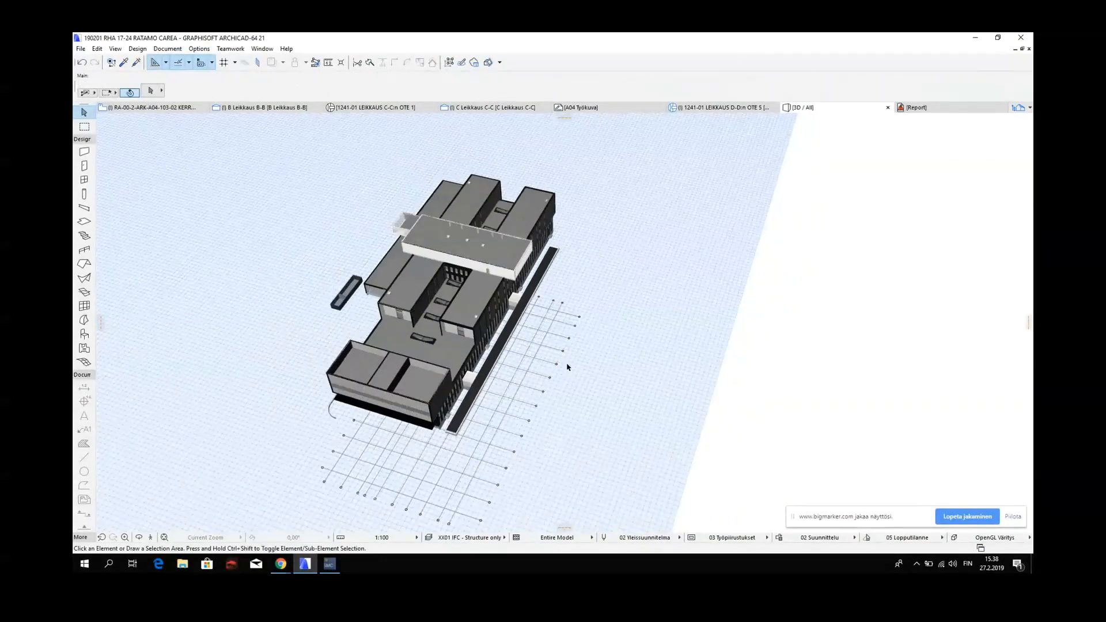
{"action": "scroll", "coordinate": [567, 367], "scroll_direction": "down", "scroll_amount": 1}
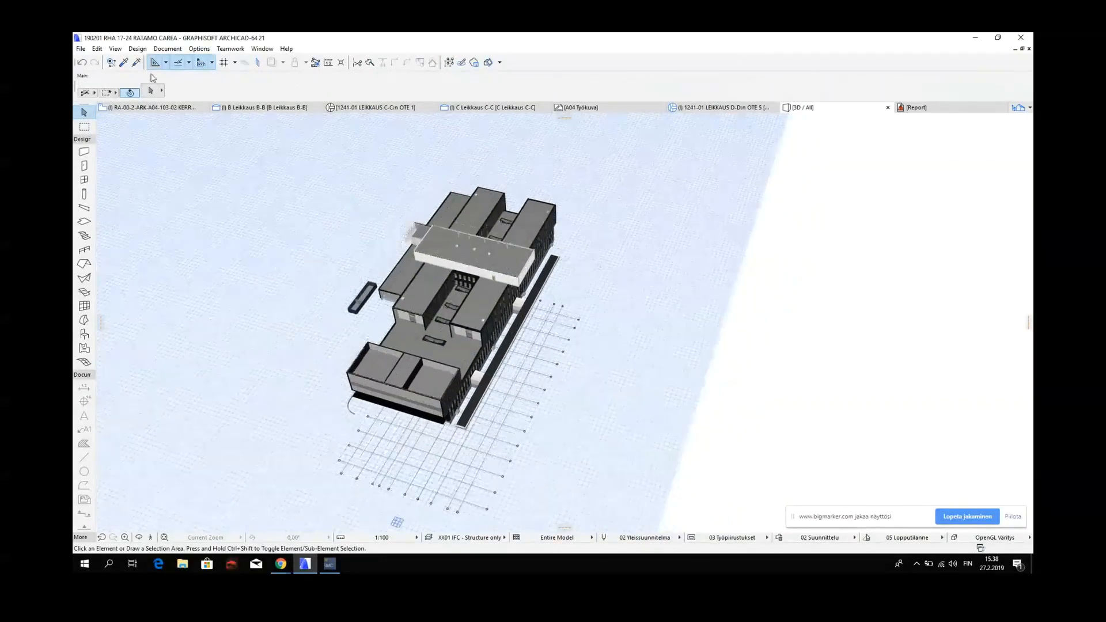
- Start saving the 3D model in the IFC Files (*.ifc) format with the desktop as destination
{"action": "left_click", "coordinate": [81, 49]}
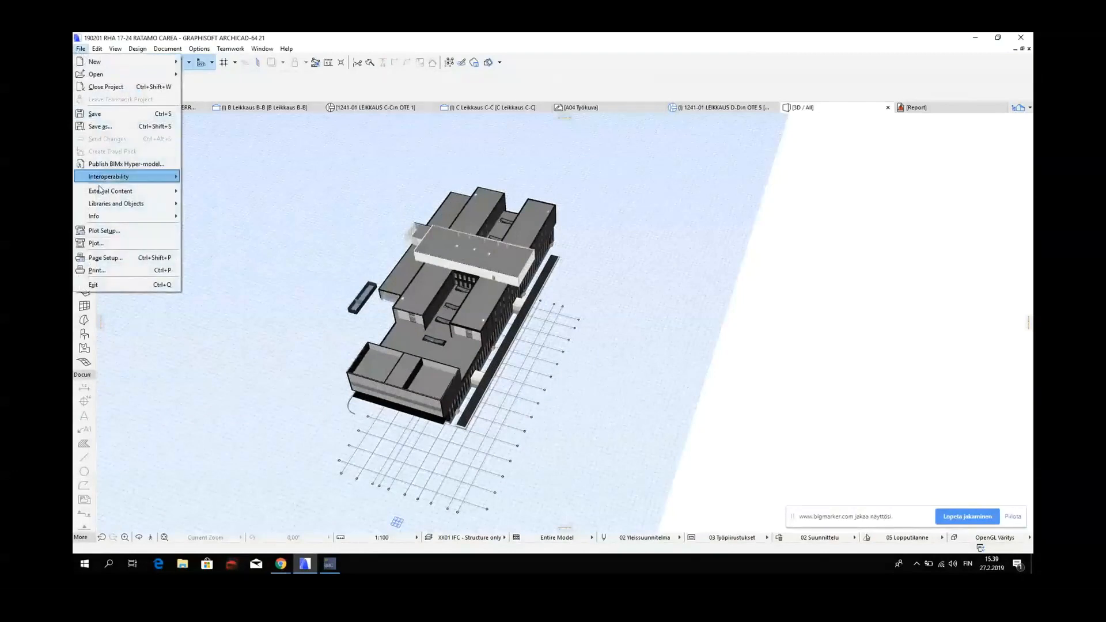
{"action": "mouse_move", "coordinate": [100, 192]}
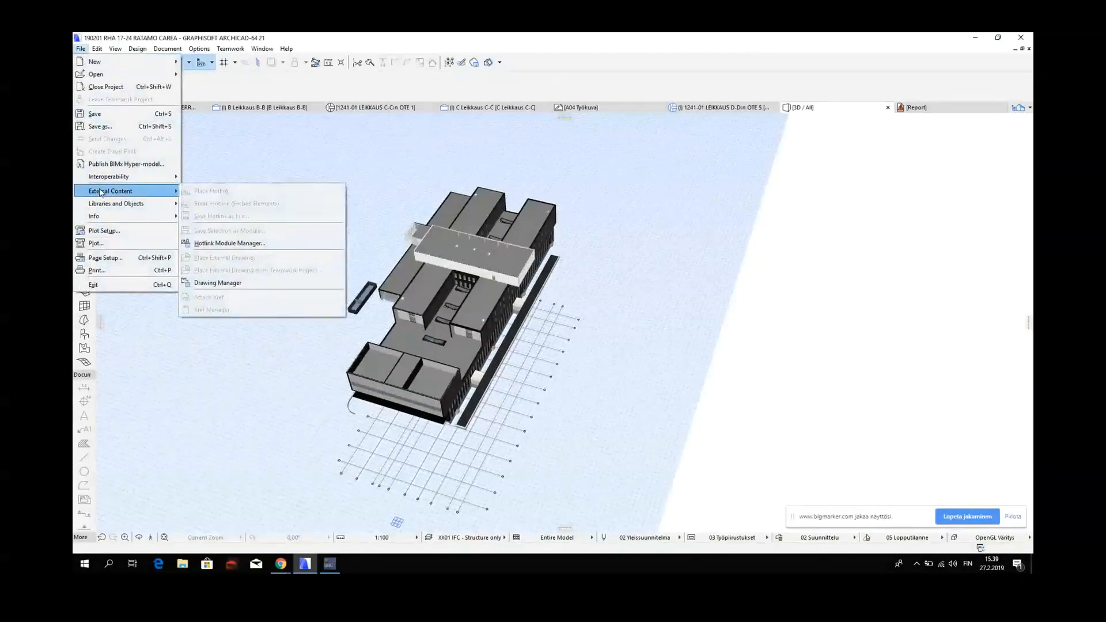
{"action": "left_click", "coordinate": [99, 126]}
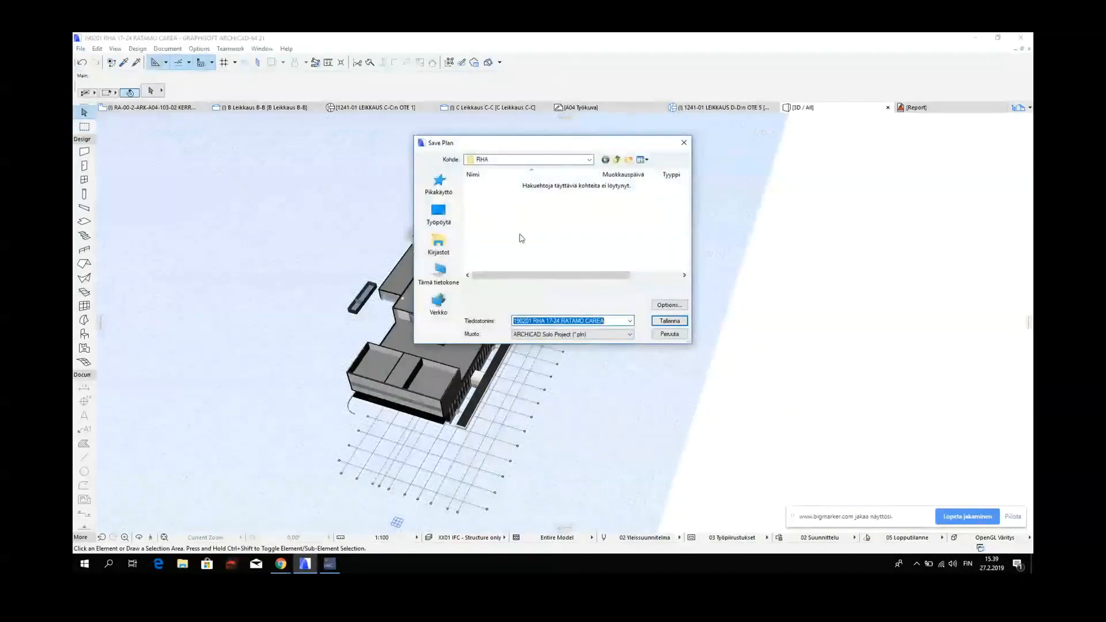
{"action": "left_click", "coordinate": [577, 337]}
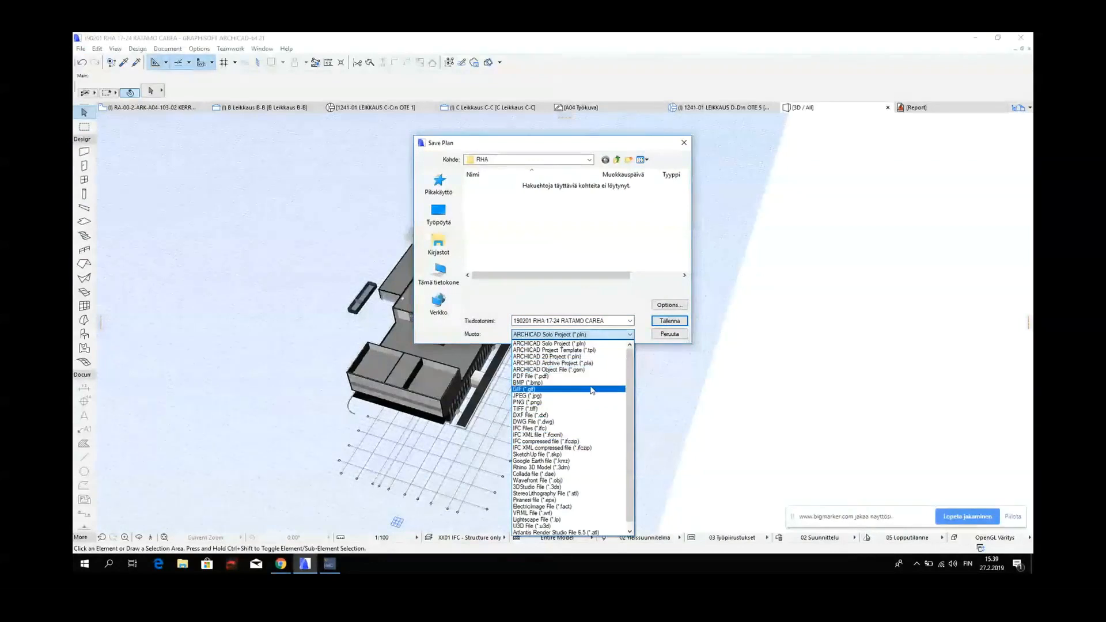
{"action": "left_click", "coordinate": [577, 429]}
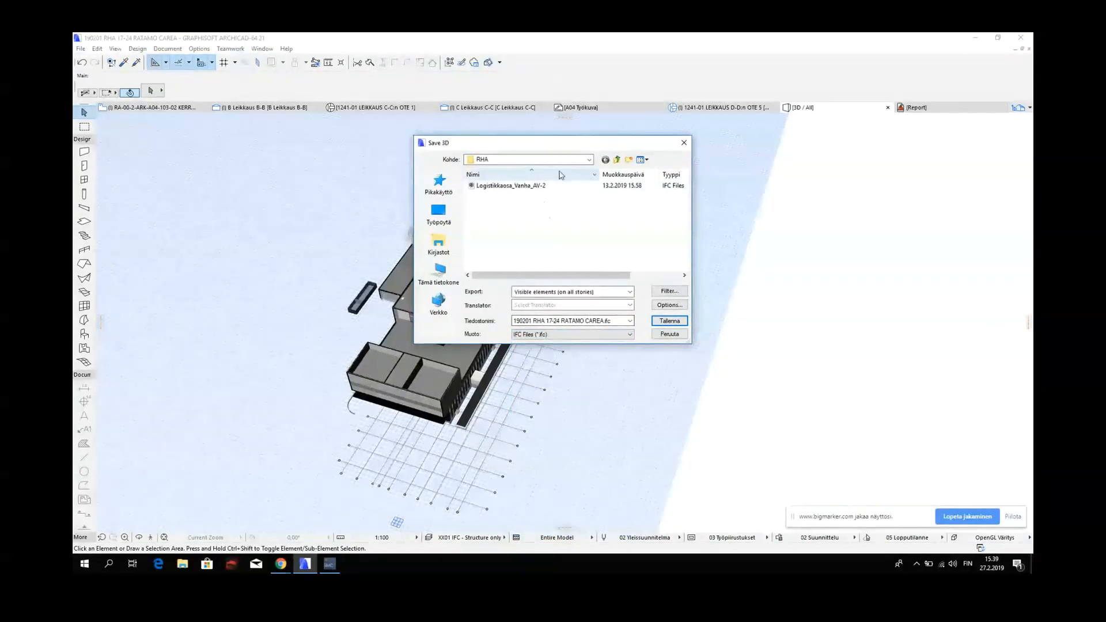
{"action": "left_click", "coordinate": [618, 160]}
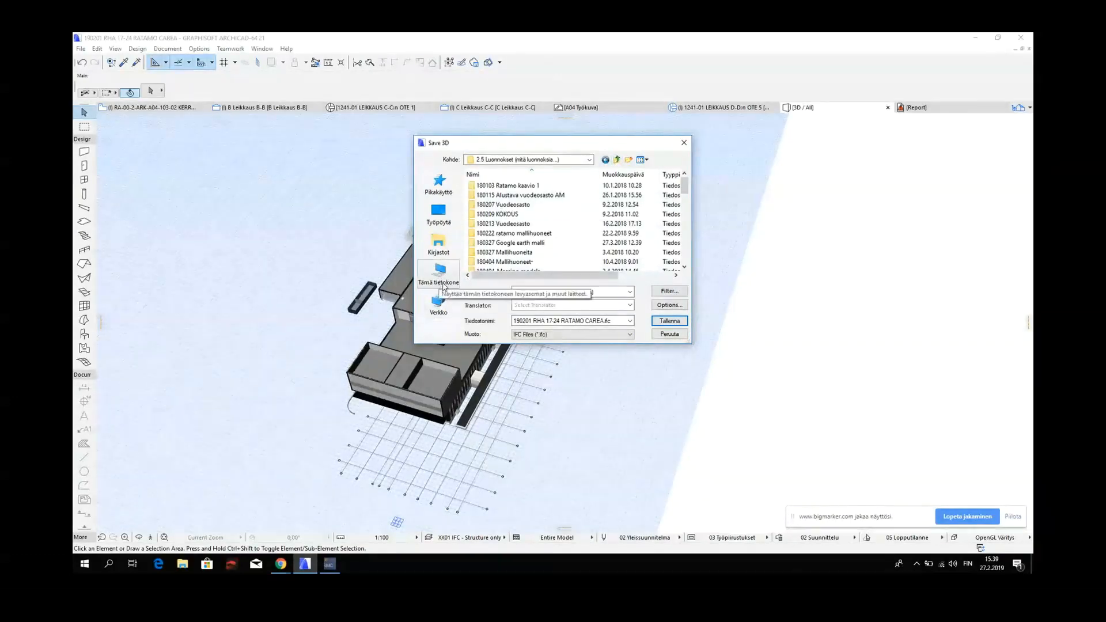
{"action": "left_click", "coordinate": [439, 213]}
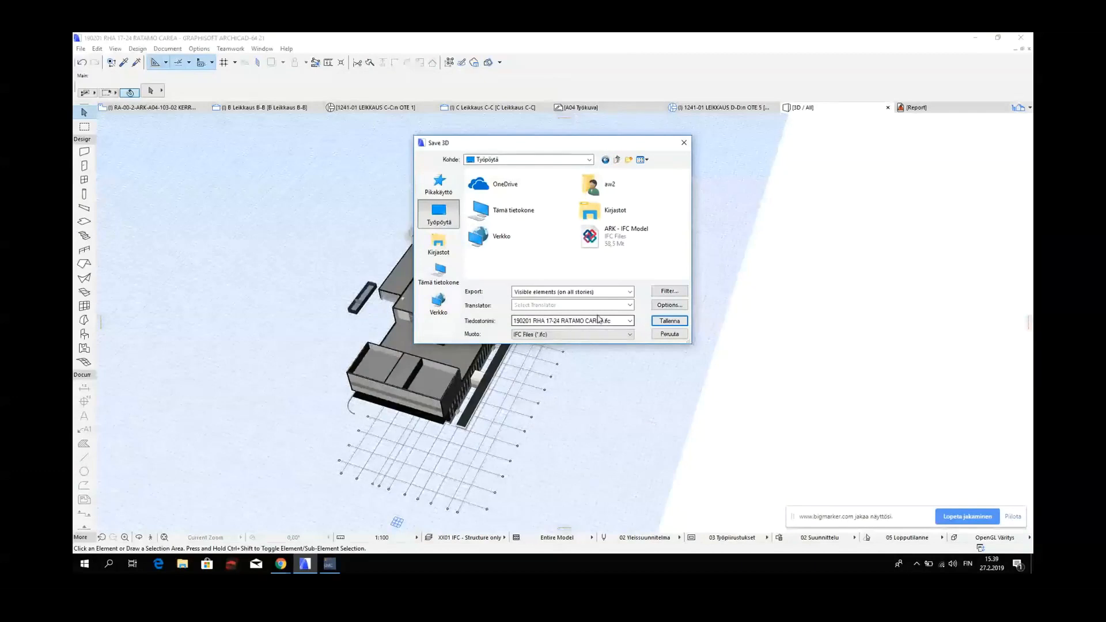
- Choose to export visible elements on all stories with the "SILTA IFC export - Kaikki ominaisuudet" translator, and cancel the save
{"action": "left_click", "coordinate": [542, 293]}
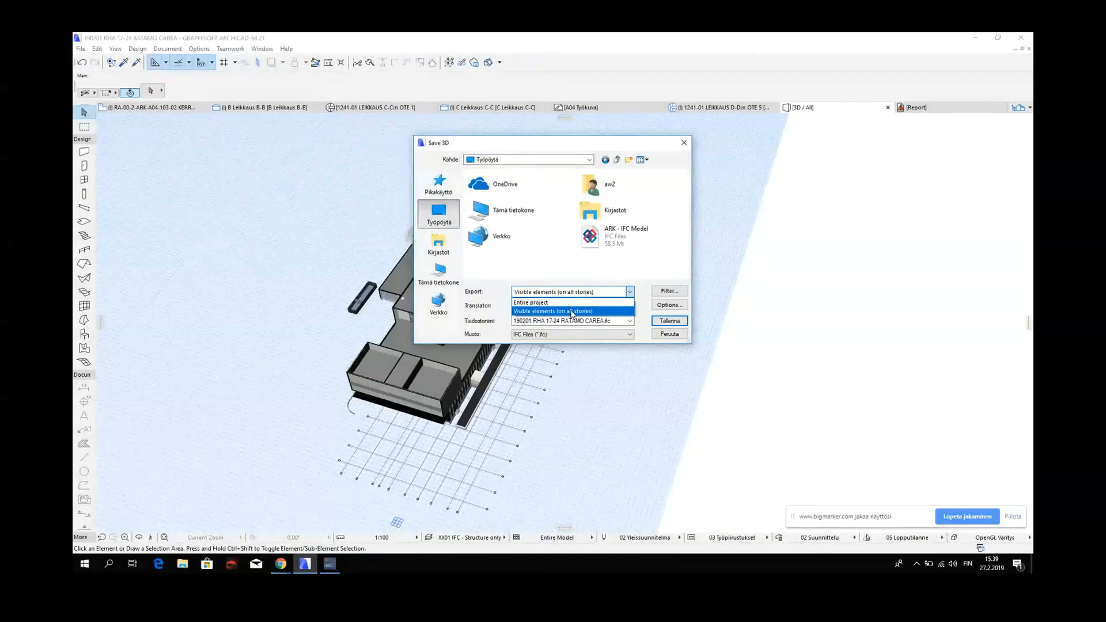
{"action": "left_click", "coordinate": [572, 312]}
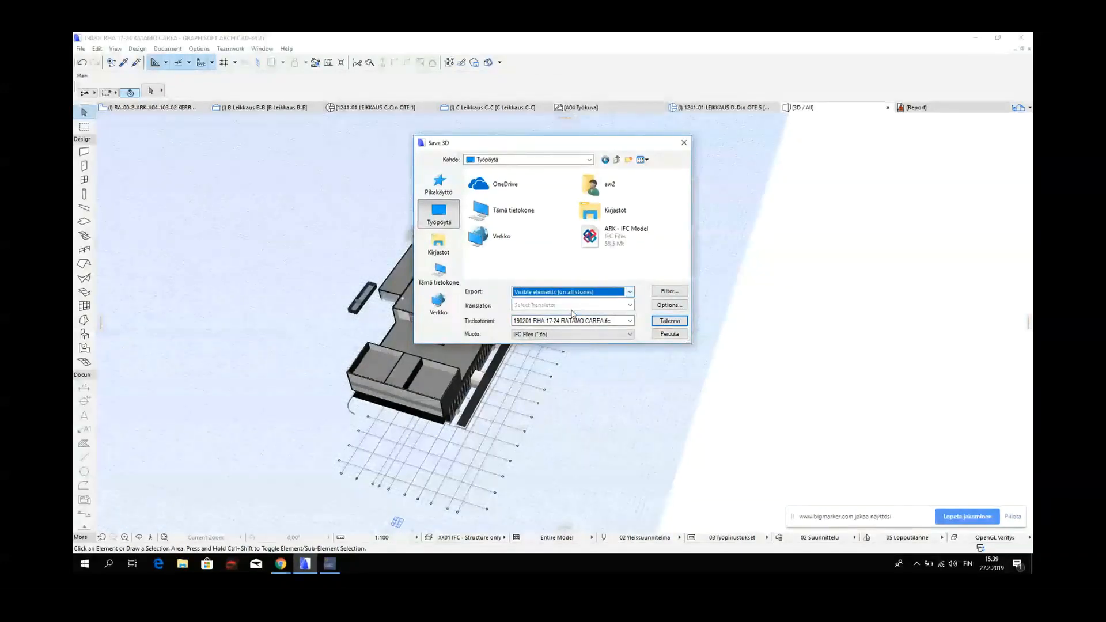
{"action": "left_click", "coordinate": [630, 306]}
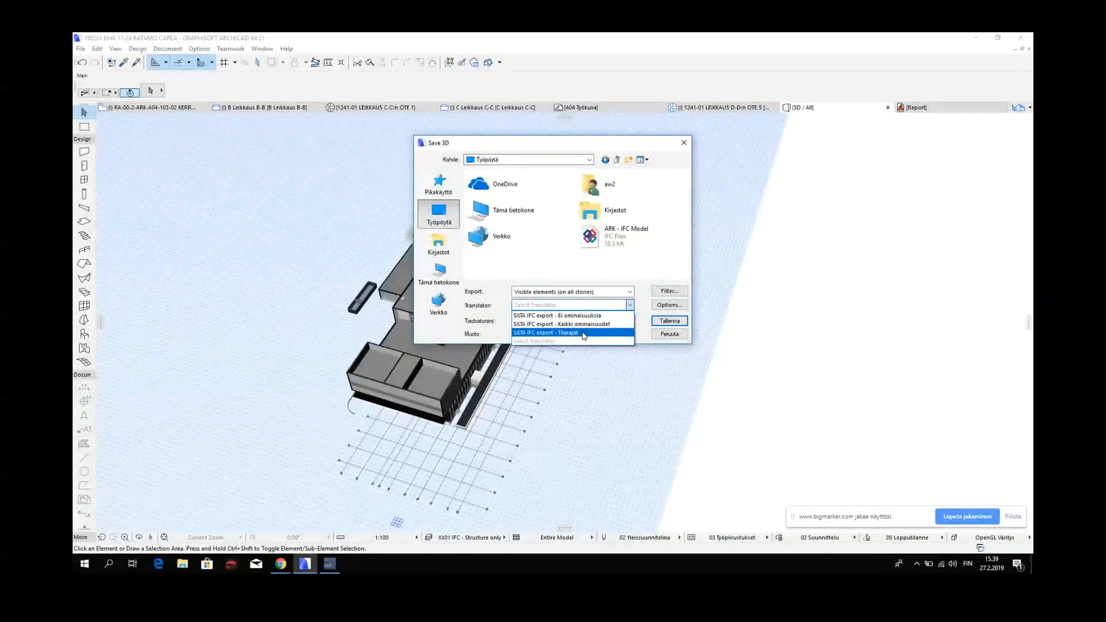
{"action": "left_click", "coordinate": [611, 324]}
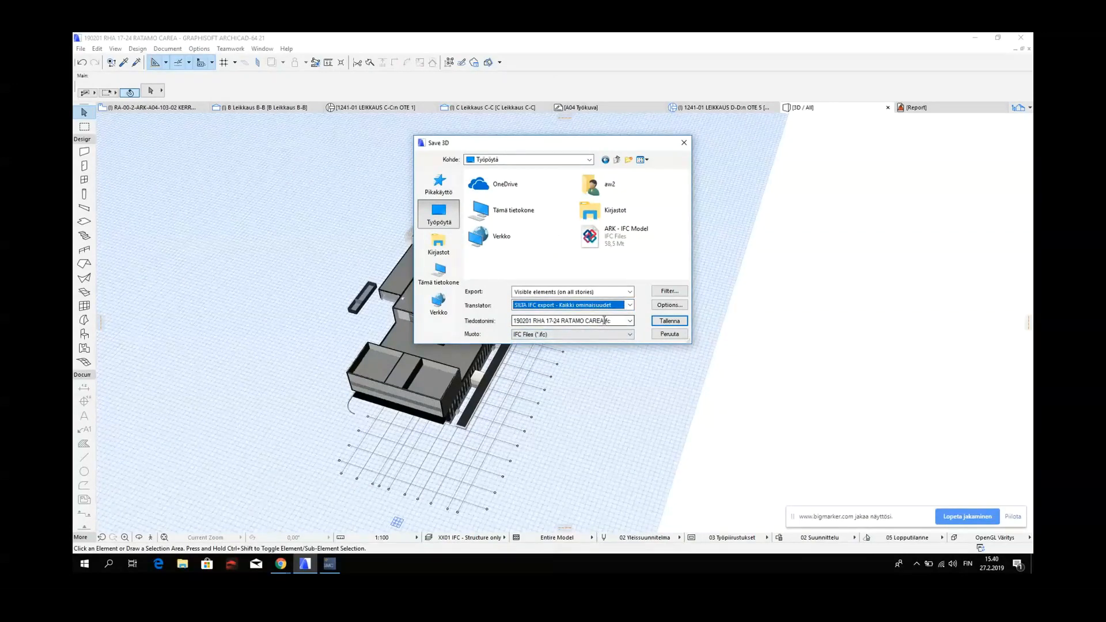
{"action": "left_click", "coordinate": [678, 335]}
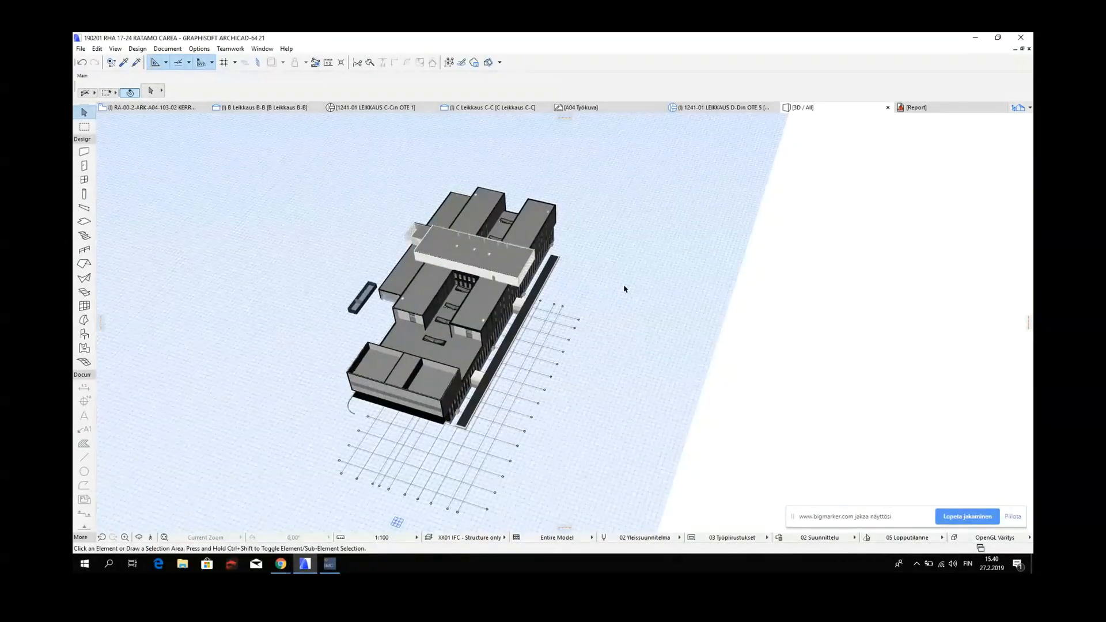
- Open the IFC translator settings and view the KSL import and "SILTA IFC export - Kaikki ominaisuudet" translators
{"action": "left_click", "coordinate": [82, 49]}
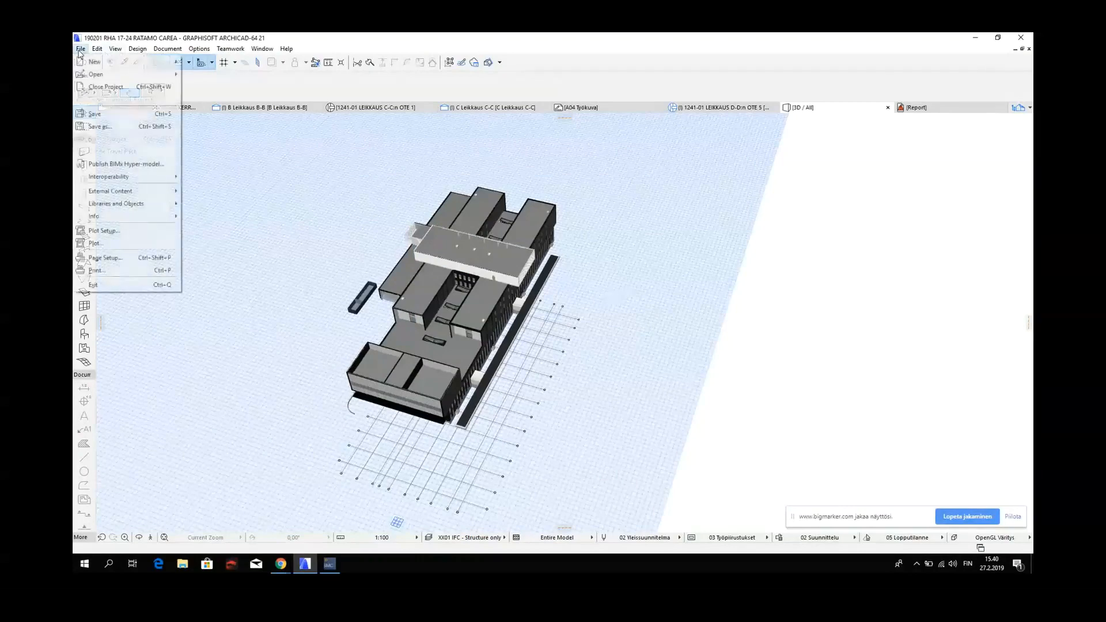
{"action": "mouse_move", "coordinate": [123, 179]}
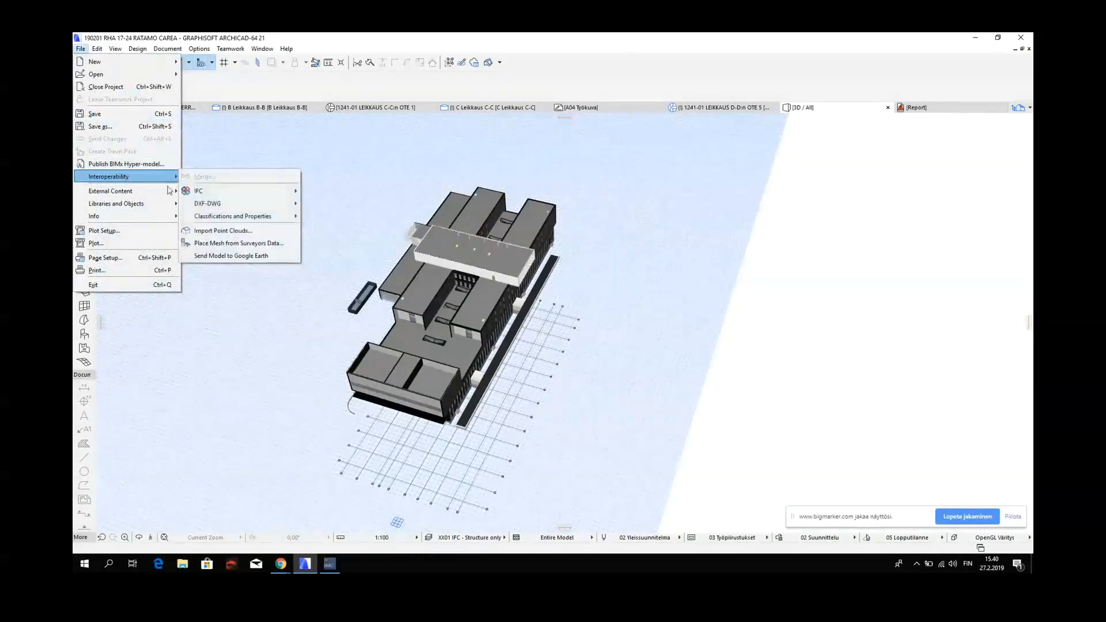
{"action": "mouse_move", "coordinate": [217, 194]}
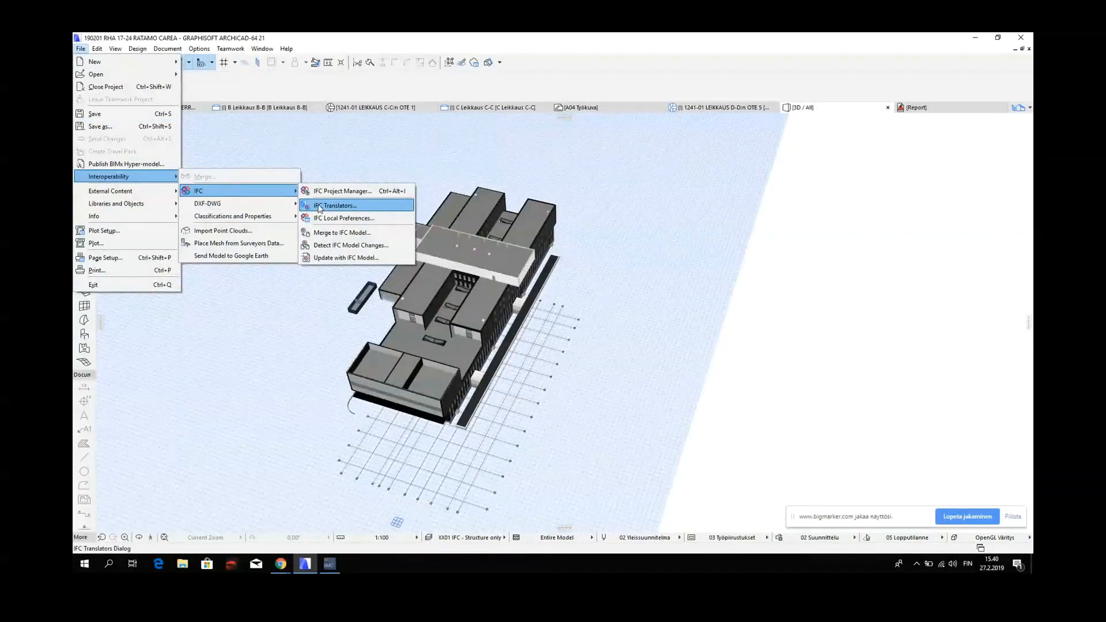
{"action": "left_click", "coordinate": [318, 207]}
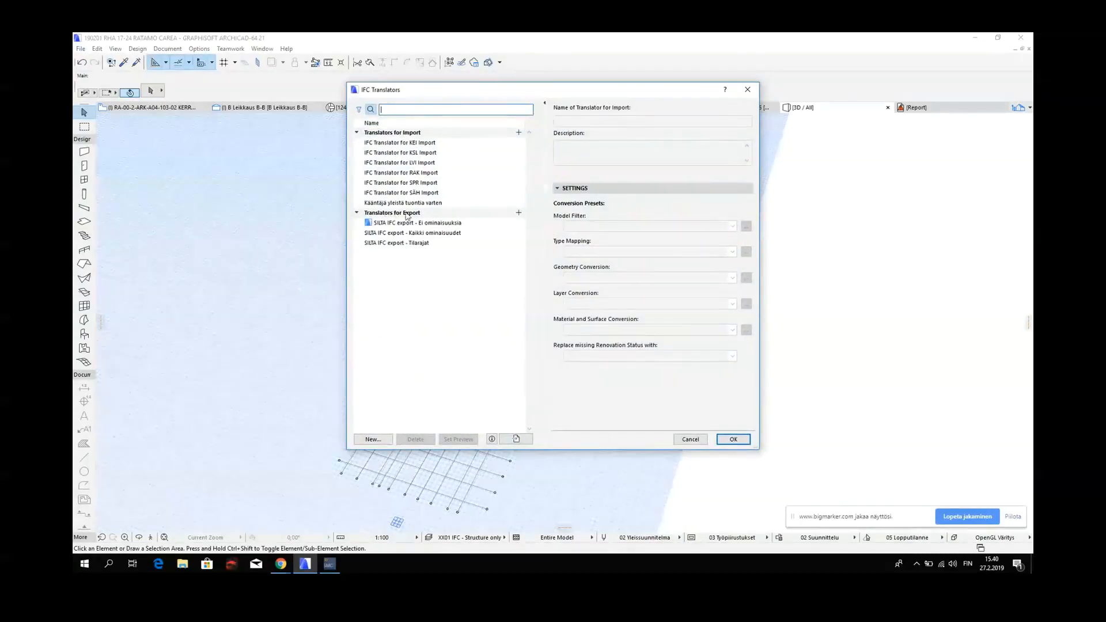
{"action": "left_click", "coordinate": [416, 154]}
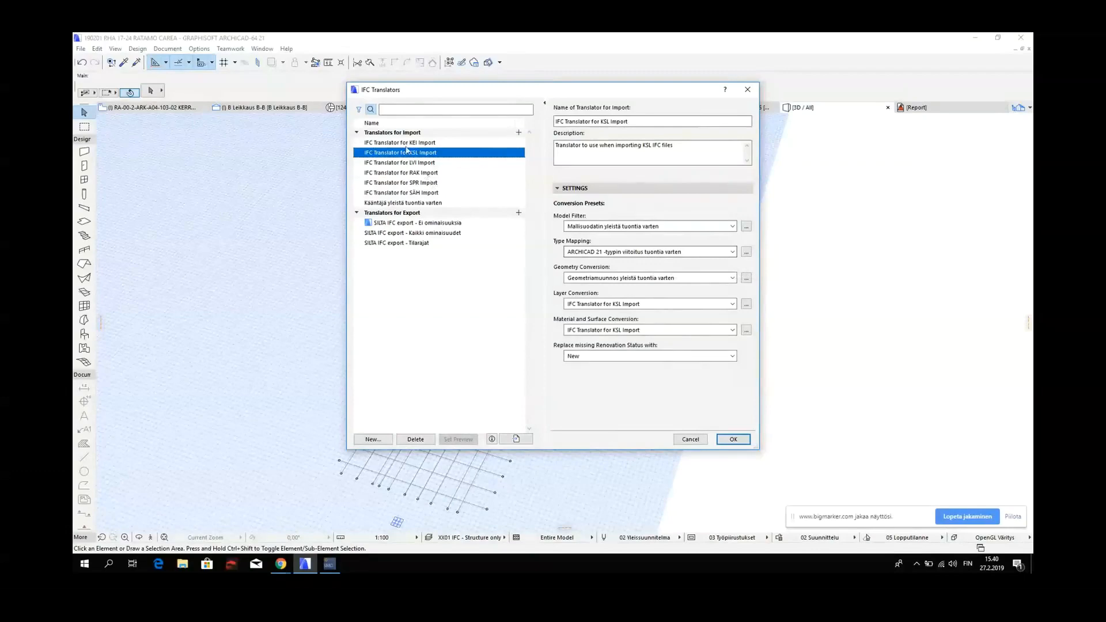
{"action": "left_click", "coordinate": [426, 233]}
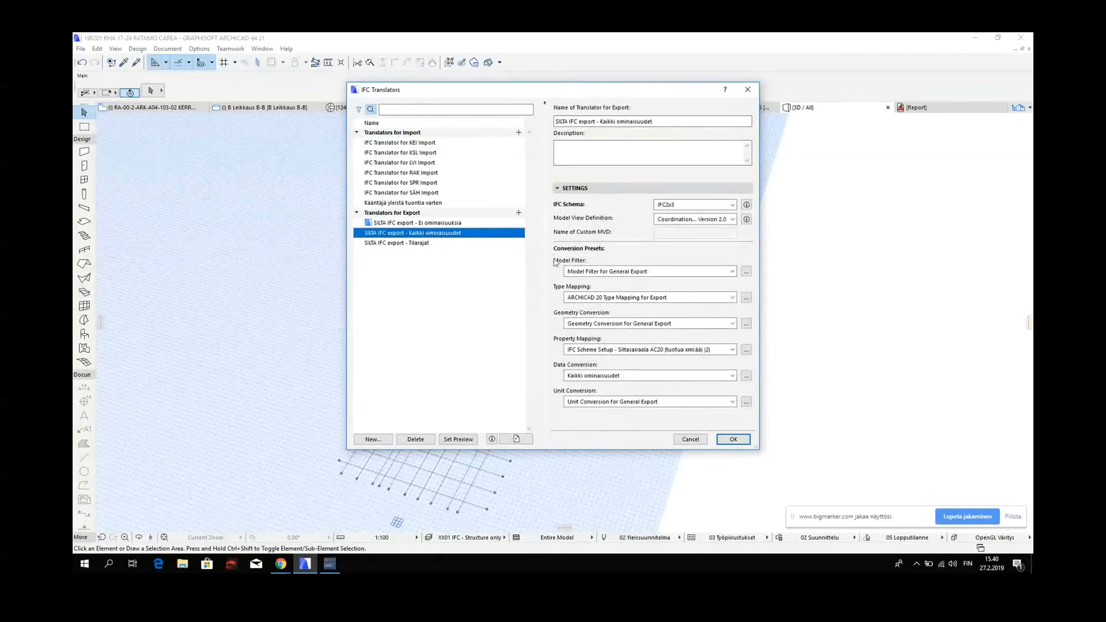
- Review the available model filter and unit conversion presets of the export translator and close the translator settings
{"action": "left_click", "coordinate": [732, 271]}
{"action": "left_click", "coordinate": [733, 271]}
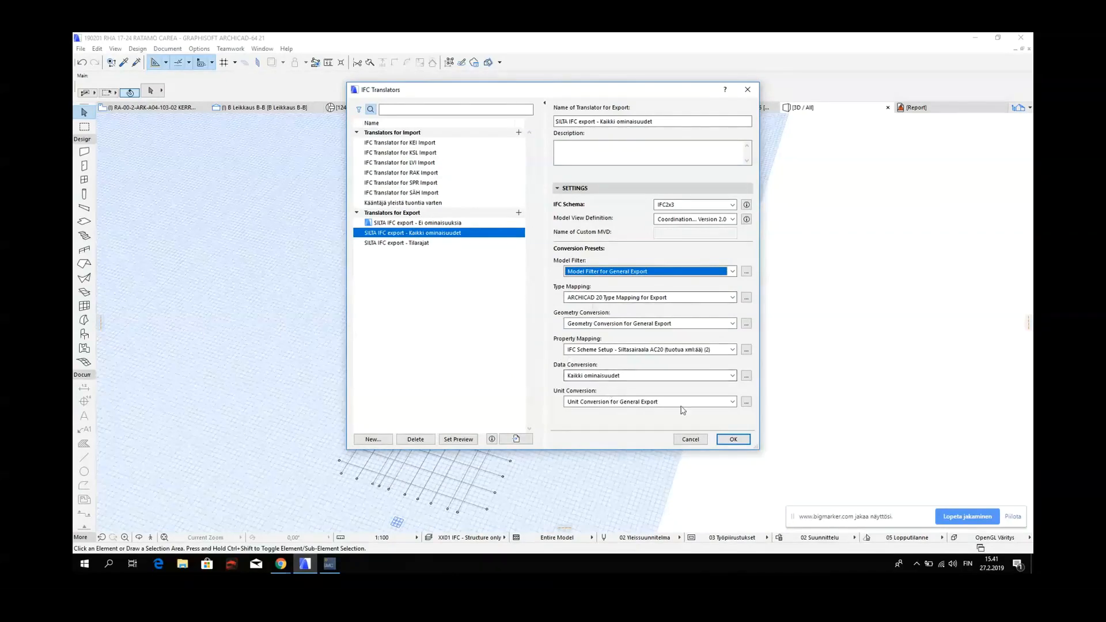
{"action": "left_click", "coordinate": [731, 403]}
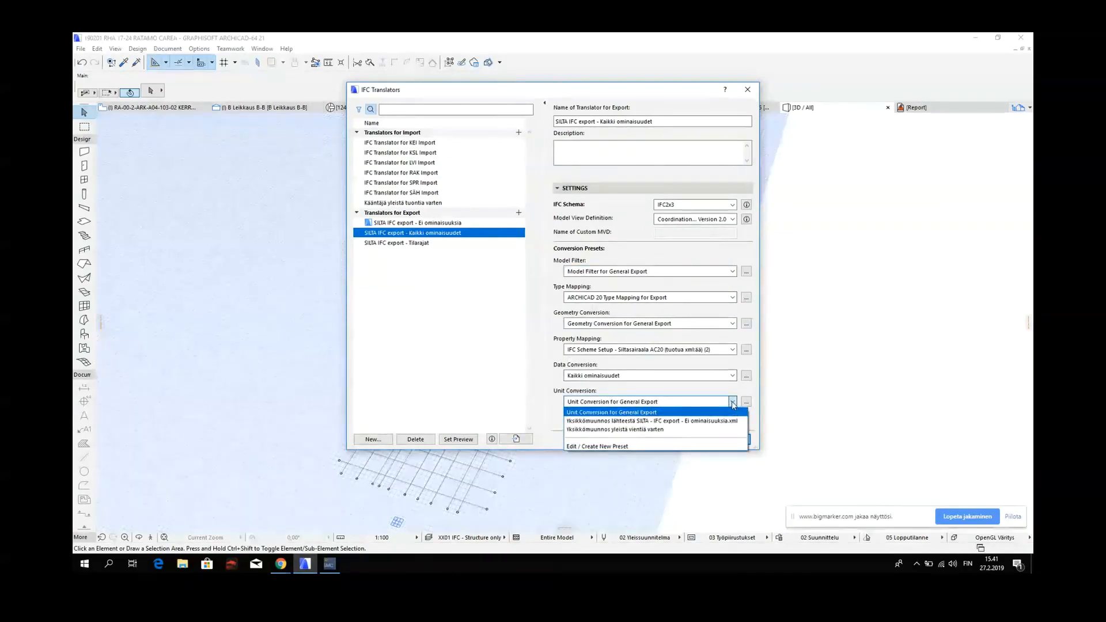
{"action": "left_click", "coordinate": [732, 404]}
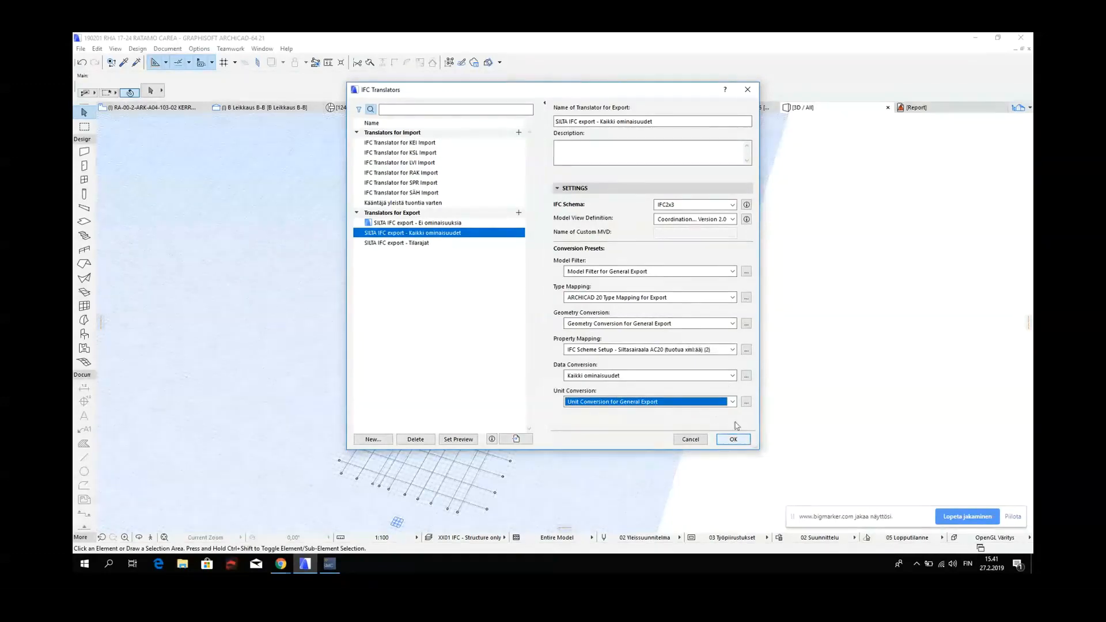
{"action": "left_click", "coordinate": [734, 439]}
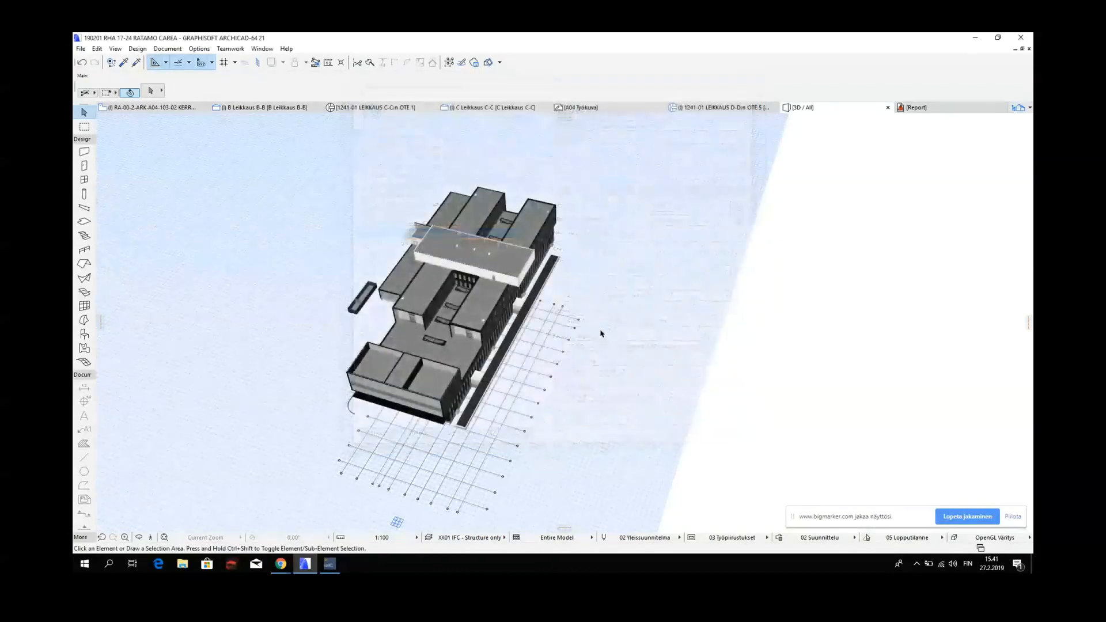
- Minimize ARCHICAD and open the "ARK - IFC Model" file from the desktop in Solibri Model Viewer
{"action": "left_click", "coordinate": [975, 39]}
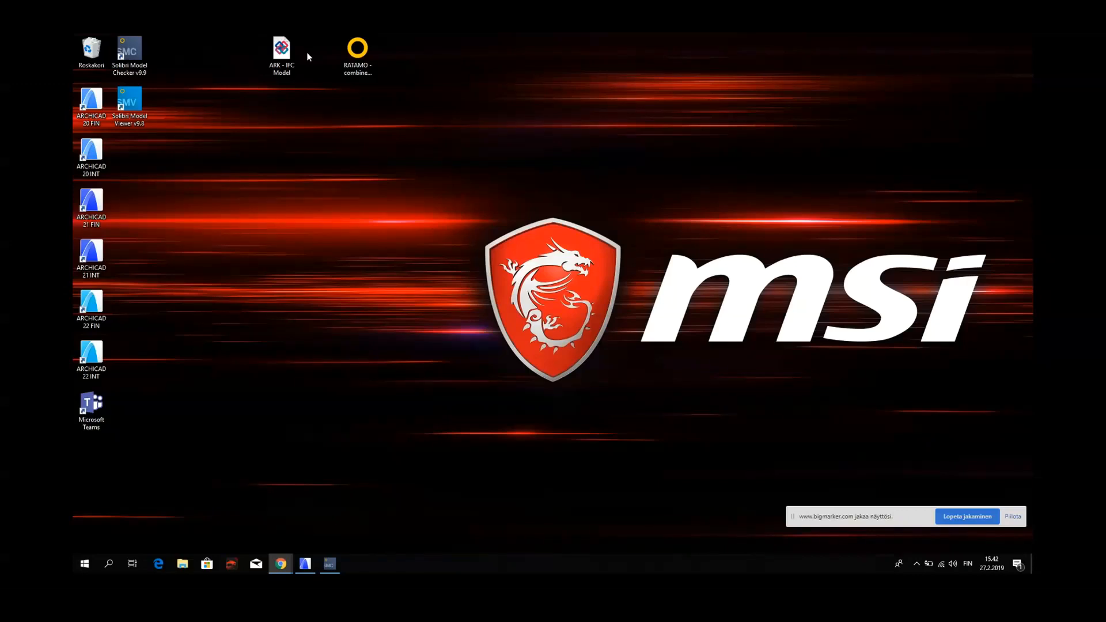
{"action": "double_click", "coordinate": [283, 53]}
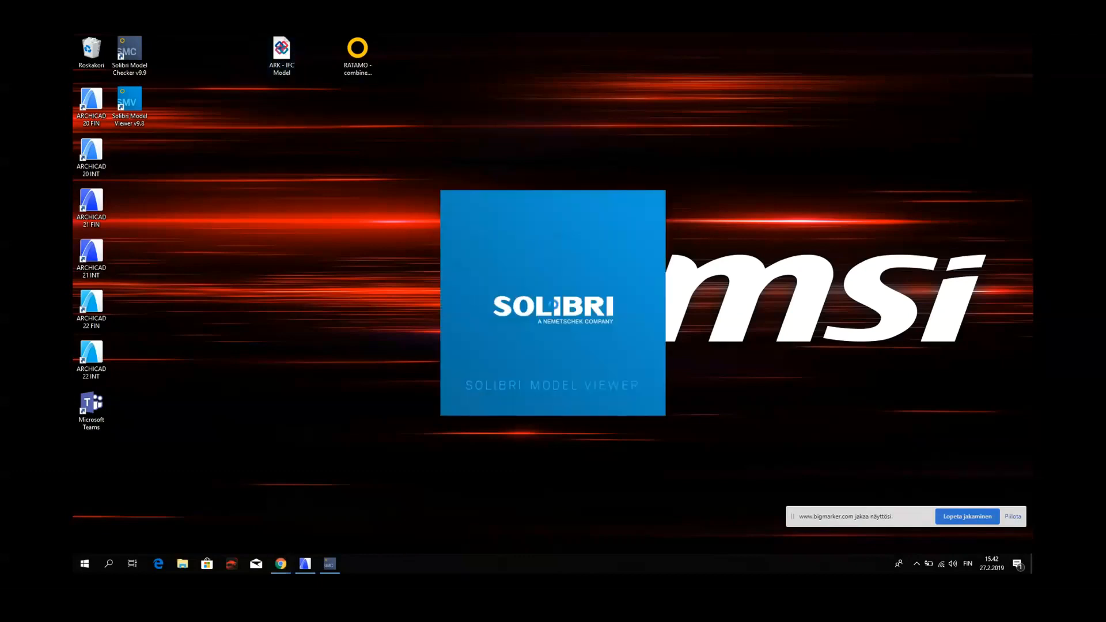
- Switch to Solibri Model Checker and add the recent desktop file "ARK - IFC Model.ifc" to the RATAMO combined model
{"action": "left_click", "coordinate": [329, 563]}
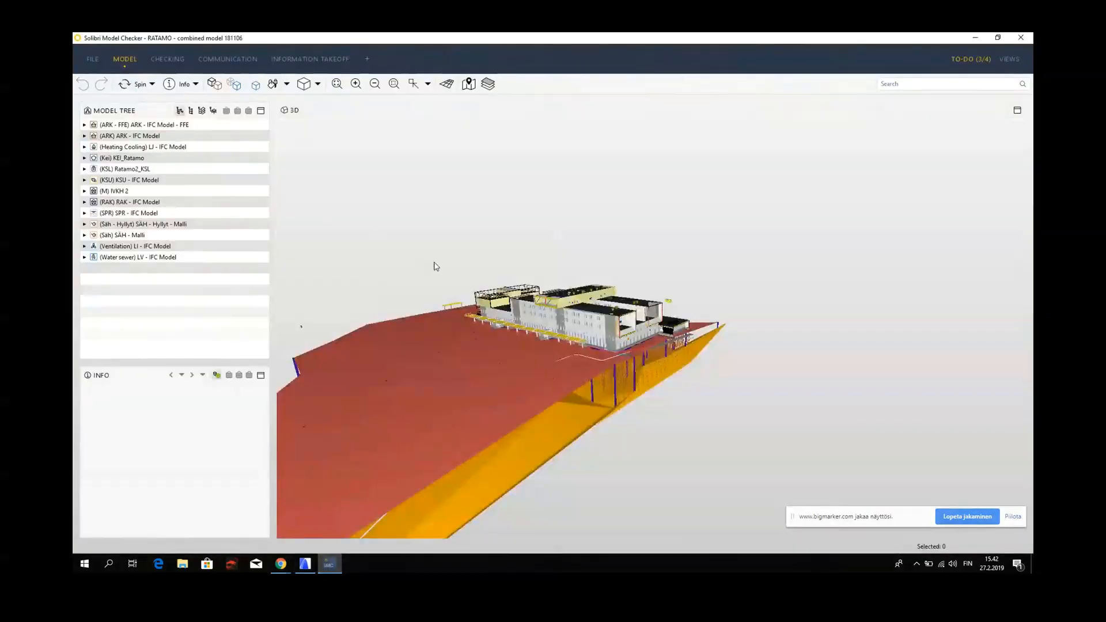
{"action": "left_click", "coordinate": [93, 60]}
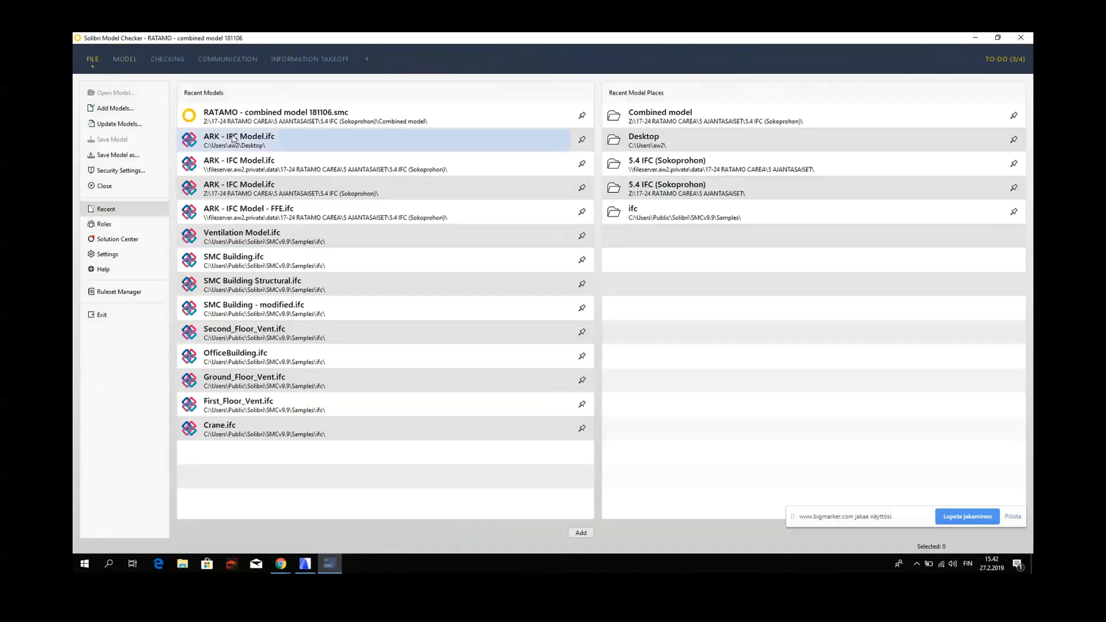
{"action": "left_click", "coordinate": [255, 143]}
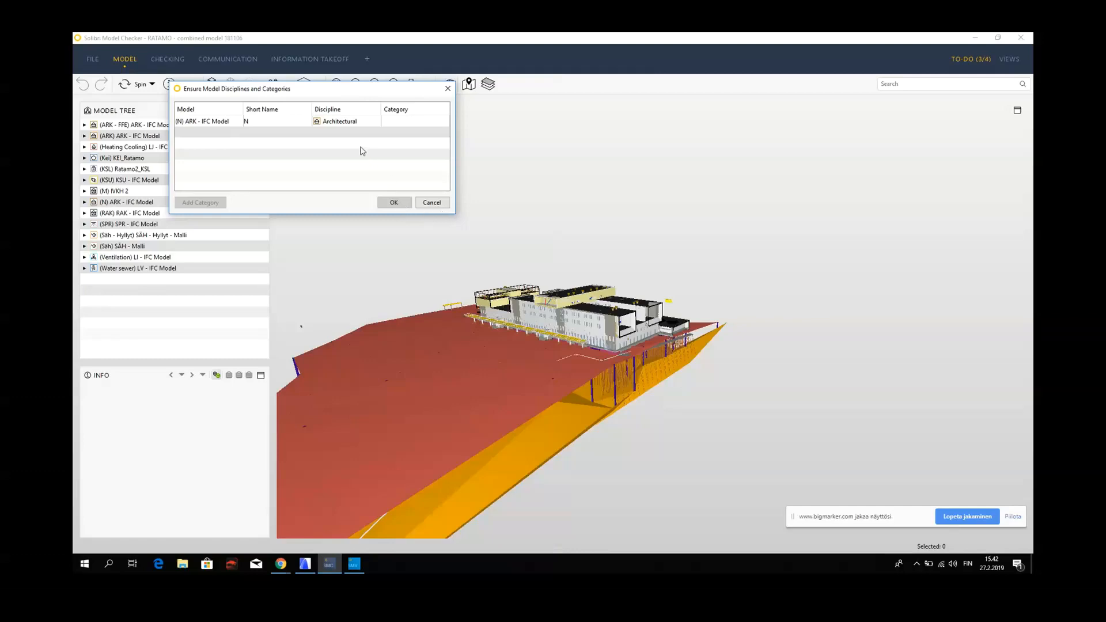
- Assign the Architectural discipline to the added "ARK - IFC Model" and accept the disciplines and categories
{"action": "left_click", "coordinate": [339, 124]}
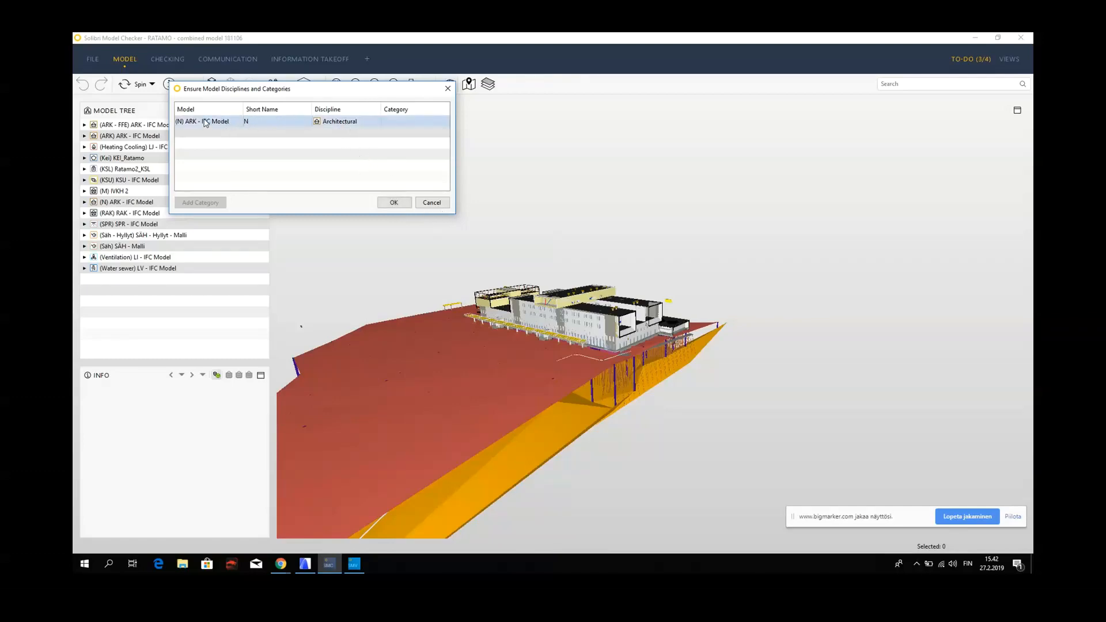
{"action": "left_click", "coordinate": [364, 123]}
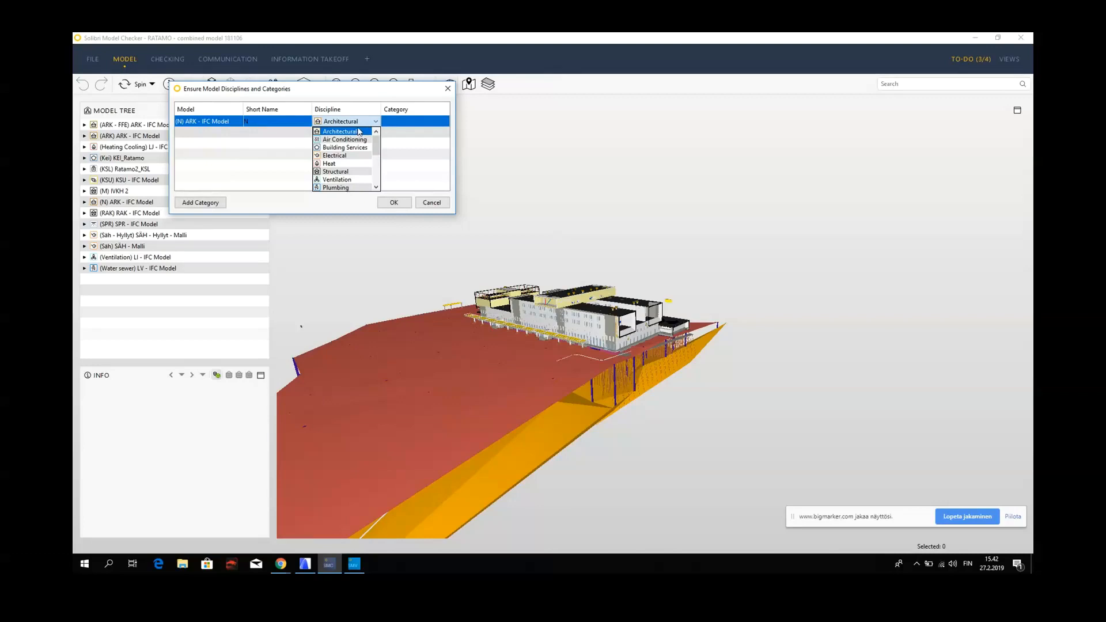
{"action": "left_click", "coordinate": [363, 132]}
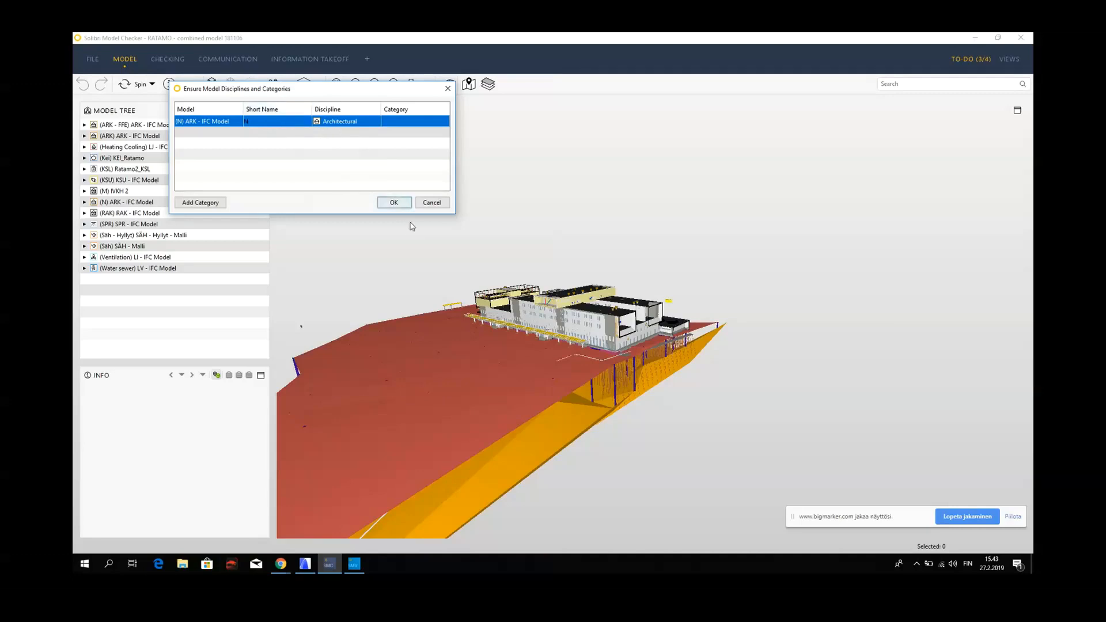
{"action": "left_click", "coordinate": [394, 203]}
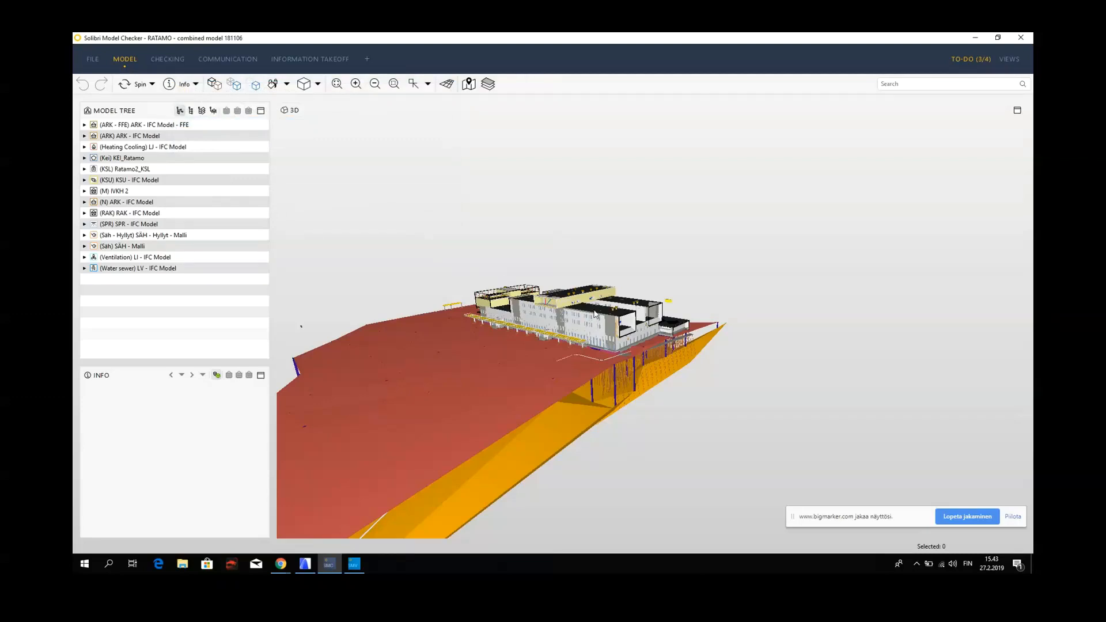
- Close the RATAMO combined model without saving it
{"action": "left_click", "coordinate": [93, 59]}
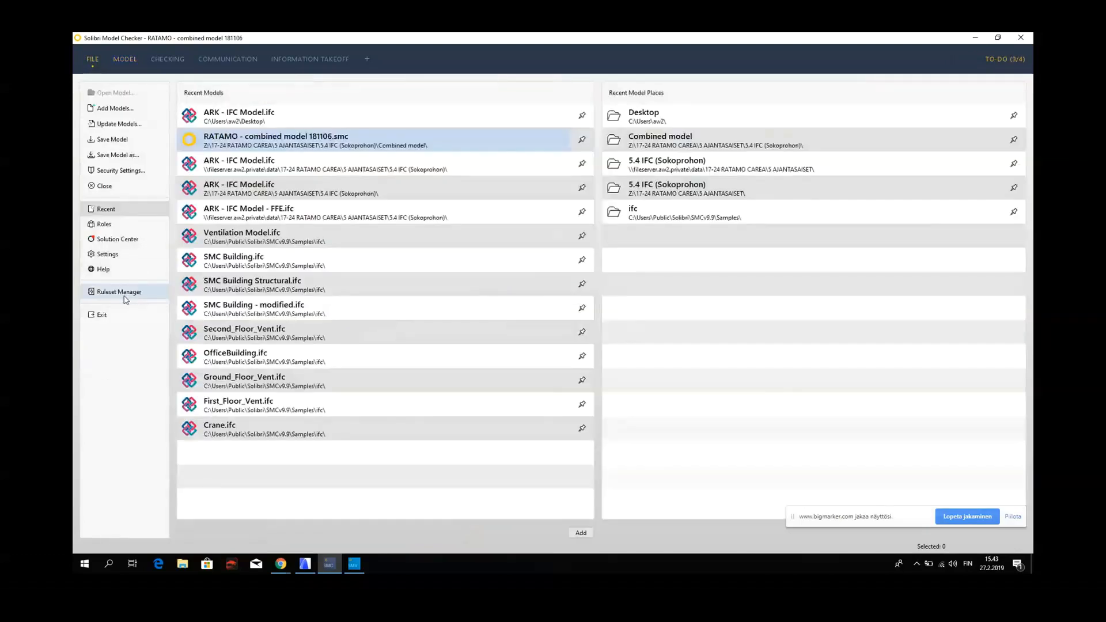
{"action": "left_click", "coordinate": [104, 187]}
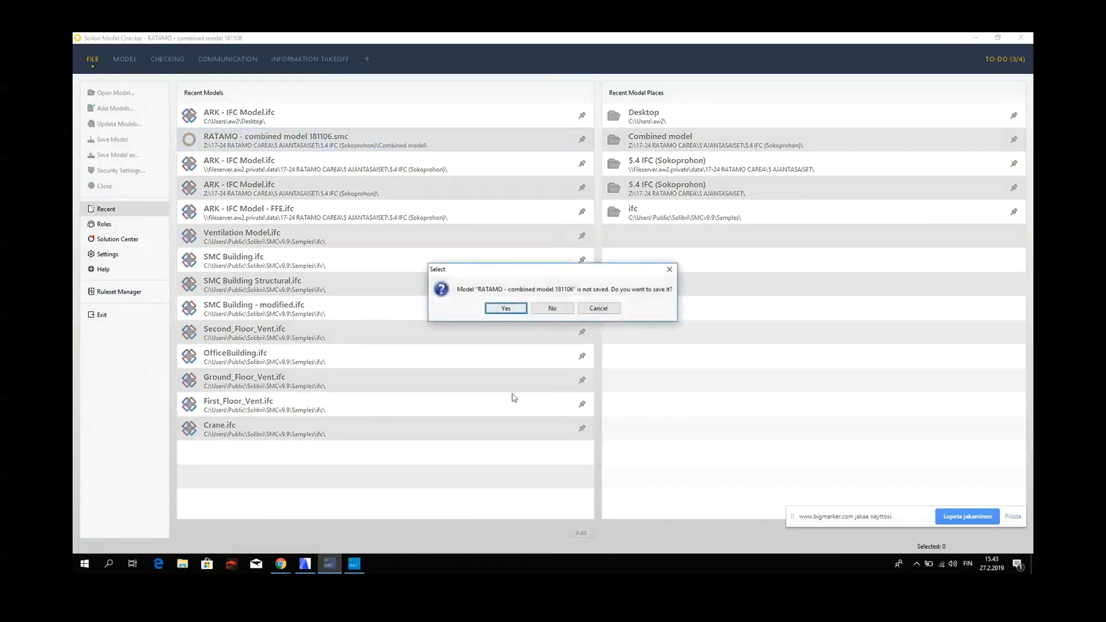
{"action": "left_click", "coordinate": [551, 309]}
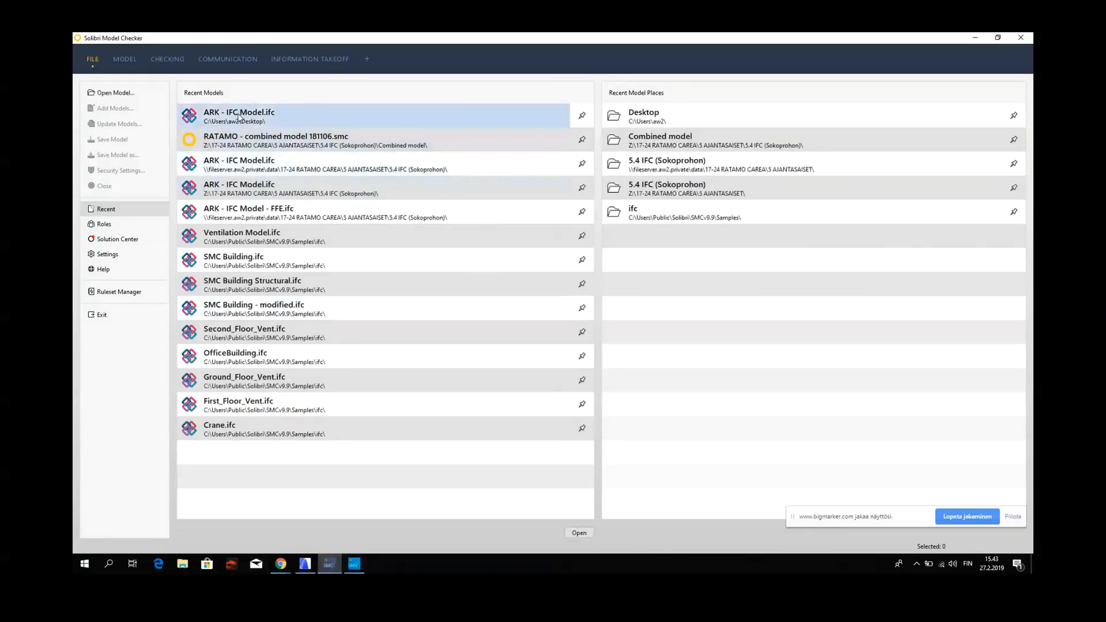
- Open "ARK - IFC Model.ifc" from the desktop on its own and assign it the Architectural discipline
{"action": "left_click", "coordinate": [133, 96]}
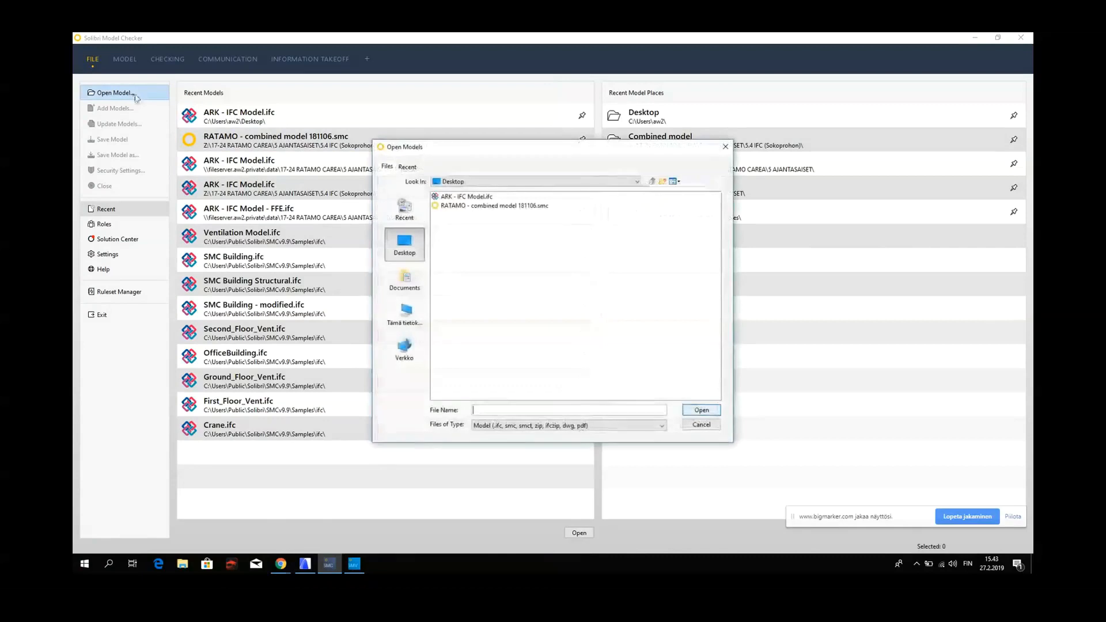
{"action": "left_click", "coordinate": [470, 197]}
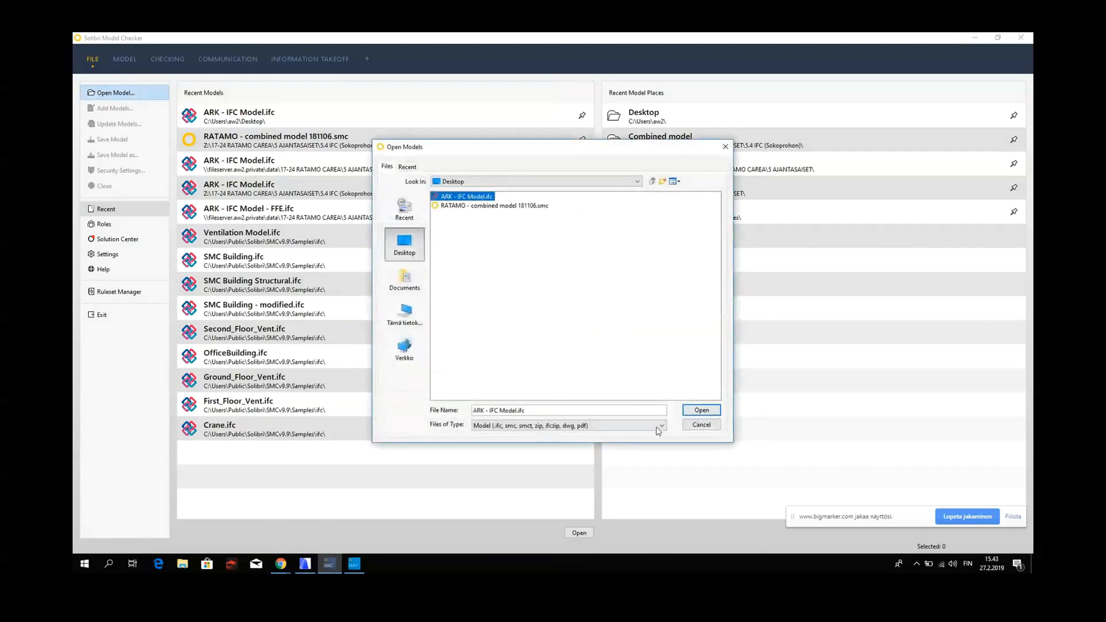
{"action": "left_click", "coordinate": [702, 410]}
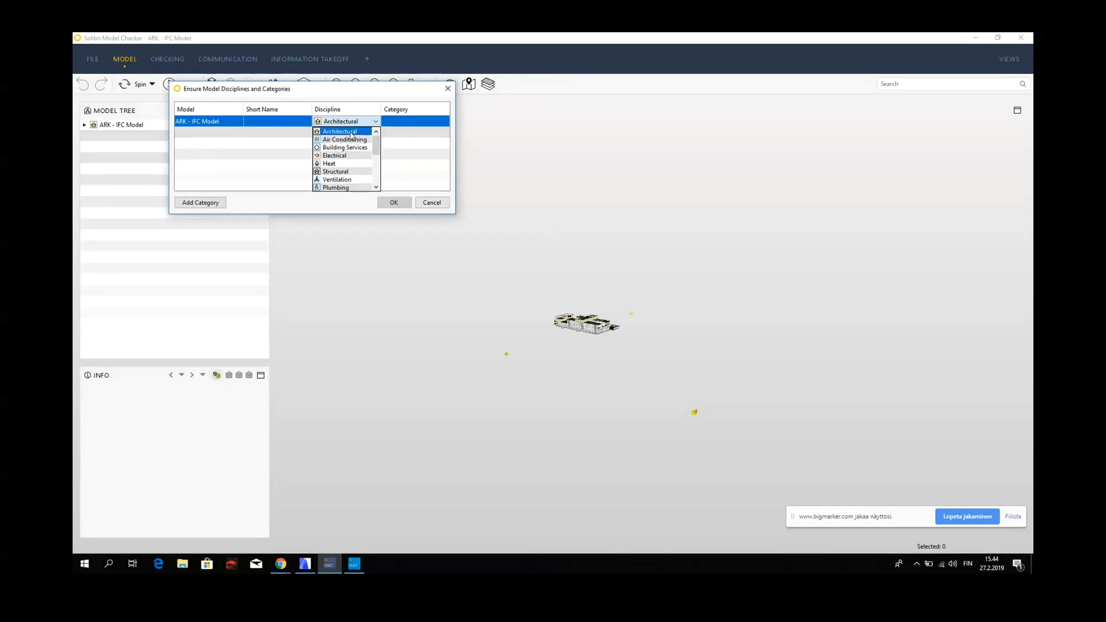
{"action": "left_click", "coordinate": [351, 132]}
{"action": "left_click", "coordinate": [398, 204]}
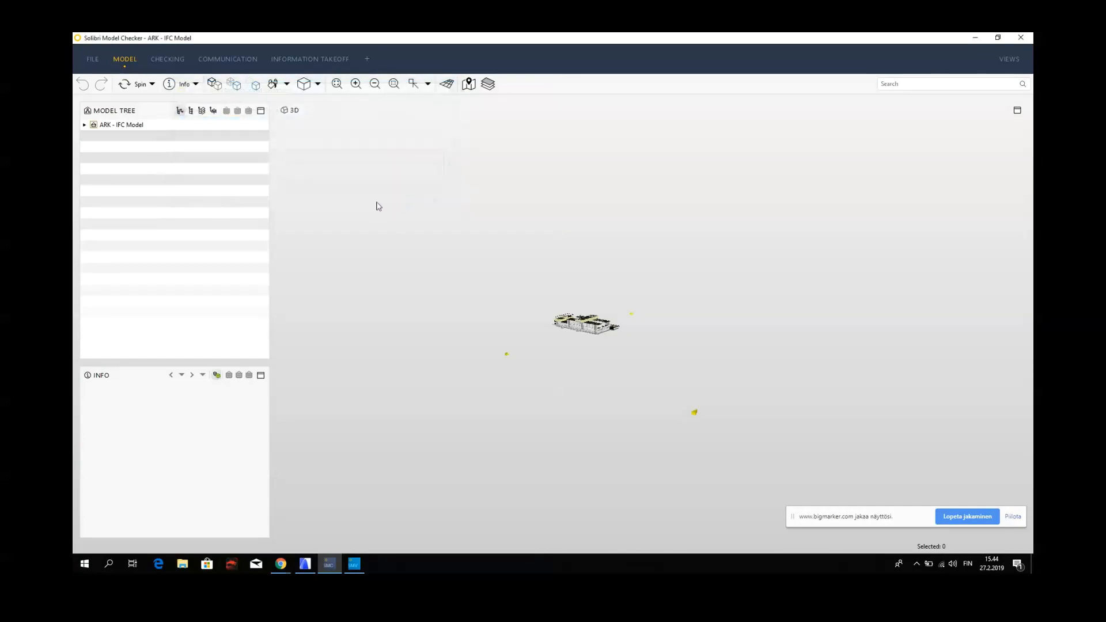
- Examine the building's exterior from several sides, including the roofs and the object details of the yellow end facade
{"action": "scroll", "coordinate": [577, 324], "scroll_direction": "up", "scroll_amount": 1}
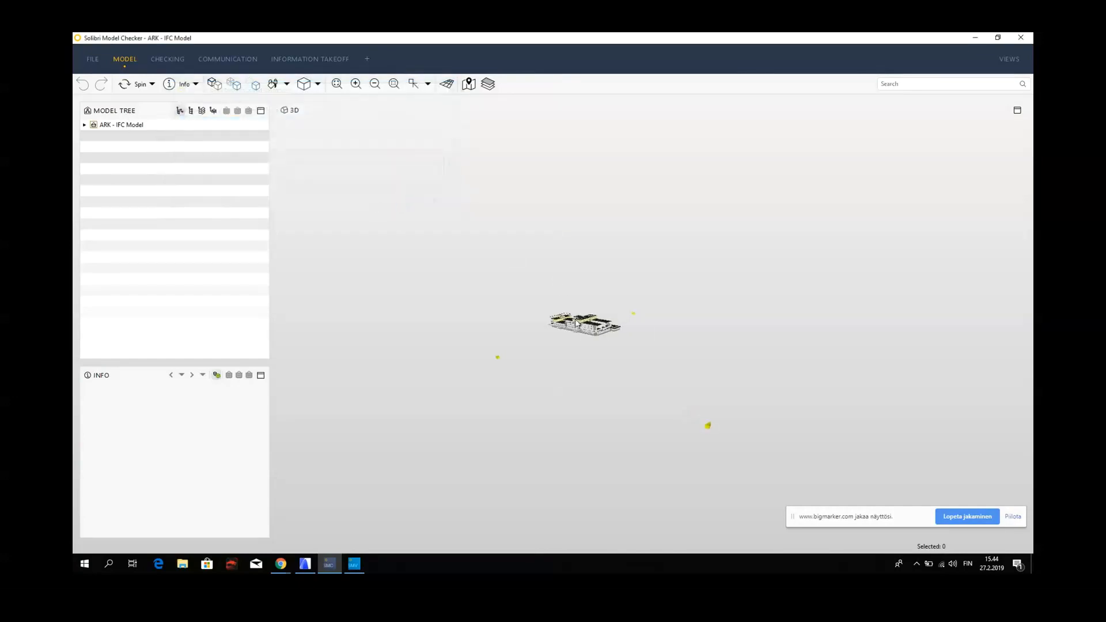
{"action": "scroll", "coordinate": [577, 324], "scroll_direction": "up", "scroll_amount": 5}
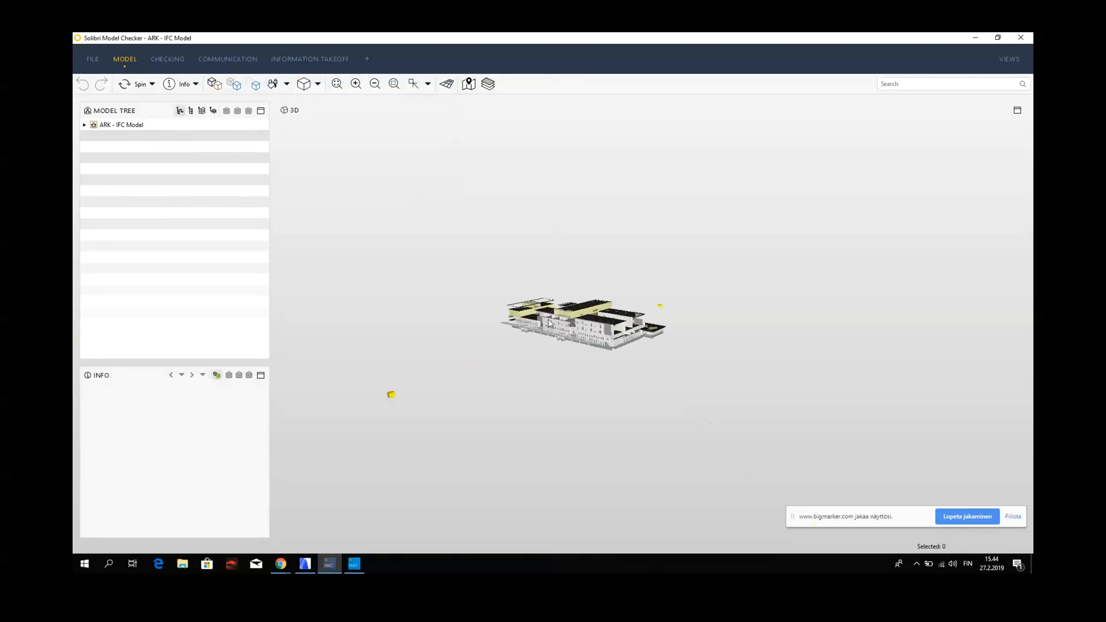
{"action": "scroll", "coordinate": [549, 323], "scroll_direction": "up", "scroll_amount": 5}
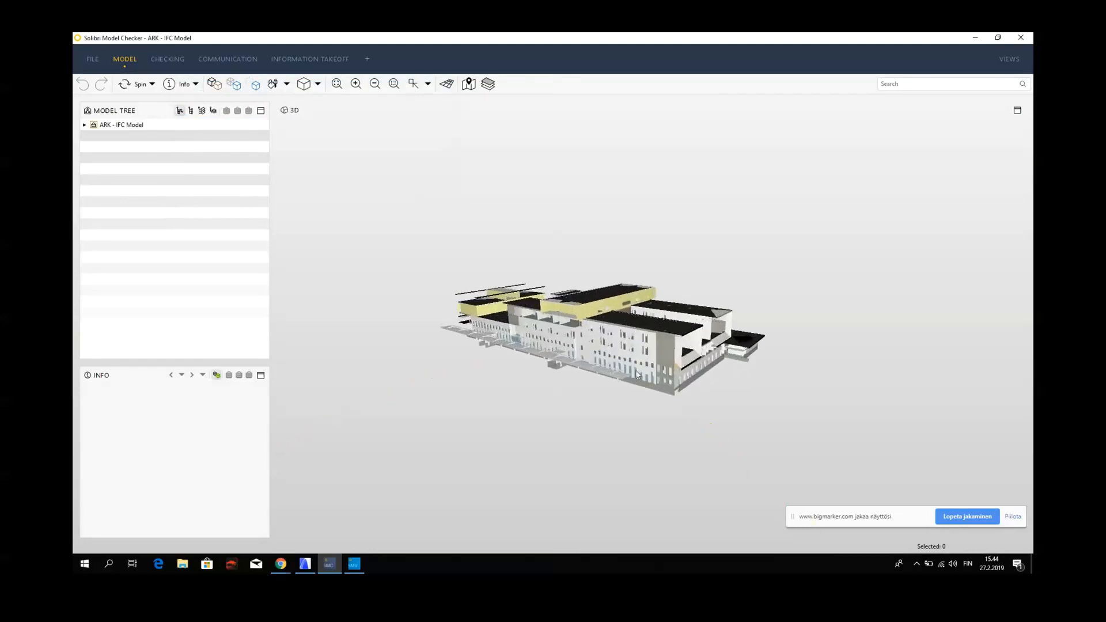
{"action": "scroll", "coordinate": [636, 374], "scroll_direction": "up", "scroll_amount": 1}
{"action": "left_click_drag", "start_coordinate": [535, 335], "coordinate": [769, 386]}
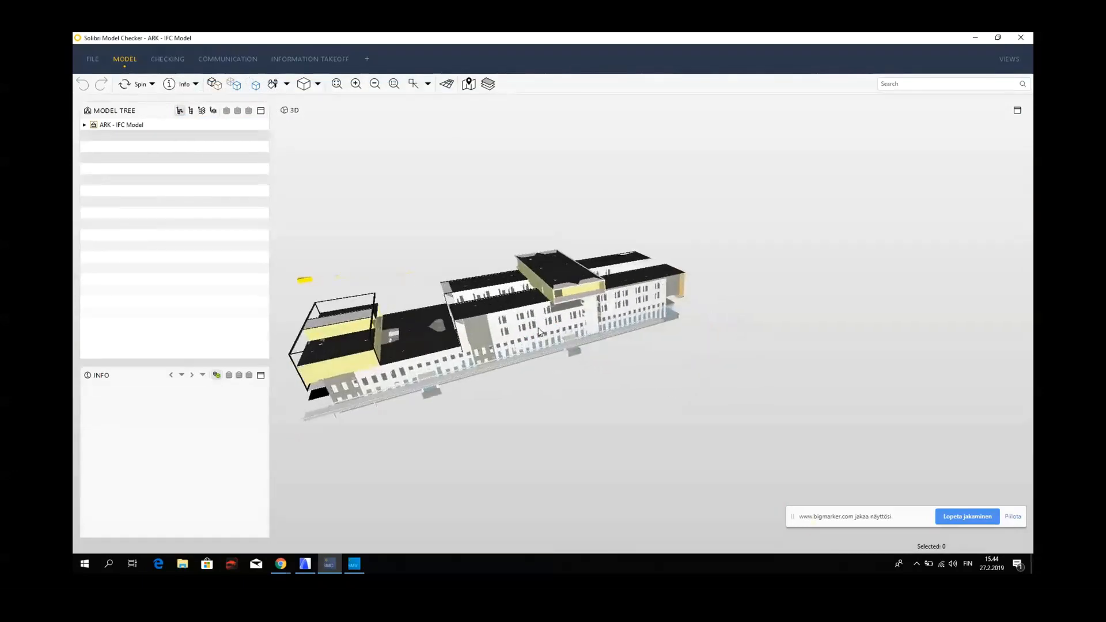
{"action": "scroll", "coordinate": [537, 330], "scroll_direction": "up", "scroll_amount": 2}
{"action": "middle_click_drag", "start_coordinate": [570, 312], "coordinate": [633, 304]}
{"action": "scroll", "coordinate": [611, 305], "scroll_direction": "down", "scroll_amount": 3}
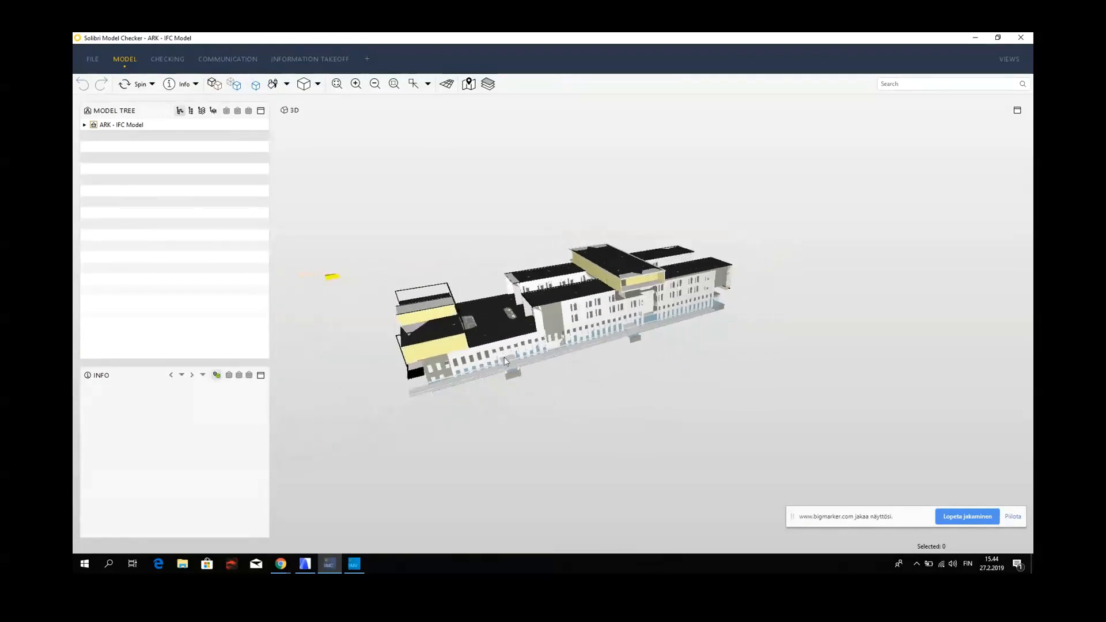
{"action": "left_click_drag", "start_coordinate": [506, 361], "coordinate": [584, 409]}
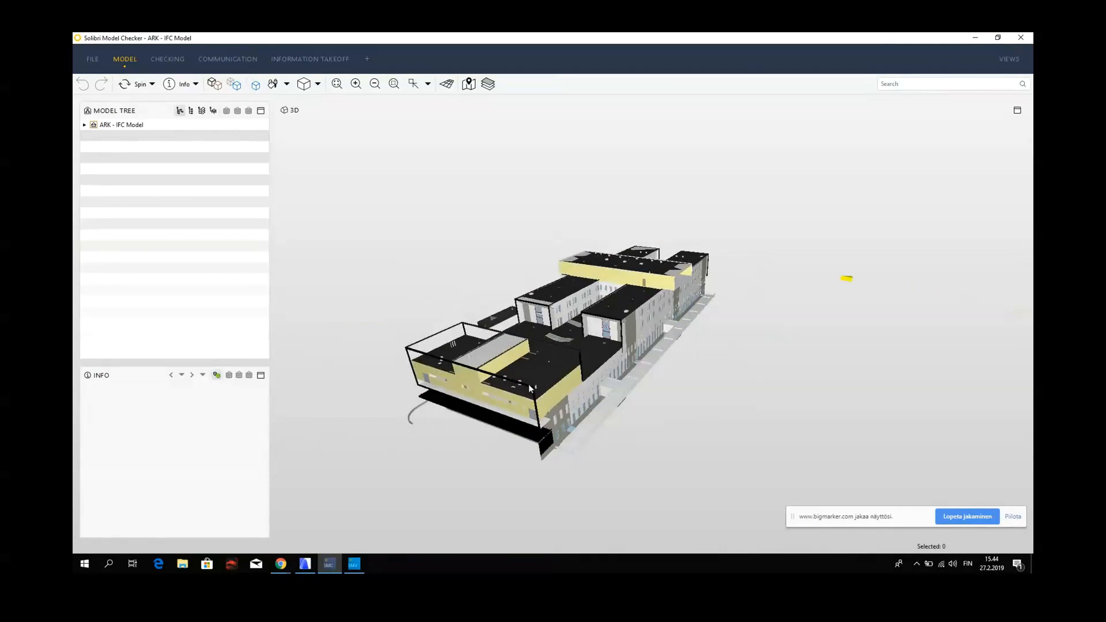
{"action": "mouse_move", "coordinate": [530, 388]}
{"action": "left_mouse_down"}
{"action": "mouse_move", "coordinate": [694, 338]}
{"action": "mouse_move", "coordinate": [665, 355]}
{"action": "left_mouse_up"}
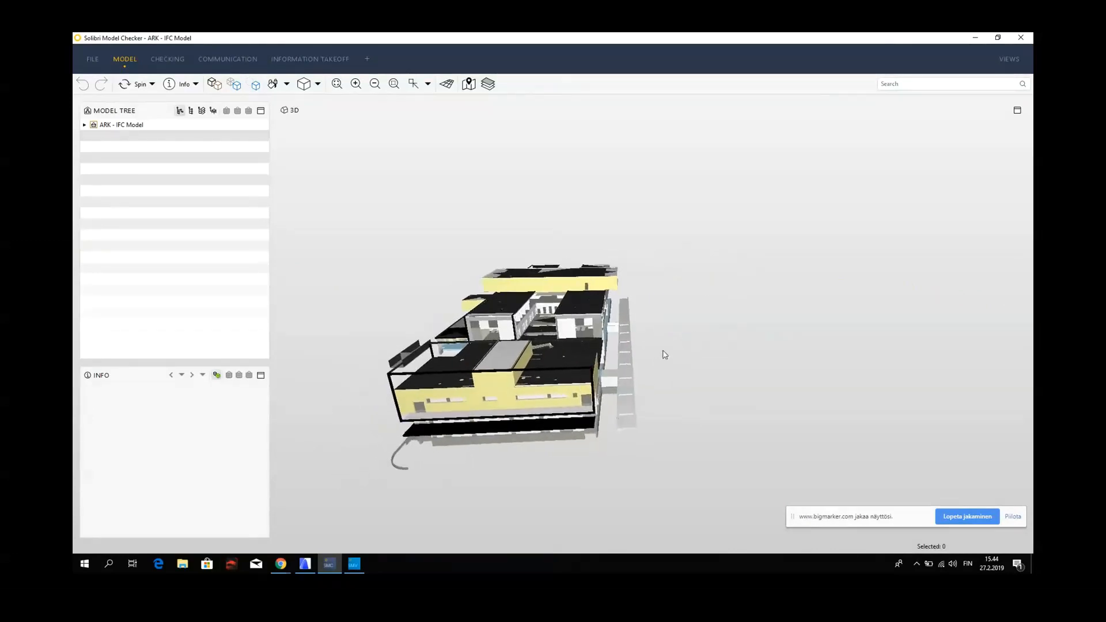
{"action": "scroll", "coordinate": [535, 407], "scroll_direction": "up", "scroll_amount": 3}
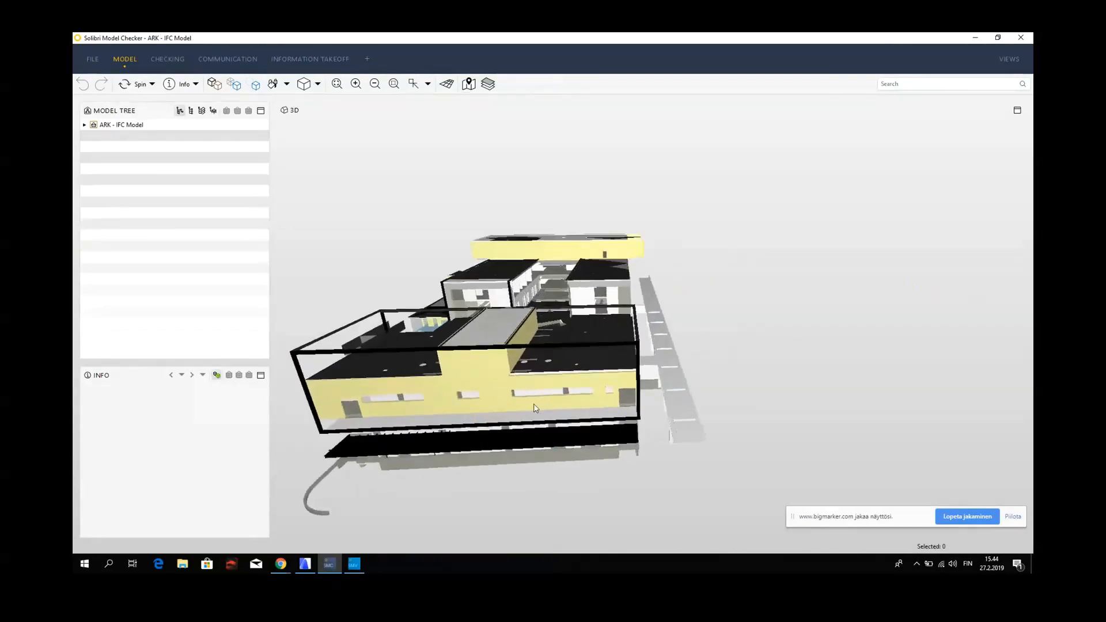
{"action": "left_click_drag", "start_coordinate": [534, 407], "coordinate": [616, 398]}
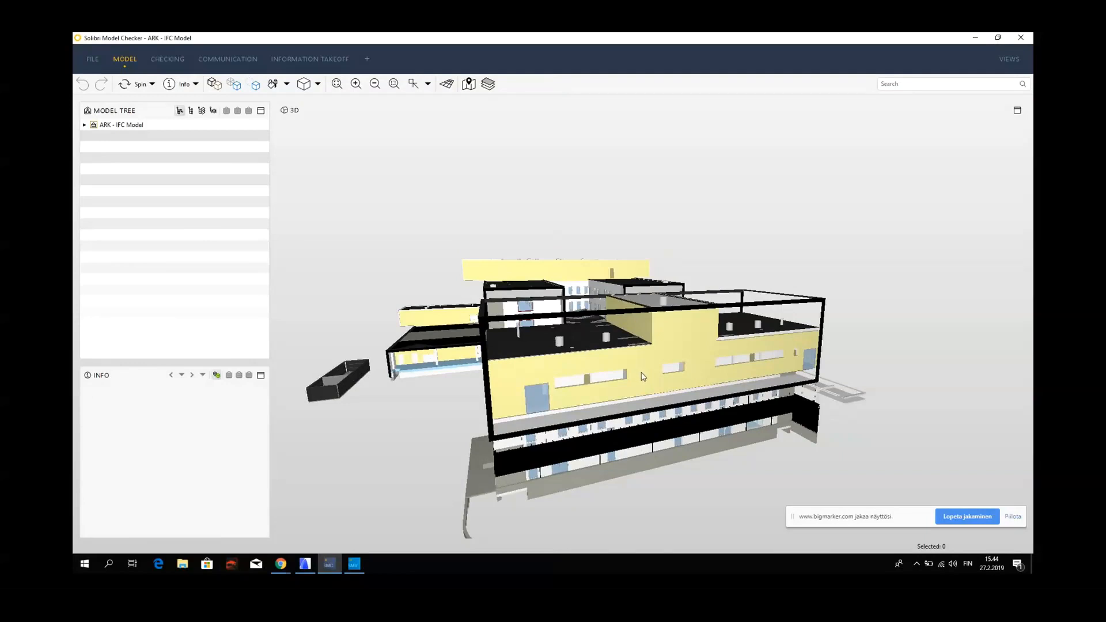
{"action": "mouse_move", "coordinate": [644, 377]}
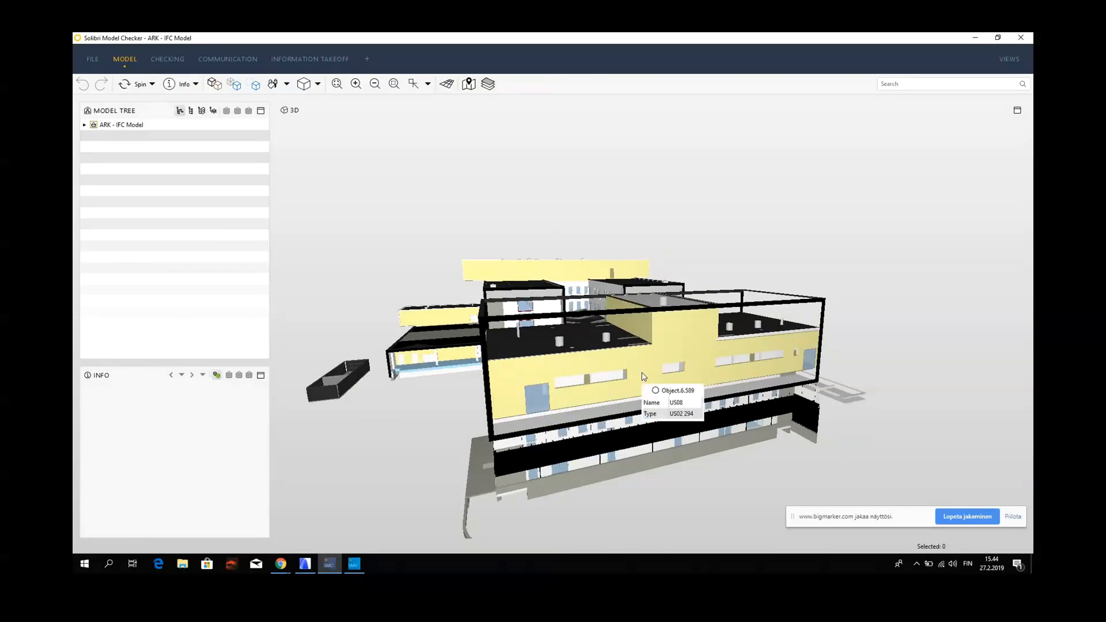
- Create a section plane parallel to the yellow end facade with the Sectioning tool and move it inward through the building
{"action": "left_click", "coordinate": [196, 84]}
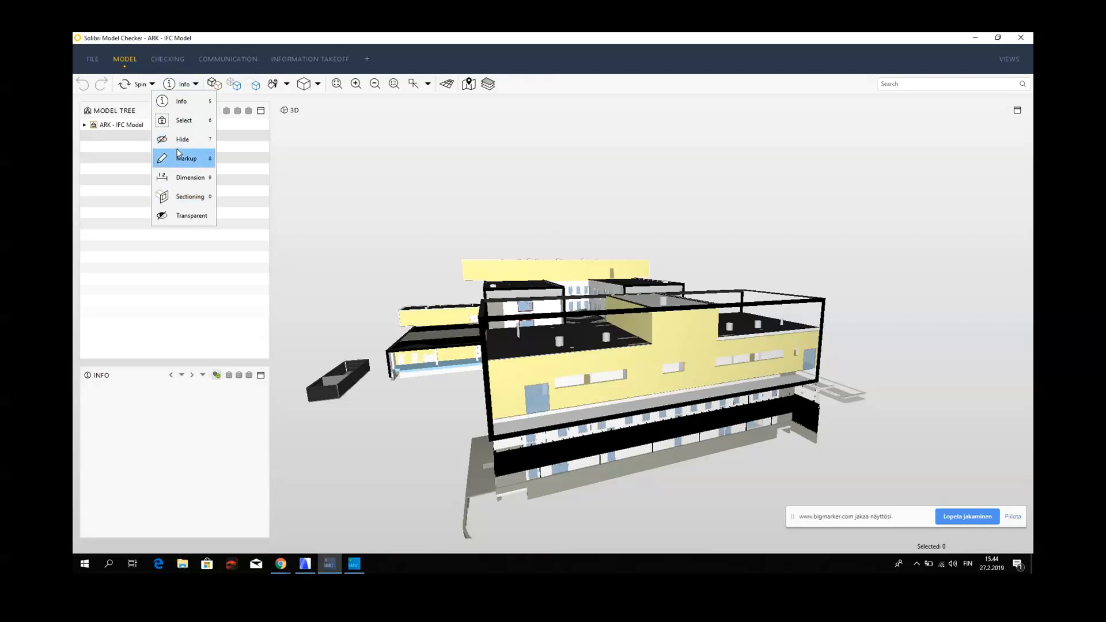
{"action": "left_click", "coordinate": [191, 197]}
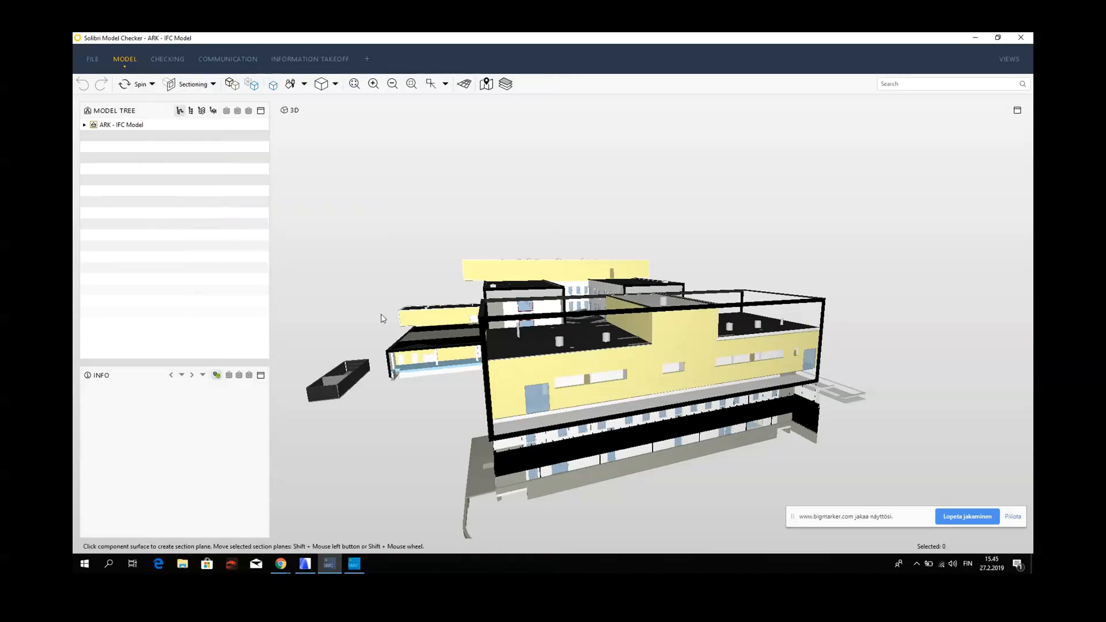
{"action": "left_click", "coordinate": [551, 375]}
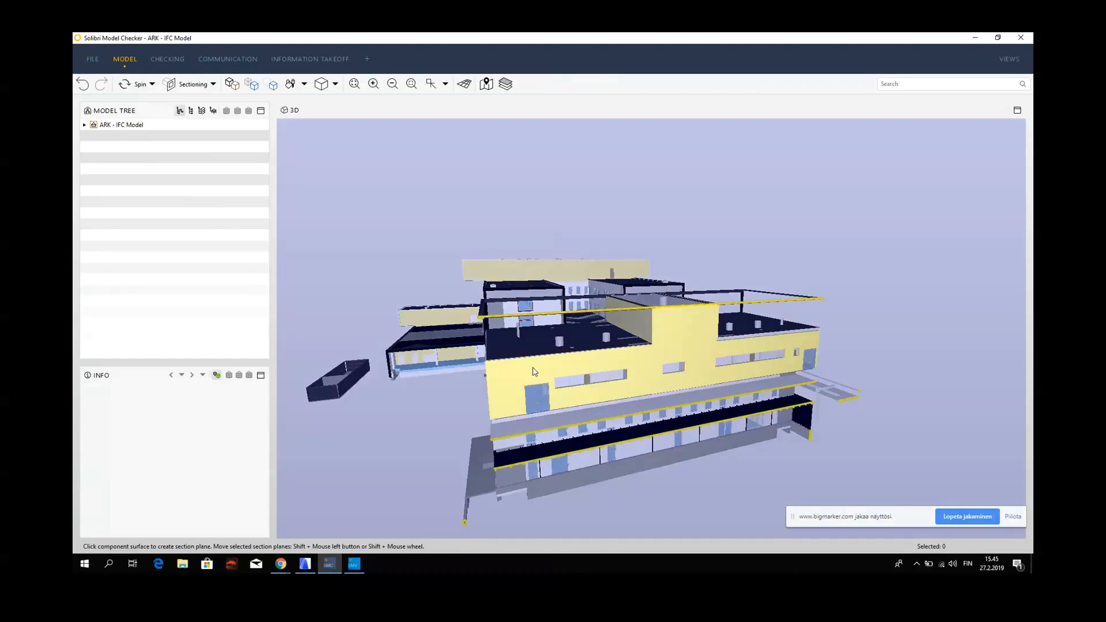
{"action": "left_click_drag", "start_coordinate": [564, 377], "coordinate": [668, 398]}
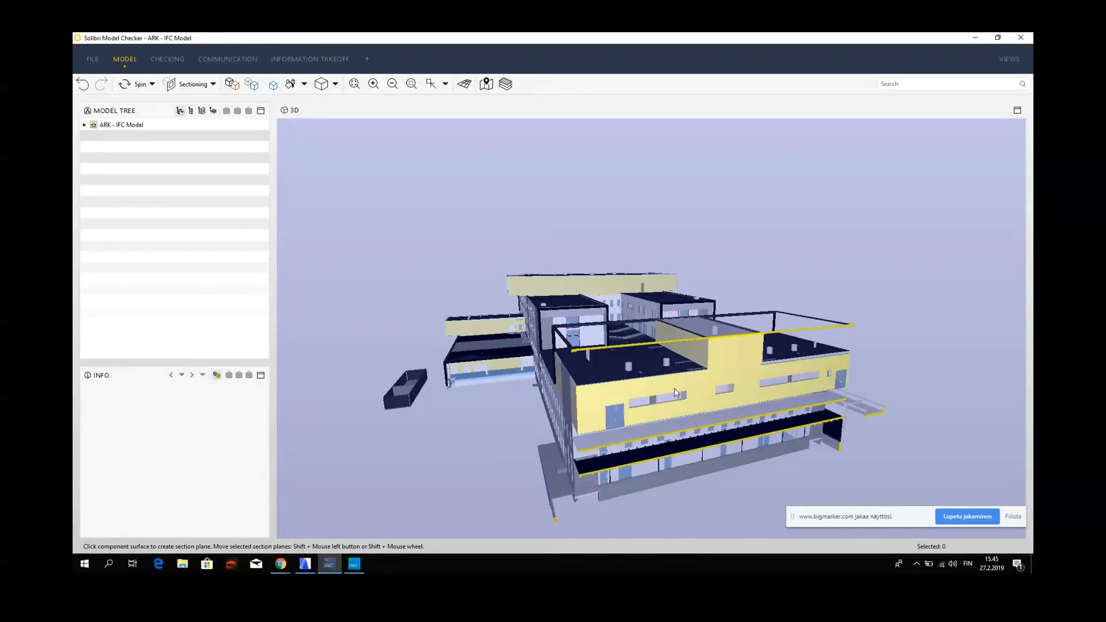
{"action": "left_click", "coordinate": [676, 393]}
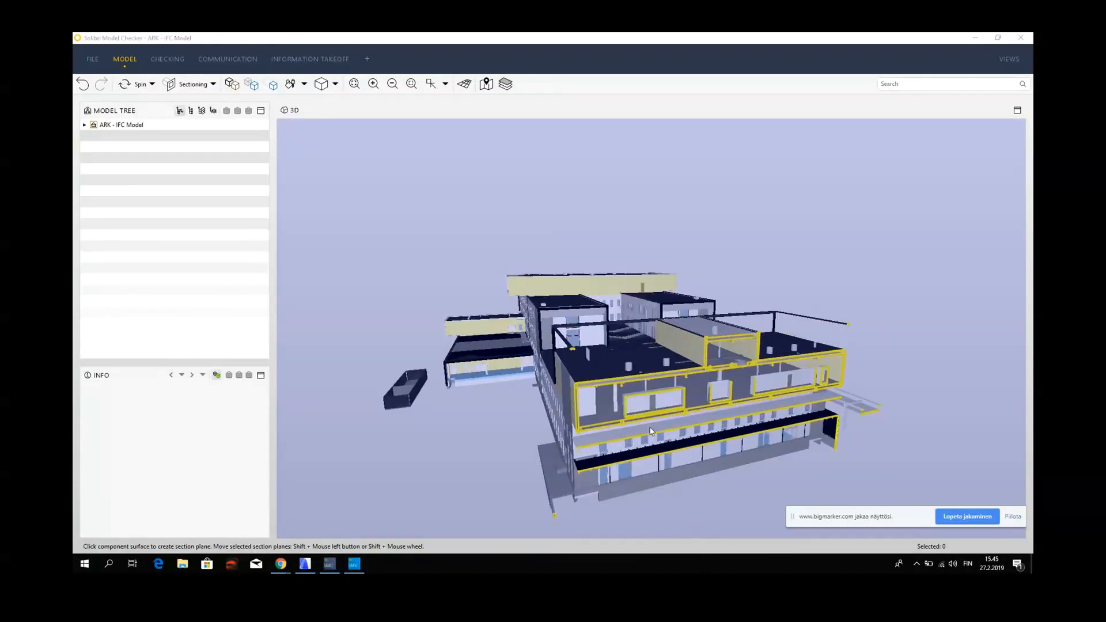
{"action": "left_click_drag", "start_coordinate": [710, 382], "coordinate": [696, 356], "text": "shift"}
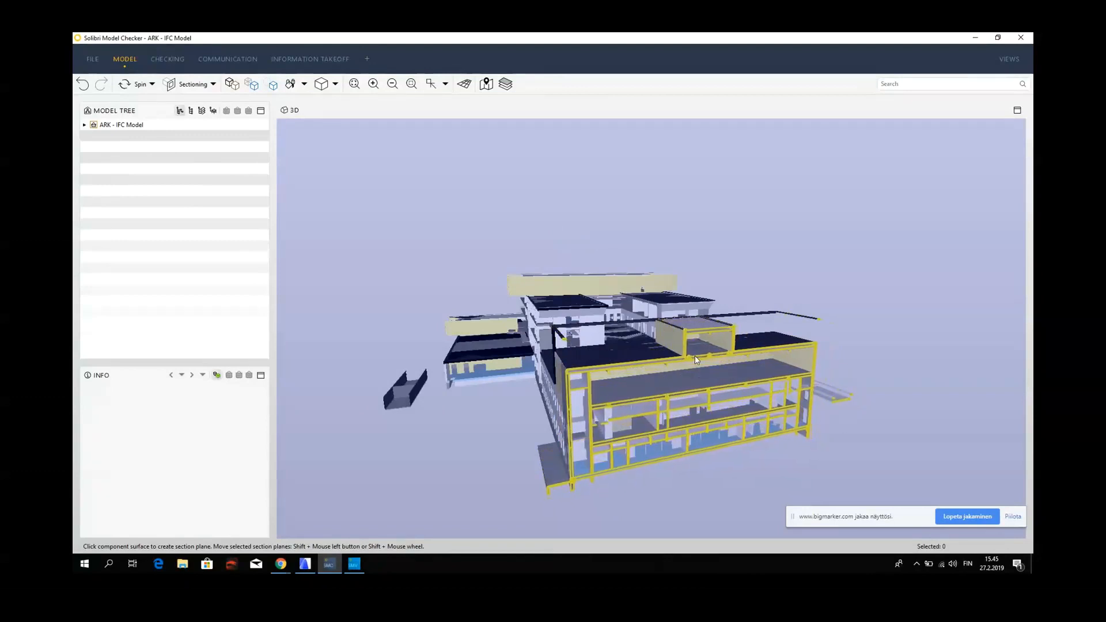
{"action": "scroll", "coordinate": [694, 355], "scroll_direction": "up", "scroll_amount": 4, "text": "shift"}
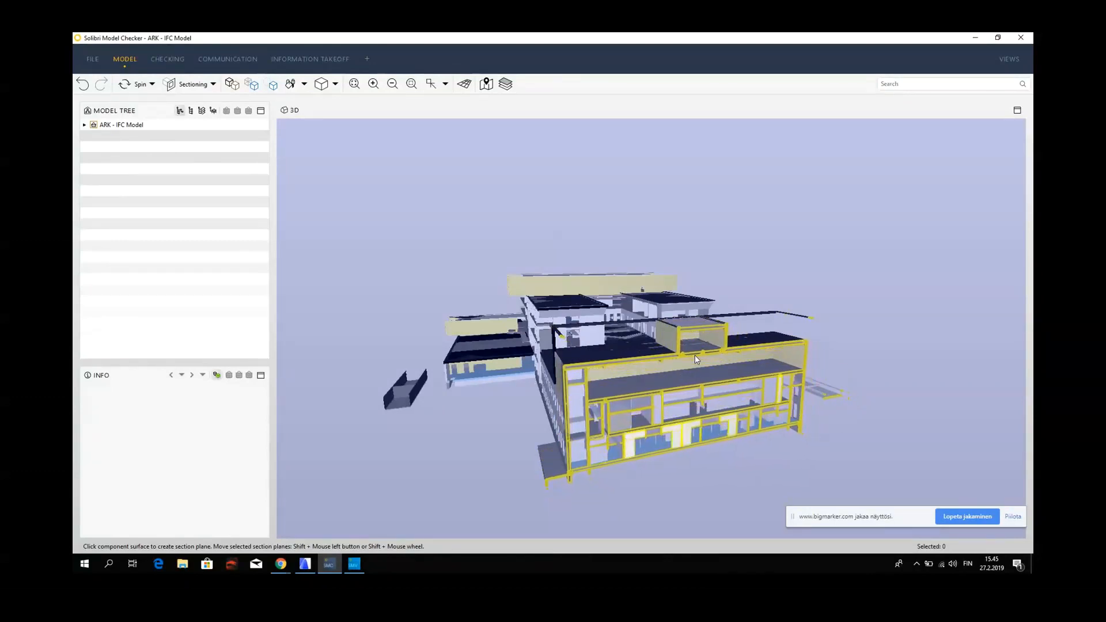
- Examine the sectioned storeys of the end wing up close and look along the corridor behind the section plane
{"action": "scroll", "coordinate": [668, 365], "scroll_direction": "up", "scroll_amount": 1}
{"action": "scroll", "coordinate": [666, 368], "scroll_direction": "up", "scroll_amount": 3}
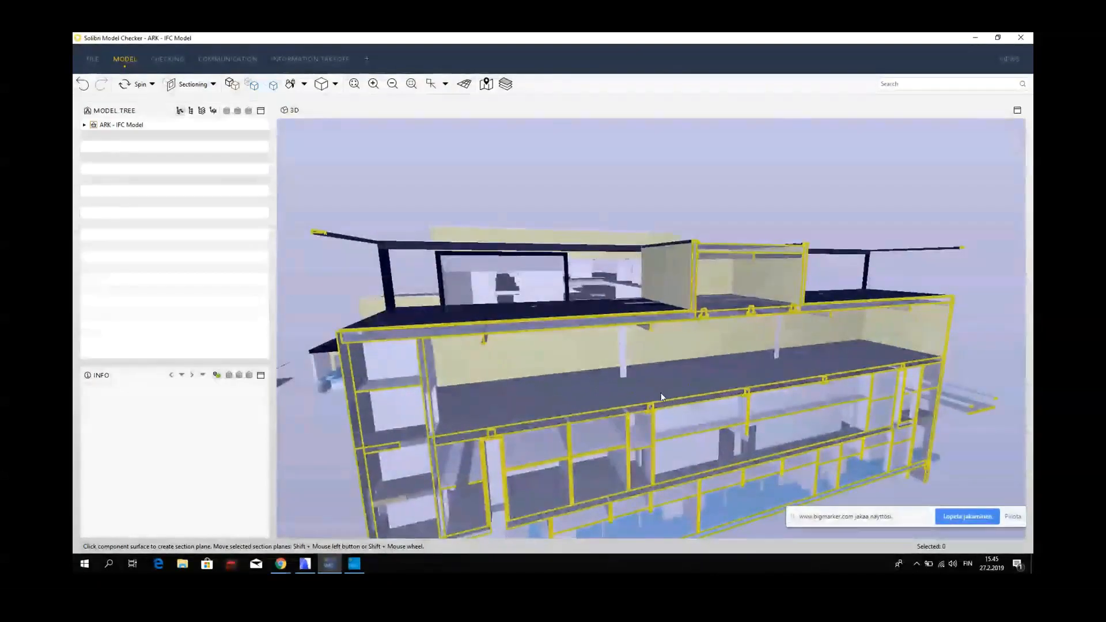
{"action": "scroll", "coordinate": [662, 395], "scroll_direction": "down", "scroll_amount": 1}
{"action": "left_click_drag", "start_coordinate": [742, 386], "coordinate": [711, 301]}
{"action": "scroll", "coordinate": [608, 340], "scroll_direction": "up", "scroll_amount": 2}
{"action": "scroll", "coordinate": [587, 368], "scroll_direction": "up", "scroll_amount": 2}
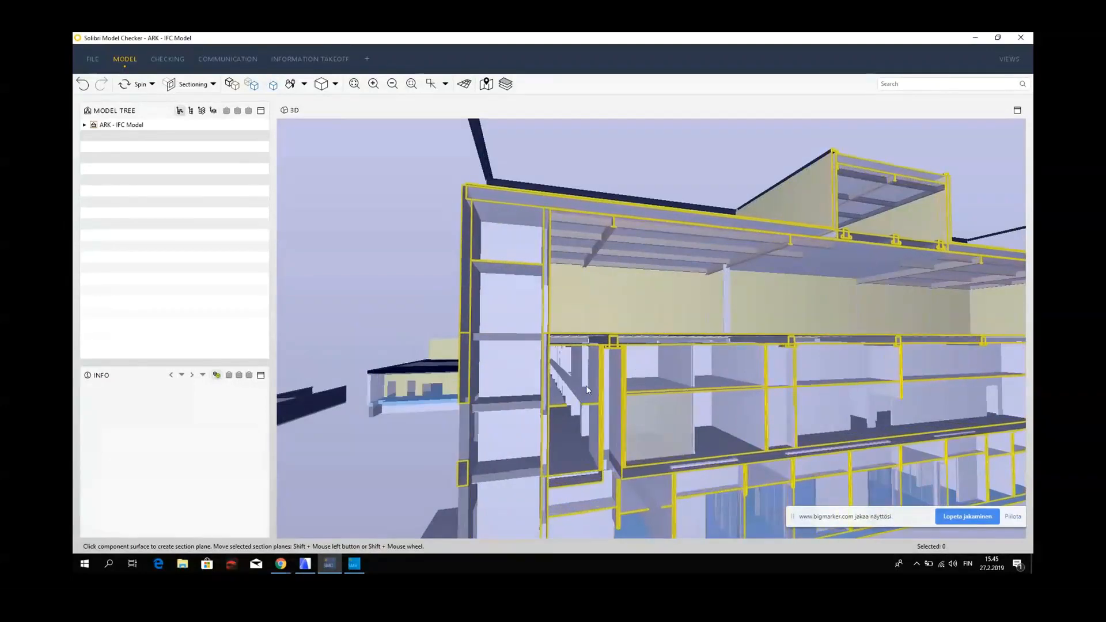
{"action": "scroll", "coordinate": [576, 389], "scroll_direction": "up", "scroll_amount": 3}
{"action": "scroll", "coordinate": [552, 403], "scroll_direction": "up", "scroll_amount": 3}
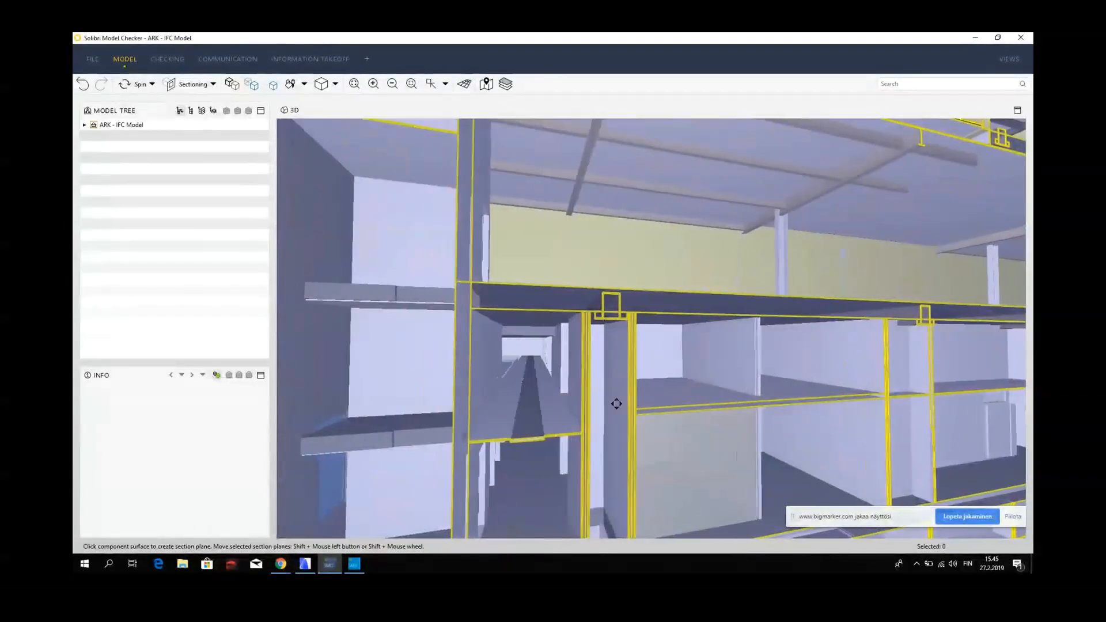
{"action": "scroll", "coordinate": [546, 418], "scroll_direction": "up", "scroll_amount": 4}
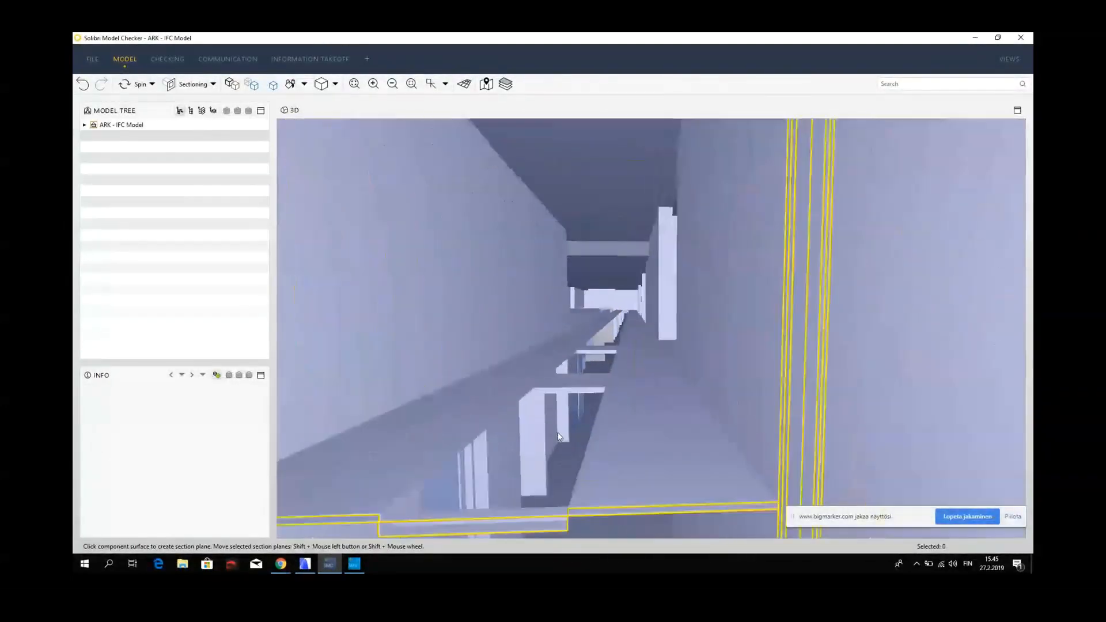
{"action": "mouse_move", "coordinate": [591, 419]}
{"action": "left_mouse_down"}
{"action": "mouse_move", "coordinate": [613, 443]}
{"action": "mouse_move", "coordinate": [582, 419]}
{"action": "left_mouse_up"}
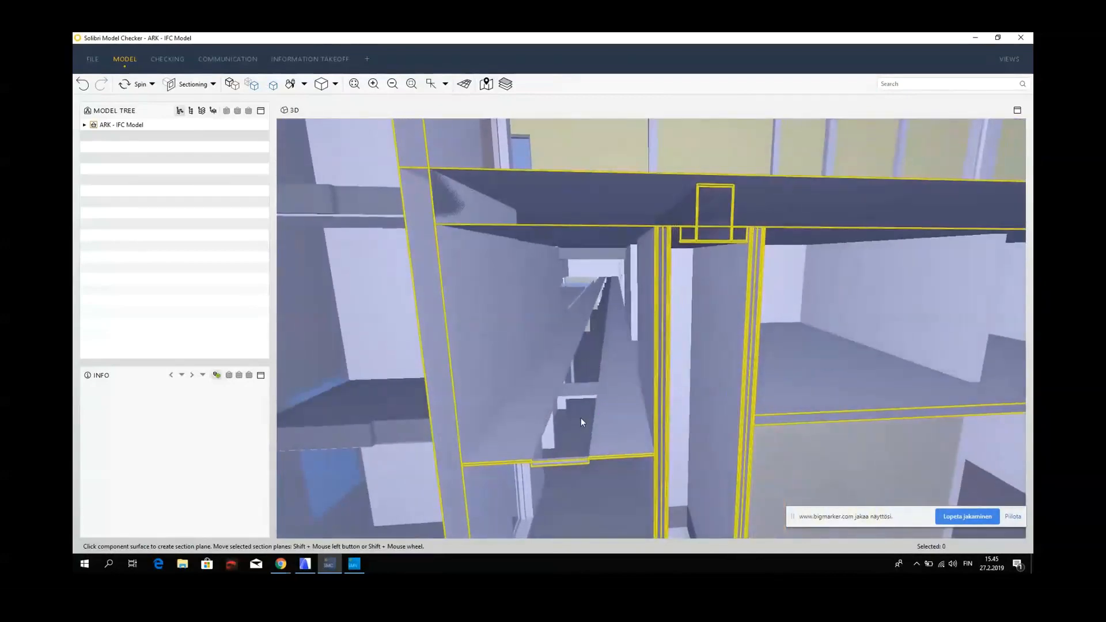
- Examine the sectioned rooms, partitions and floor slab below the yellow-walled storey from near and far along the section plane
{"action": "scroll", "coordinate": [583, 420], "scroll_direction": "up", "scroll_amount": 1, "text": "shift"}
{"action": "scroll", "coordinate": [736, 399], "scroll_direction": "down", "scroll_amount": 1}
{"action": "scroll", "coordinate": [736, 403], "scroll_direction": "down", "scroll_amount": 1}
{"action": "middle_click_drag", "start_coordinate": [642, 400], "coordinate": [604, 392]}
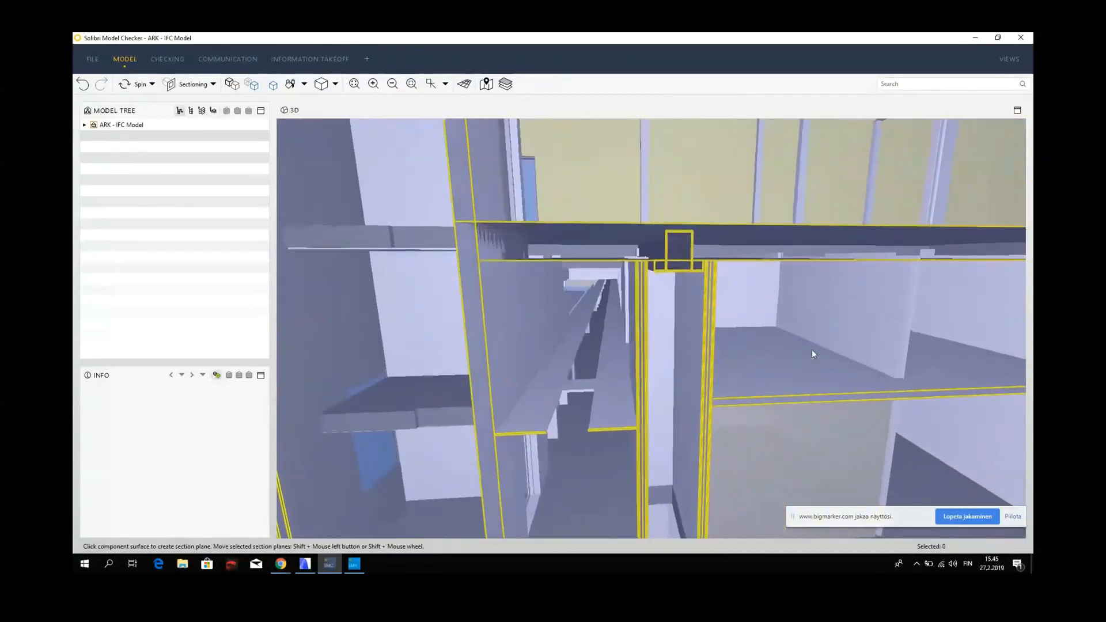
{"action": "scroll", "coordinate": [811, 349], "scroll_direction": "down", "scroll_amount": 1}
{"action": "middle_click_drag", "start_coordinate": [775, 353], "coordinate": [602, 355]}
{"action": "scroll", "coordinate": [602, 355], "scroll_direction": "down", "scroll_amount": 1}
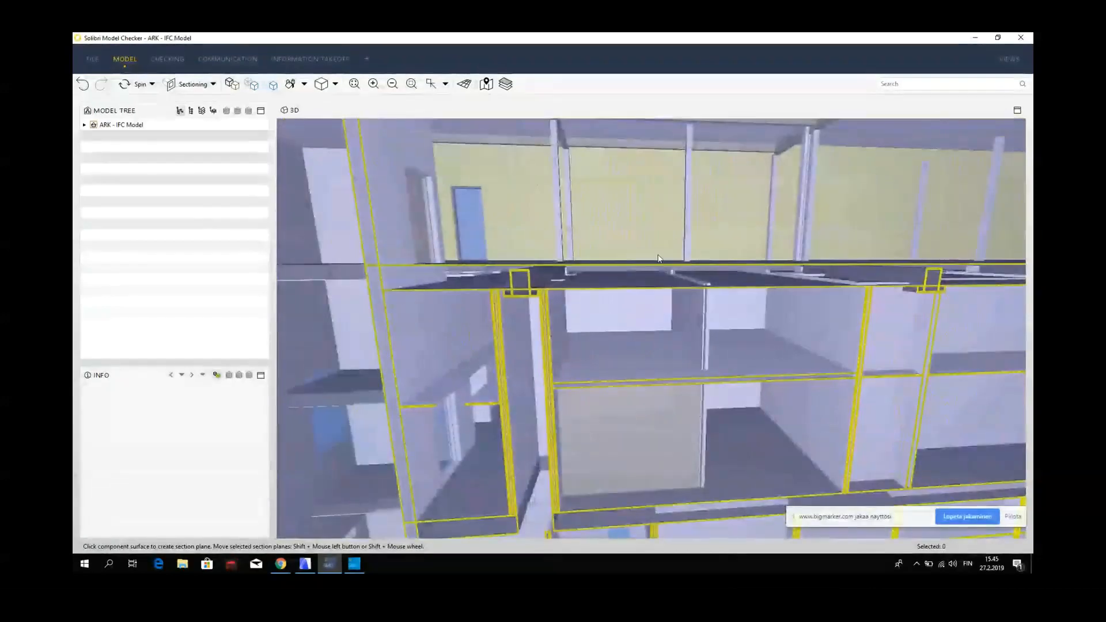
{"action": "scroll", "coordinate": [660, 258], "scroll_direction": "up", "scroll_amount": 4}
{"action": "left_click_drag", "start_coordinate": [734, 328], "coordinate": [725, 308]}
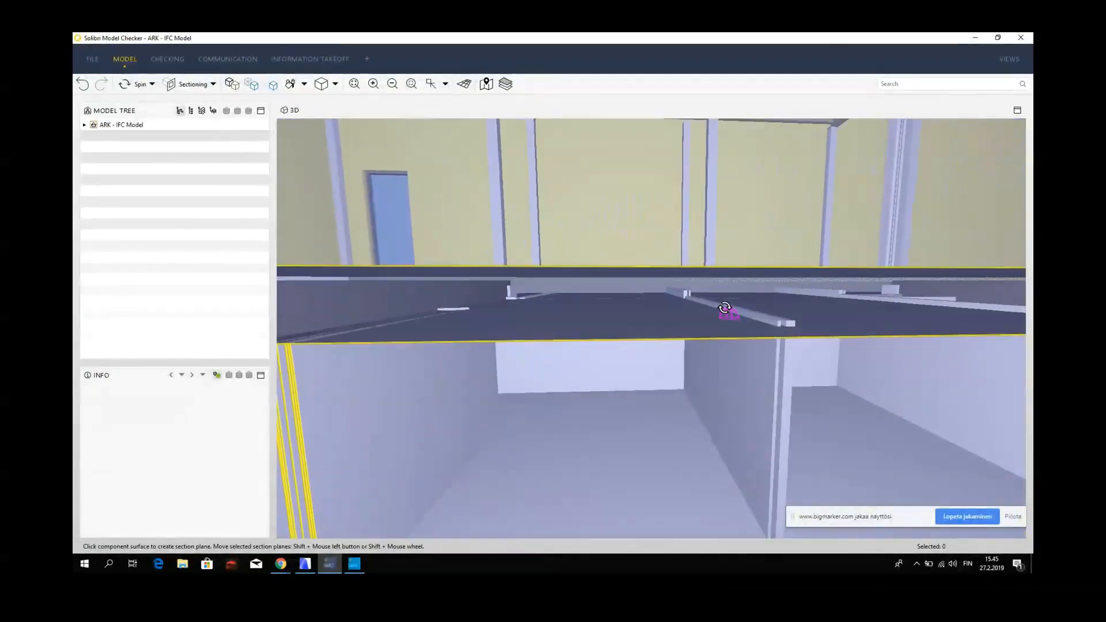
{"action": "scroll", "coordinate": [755, 327], "scroll_direction": "down", "scroll_amount": 3}
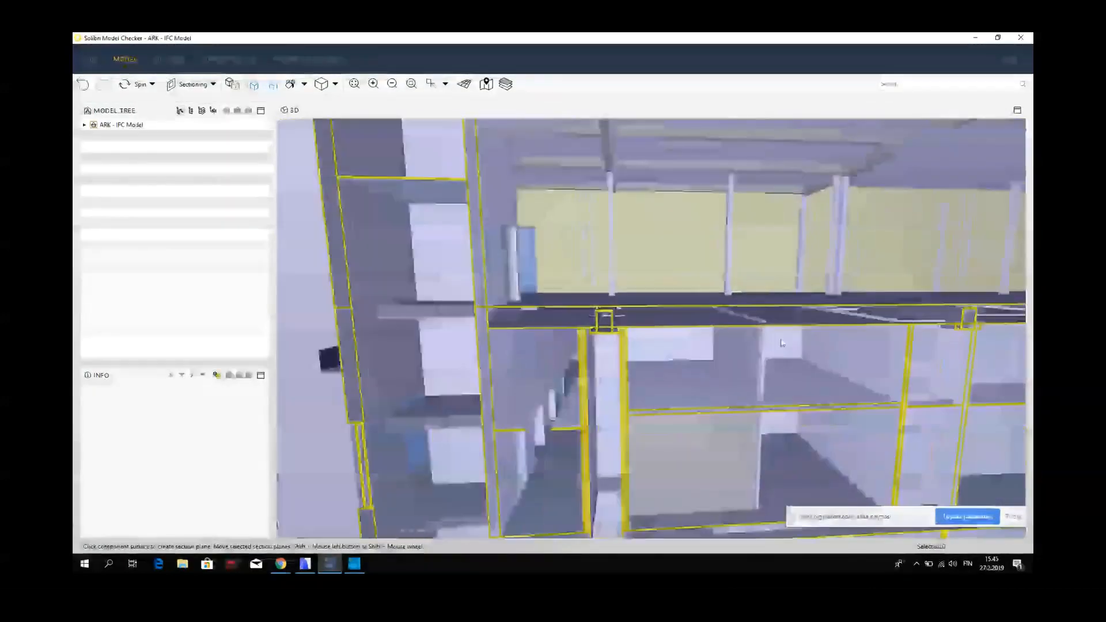
- Frame the sectioned rooftop volume in the 3D view with the three cut beams in its floor clearly shown
{"action": "middle_click_drag", "start_coordinate": [748, 342], "coordinate": [642, 378]}
{"action": "middle_click_drag", "start_coordinate": [748, 296], "coordinate": [614, 337]}
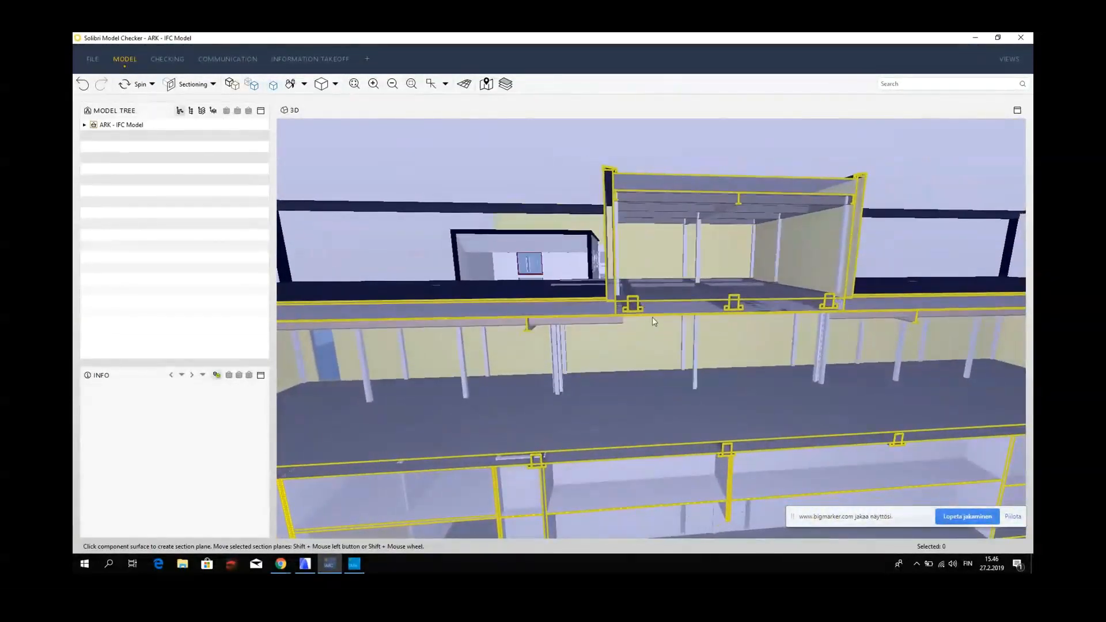
{"action": "scroll", "coordinate": [706, 279], "scroll_direction": "up", "scroll_amount": 5}
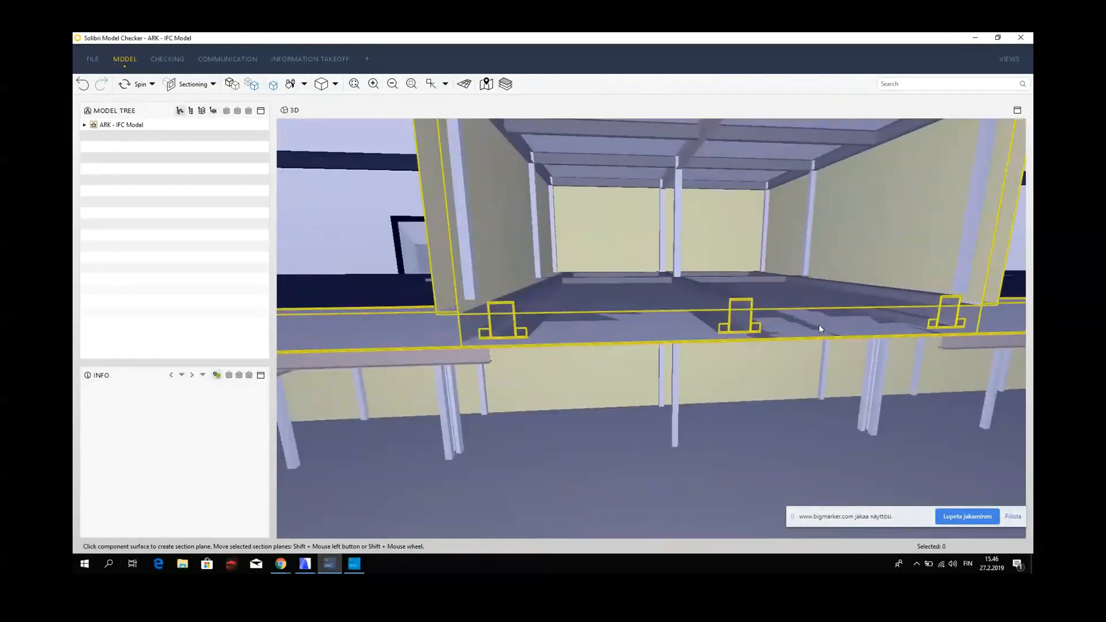
{"action": "scroll", "coordinate": [822, 321], "scroll_direction": "down", "scroll_amount": 3}
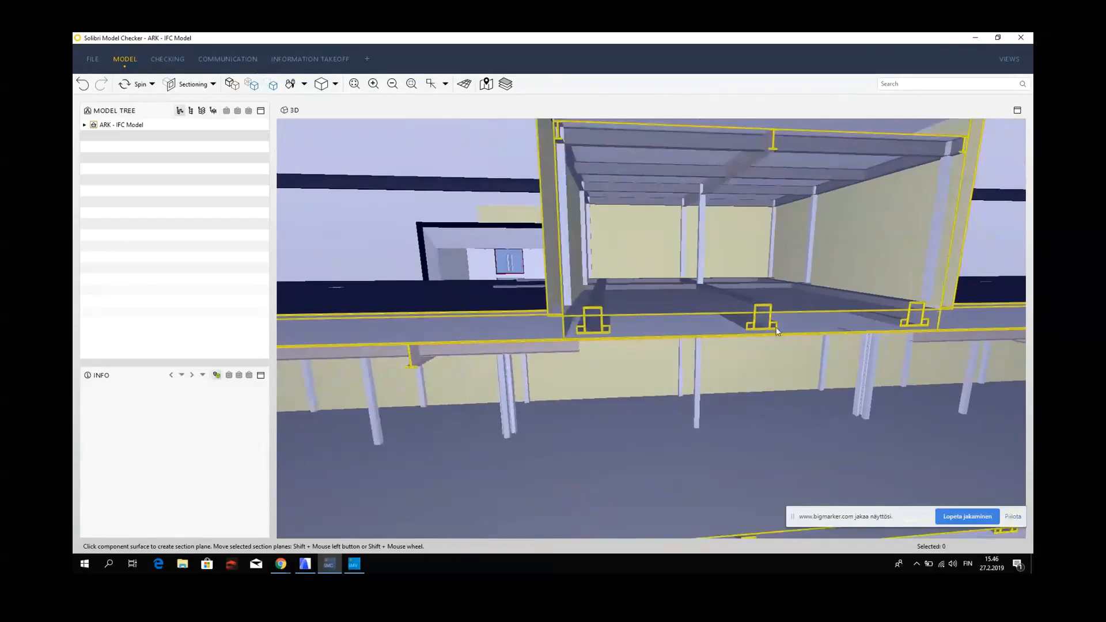
{"action": "middle_click_drag", "start_coordinate": [771, 329], "coordinate": [666, 382]}
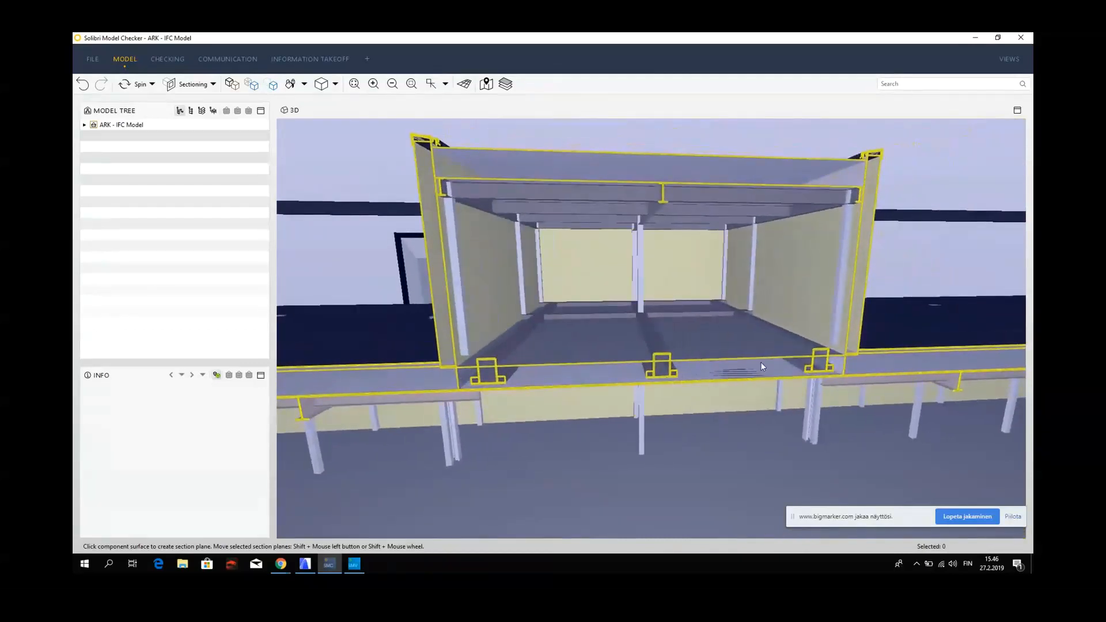
- Create a new blank presentation titled as the reviewer's check and add an issue to it from the current 3D view
{"action": "left_click", "coordinate": [233, 59]}
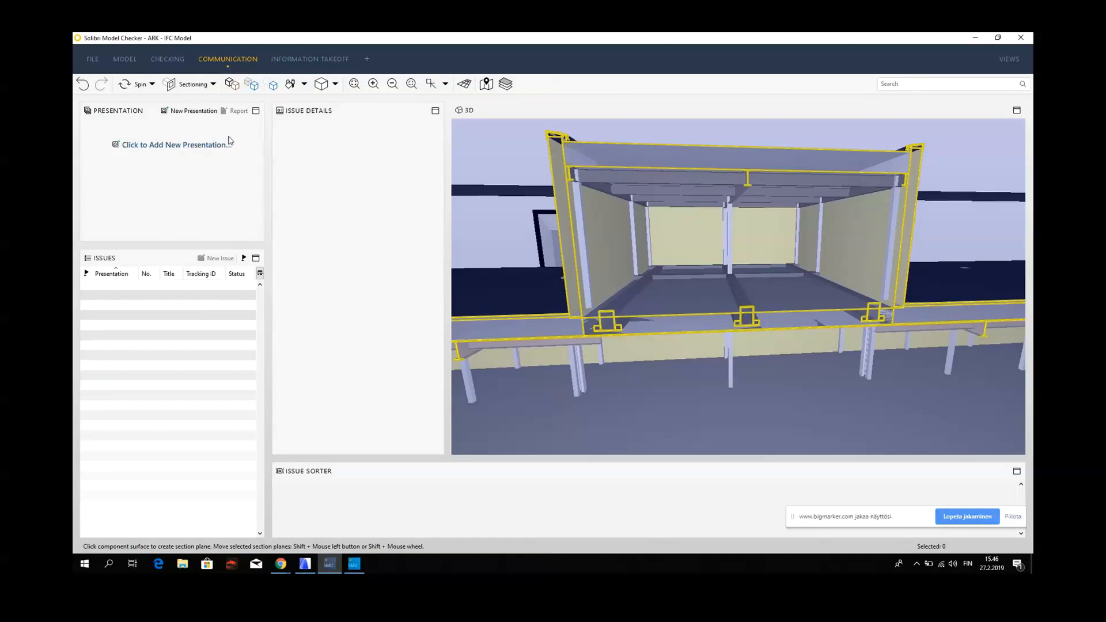
{"action": "left_click", "coordinate": [189, 110]}
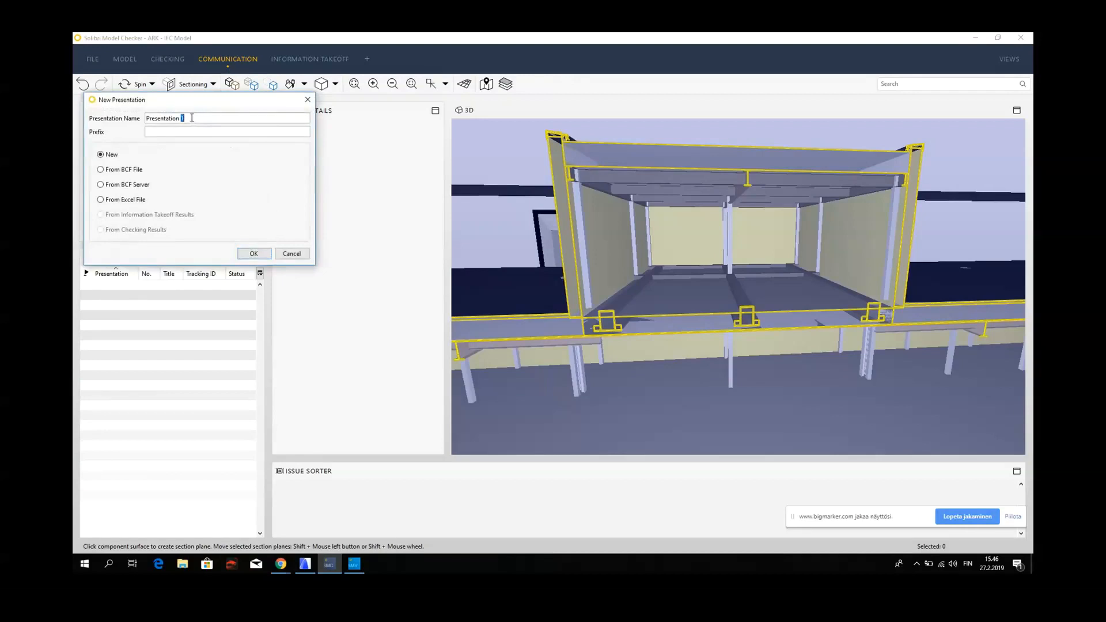
{"action": "left_click_drag", "start_coordinate": [194, 119], "coordinate": [118, 107]}
{"action": "key", "text": "BackSpace"}
{"action": "type", "text": "Tony's check"}
{"action": "left_click", "coordinate": [253, 254]}
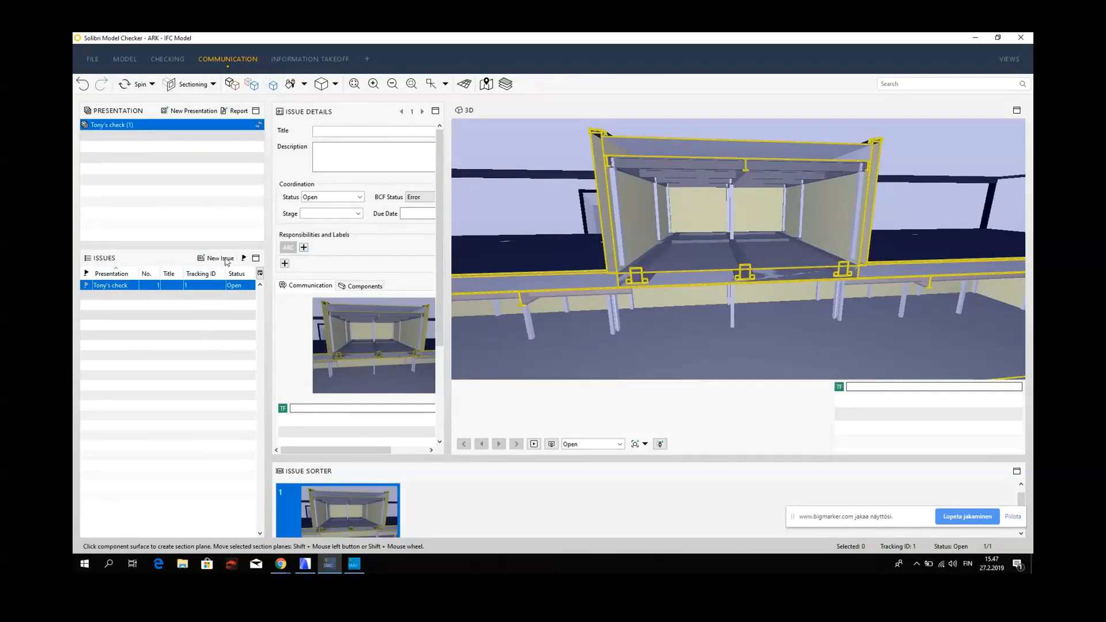
- Title the issue "Floor beams are too high"
{"action": "left_click", "coordinate": [324, 132]}
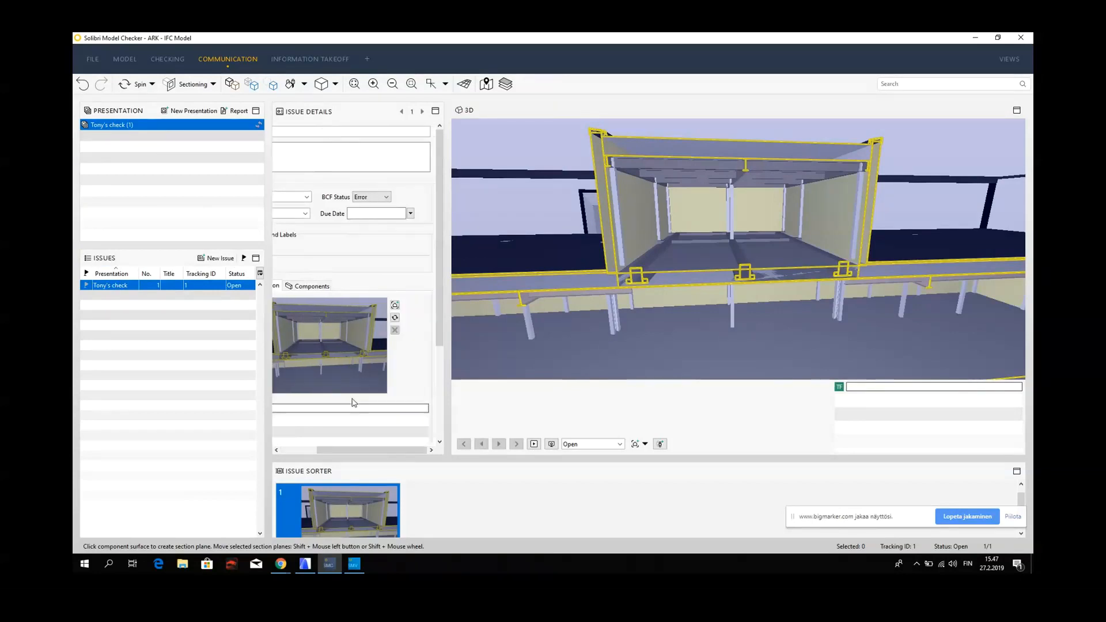
{"action": "left_click_drag", "start_coordinate": [357, 449], "coordinate": [321, 450]}
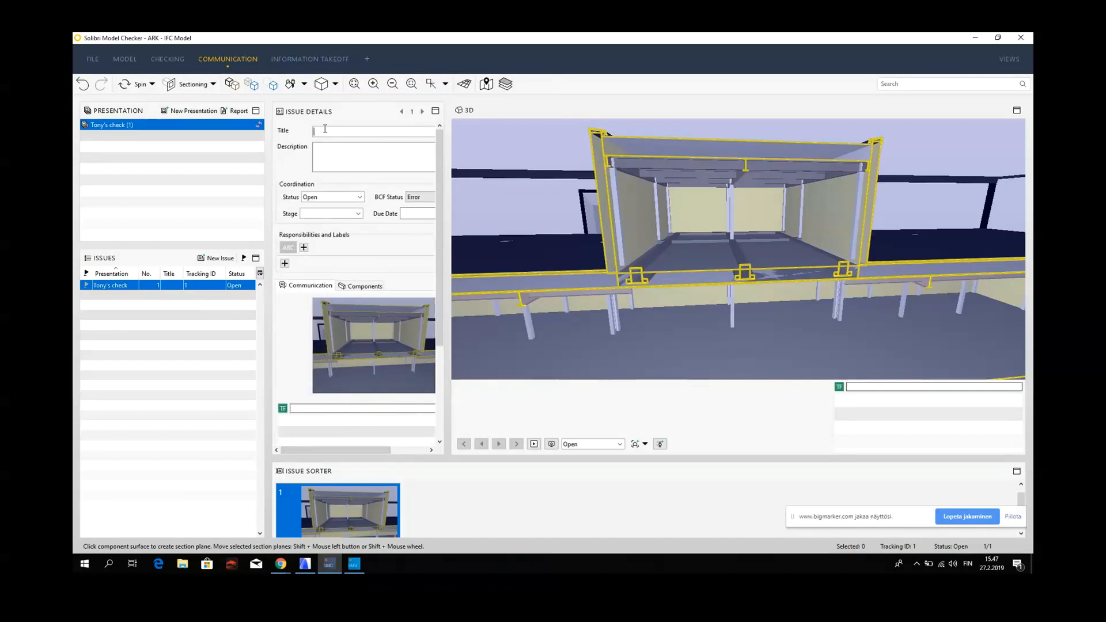
{"action": "type", "text": "Floor beam"}
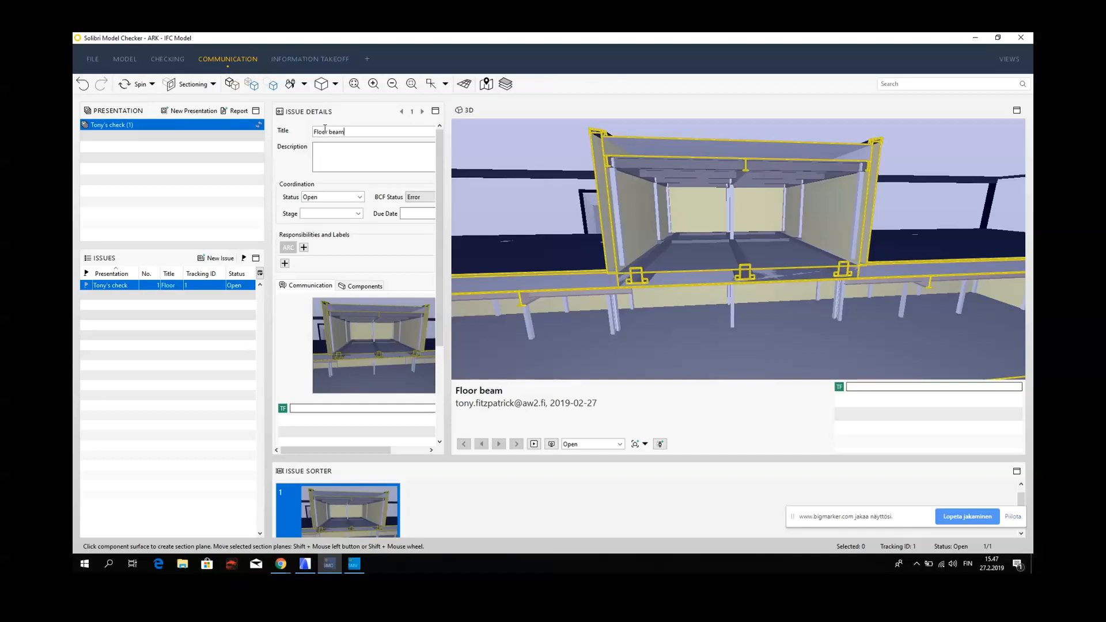
{"action": "type", "text": "s are too high"}
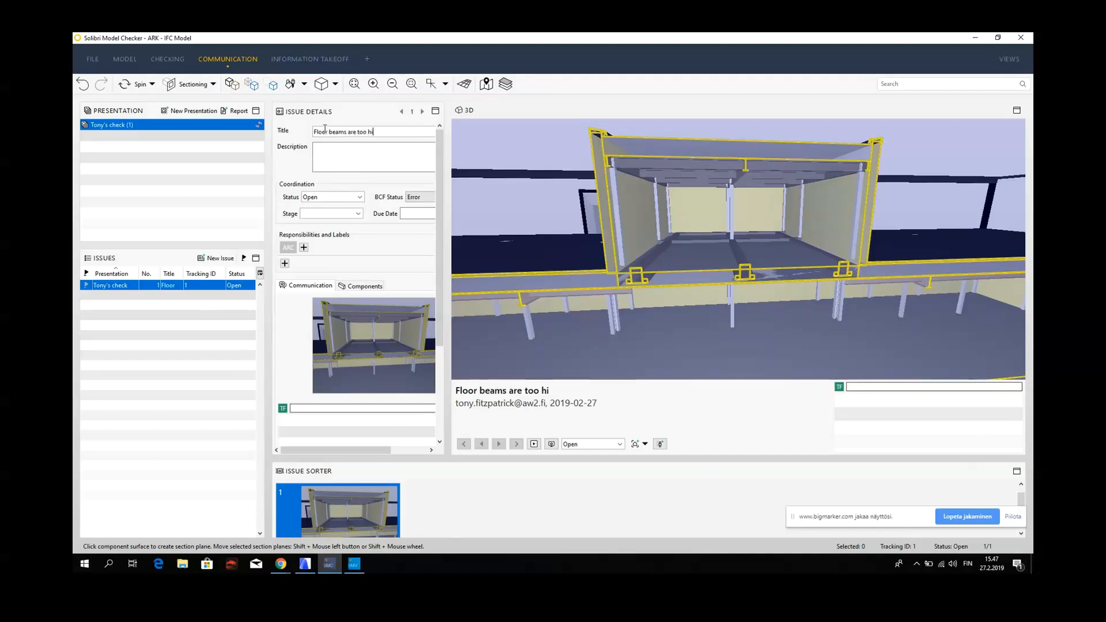
- Set the coordination status of the floor beam issue to Assigned and pick the empty stage
{"action": "left_click", "coordinate": [340, 153]}
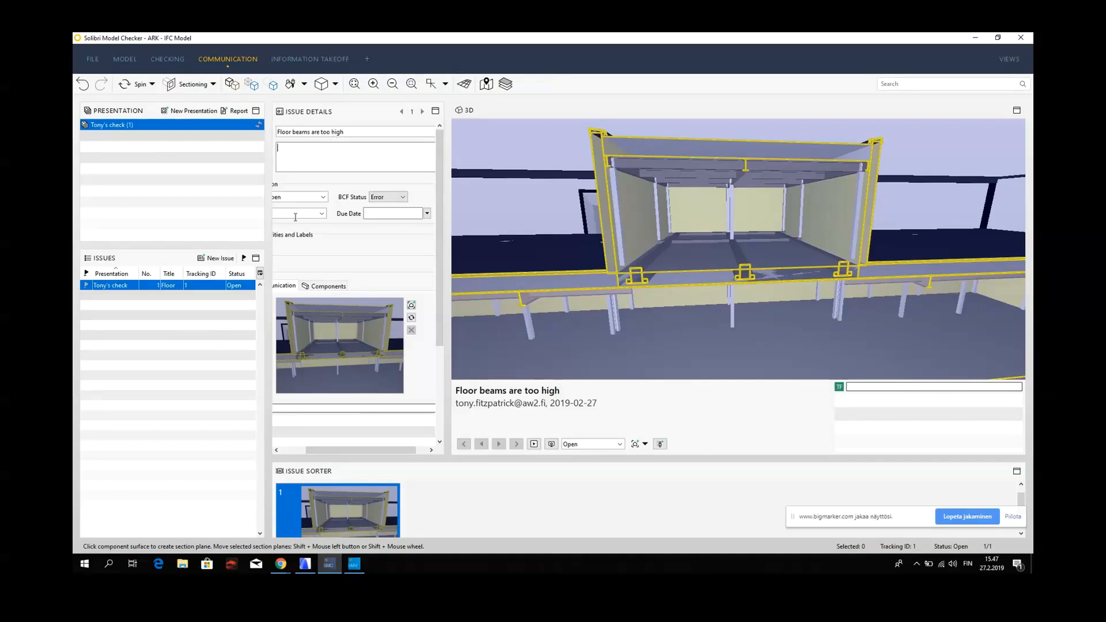
{"action": "left_click_drag", "start_coordinate": [347, 450], "coordinate": [321, 450]}
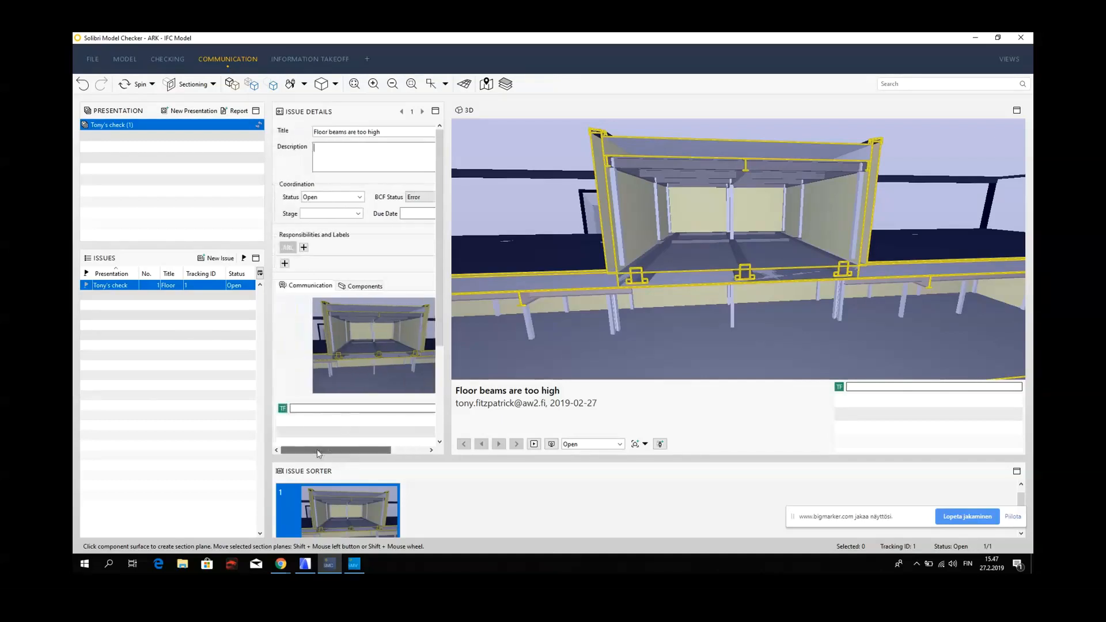
{"action": "left_click", "coordinate": [359, 198]}
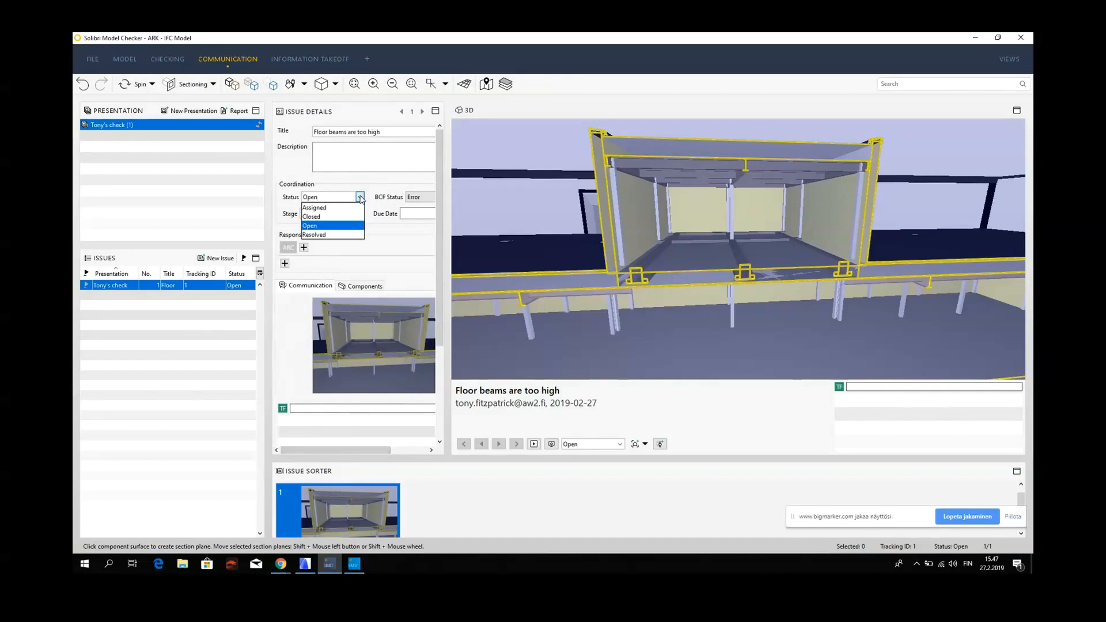
{"action": "left_click", "coordinate": [343, 209]}
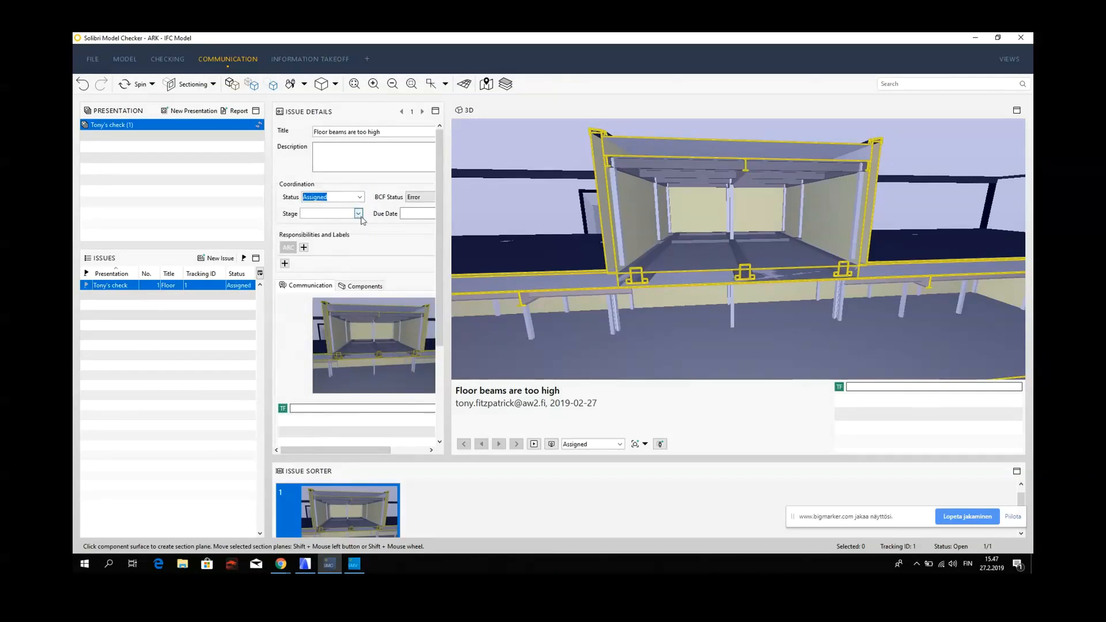
{"action": "left_click", "coordinate": [358, 214]}
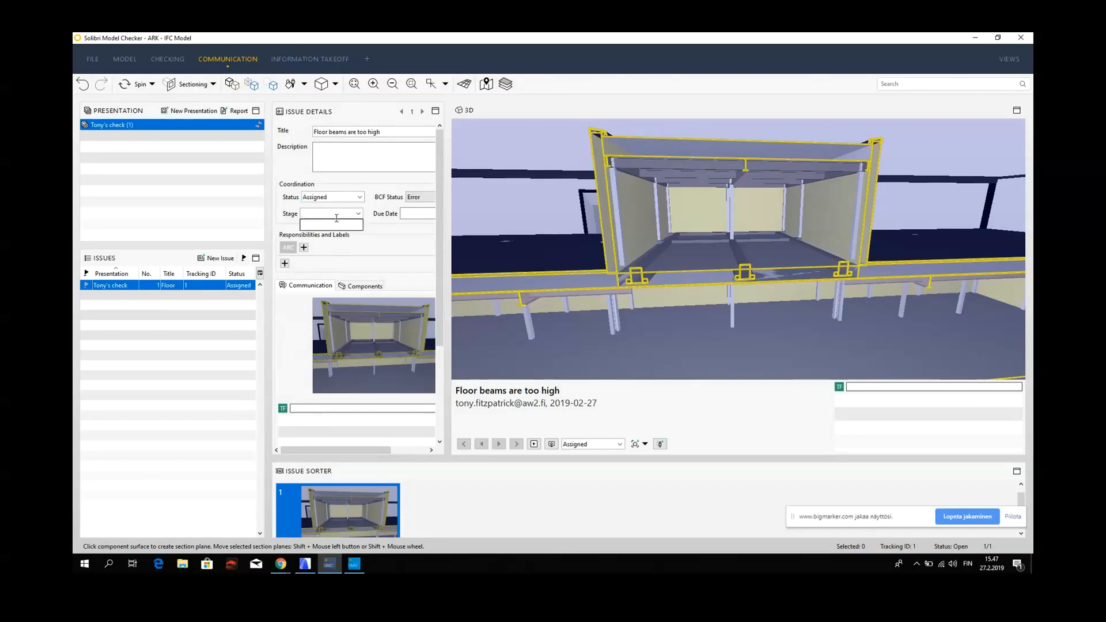
{"action": "left_click", "coordinate": [314, 227]}
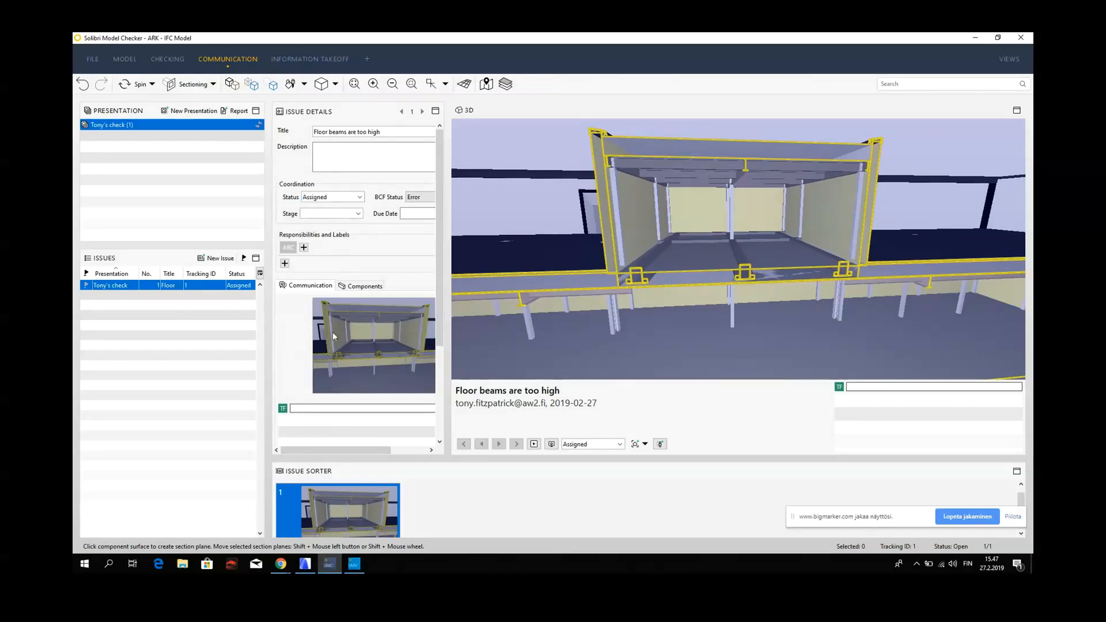
- Set the issue's BCF status to Error and its due date to 2019-02-28
{"action": "left_click_drag", "start_coordinate": [339, 449], "coordinate": [375, 450]}
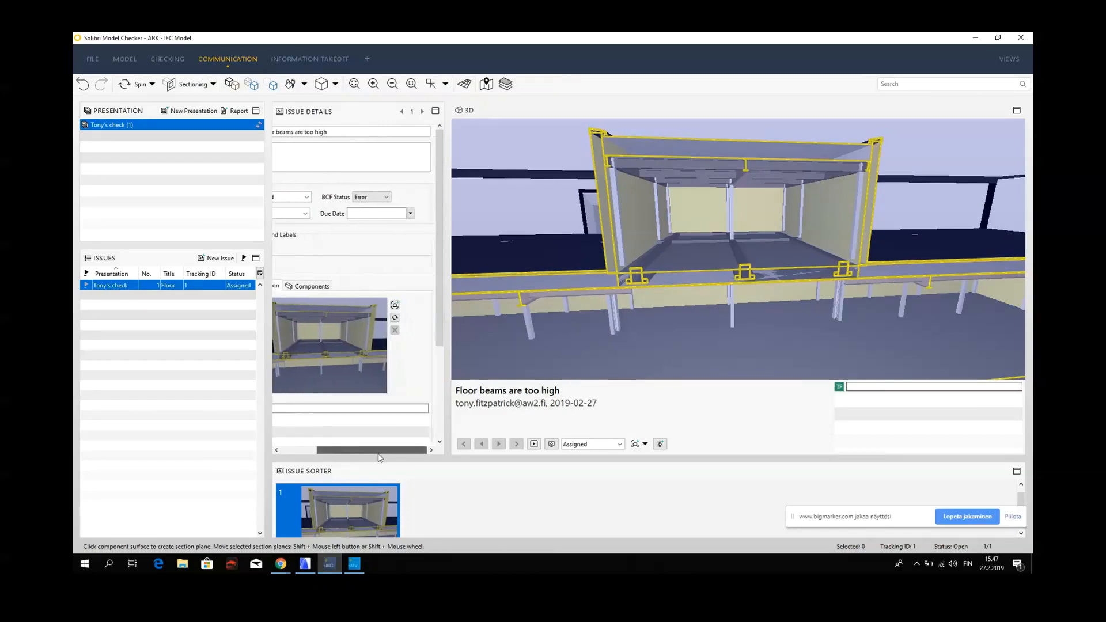
{"action": "left_click", "coordinate": [380, 198]}
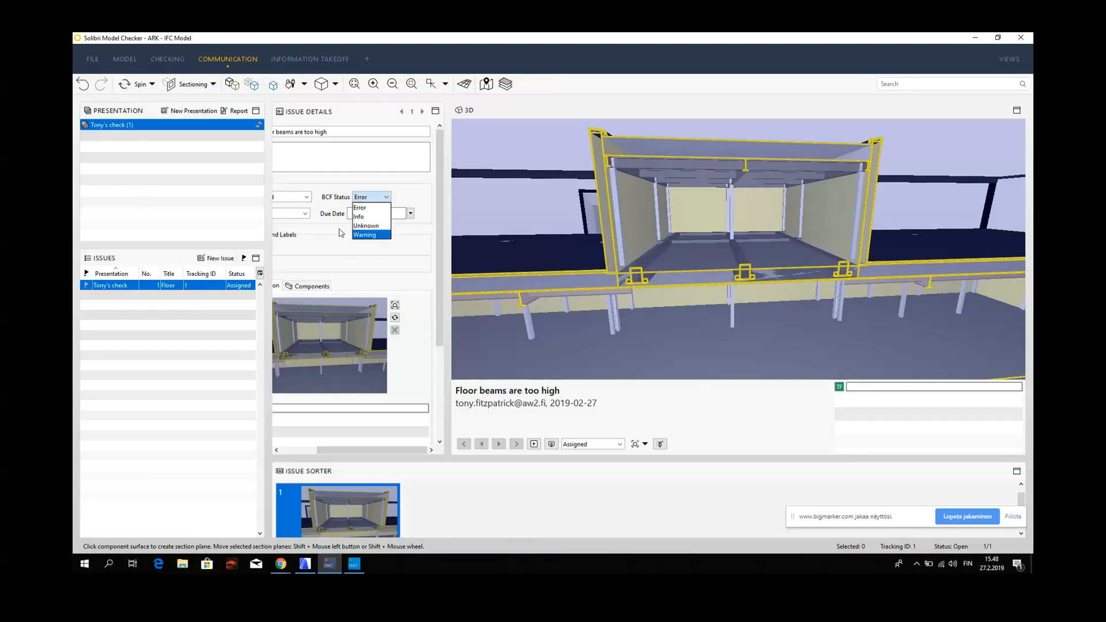
{"action": "left_click", "coordinate": [368, 208]}
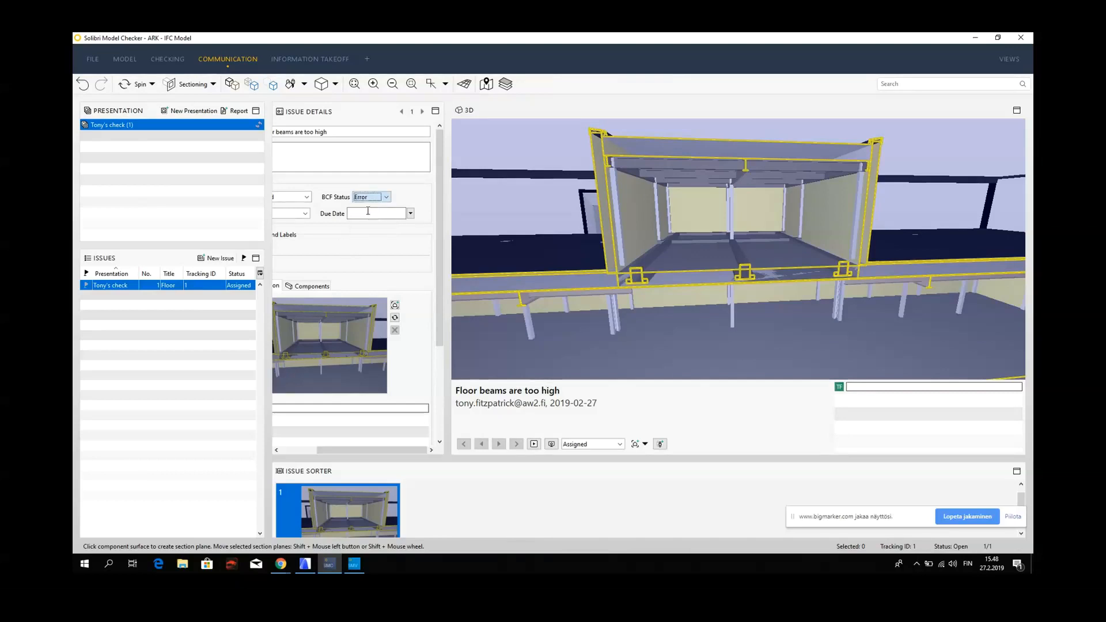
{"action": "left_click", "coordinate": [411, 214]}
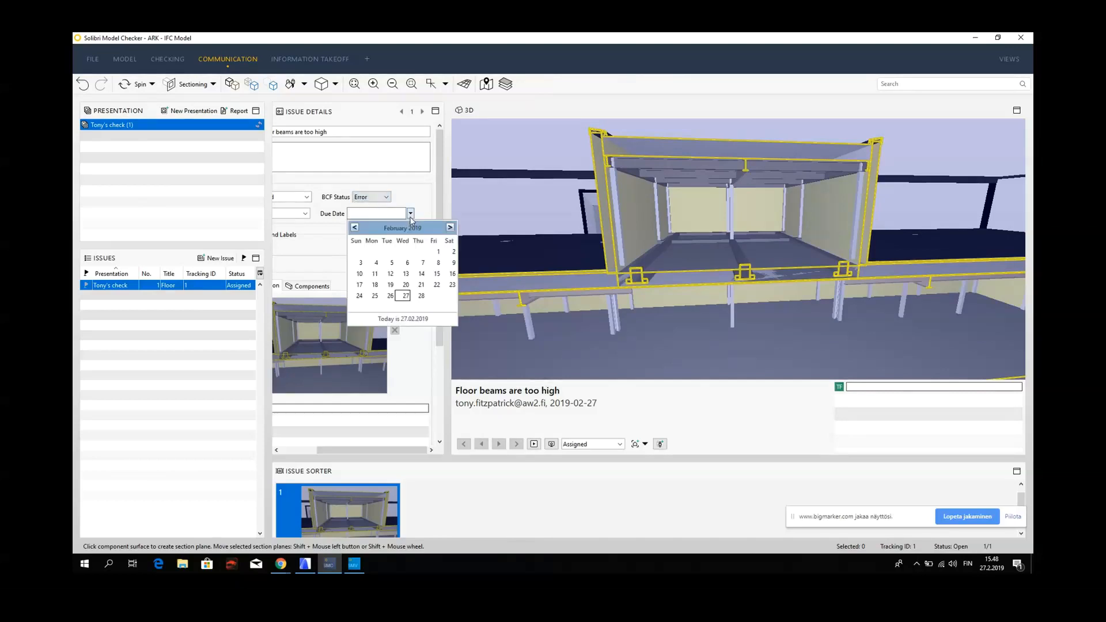
{"action": "left_click", "coordinate": [422, 296]}
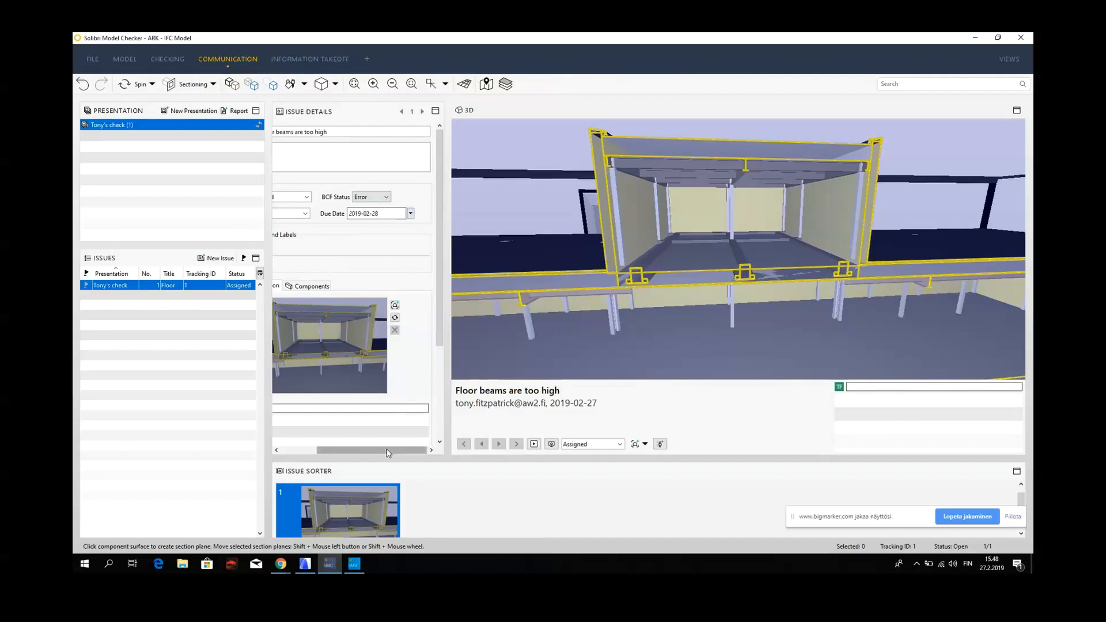
{"action": "left_click_drag", "start_coordinate": [388, 450], "coordinate": [351, 450]}
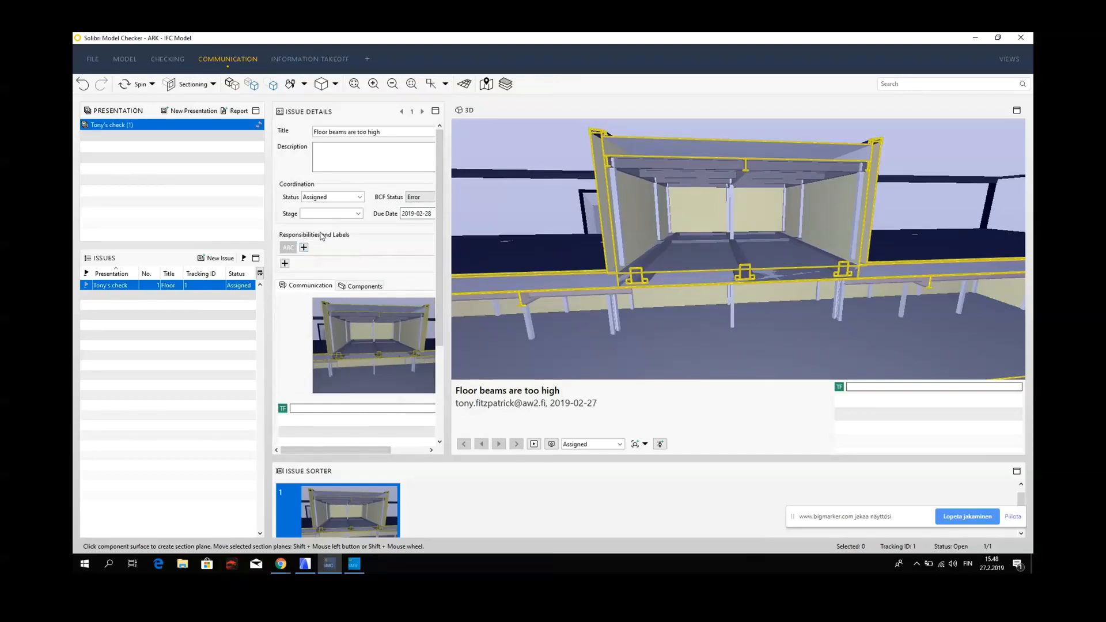
- Make ARC responsible for the issue and add a further responsibility named "AVI"
{"action": "left_click", "coordinate": [289, 249]}
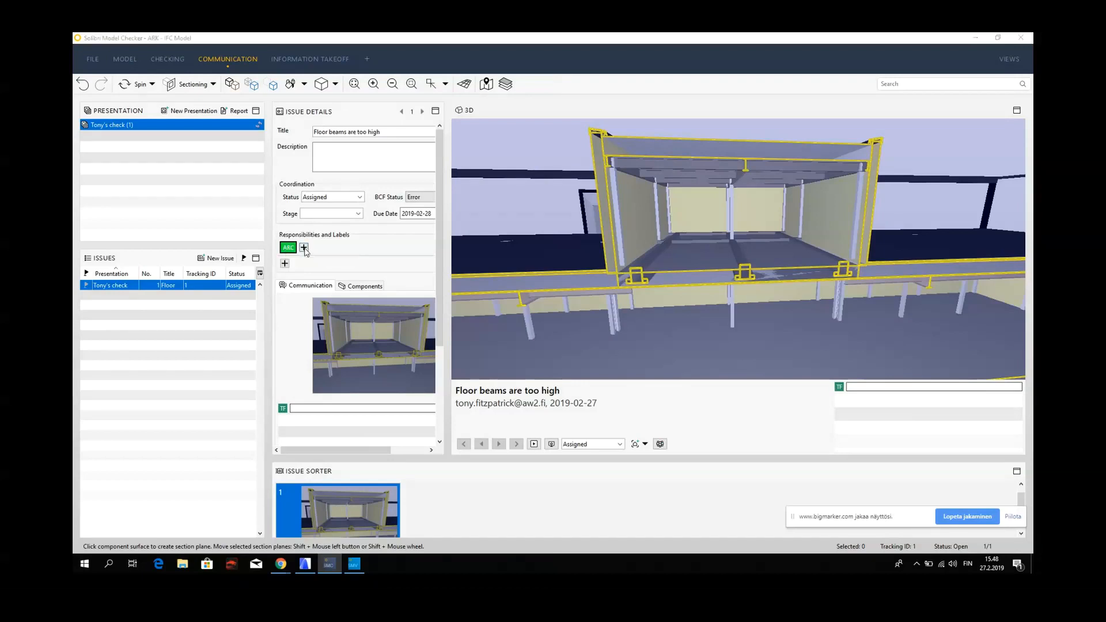
{"action": "left_click", "coordinate": [304, 248]}
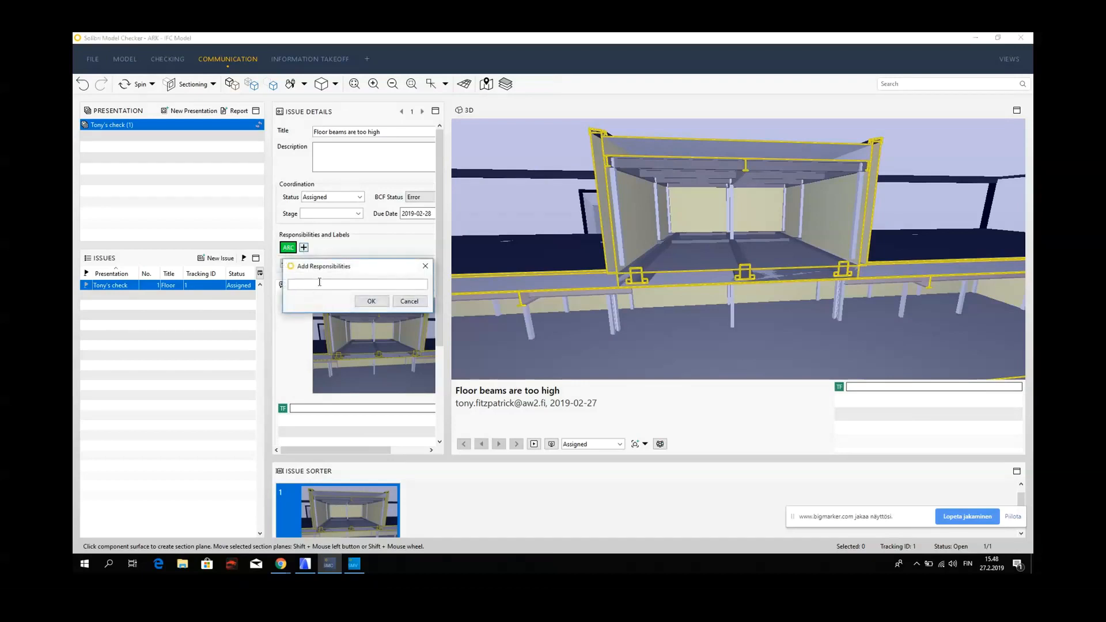
{"action": "type", "text": "An"}
{"action": "key", "text": "BackSpace"}
{"action": "type", "text": "VI"}
{"action": "left_click", "coordinate": [371, 300]}
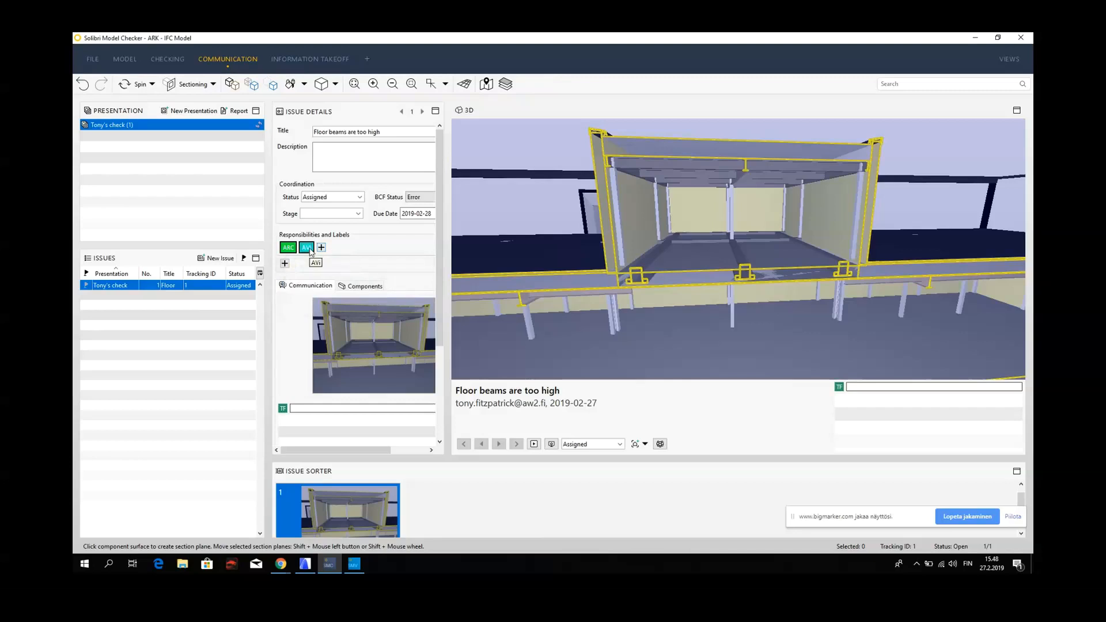
- Add the labels "Architectural" and "structural" to the issue
{"action": "left_click", "coordinate": [285, 264]}
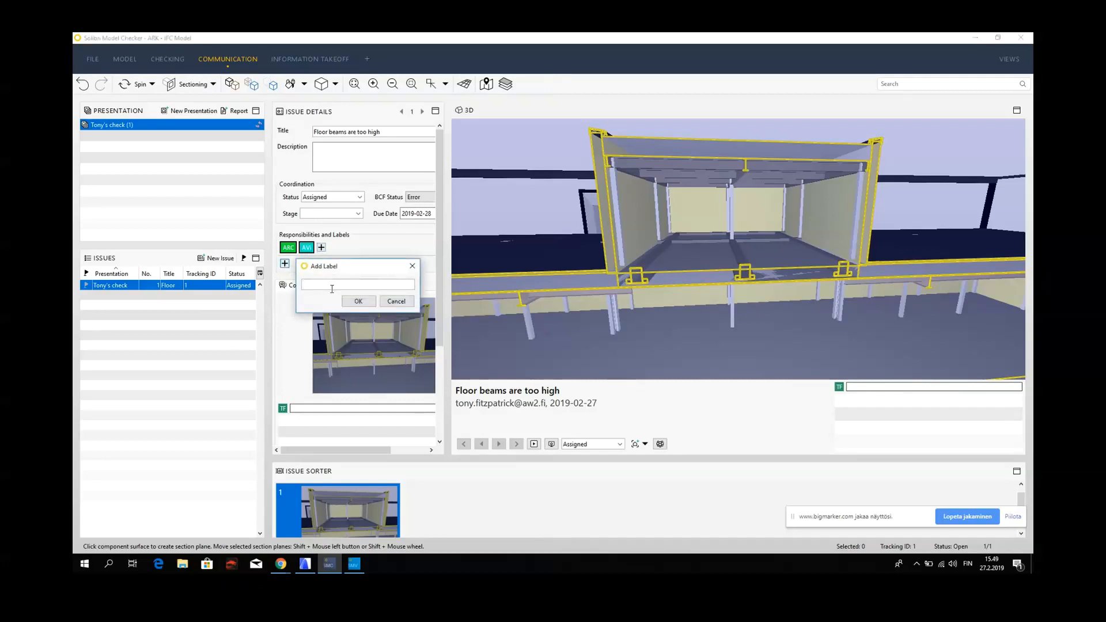
{"action": "type", "text": "Architectural"}
{"action": "left_click", "coordinate": [358, 301]}
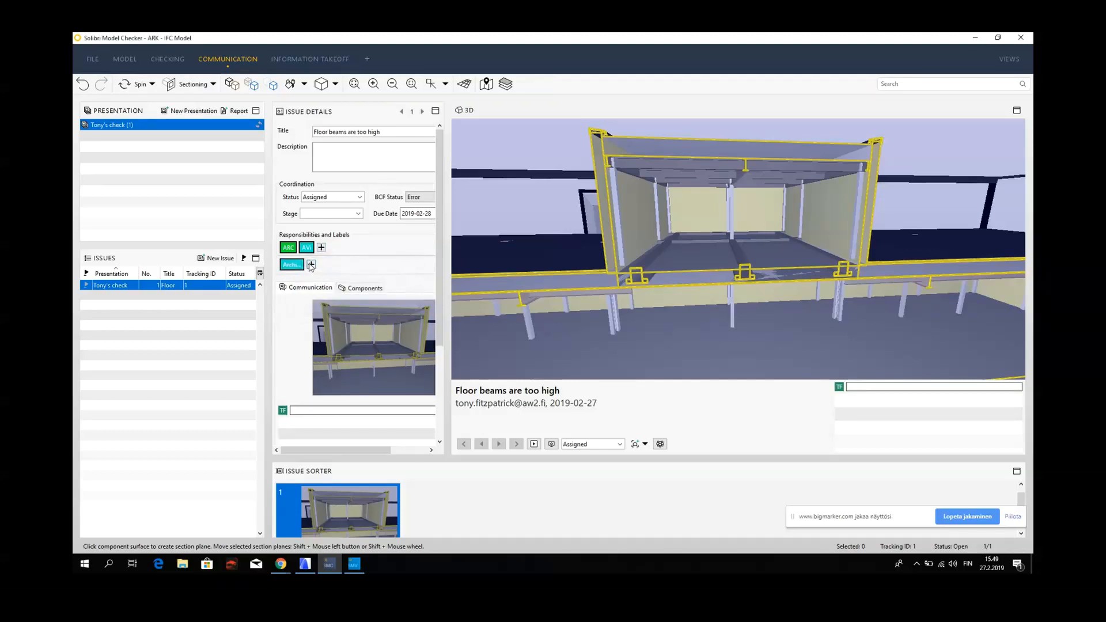
{"action": "left_click", "coordinate": [311, 264]}
{"action": "type", "text": "struc"}
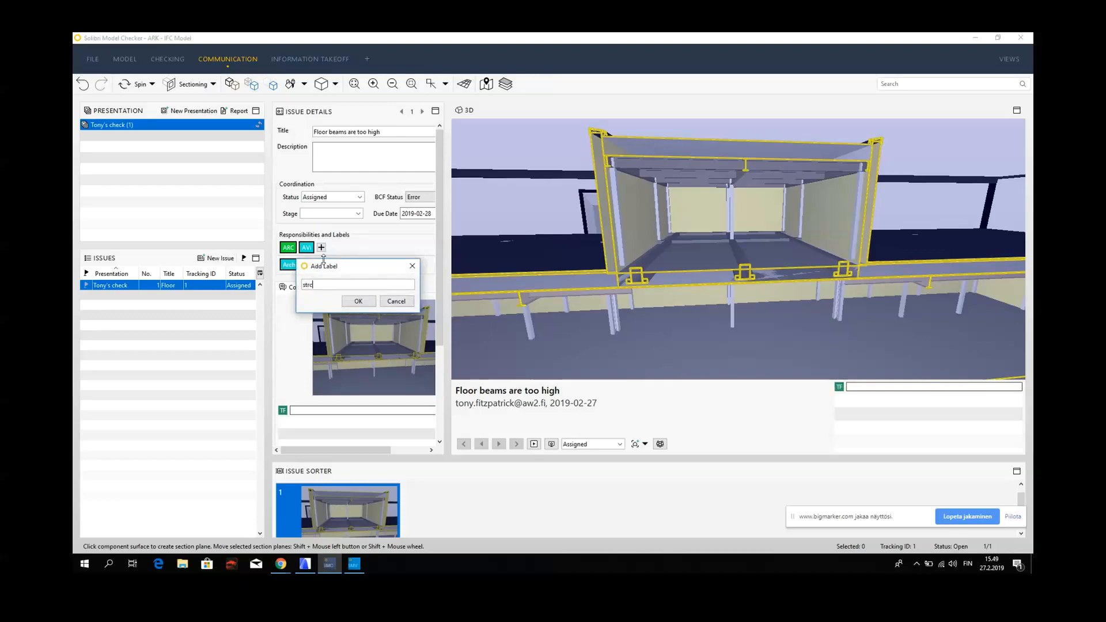
{"action": "type", "text": "tural"}
{"action": "left_click", "coordinate": [360, 300]}
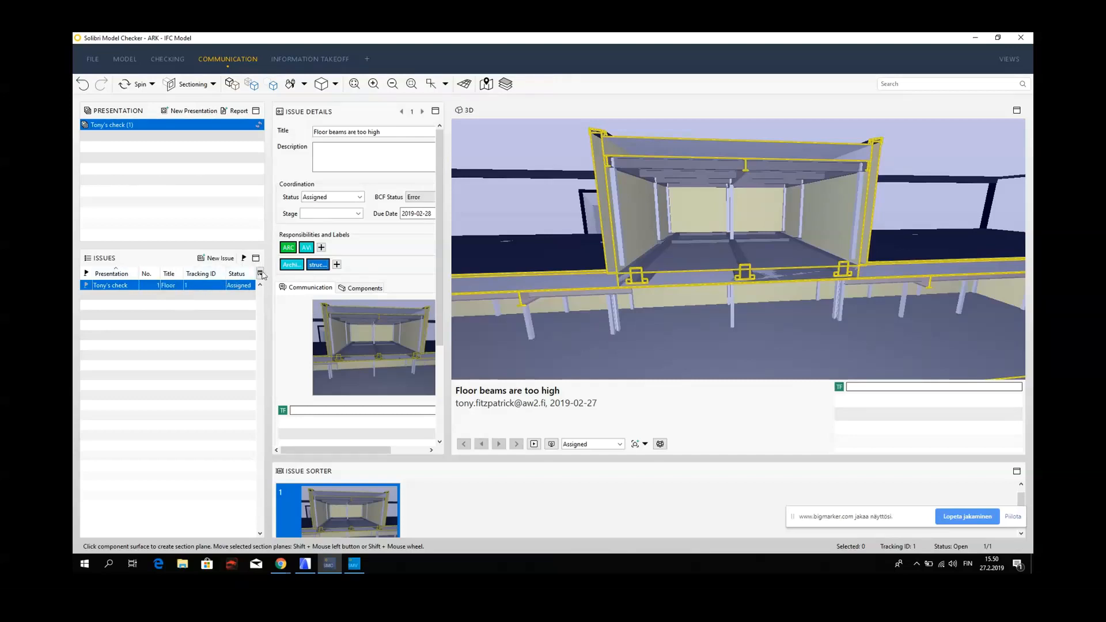
- Show the Labels and Responsibility columns in the issues list
{"action": "left_click", "coordinate": [260, 273]}
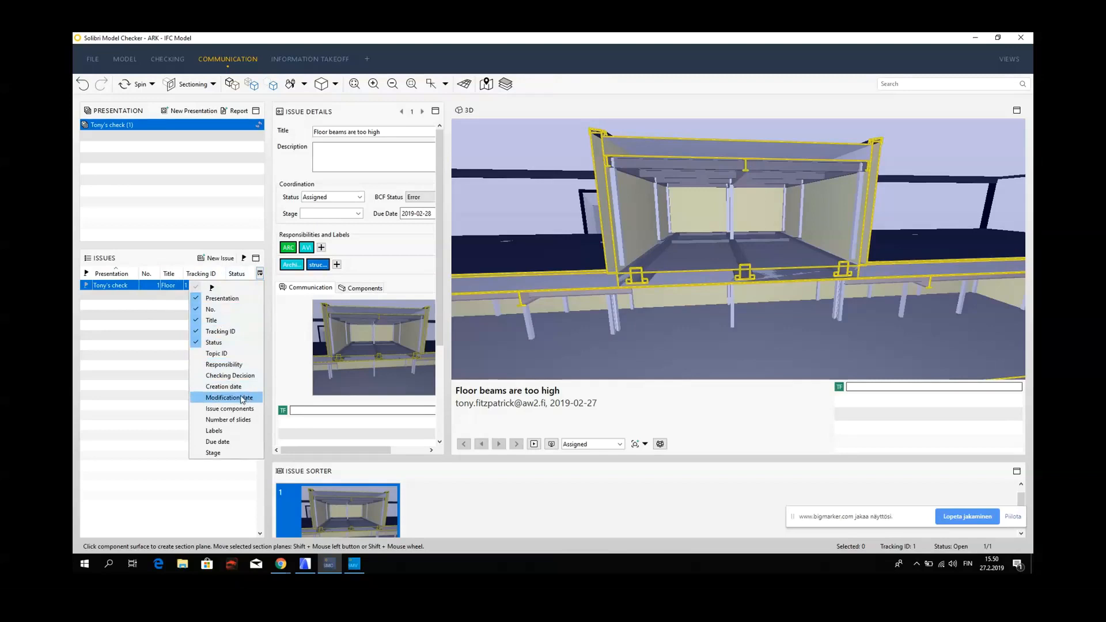
{"action": "left_click", "coordinate": [229, 431]}
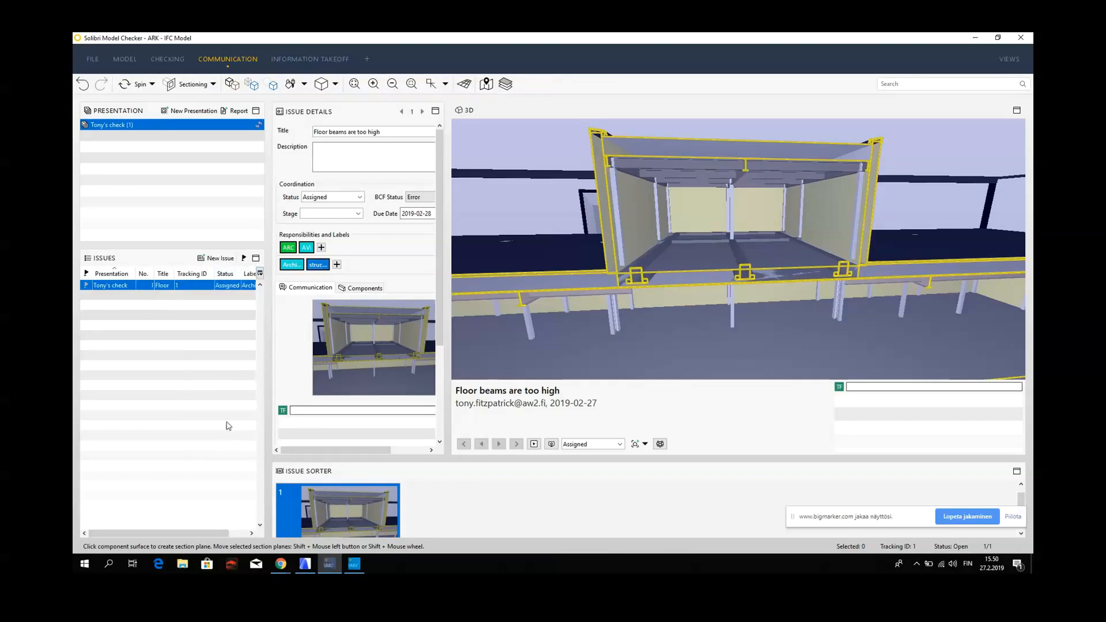
{"action": "left_click_drag", "start_coordinate": [219, 533], "coordinate": [238, 533]}
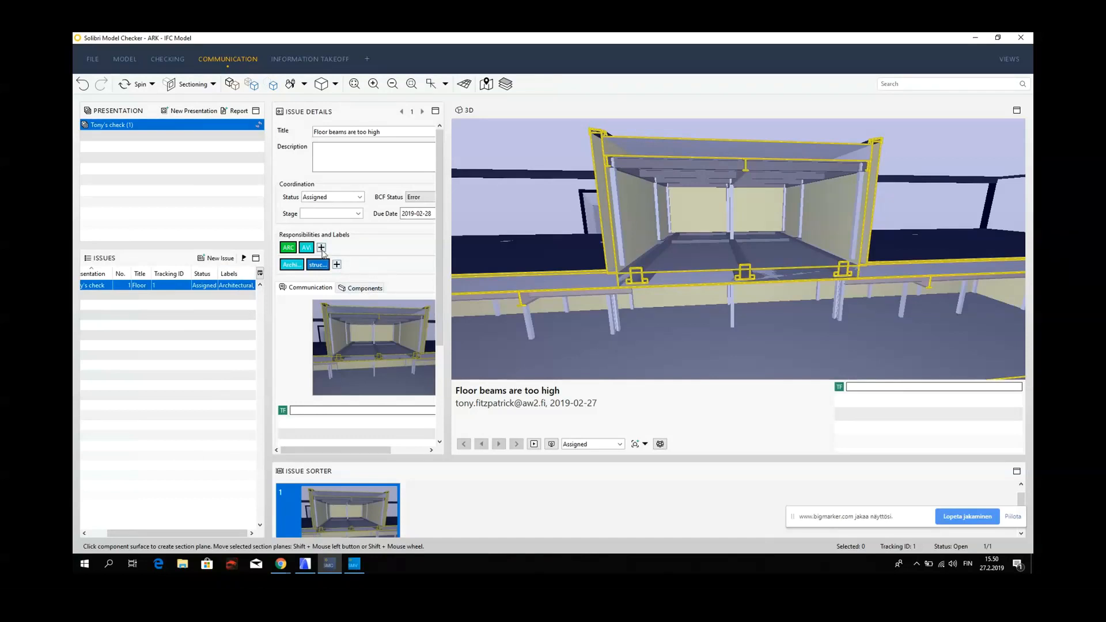
{"action": "left_click", "coordinate": [260, 274]}
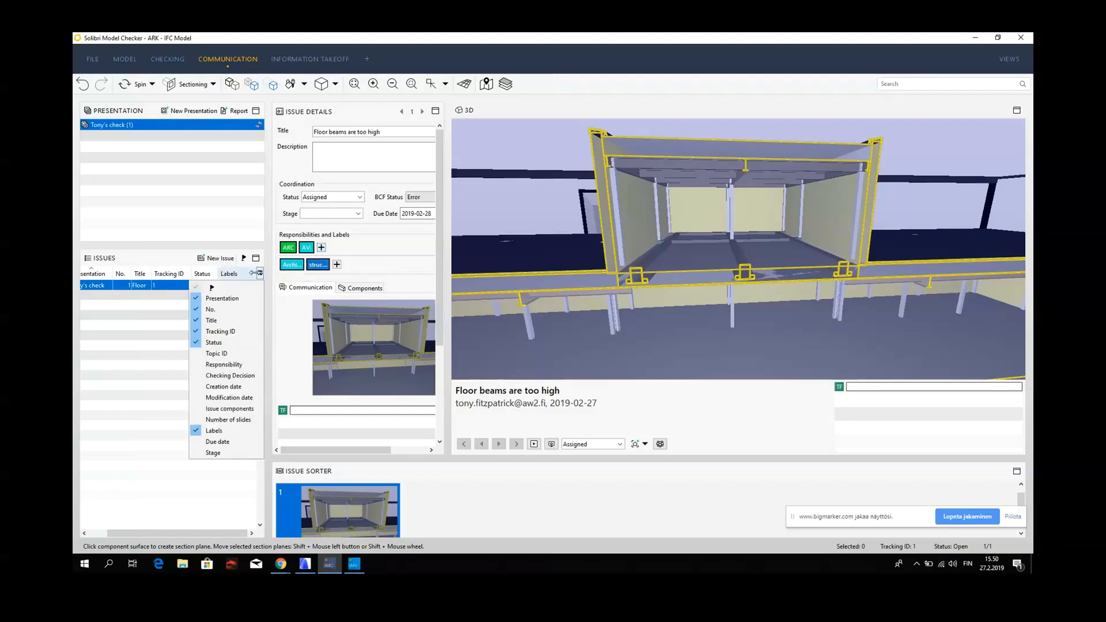
{"action": "left_click", "coordinate": [228, 365]}
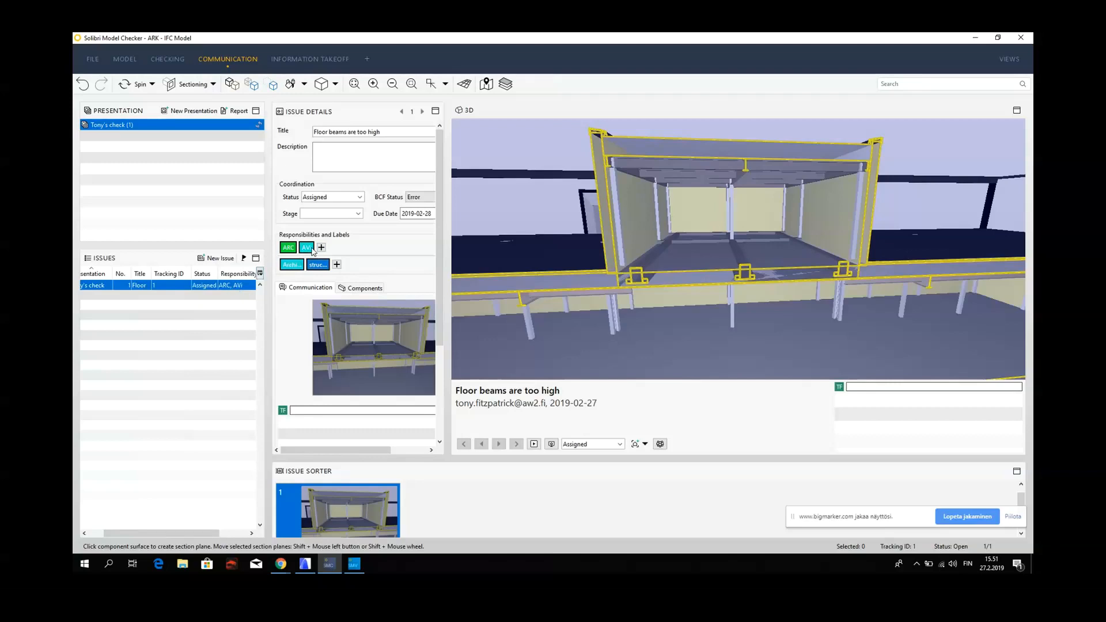
{"action": "left_click_drag", "start_coordinate": [312, 251], "coordinate": [314, 253]}
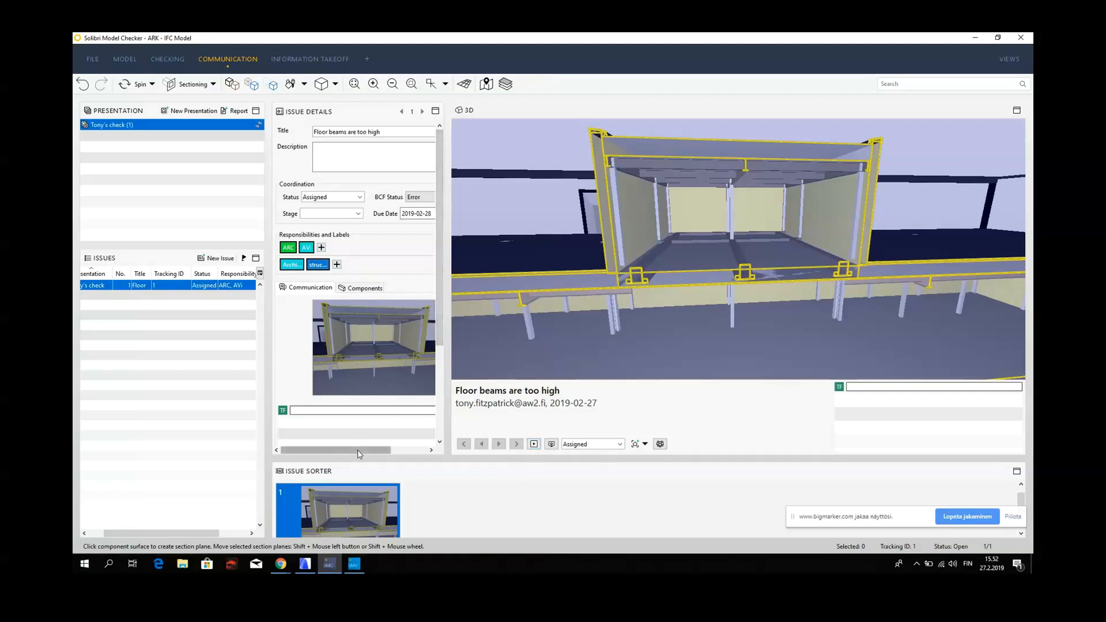
- Mark up the three floor beams below the rooftop room with a red ellipse around each one
{"action": "left_click_drag", "start_coordinate": [354, 450], "coordinate": [387, 450]}
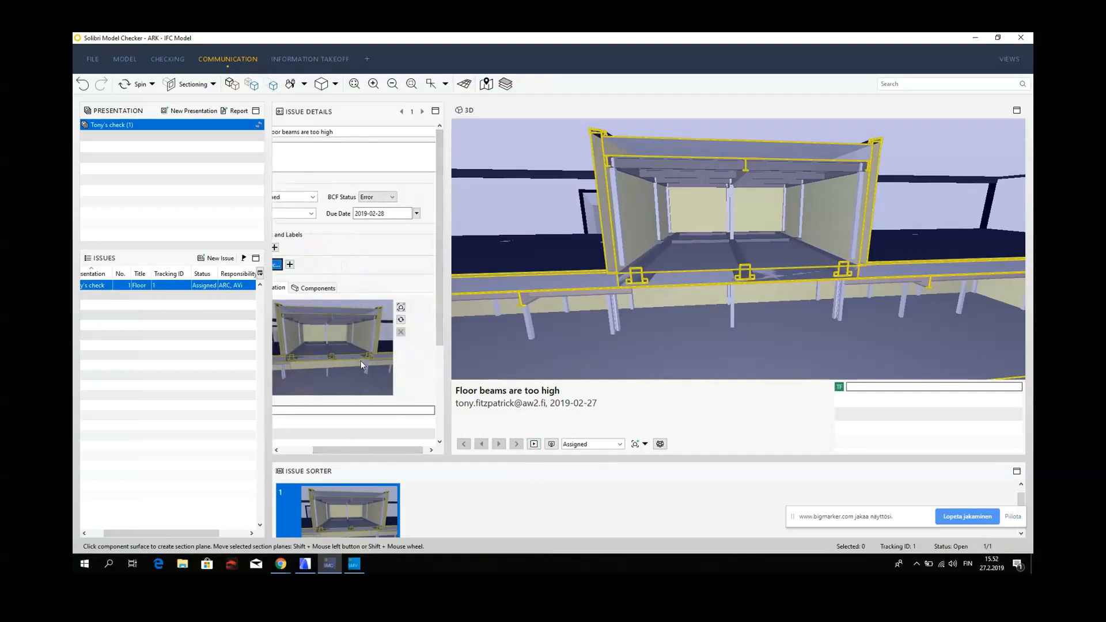
{"action": "left_click", "coordinate": [212, 84]}
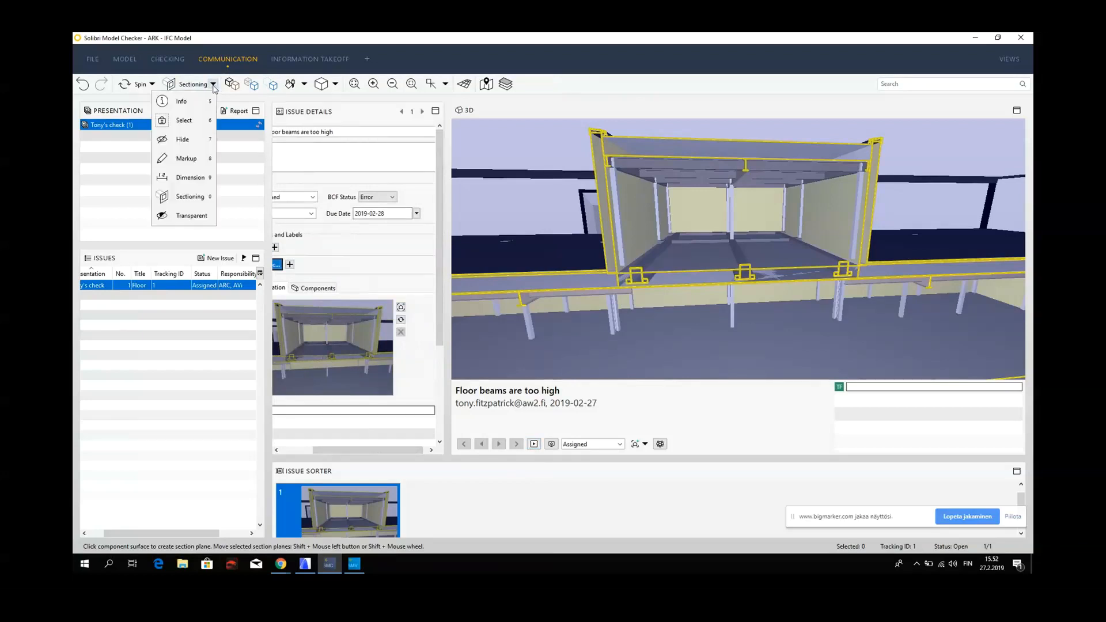
{"action": "left_click", "coordinate": [187, 159]}
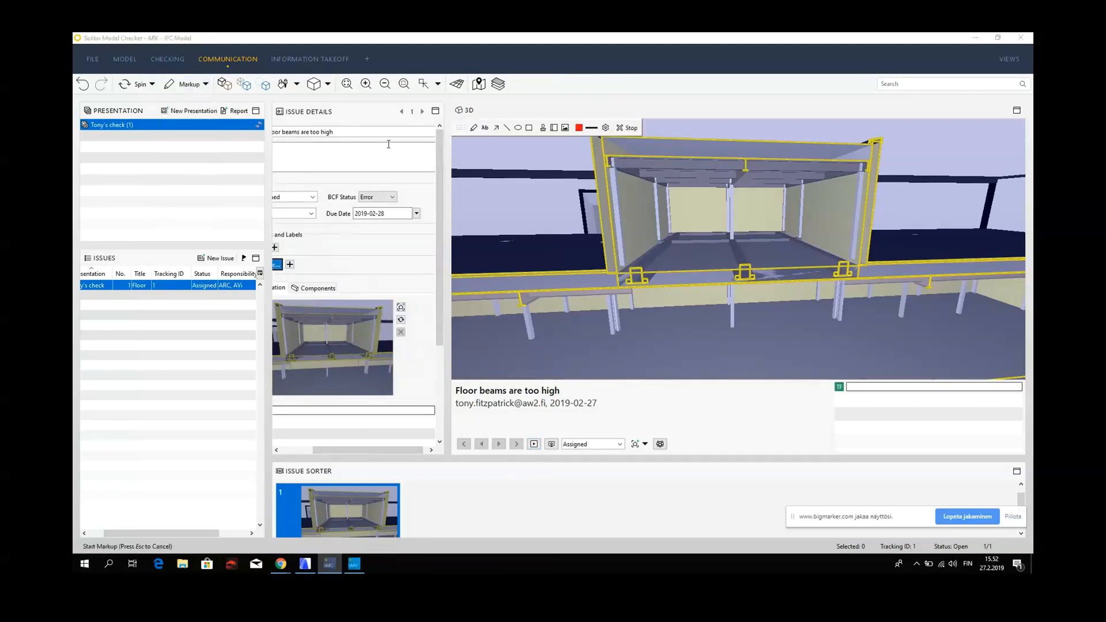
{"action": "mouse_move", "coordinate": [613, 251]}
{"action": "left_mouse_down"}
{"action": "mouse_move", "coordinate": [655, 292]}
{"action": "mouse_move", "coordinate": [601, 242]}
{"action": "mouse_move", "coordinate": [665, 309]}
{"action": "left_mouse_up"}
{"action": "left_click", "coordinate": [518, 128]}
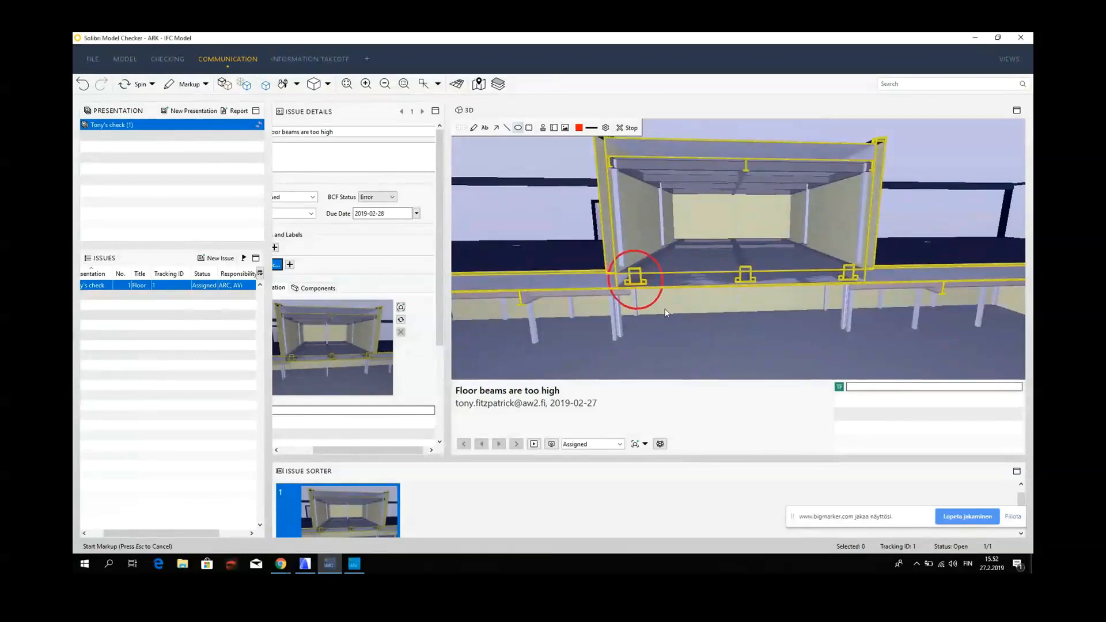
{"action": "left_click", "coordinate": [518, 127]}
{"action": "left_click_drag", "start_coordinate": [718, 251], "coordinate": [773, 301]}
{"action": "left_click", "coordinate": [518, 128]}
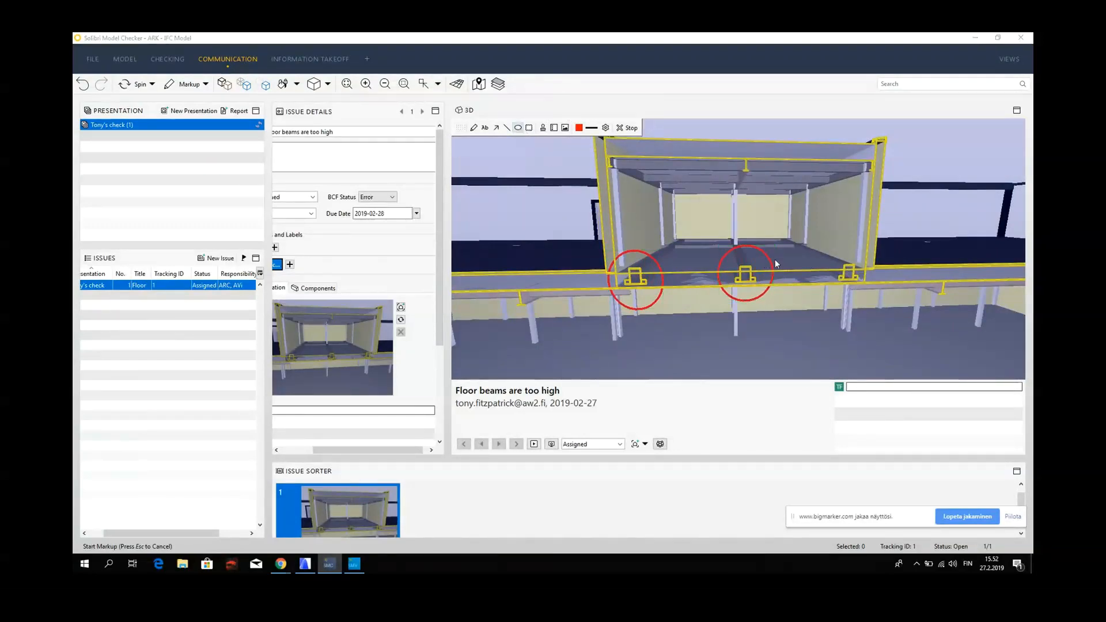
{"action": "left_click_drag", "start_coordinate": [823, 247], "coordinate": [876, 299]}
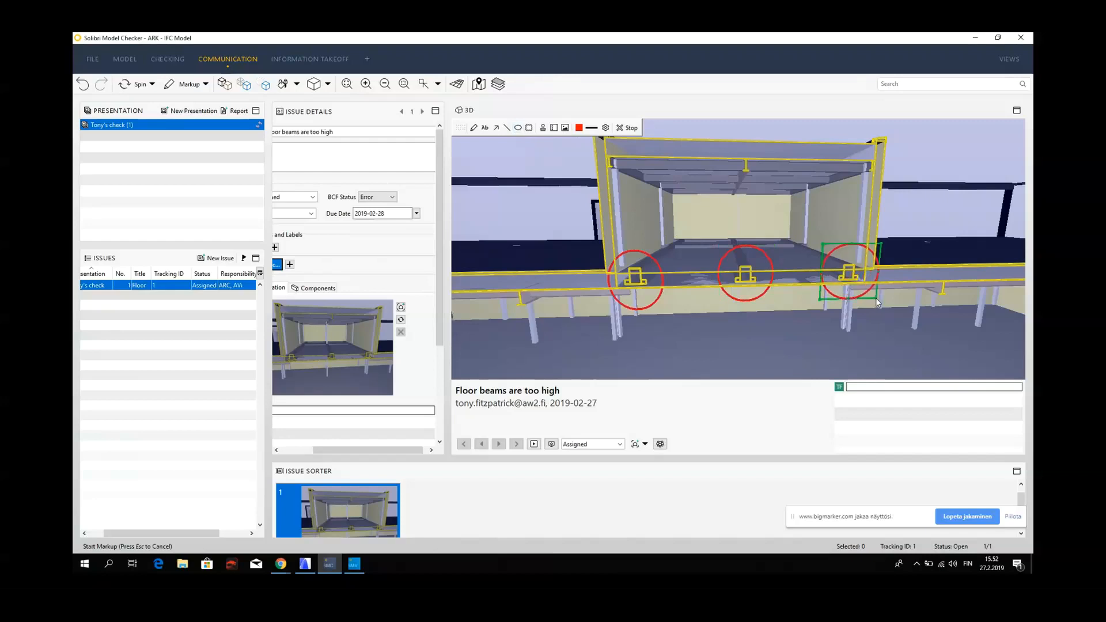
- Add a short red markup arrow pointing downward from the leftmost circled floor beam
{"action": "left_click", "coordinate": [496, 127]}
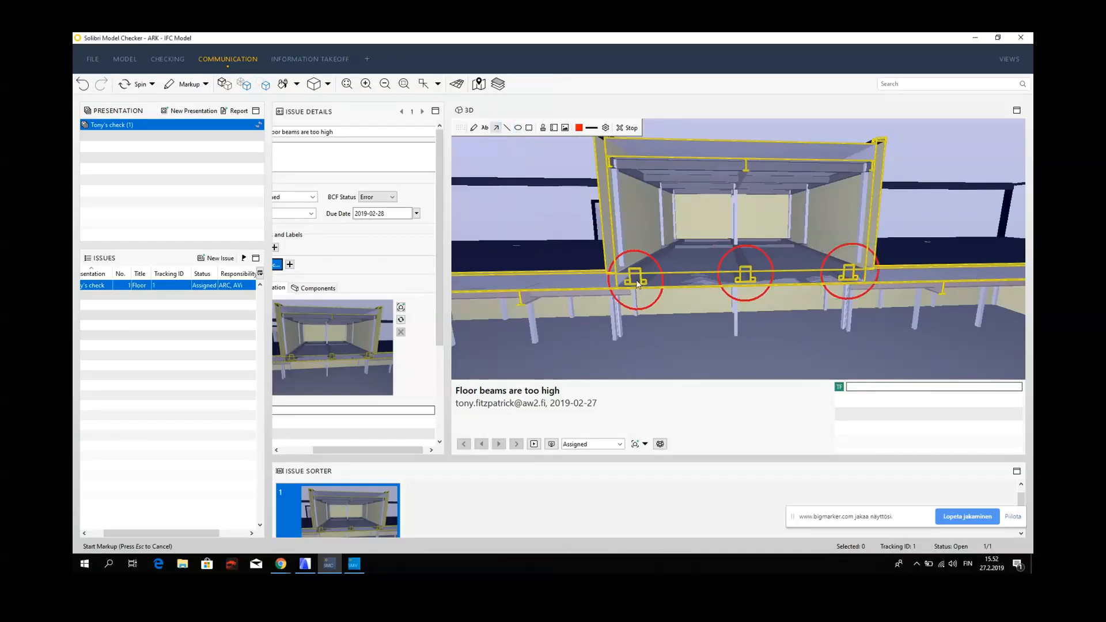
{"action": "left_click_drag", "start_coordinate": [636, 287], "coordinate": [636, 303]}
{"action": "left_click", "coordinate": [689, 323]}
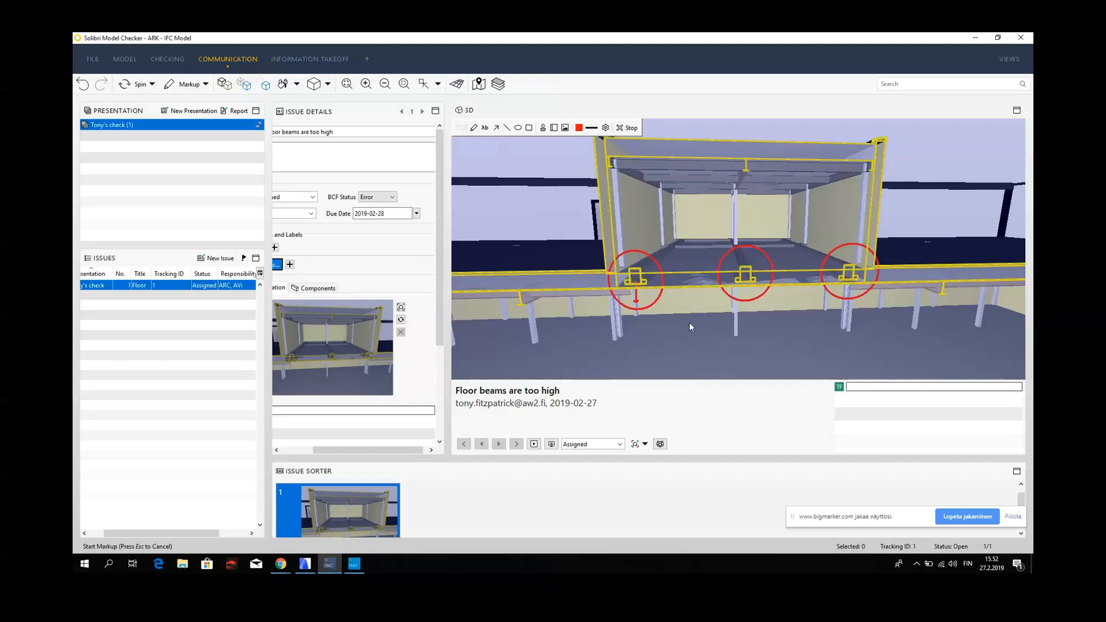
{"action": "left_click", "coordinate": [486, 130]}
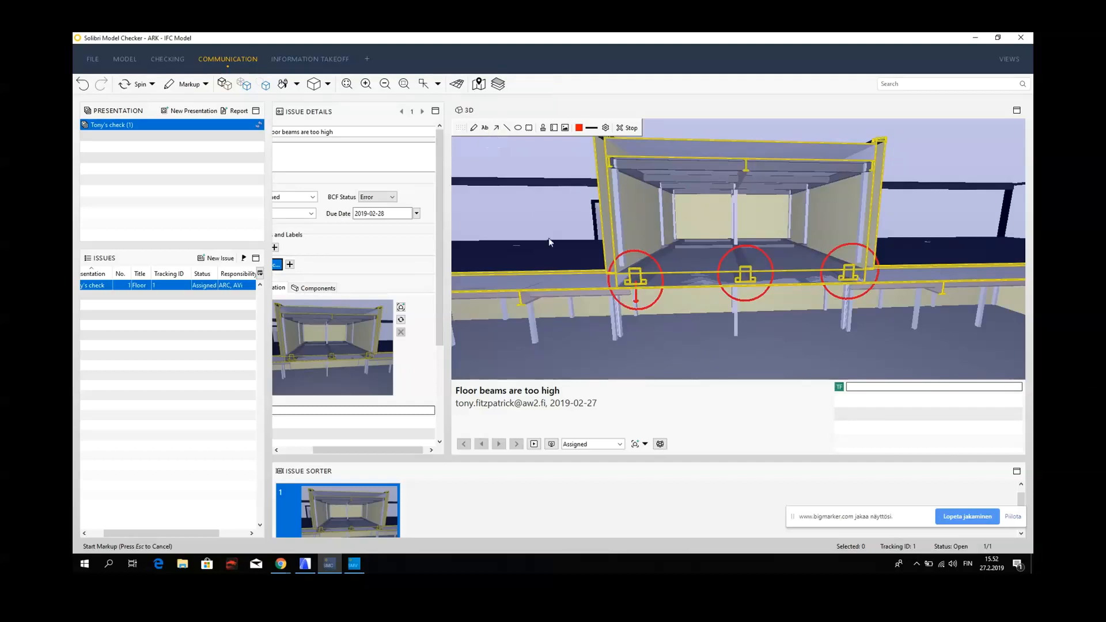
- Update the issue's slide with the markups and add a second slide showing a close-up of the rightmost circled beam
{"action": "left_click", "coordinate": [402, 320]}
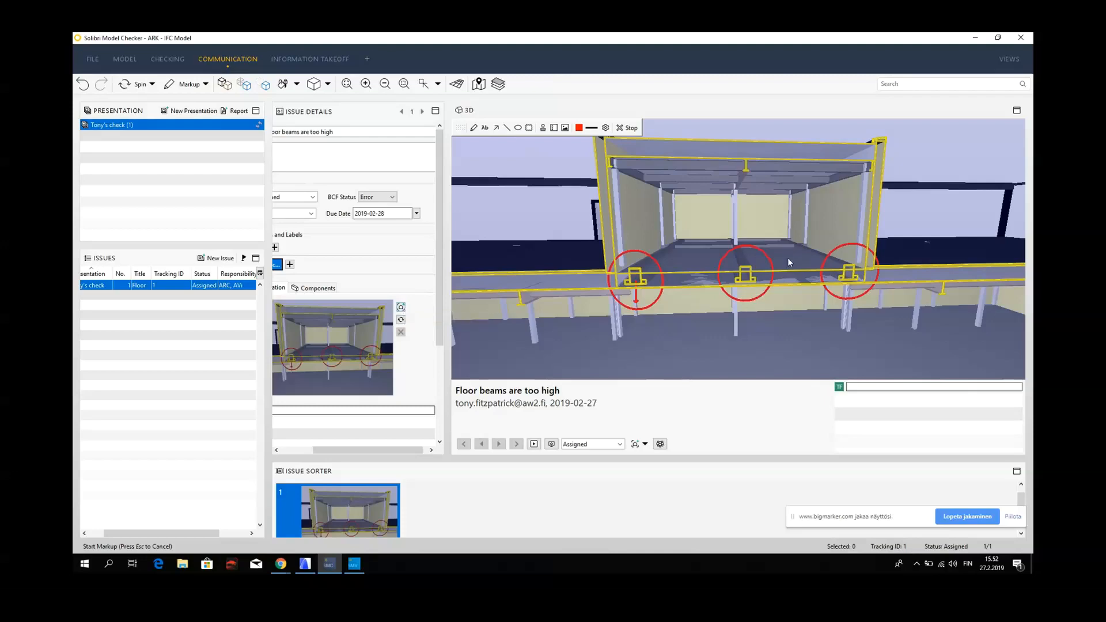
{"action": "left_click_drag", "start_coordinate": [772, 293], "coordinate": [690, 229]}
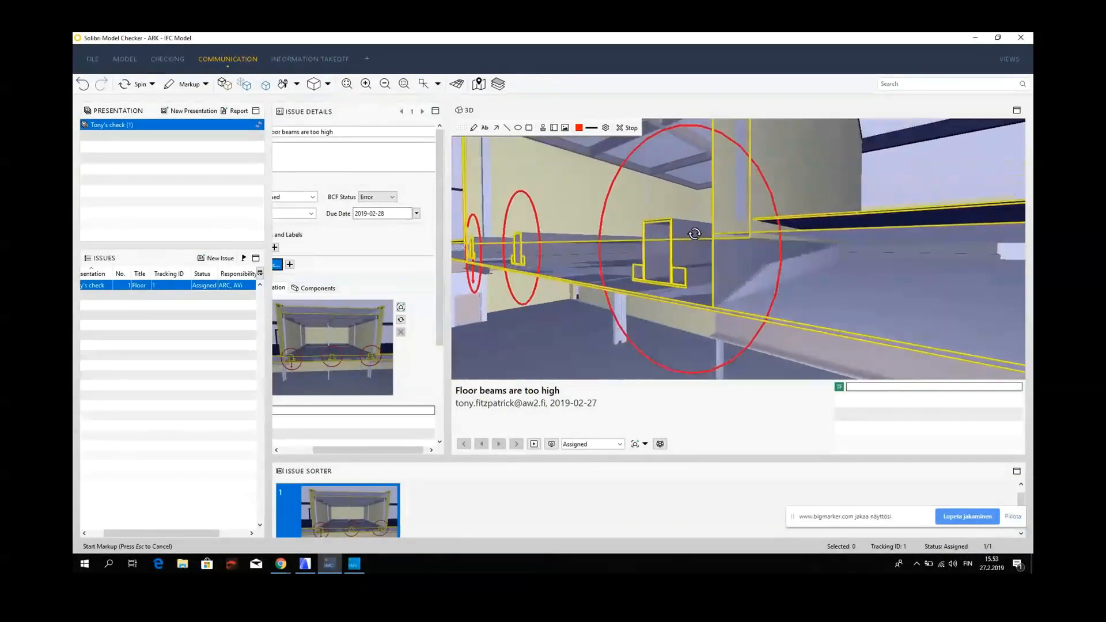
{"action": "left_click", "coordinate": [401, 307]}
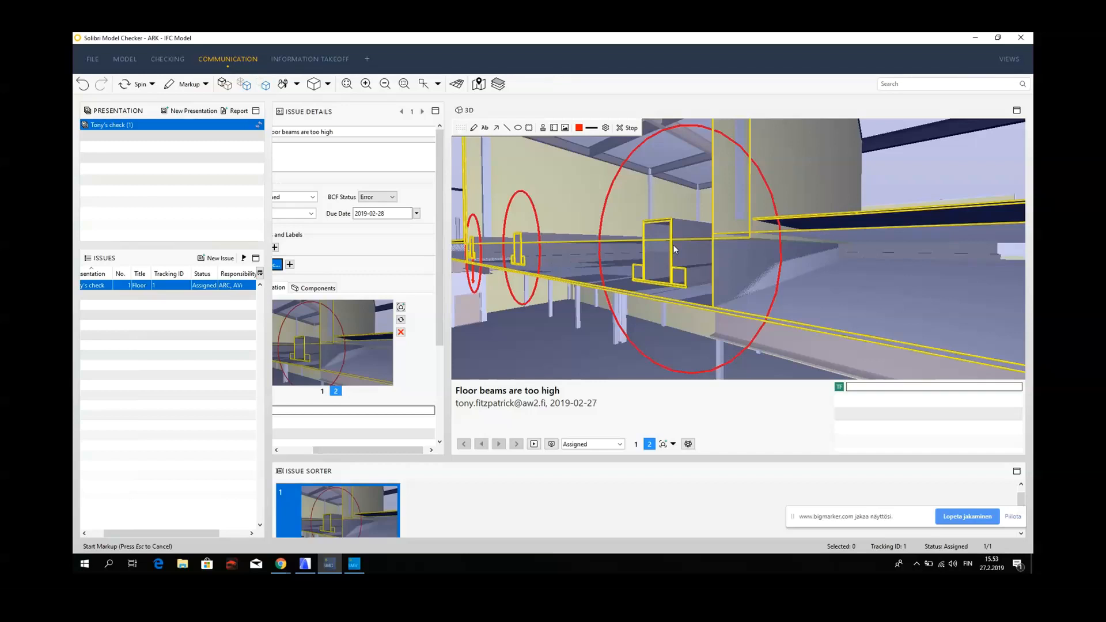
- Examine the sectioned building around the circled beams from several angles, both in the model view and beside the issue
{"action": "scroll", "coordinate": [673, 279], "scroll_direction": "down", "scroll_amount": 10}
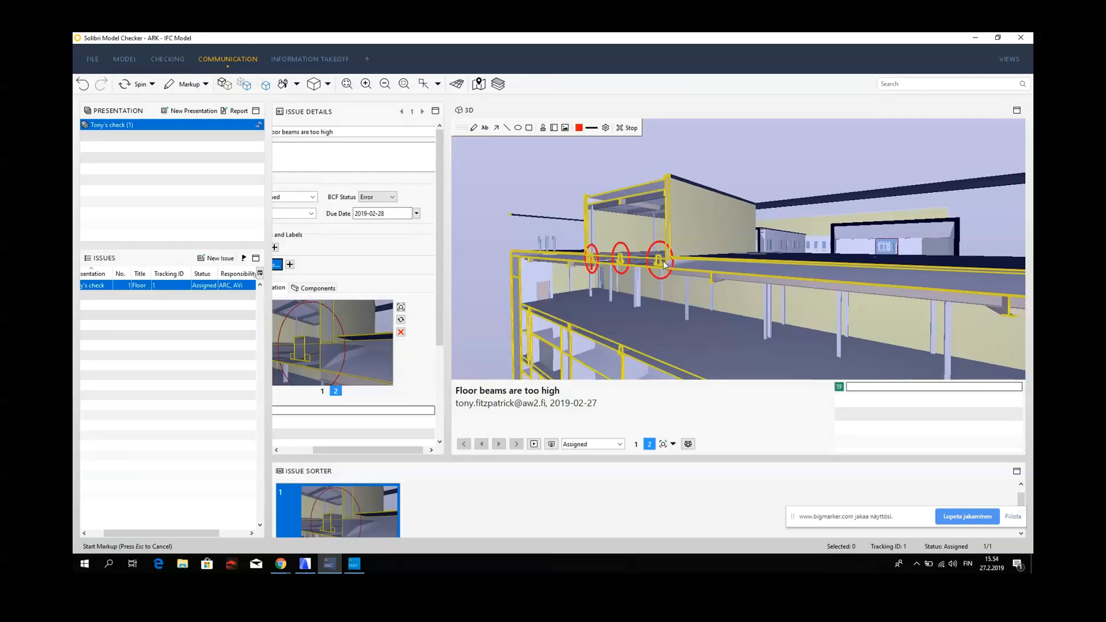
{"action": "left_click", "coordinate": [126, 58]}
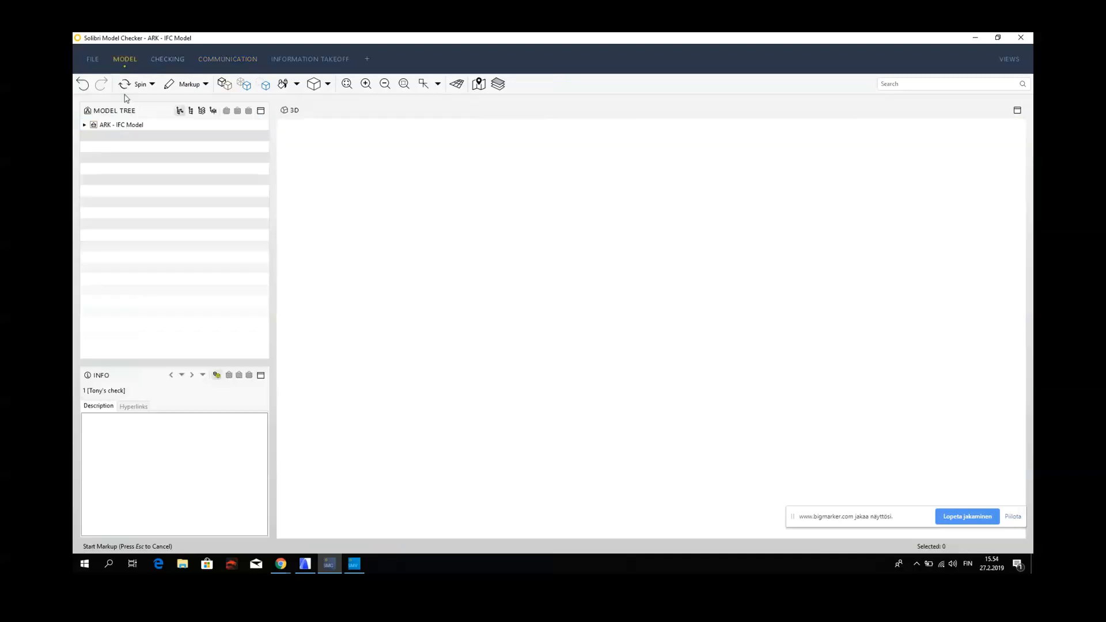
{"action": "left_click_drag", "start_coordinate": [600, 380], "coordinate": [583, 351]}
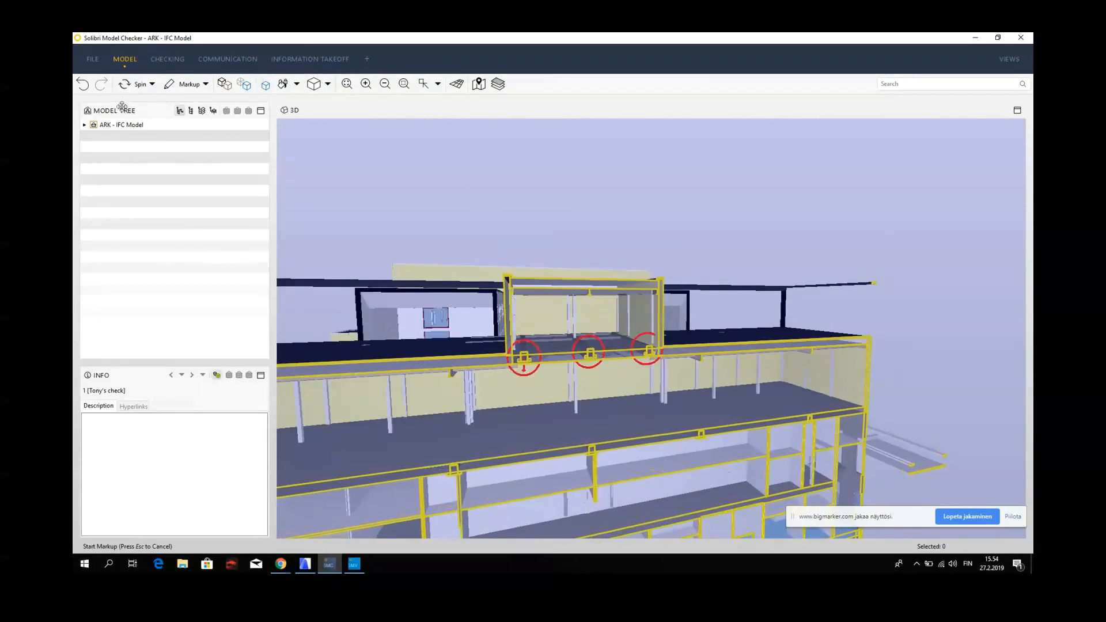
{"action": "left_click", "coordinate": [227, 59]}
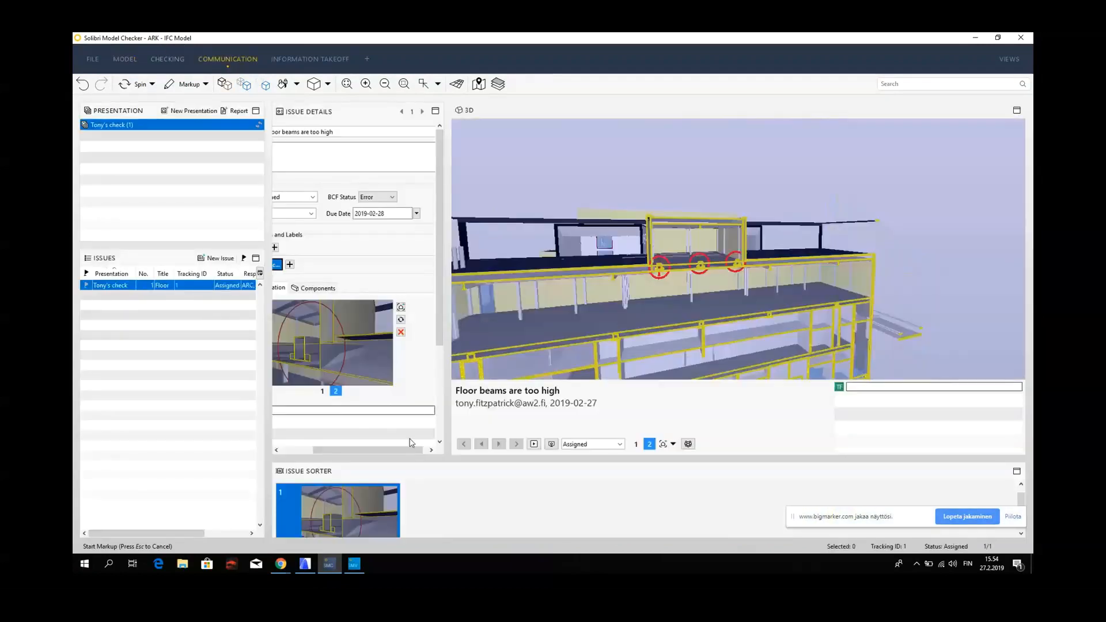
{"action": "scroll", "coordinate": [636, 273], "scroll_direction": "down", "scroll_amount": 2}
{"action": "middle_click_drag", "start_coordinate": [636, 273], "coordinate": [712, 264]}
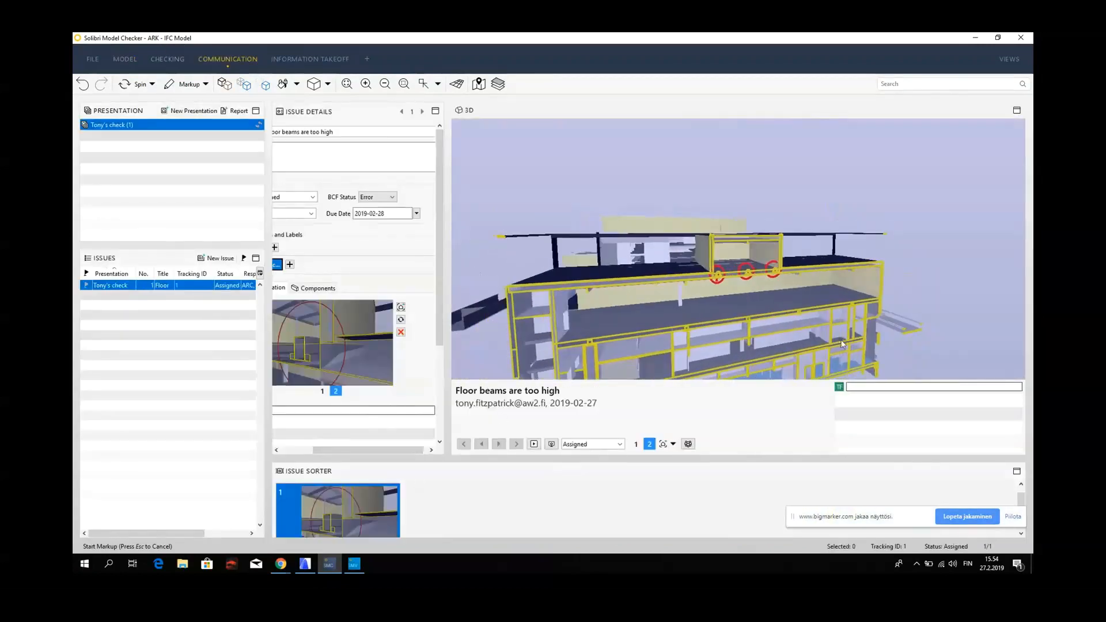
{"action": "middle_click_drag", "start_coordinate": [507, 250], "coordinate": [681, 235]}
{"action": "scroll", "coordinate": [801, 247], "scroll_direction": "up", "scroll_amount": 6}
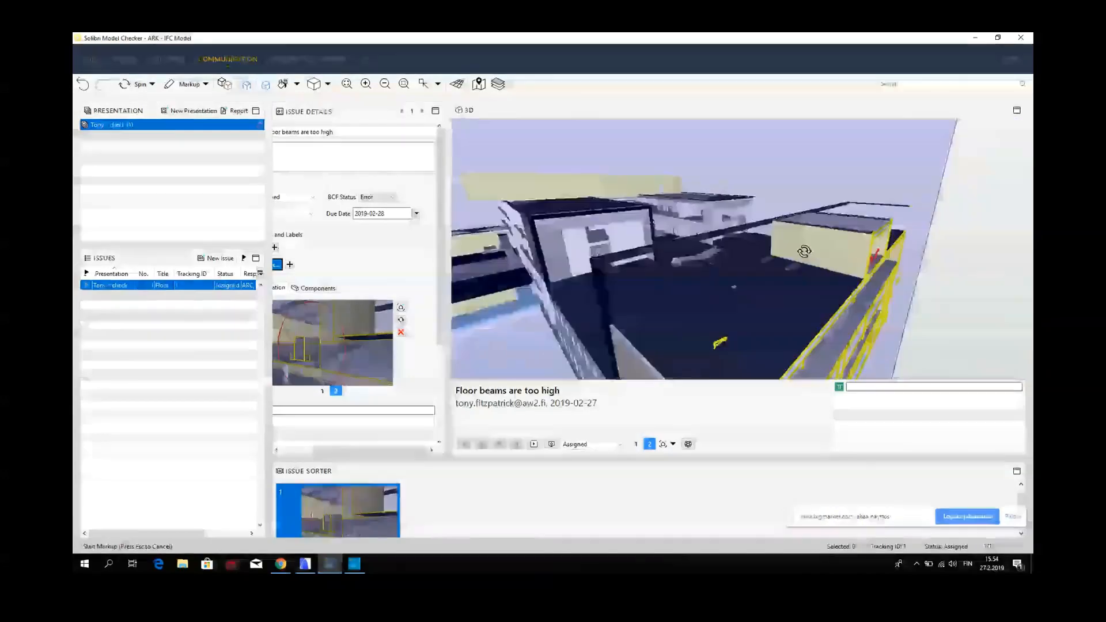
{"action": "scroll", "coordinate": [789, 224], "scroll_direction": "down", "scroll_amount": 6}
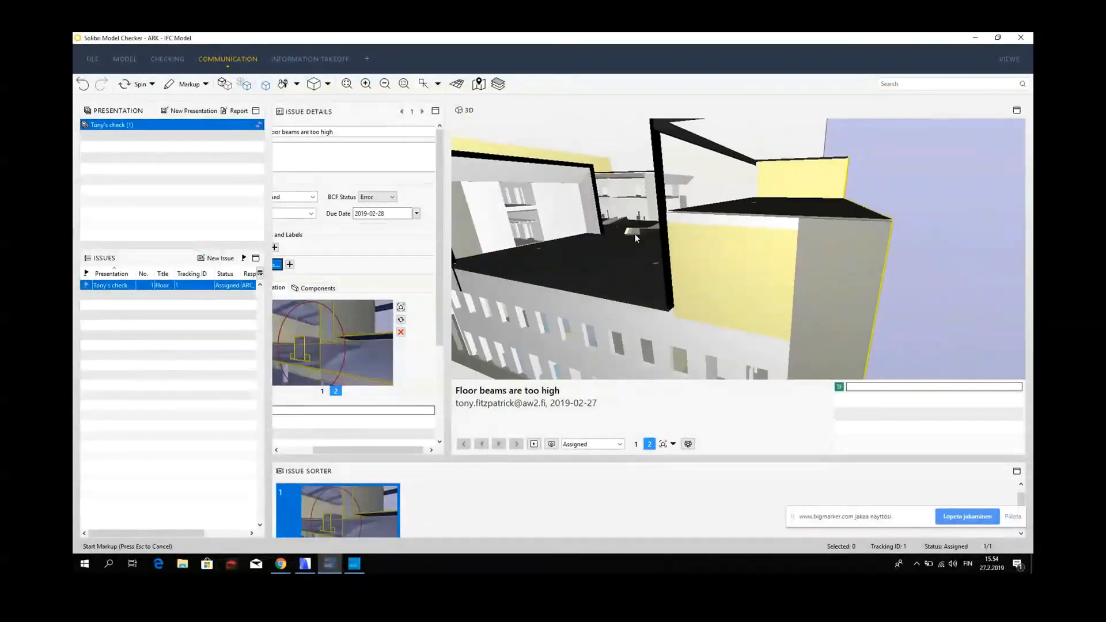
- Create a section plane on the yellow upper-floor wall and move the section planes inward to cut open the building's corner
{"action": "left_click", "coordinate": [205, 84]}
{"action": "left_click", "coordinate": [189, 196]}
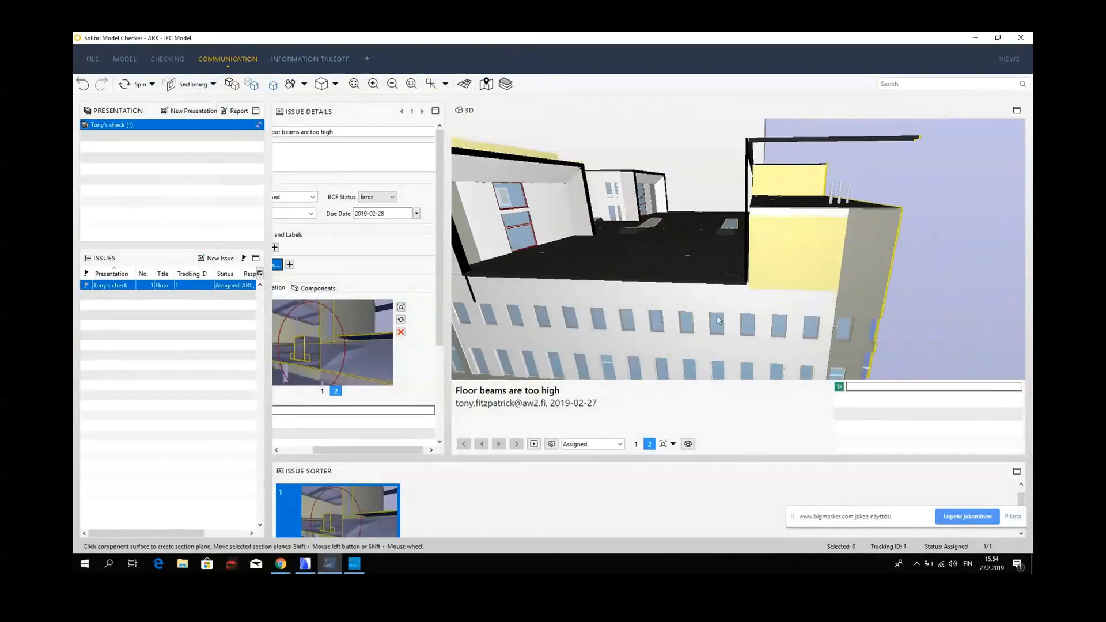
{"action": "left_click", "coordinate": [783, 265]}
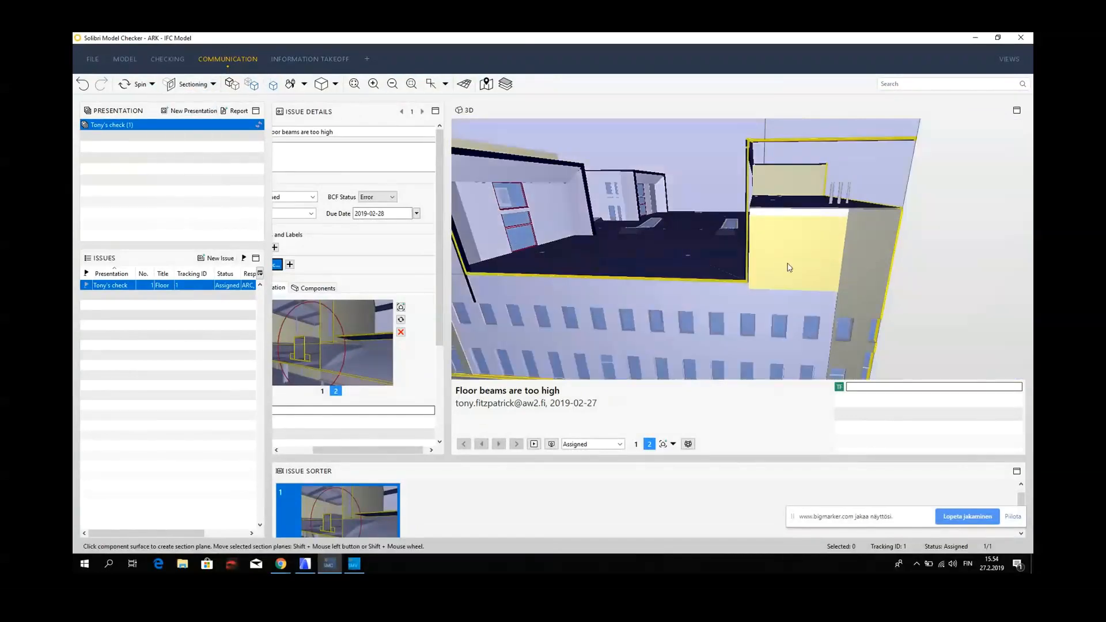
{"action": "mouse_move", "coordinate": [786, 264]}
{"action": "left_mouse_down", "text": "shift"}
{"action": "mouse_move", "coordinate": [771, 214]}
{"action": "mouse_move", "coordinate": [783, 260]}
{"action": "left_mouse_up", "text": "shift"}
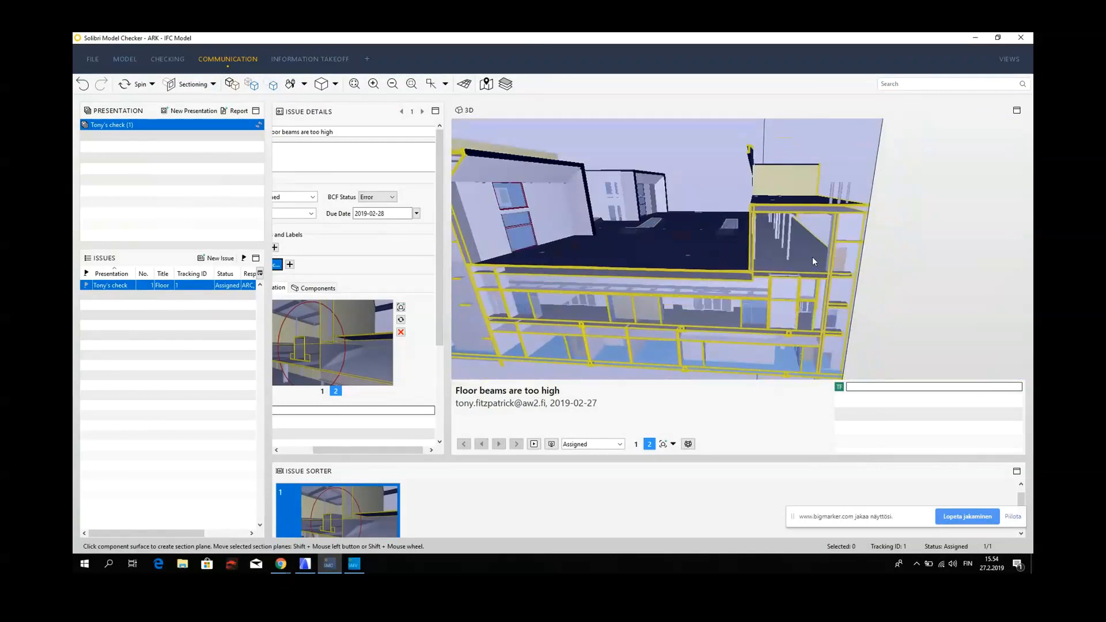
{"action": "left_click_drag", "start_coordinate": [812, 257], "coordinate": [805, 233]}
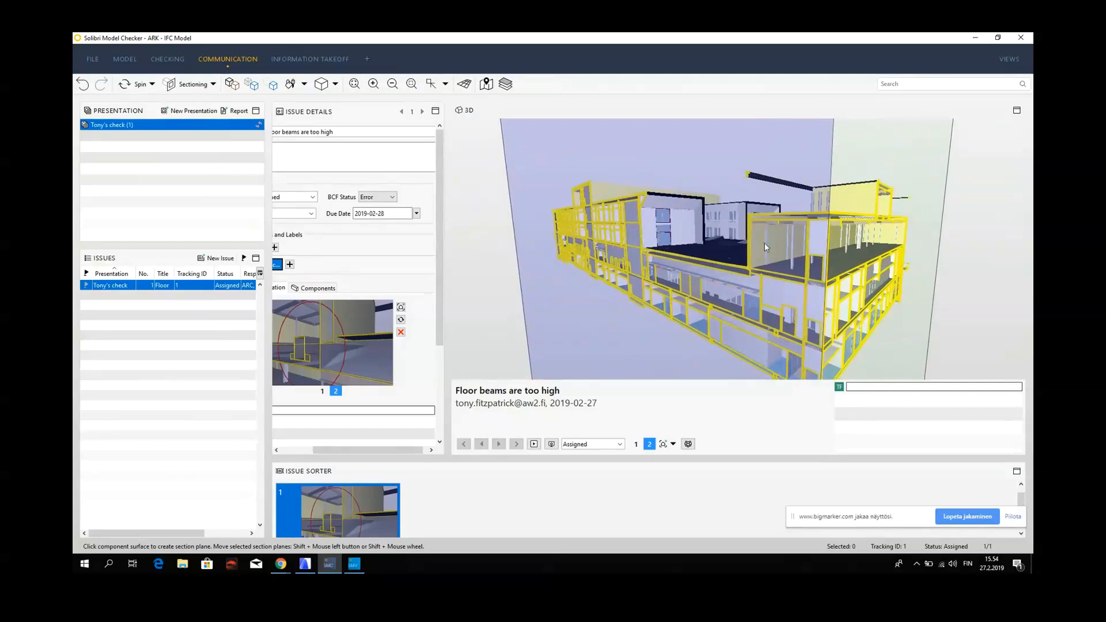
{"action": "left_click_drag", "start_coordinate": [769, 243], "coordinate": [824, 287]}
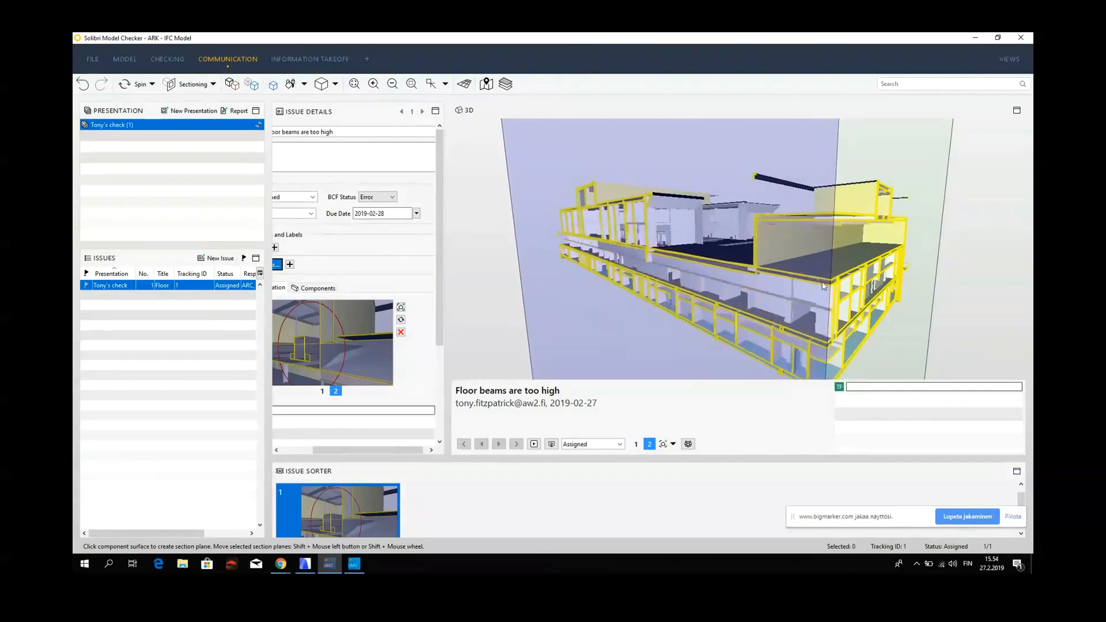
{"action": "left_click_drag", "start_coordinate": [893, 217], "coordinate": [787, 255], "text": "shift"}
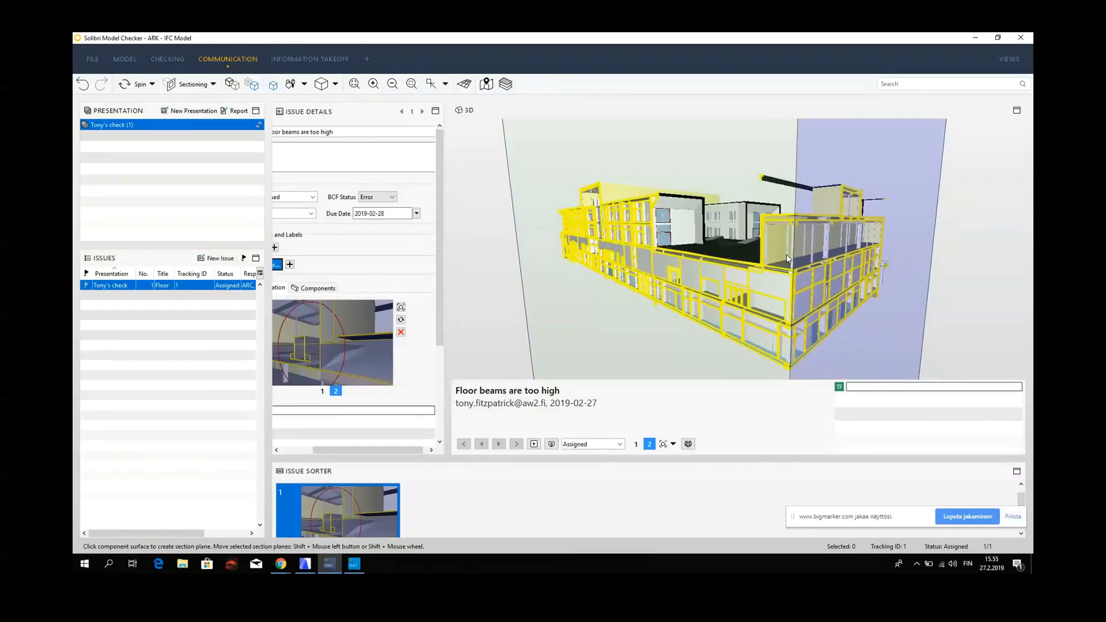
- Dimension the clear height from the upper floor to the ceiling inside the sectioned building corner
{"action": "scroll", "coordinate": [800, 247], "scroll_direction": "up", "scroll_amount": 3}
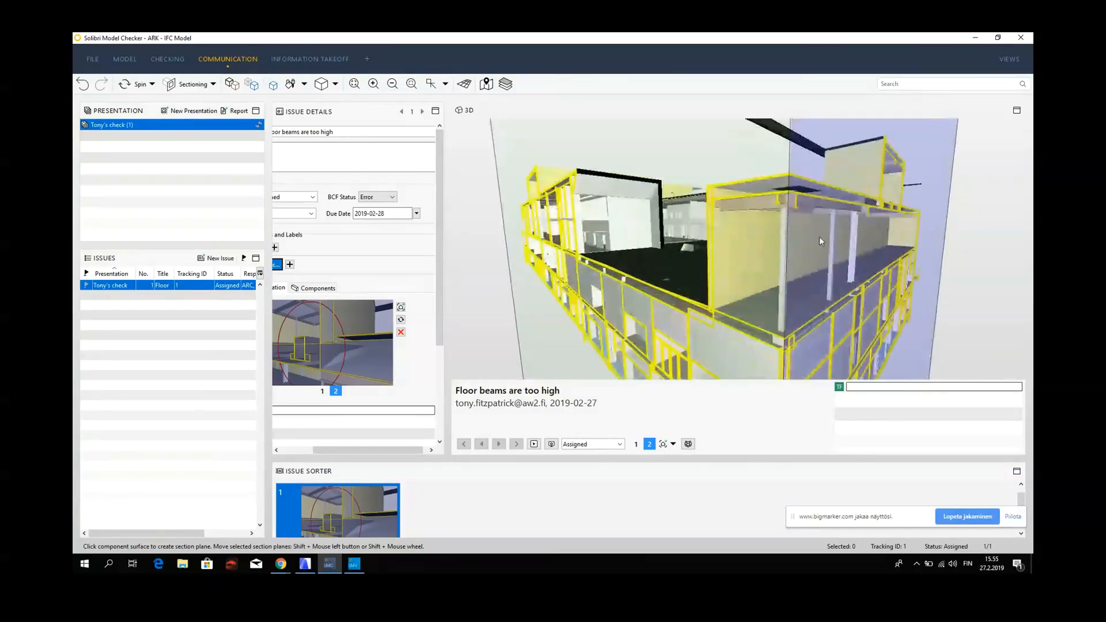
{"action": "middle_click_drag", "start_coordinate": [822, 237], "coordinate": [768, 226]}
{"action": "scroll", "coordinate": [728, 227], "scroll_direction": "up", "scroll_amount": 5}
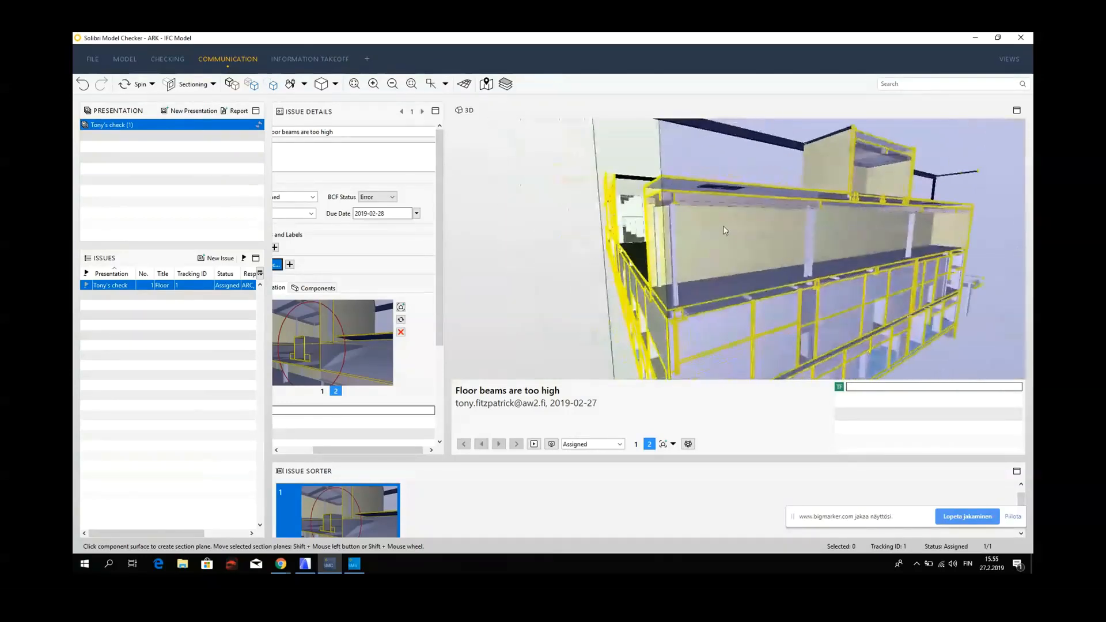
{"action": "scroll", "coordinate": [725, 228], "scroll_direction": "down", "scroll_amount": 2}
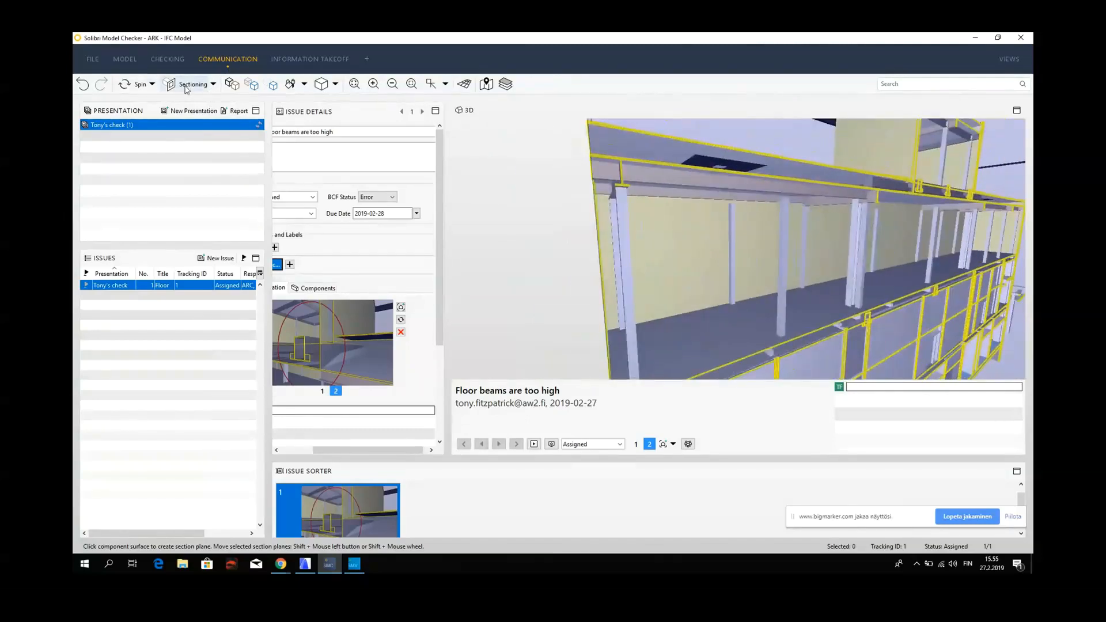
{"action": "left_click", "coordinate": [211, 84]}
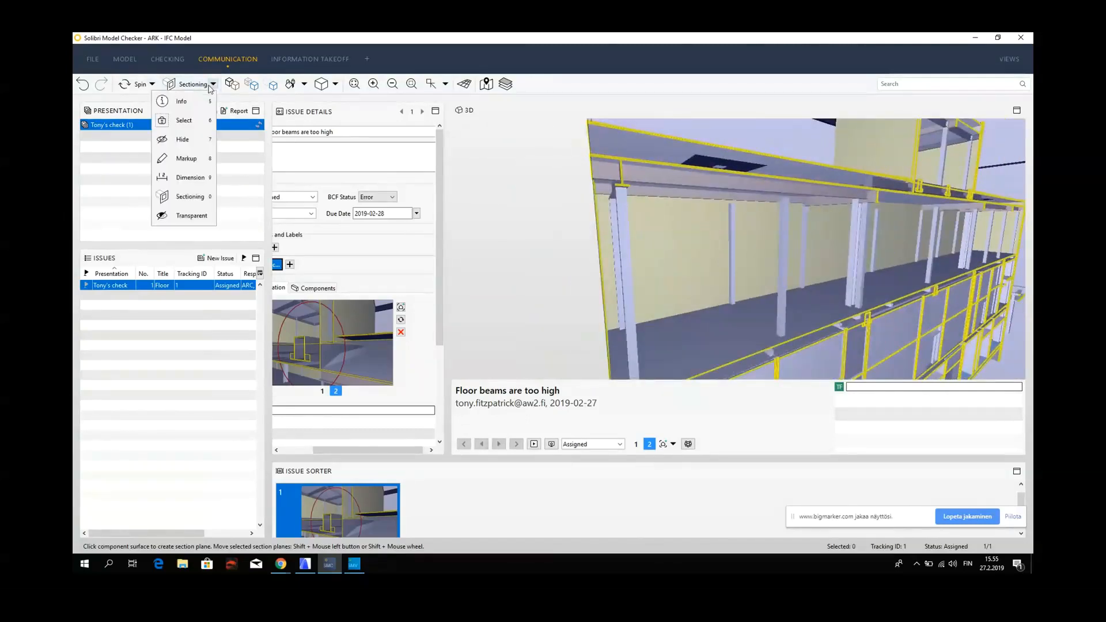
{"action": "left_click", "coordinate": [190, 177]}
{"action": "middle_click_drag", "start_coordinate": [713, 241], "coordinate": [739, 246]}
{"action": "scroll", "coordinate": [752, 278], "scroll_direction": "up", "scroll_amount": 3}
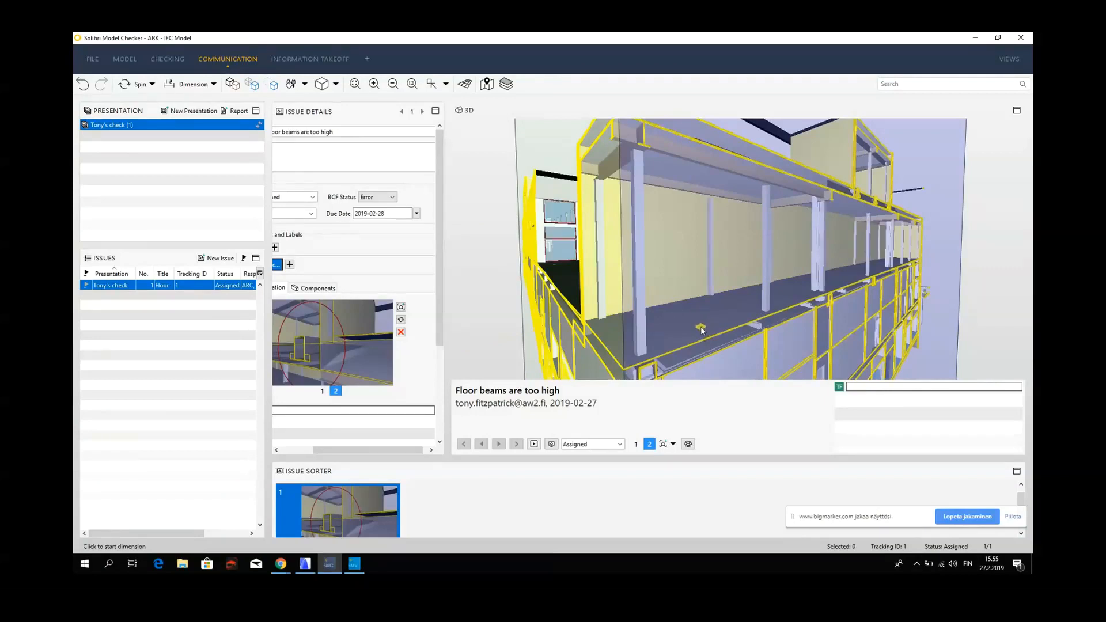
{"action": "left_click", "coordinate": [701, 328]}
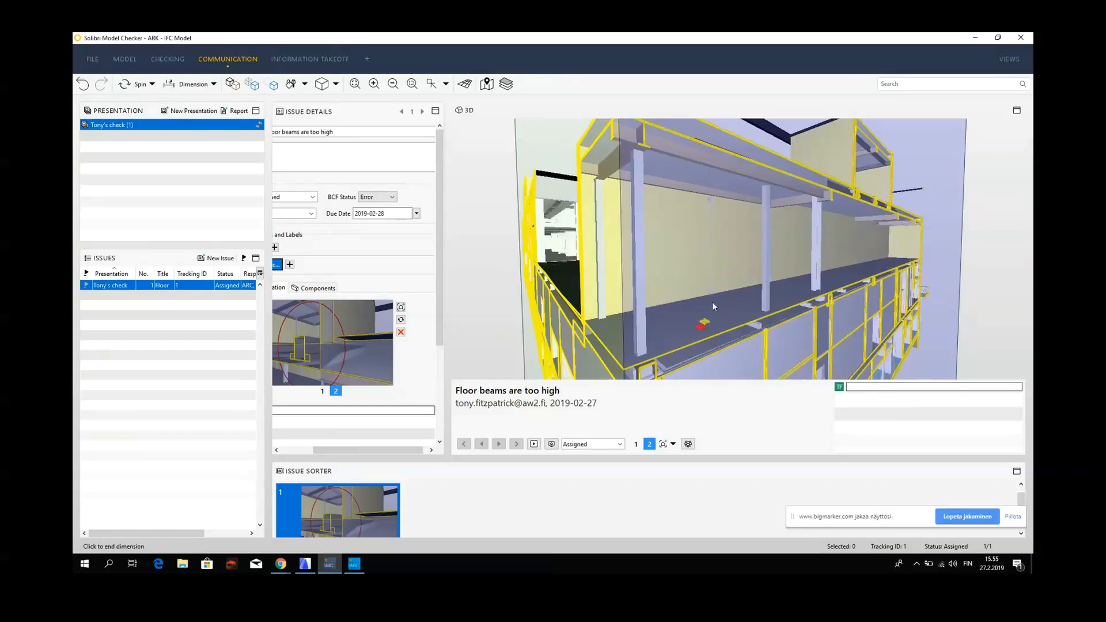
{"action": "scroll", "coordinate": [706, 182], "scroll_direction": "up", "scroll_amount": 2}
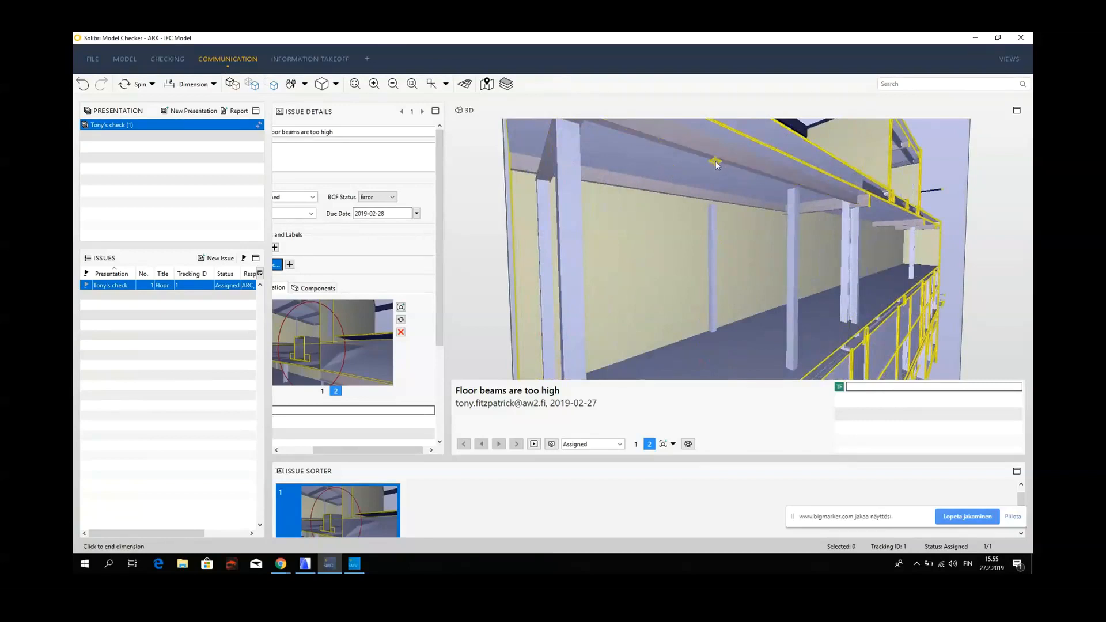
{"action": "left_click", "coordinate": [677, 160]}
{"action": "scroll", "coordinate": [702, 278], "scroll_direction": "down", "scroll_amount": 1}
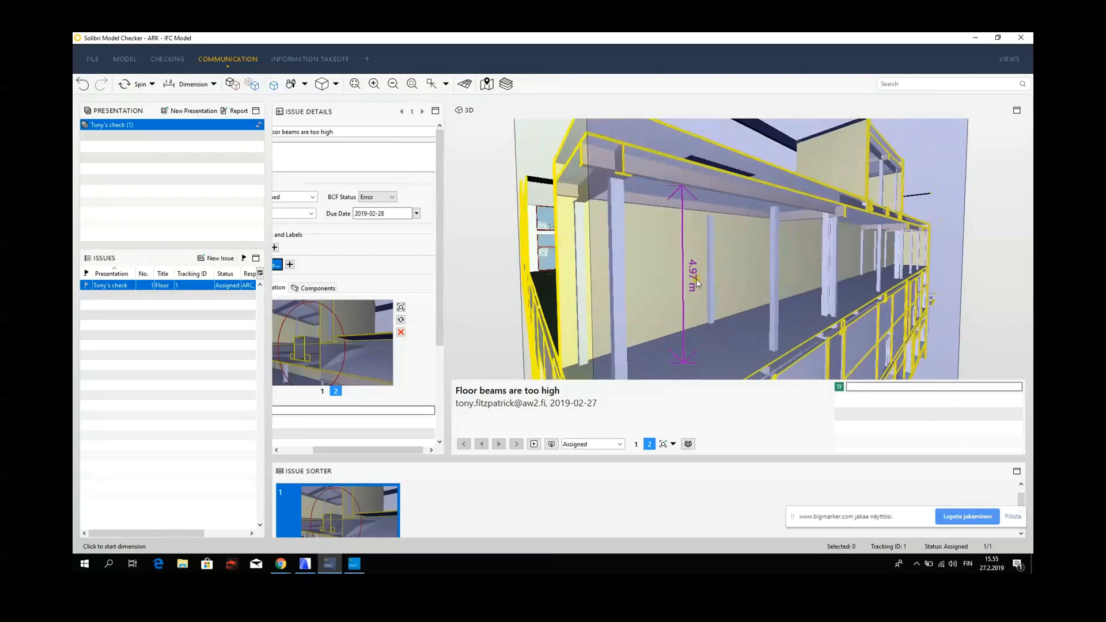
- Dimension the height from the upper floor to the underside of the beam, beside the floor-to-ceiling dimension
{"action": "scroll", "coordinate": [718, 262], "scroll_direction": "up", "scroll_amount": 1}
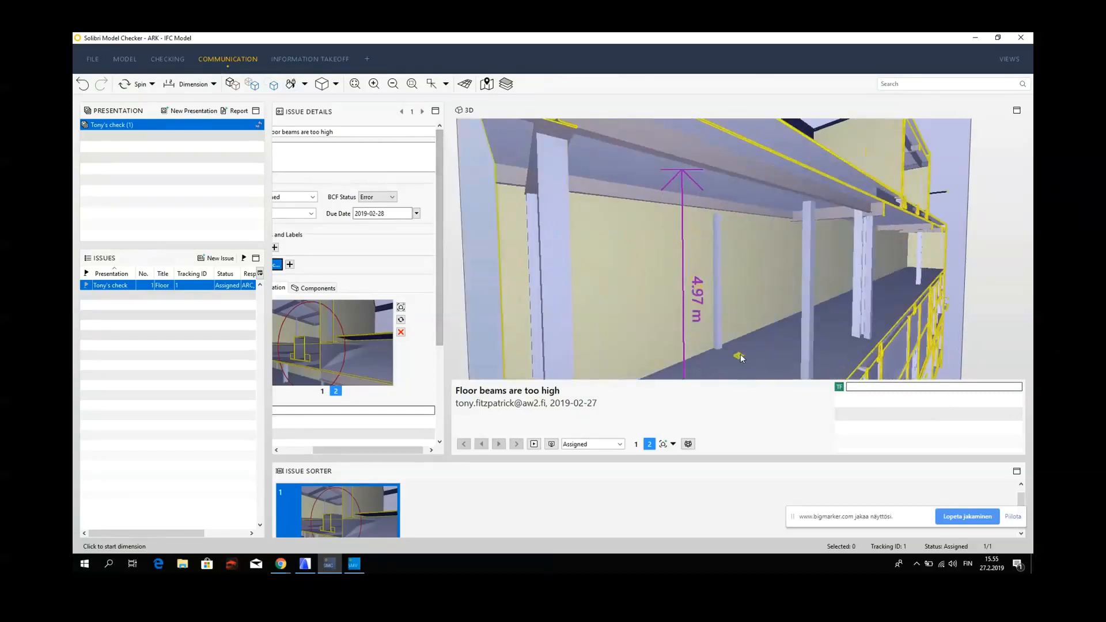
{"action": "scroll", "coordinate": [737, 350], "scroll_direction": "down", "scroll_amount": 1}
{"action": "middle_click_drag", "start_coordinate": [731, 327], "coordinate": [735, 351]}
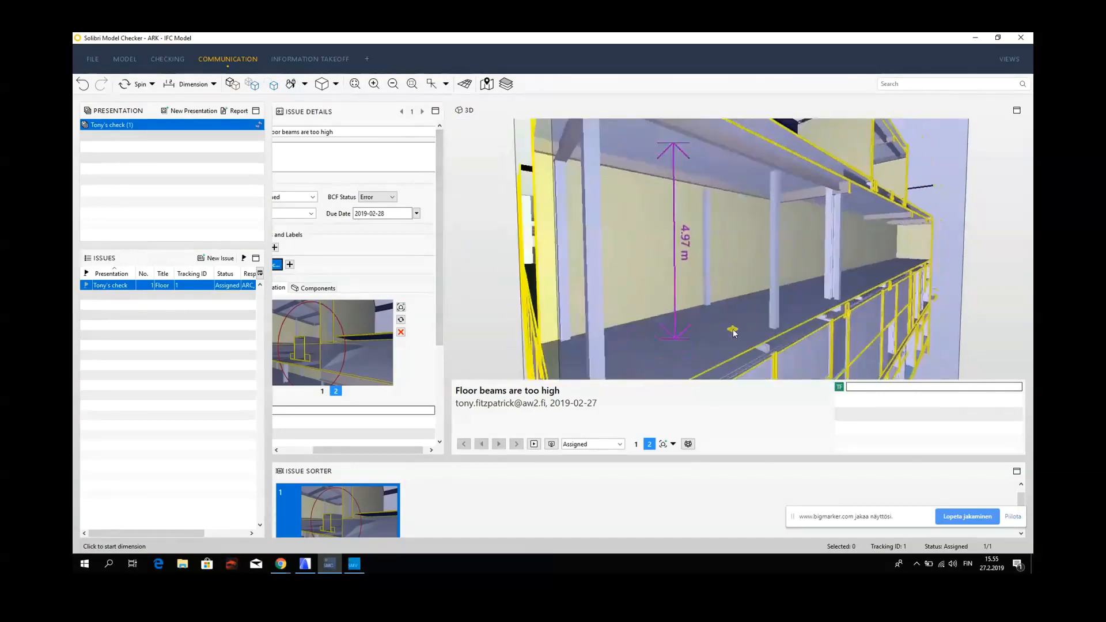
{"action": "scroll", "coordinate": [757, 271], "scroll_direction": "up", "scroll_amount": 2}
{"action": "middle_click_drag", "start_coordinate": [766, 155], "coordinate": [725, 277]}
{"action": "left_click", "coordinate": [725, 224]}
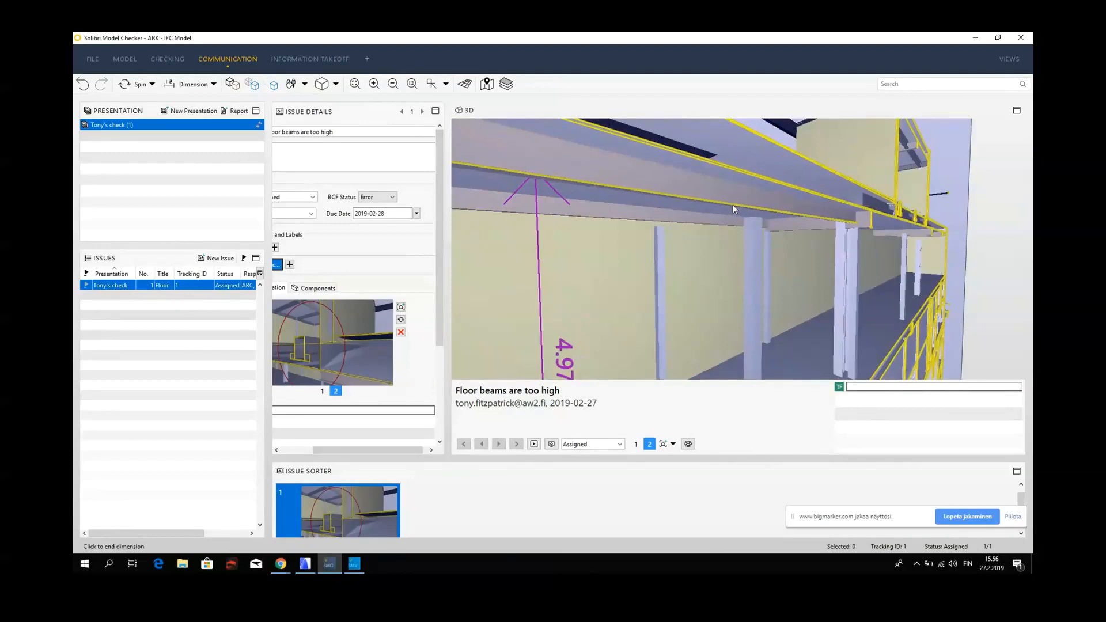
{"action": "scroll", "coordinate": [733, 205], "scroll_direction": "up", "scroll_amount": 3}
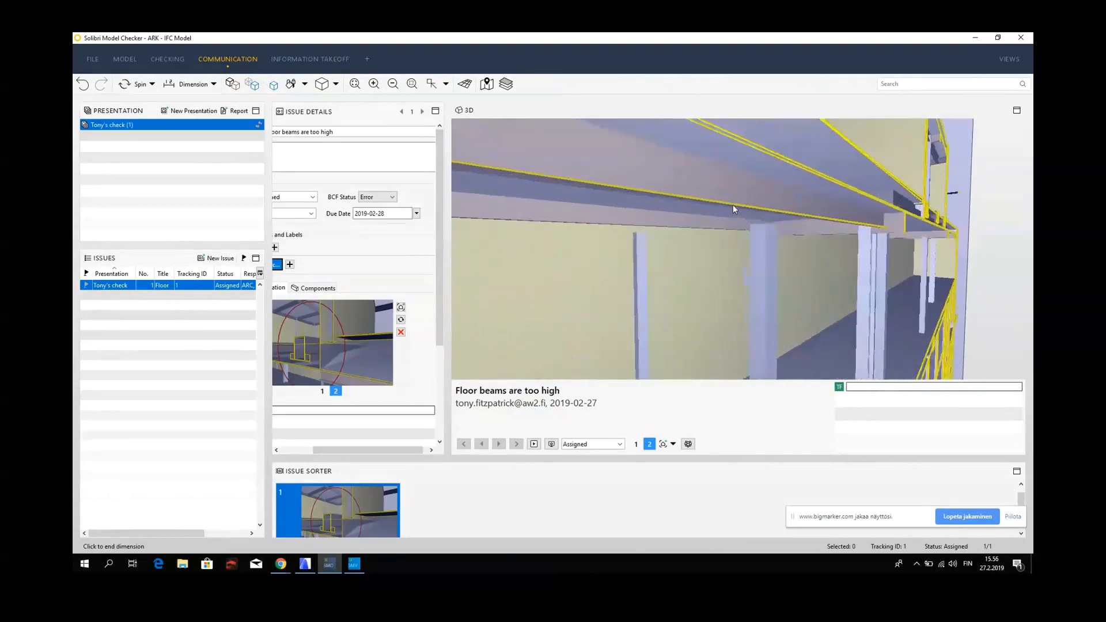
{"action": "scroll", "coordinate": [732, 205], "scroll_direction": "up", "scroll_amount": 3}
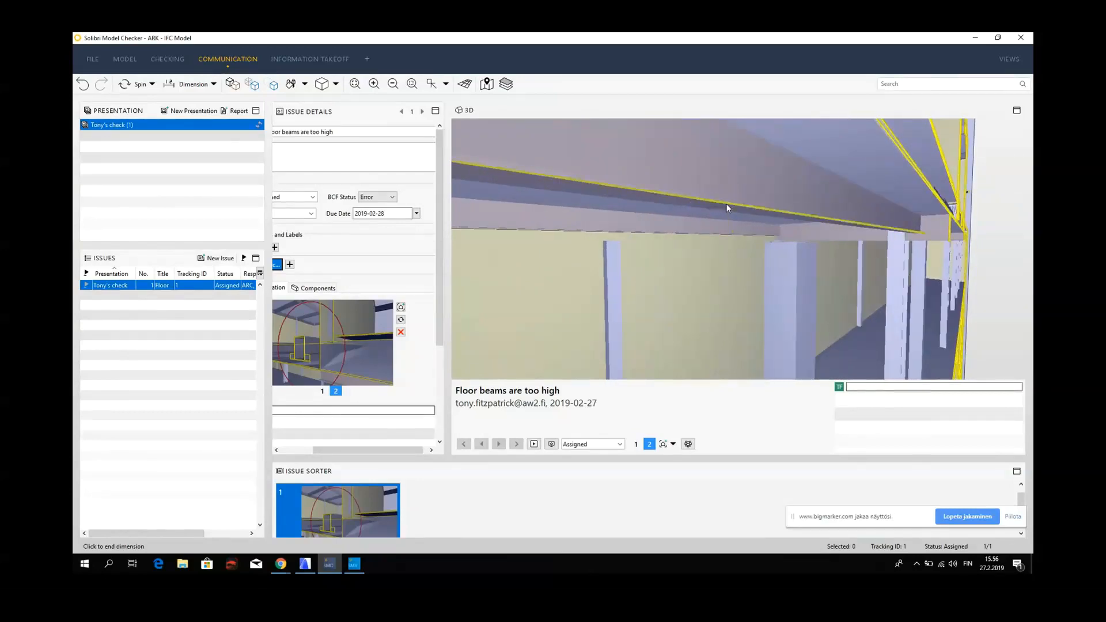
{"action": "left_click", "coordinate": [745, 244]}
{"action": "scroll", "coordinate": [744, 265], "scroll_direction": "down", "scroll_amount": 3}
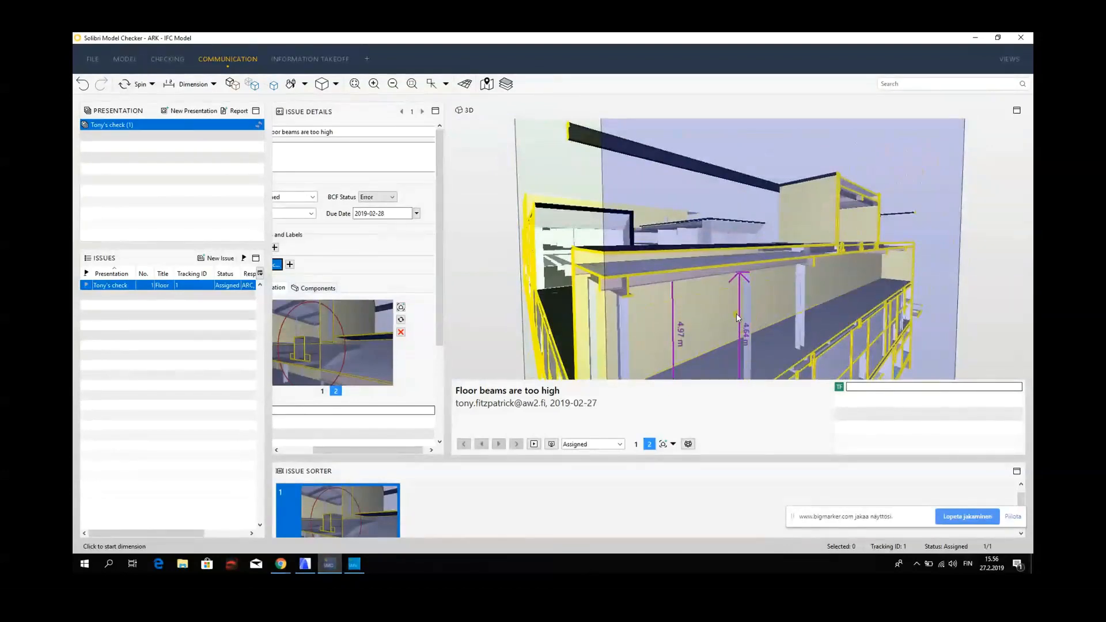
- Examine the sectioned beams, ceiling and height dimensions at the building corner, and the whole cut building from several angles
{"action": "left_click_drag", "start_coordinate": [737, 313], "coordinate": [812, 279]}
{"action": "scroll", "coordinate": [689, 281], "scroll_direction": "up", "scroll_amount": 2}
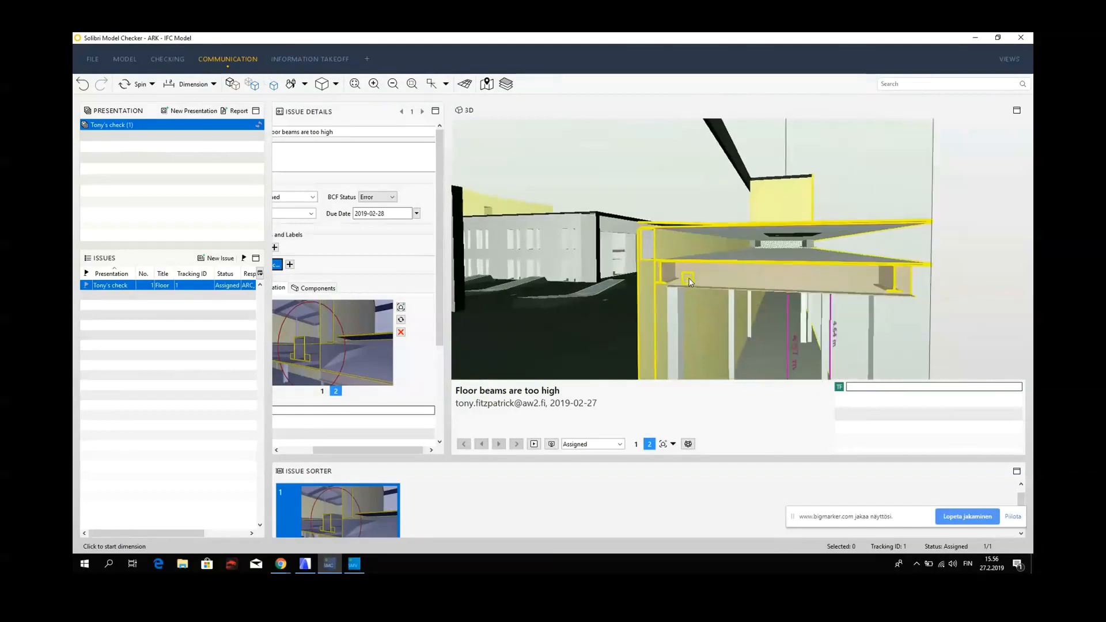
{"action": "left_click_drag", "start_coordinate": [672, 286], "coordinate": [787, 287]}
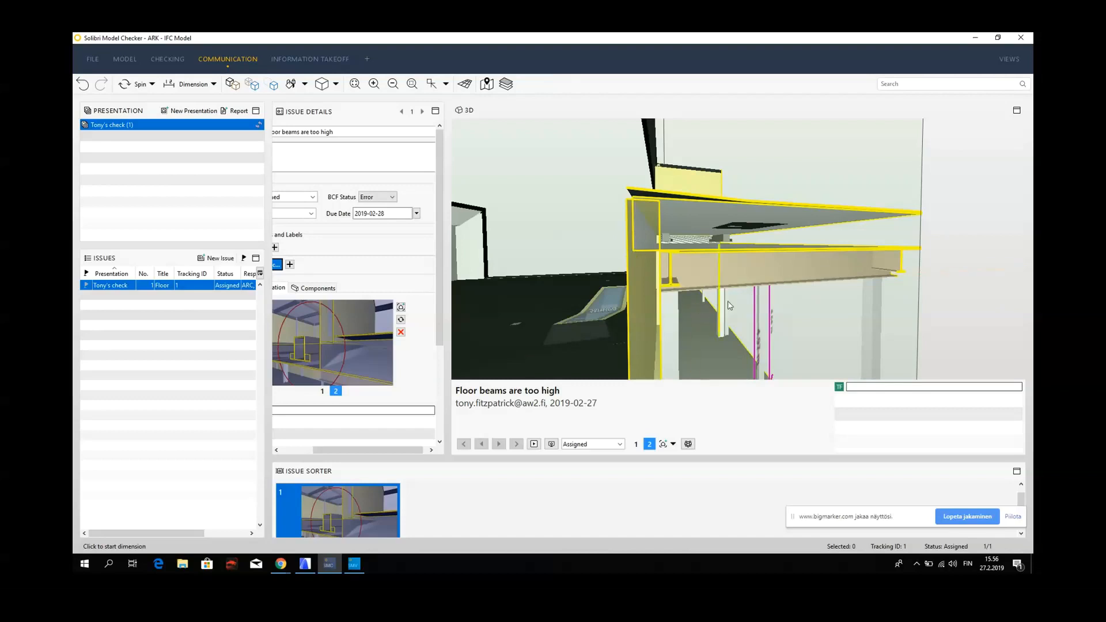
{"action": "left_click_drag", "start_coordinate": [694, 310], "coordinate": [724, 272]}
{"action": "scroll", "coordinate": [737, 271], "scroll_direction": "down", "scroll_amount": 5}
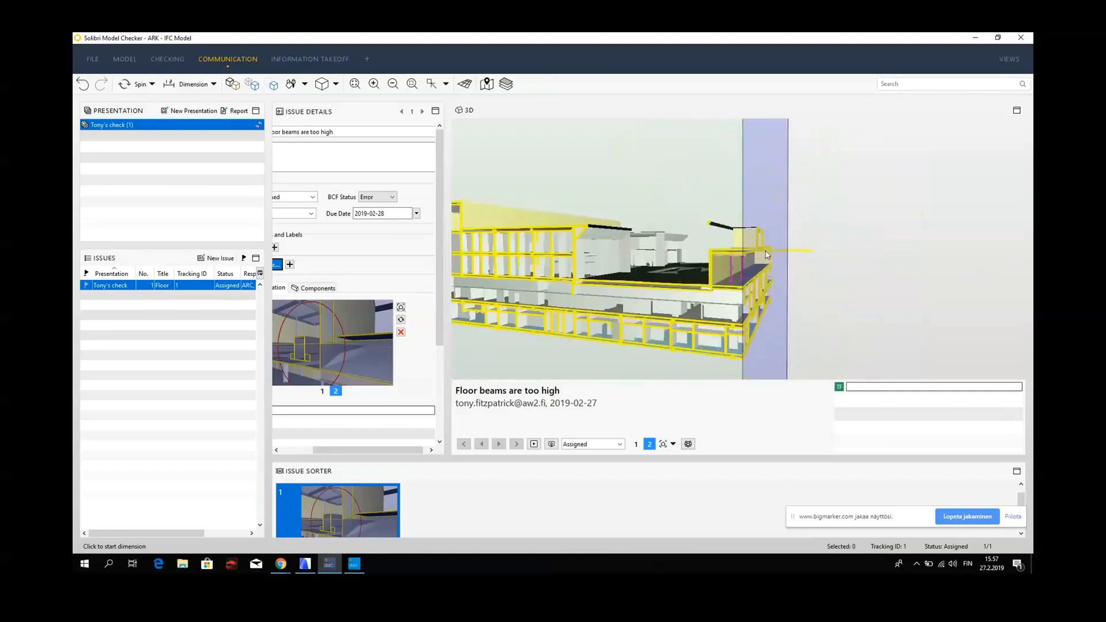
{"action": "left_click_drag", "start_coordinate": [827, 338], "coordinate": [772, 204]}
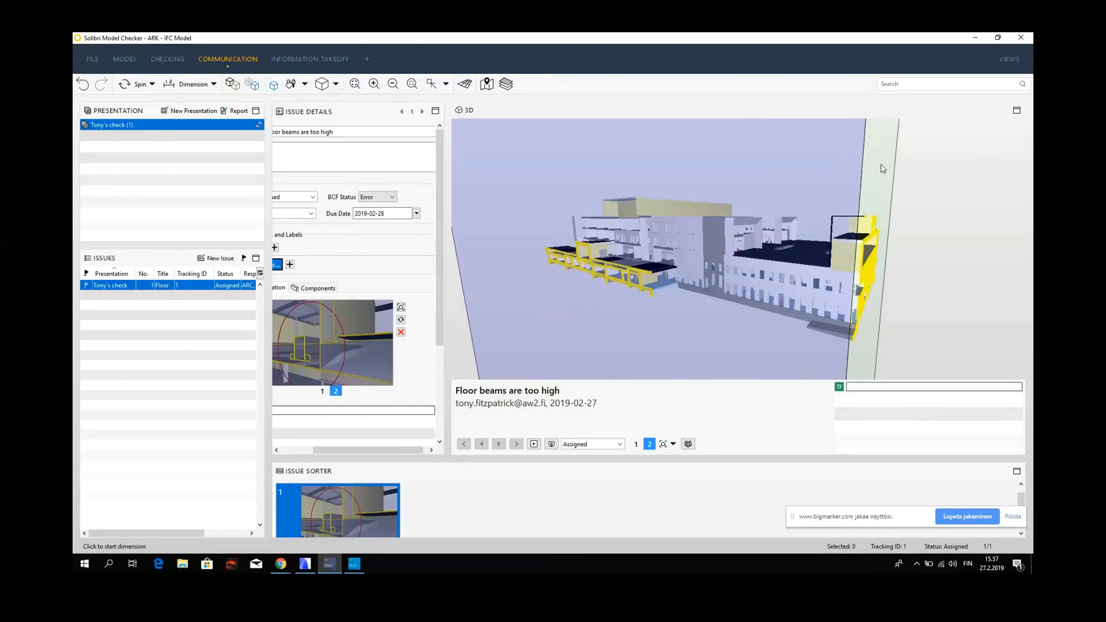
{"action": "left_click_drag", "start_coordinate": [836, 278], "coordinate": [662, 260]}
{"action": "left_click_drag", "start_coordinate": [745, 277], "coordinate": [630, 269]}
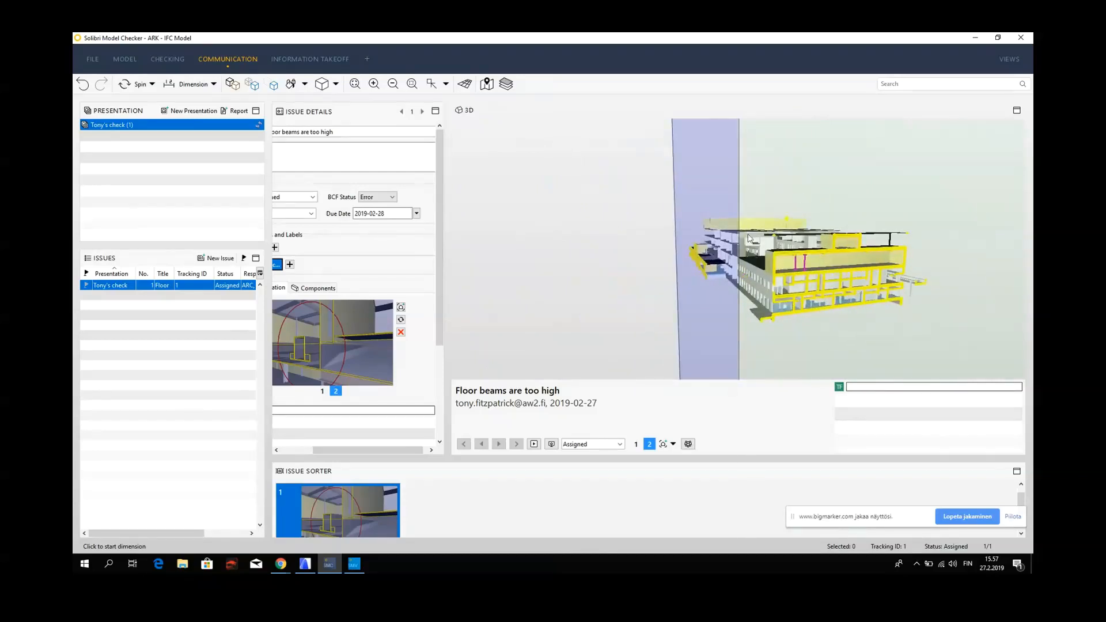
{"action": "right_click_drag", "start_coordinate": [709, 237], "coordinate": [635, 243]}
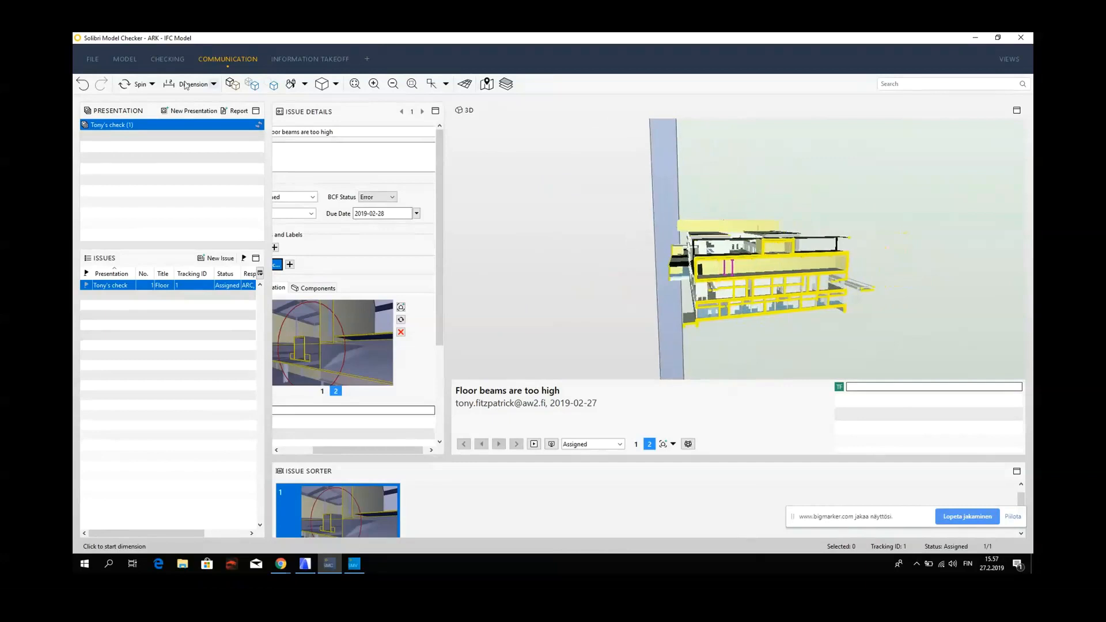
- Activate the Sectioning tool and delete the blue-highlighted section plane on the building's long side
{"action": "left_click", "coordinate": [214, 85]}
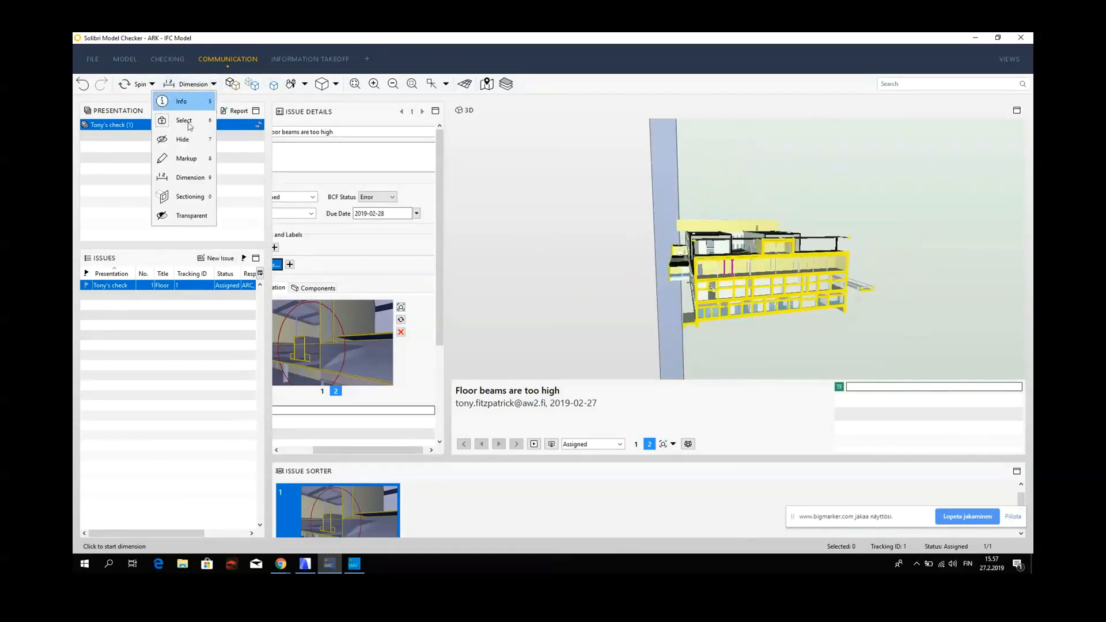
{"action": "left_click", "coordinate": [199, 195]}
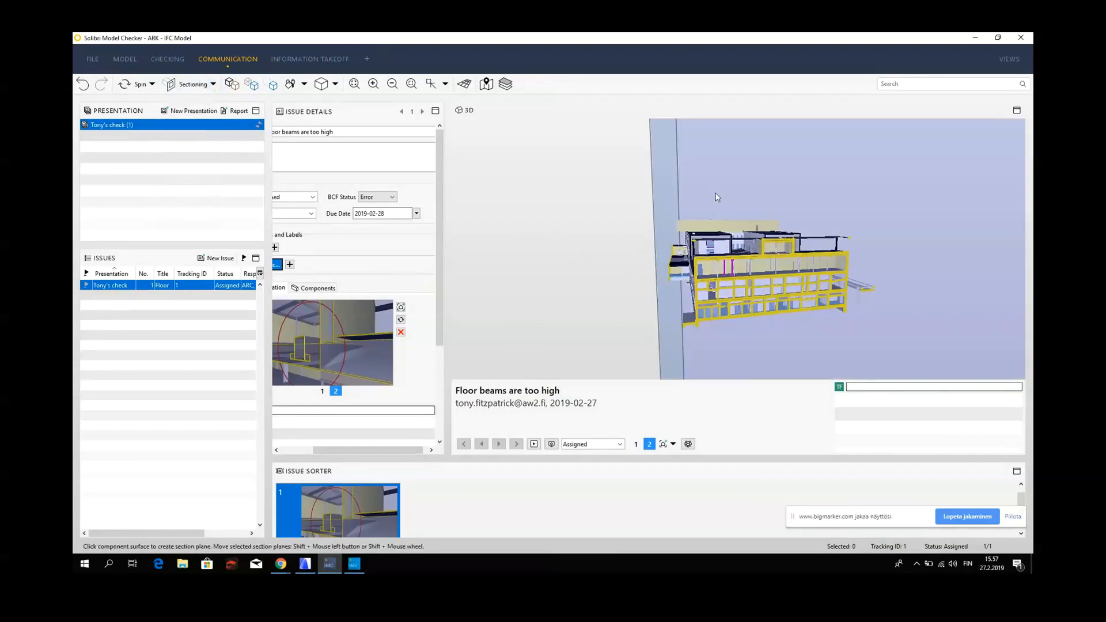
{"action": "left_click_drag", "start_coordinate": [710, 214], "coordinate": [896, 244], "text": "shift"}
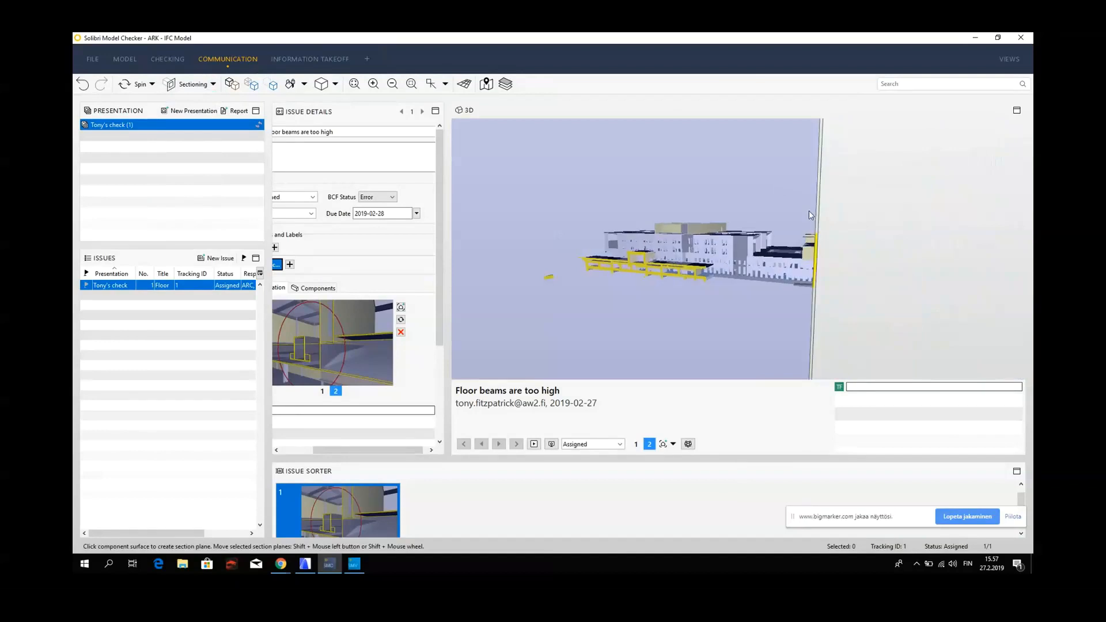
{"action": "left_click_drag", "start_coordinate": [714, 236], "coordinate": [755, 223]}
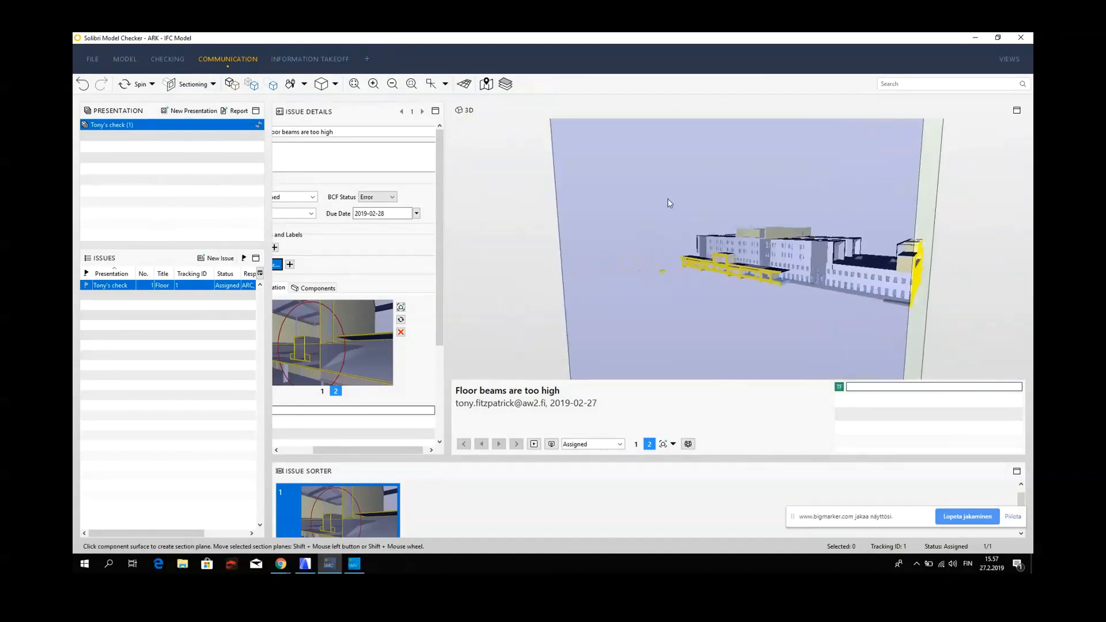
{"action": "key", "text": "Delete"}
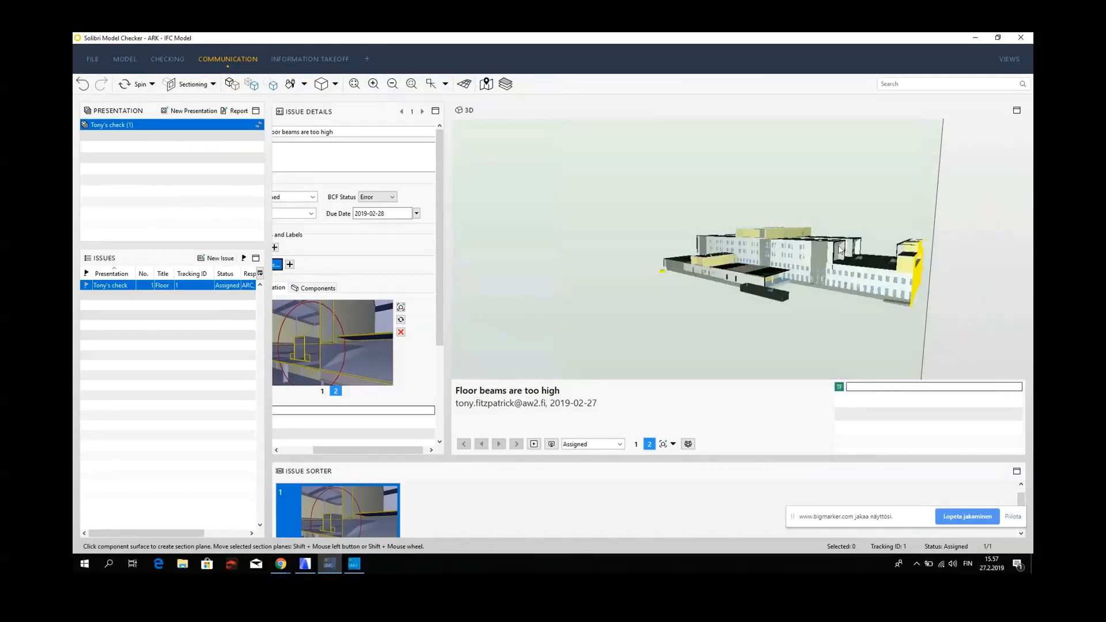
- Move the remaining section plane through the building to cut across its wings, checking the cut from several angles
{"action": "left_click_drag", "start_coordinate": [839, 250], "coordinate": [773, 249]}
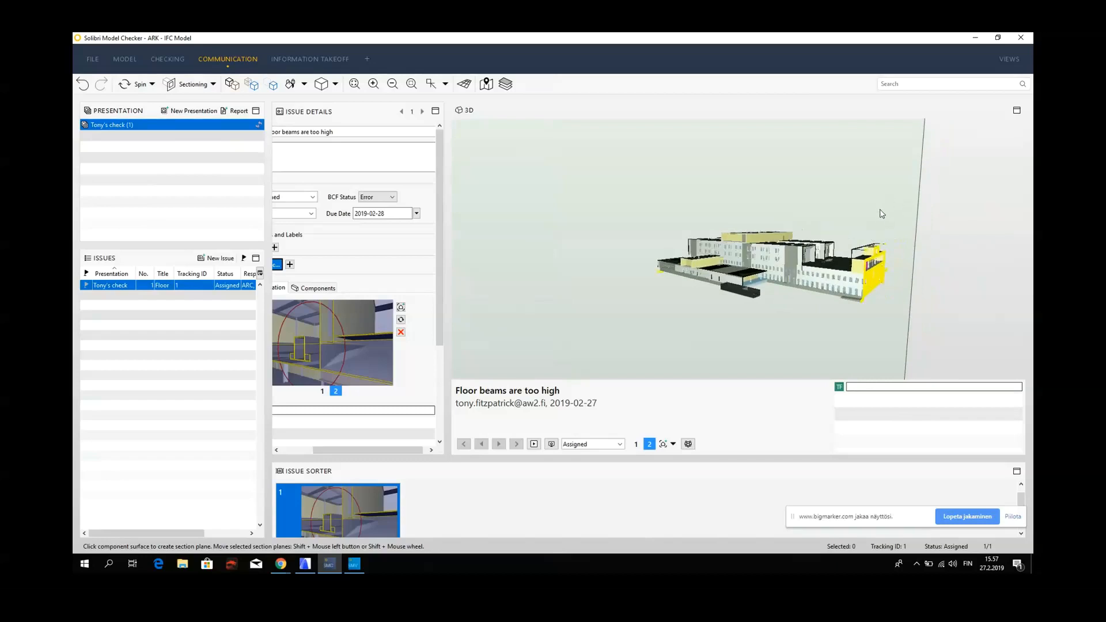
{"action": "left_click_drag", "start_coordinate": [873, 216], "coordinate": [712, 188]}
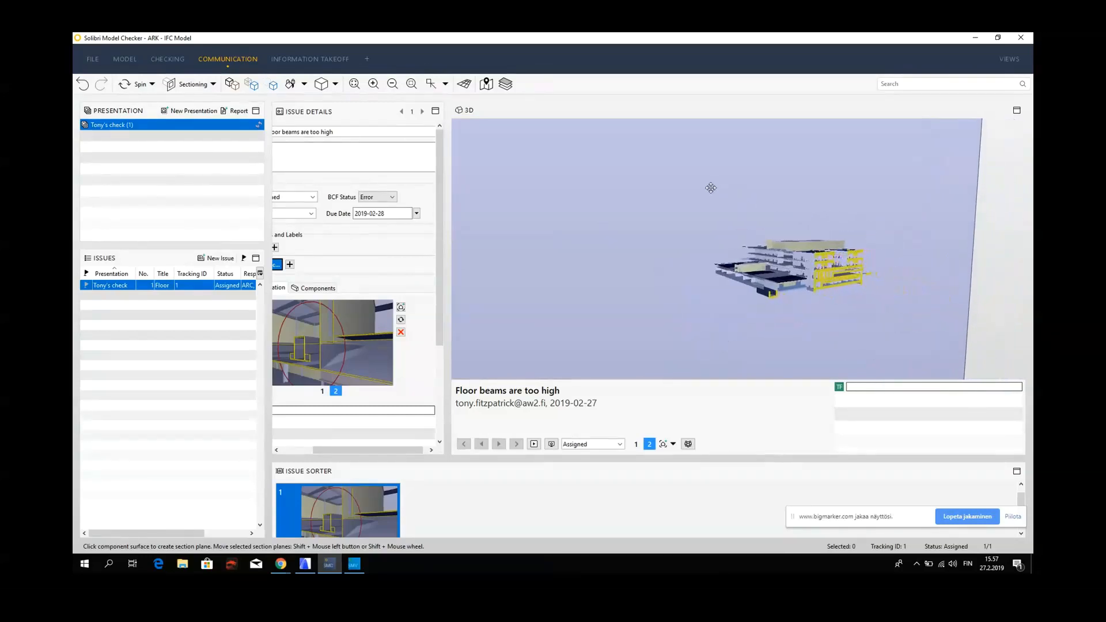
{"action": "scroll", "coordinate": [815, 254], "scroll_direction": "up", "scroll_amount": 1}
{"action": "scroll", "coordinate": [815, 254], "scroll_direction": "up", "scroll_amount": 1}
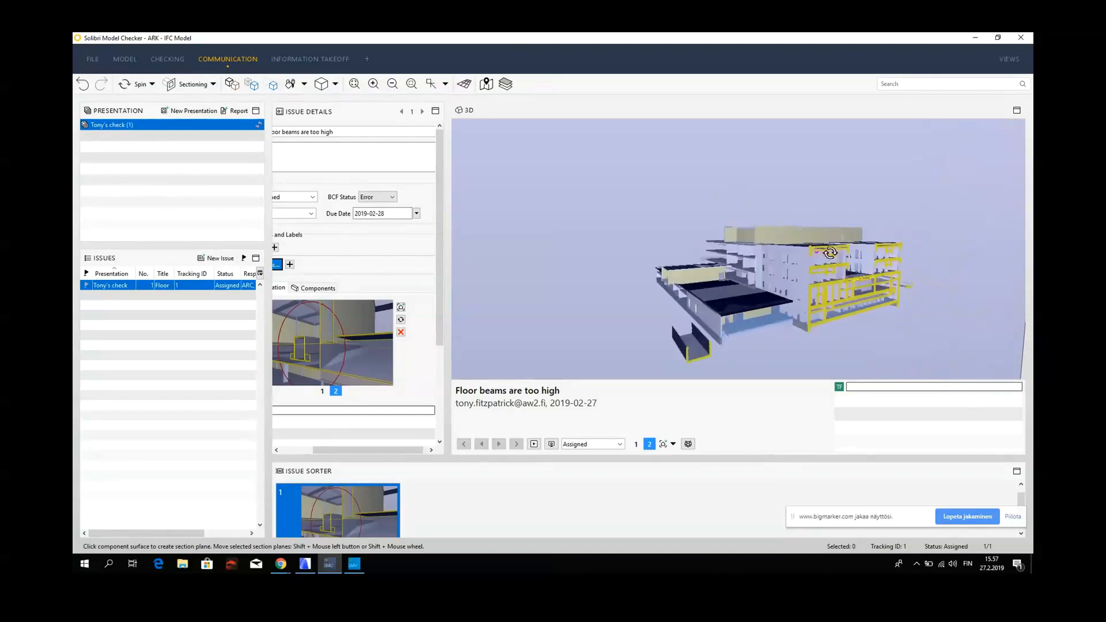
{"action": "scroll", "coordinate": [825, 252], "scroll_direction": "up", "scroll_amount": 2}
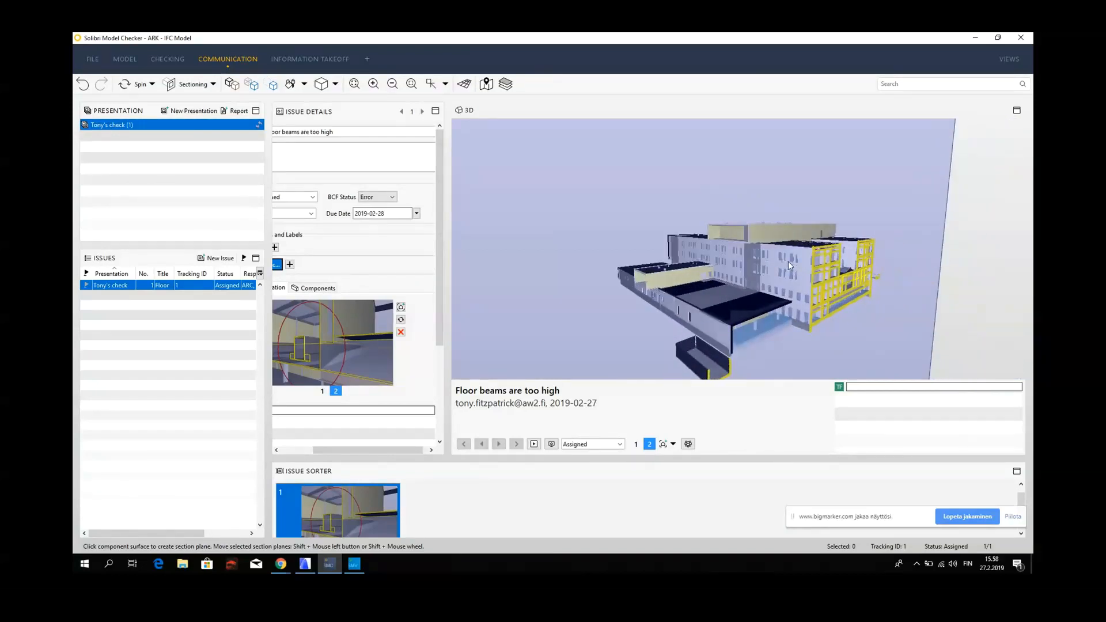
{"action": "scroll", "coordinate": [788, 261], "scroll_direction": "up", "scroll_amount": 2}
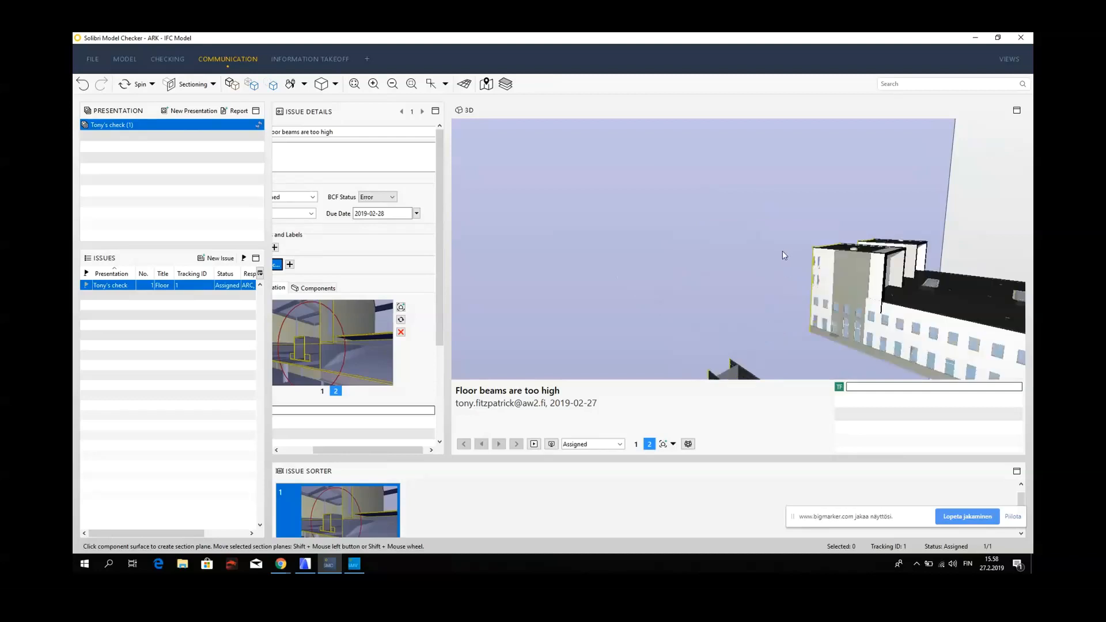
{"action": "left_click_drag", "start_coordinate": [782, 251], "coordinate": [605, 271]}
{"action": "scroll", "coordinate": [744, 239], "scroll_direction": "down", "scroll_amount": 6}
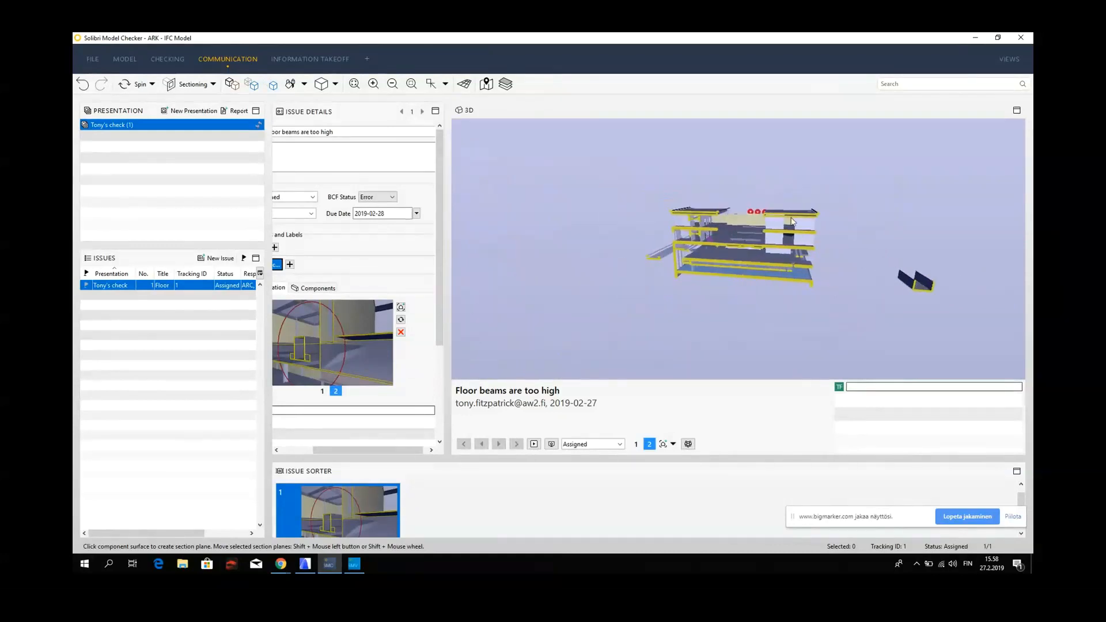
{"action": "scroll", "coordinate": [818, 200], "scroll_direction": "up", "scroll_amount": 3}
- Switch from the Sectioning tool to the Info tool
{"action": "left_click", "coordinate": [212, 84]}
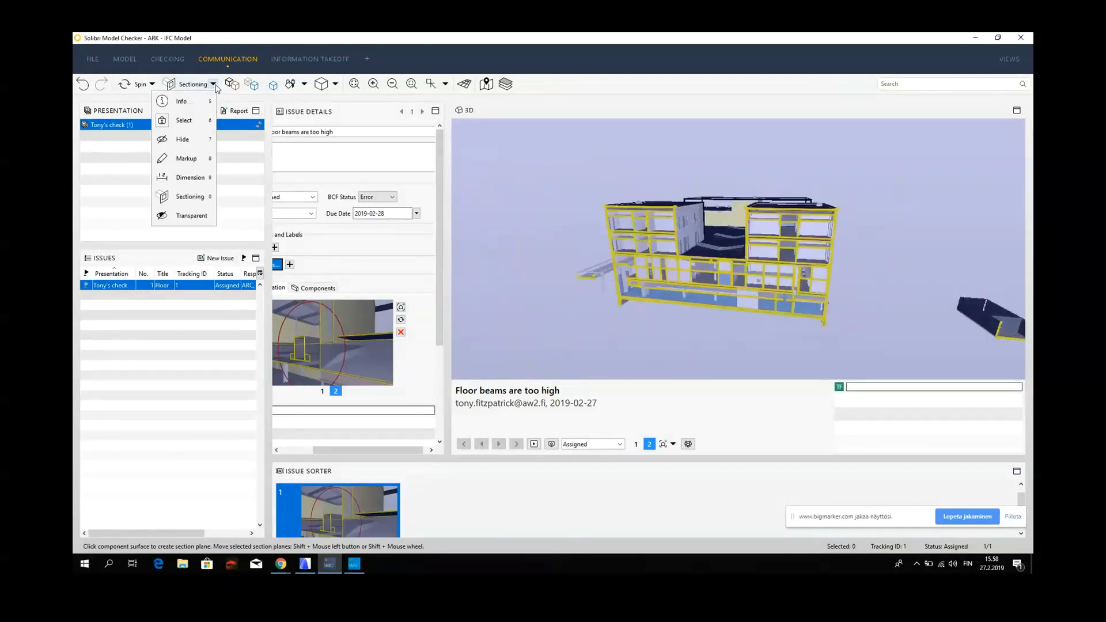
{"action": "left_click", "coordinate": [183, 102]}
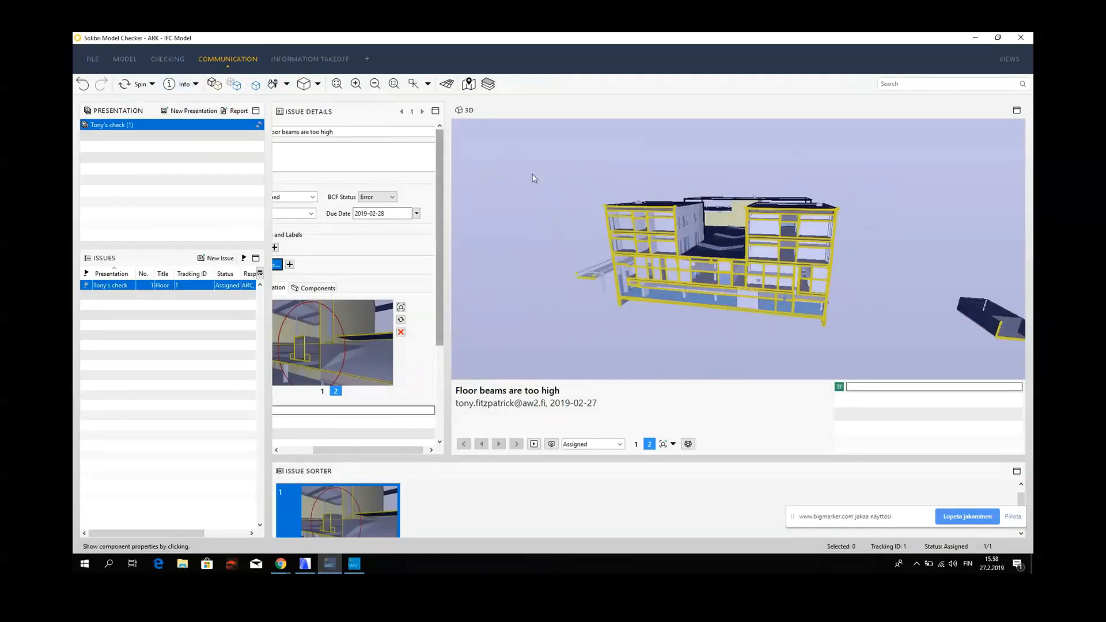
- Start adding a model and browse the Z: data drive to the 3 ERIKOIS_SUUN folder of 17-24 RATAMO CAREA
{"action": "left_click", "coordinate": [93, 61]}
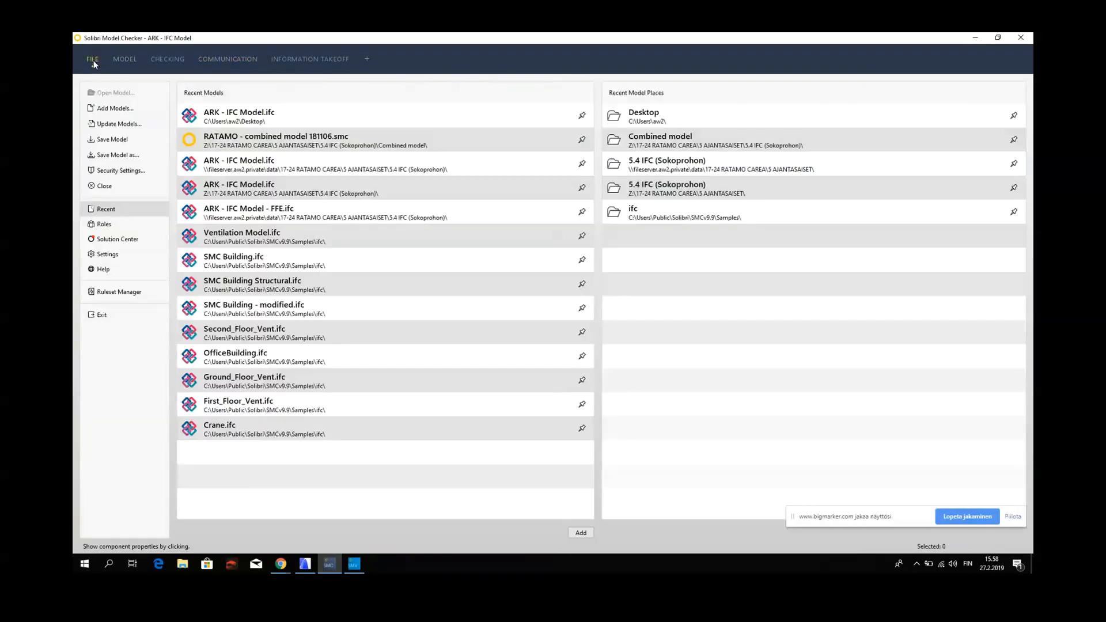
{"action": "left_click", "coordinate": [114, 109]}
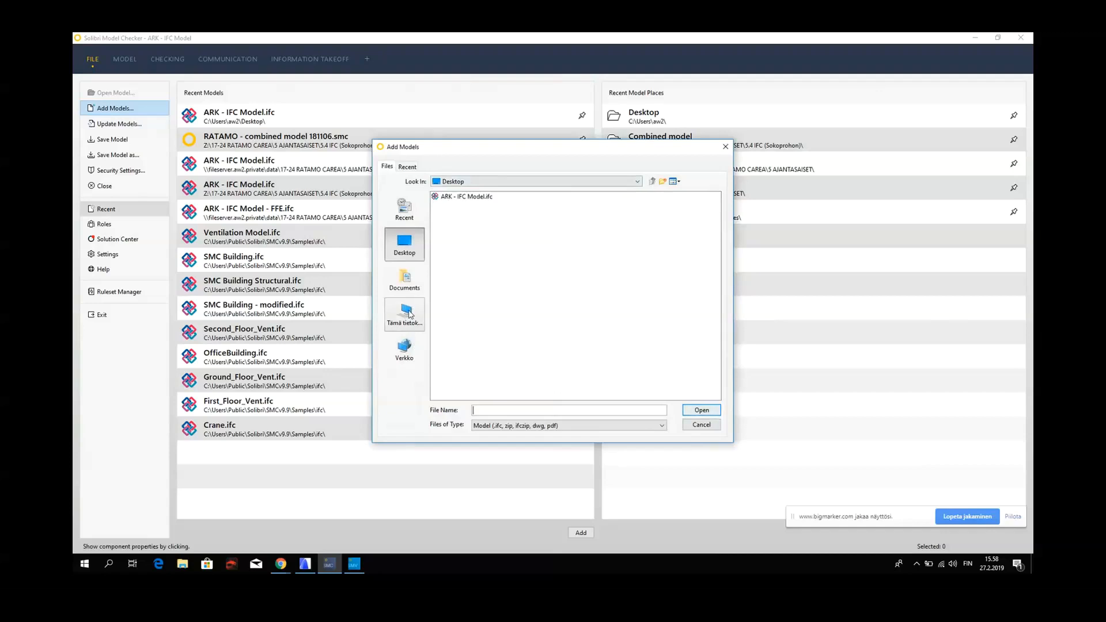
{"action": "left_click", "coordinate": [412, 313]}
{"action": "left_click", "coordinate": [460, 324]}
{"action": "double_click", "coordinate": [460, 325]}
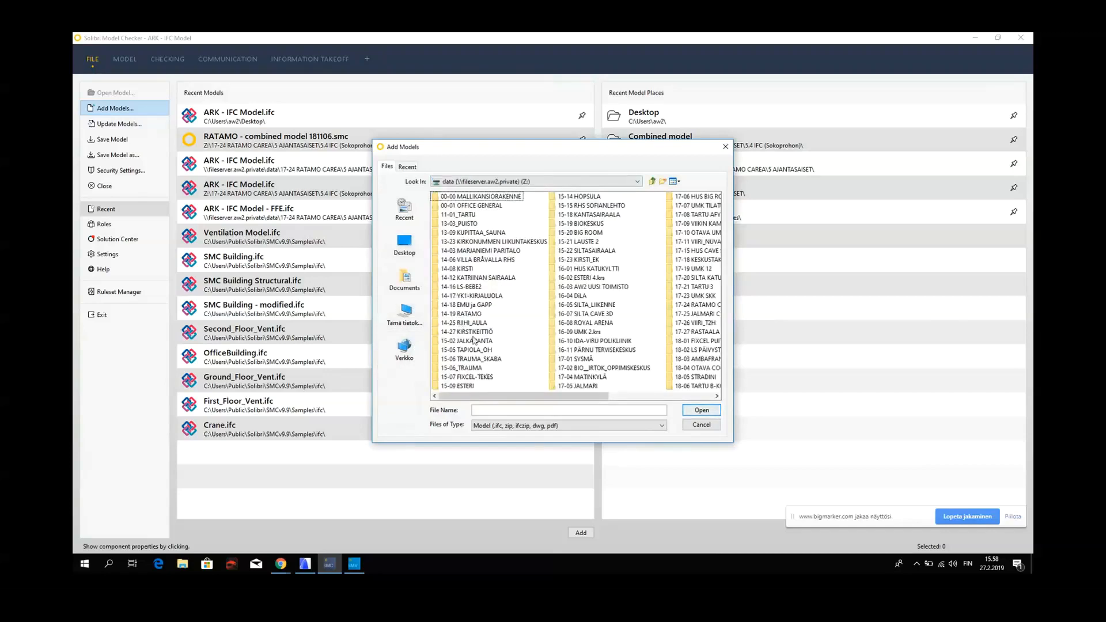
{"action": "double_click", "coordinate": [700, 304]}
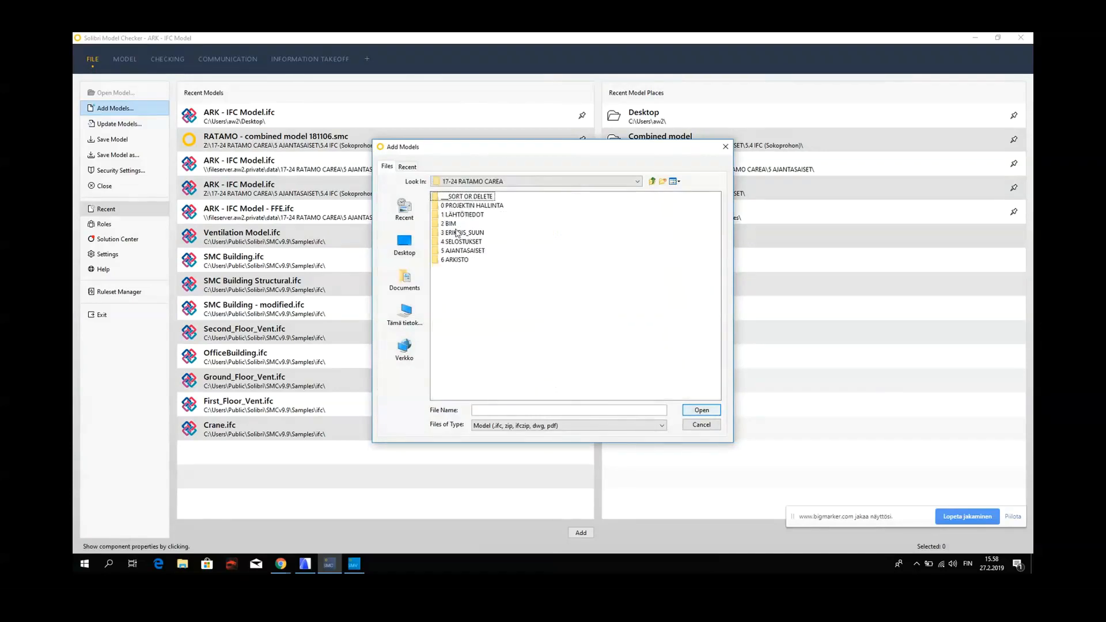
{"action": "double_click", "coordinate": [465, 234]}
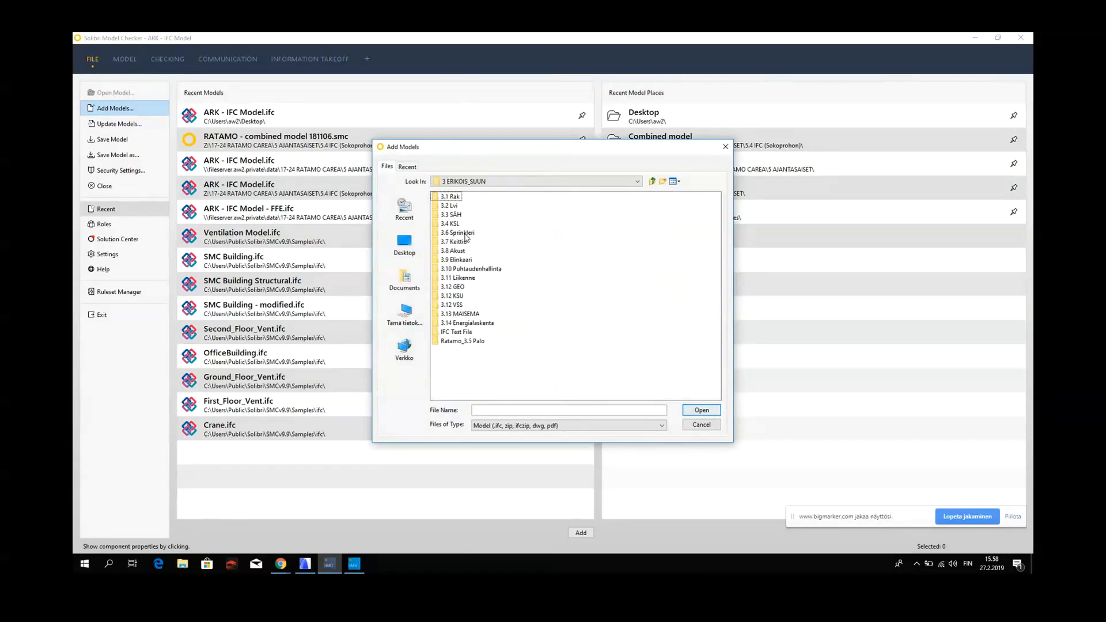
- Add LV - IFC Model.ifc from the IFC Models folder inside 3.2 Lvi
{"action": "double_click", "coordinate": [454, 197]}
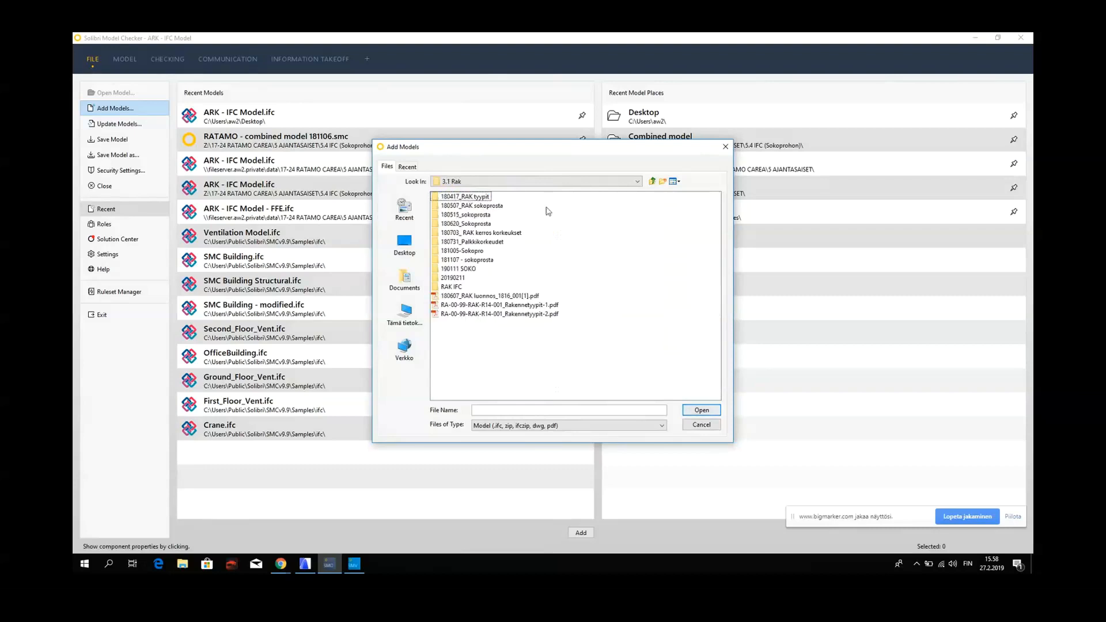
{"action": "left_click", "coordinate": [653, 182]}
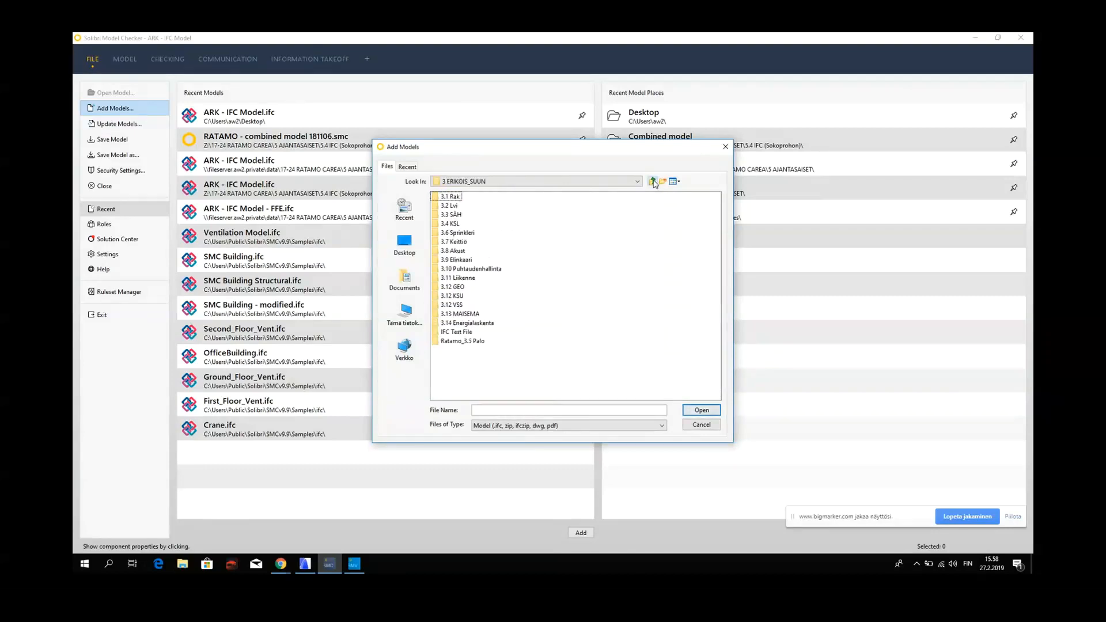
{"action": "left_click", "coordinate": [455, 207]}
{"action": "double_click", "coordinate": [454, 207]}
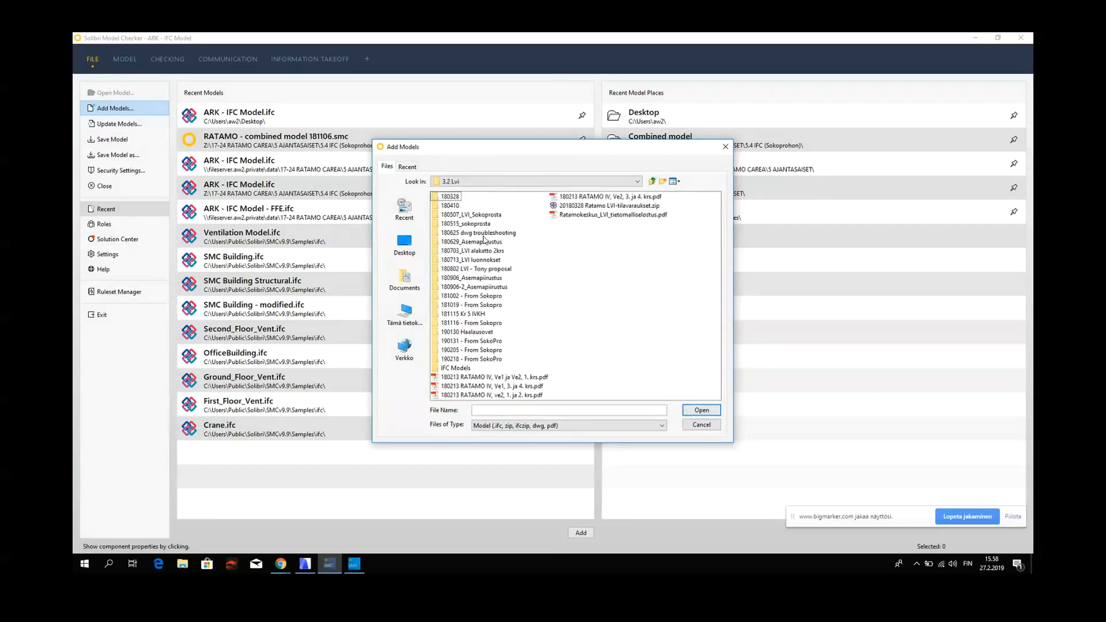
{"action": "double_click", "coordinate": [455, 368]}
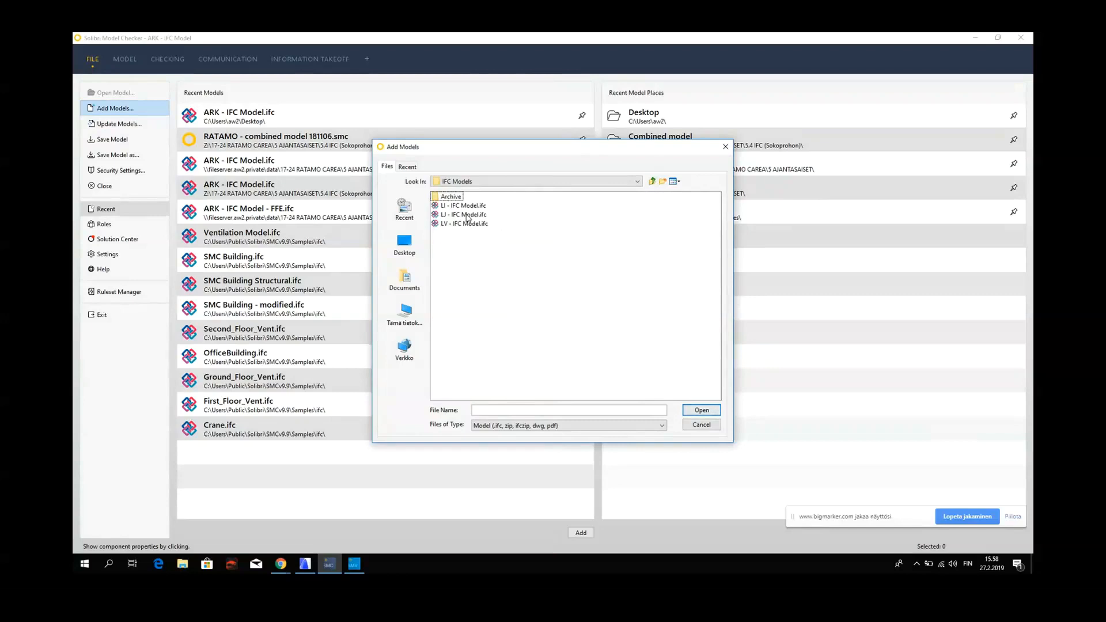
{"action": "left_click", "coordinate": [464, 225]}
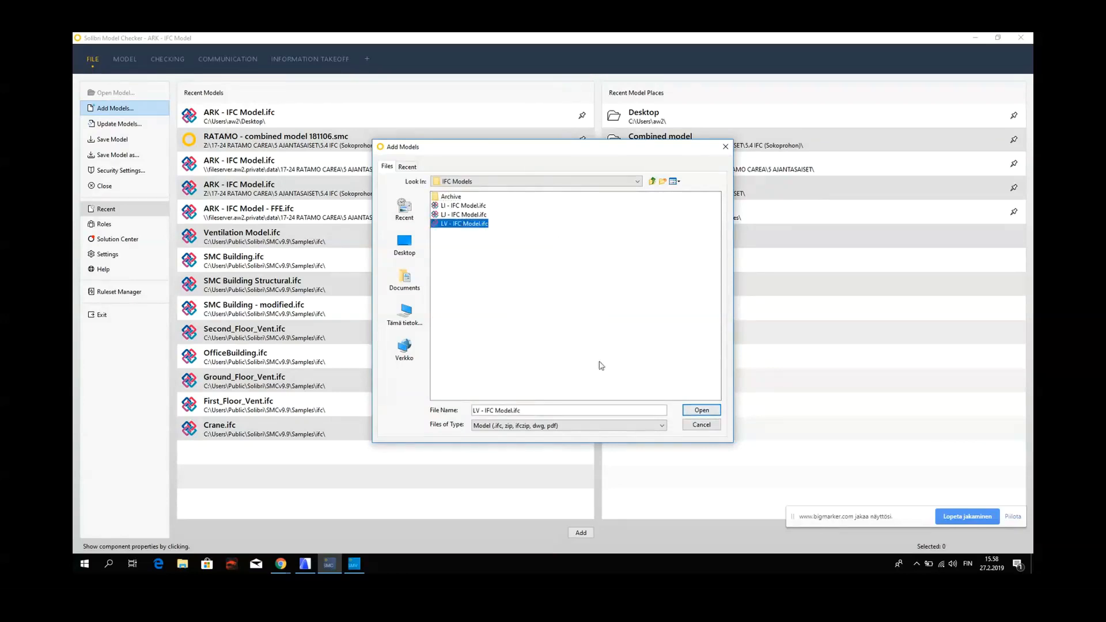
{"action": "left_click", "coordinate": [697, 411]}
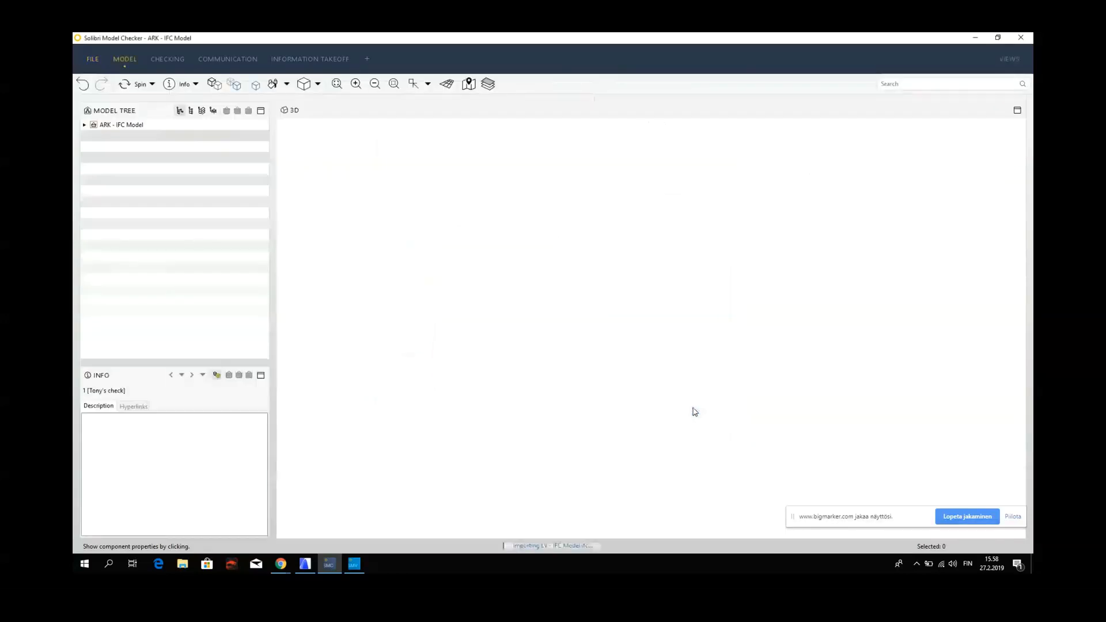
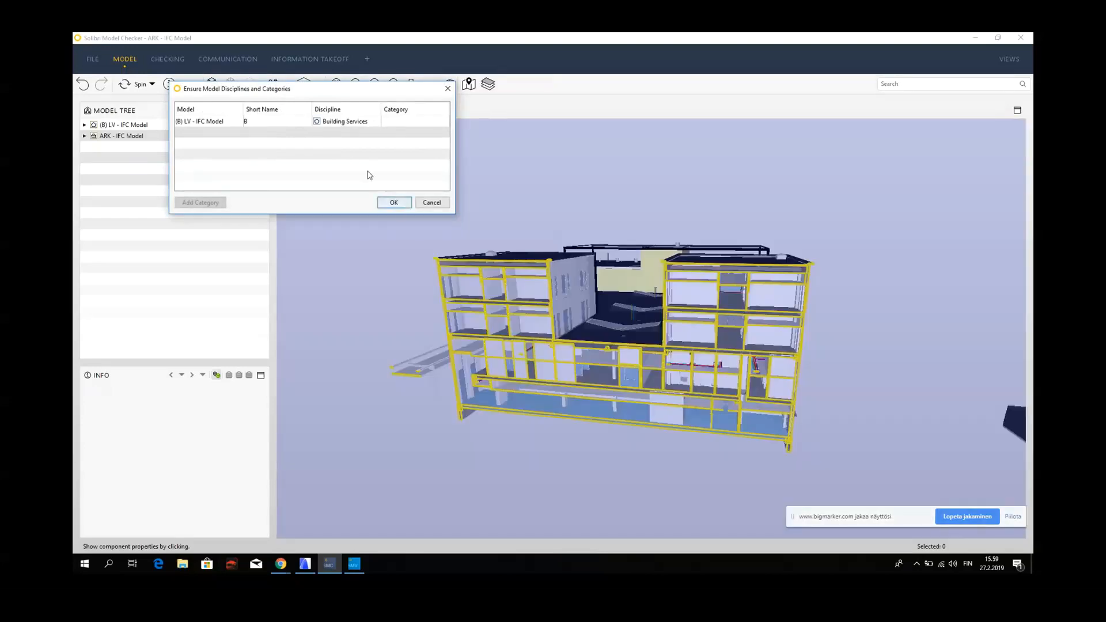
- Assign the Ventilation discipline to the added LV - IFC Model and accept the model disciplines
{"action": "left_click", "coordinate": [346, 121]}
{"action": "left_click", "coordinate": [375, 121]}
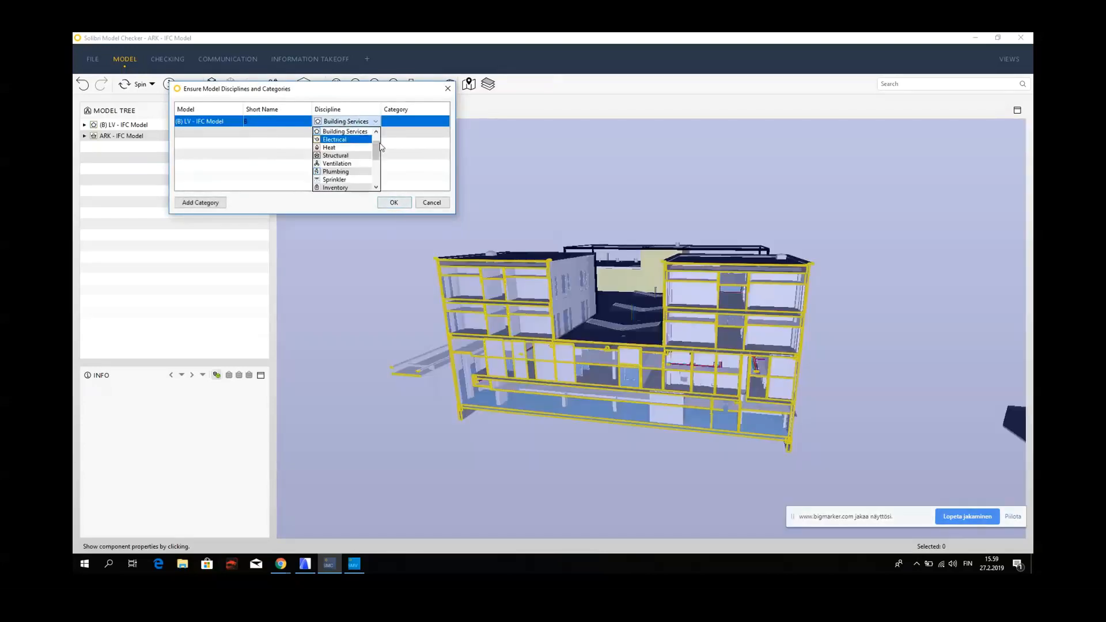
{"action": "left_click", "coordinate": [351, 172]}
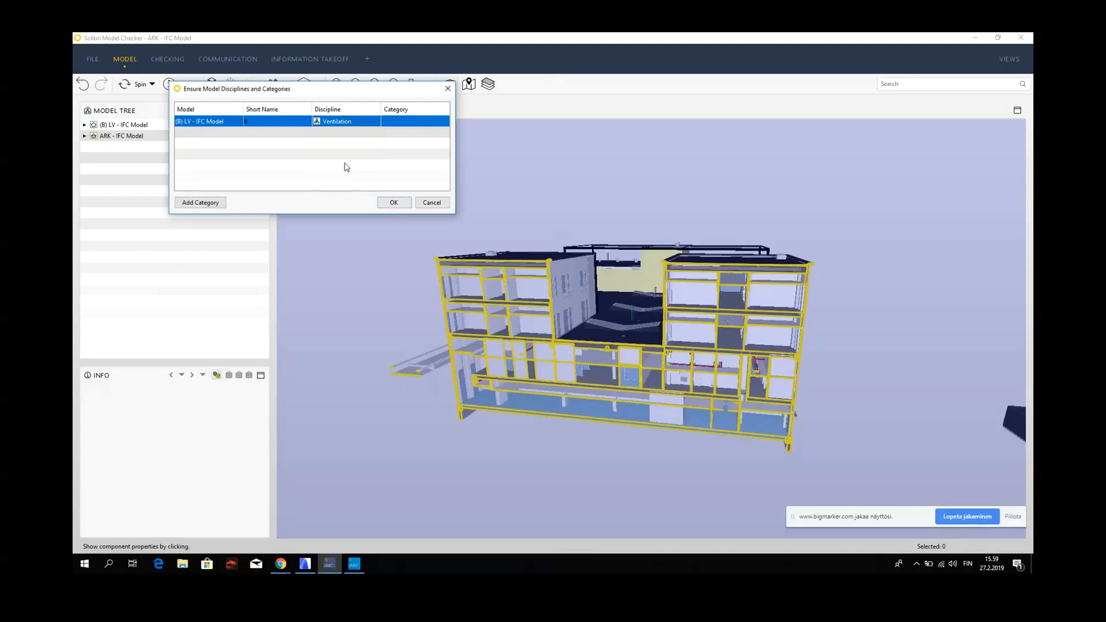
{"action": "left_click", "coordinate": [395, 202]}
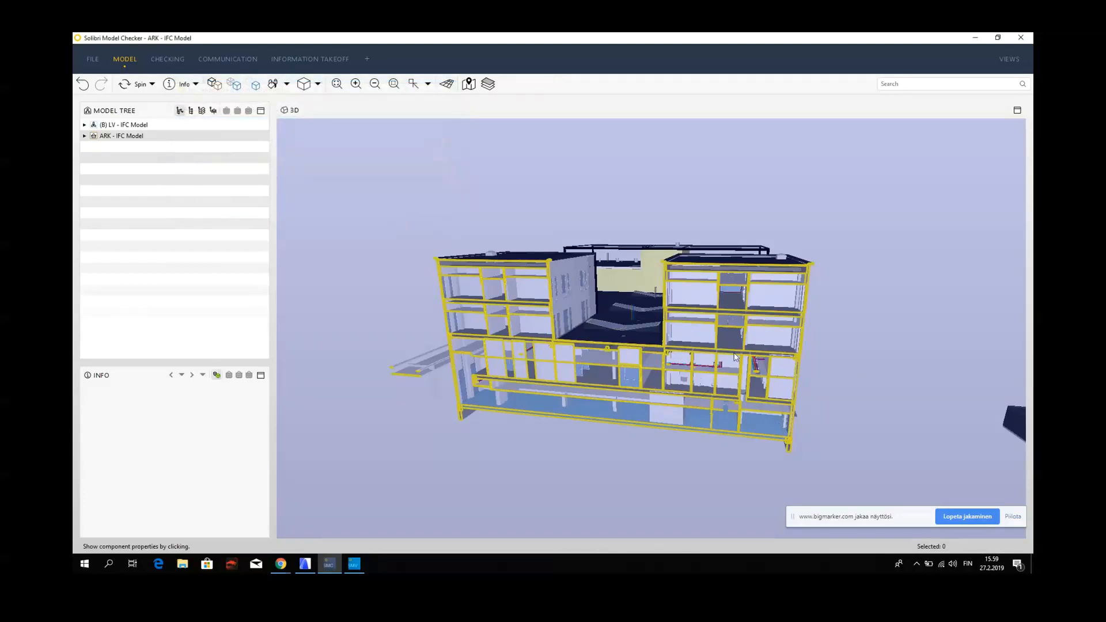
- Examine the added pipes inside the sectioned building, close up and from several angles
{"action": "scroll", "coordinate": [735, 357], "scroll_direction": "up", "scroll_amount": 8}
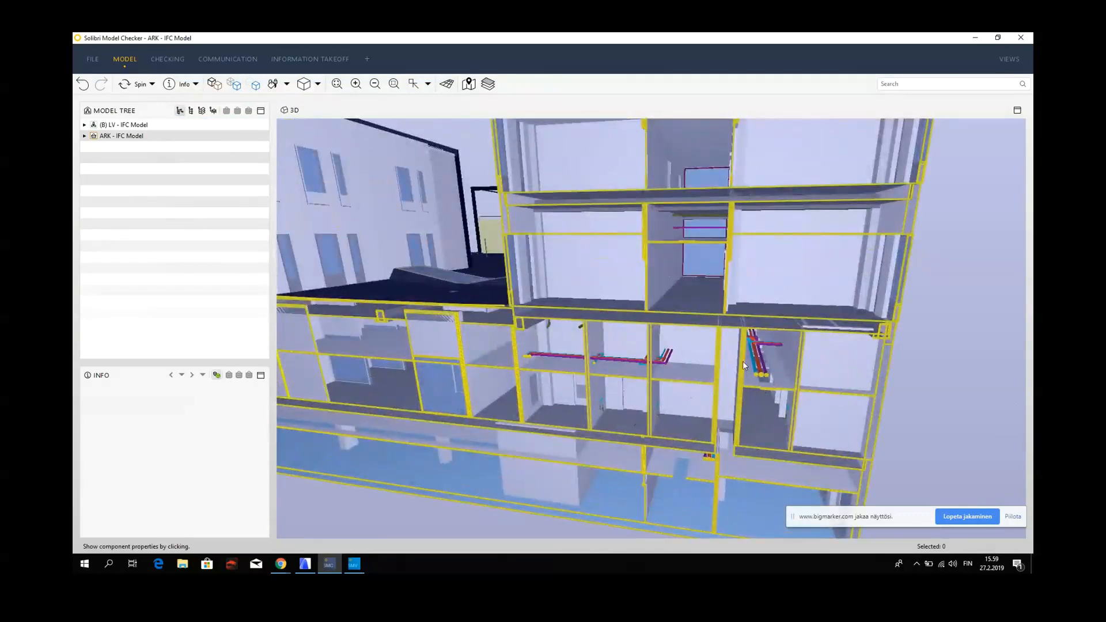
{"action": "mouse_move", "coordinate": [735, 357]}
{"action": "scroll", "coordinate": [734, 357], "scroll_direction": "down", "scroll_amount": 10}
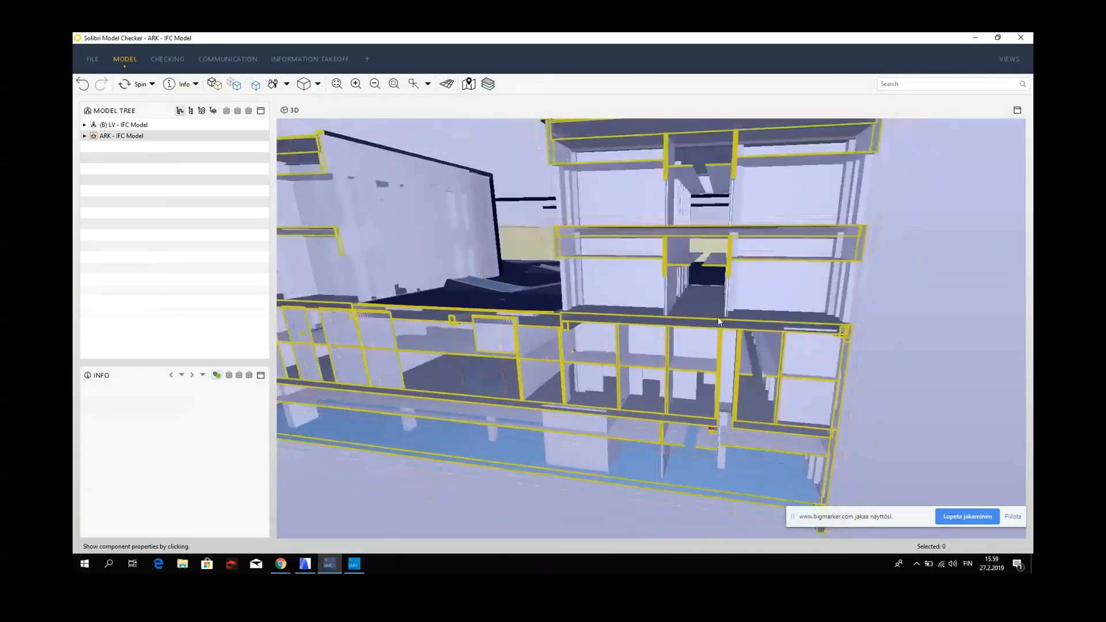
{"action": "middle_click_drag", "start_coordinate": [648, 401], "coordinate": [706, 395]}
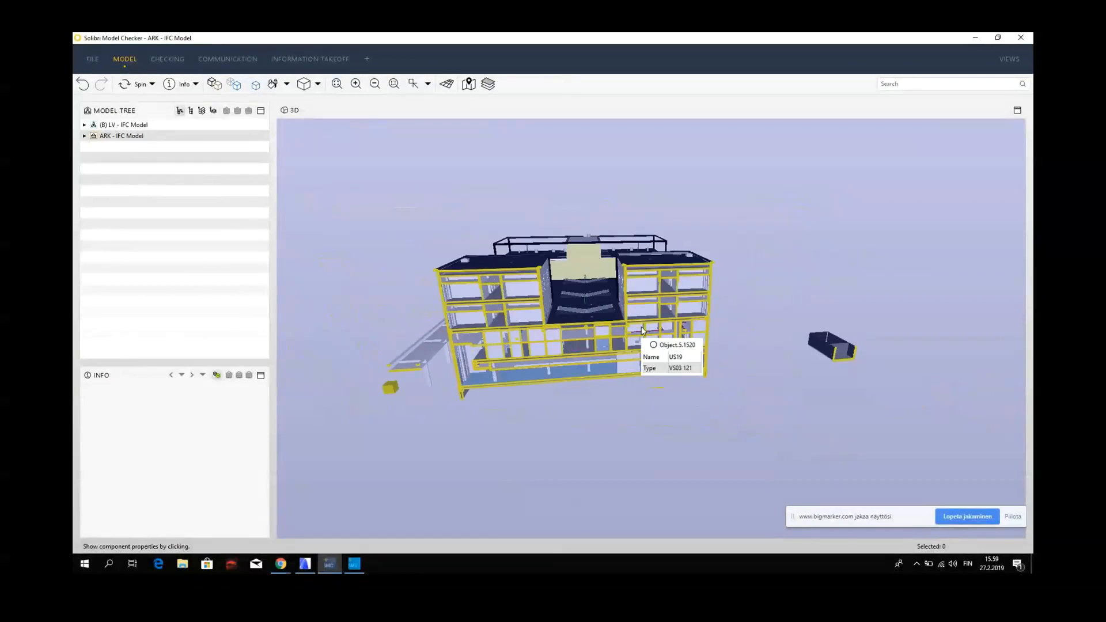
{"action": "mouse_move", "coordinate": [642, 324]}
{"action": "left_mouse_down"}
{"action": "mouse_move", "coordinate": [736, 380]}
{"action": "mouse_move", "coordinate": [472, 321]}
{"action": "mouse_move", "coordinate": [669, 370]}
{"action": "mouse_move", "coordinate": [600, 378]}
{"action": "mouse_move", "coordinate": [568, 361]}
{"action": "mouse_move", "coordinate": [558, 339]}
{"action": "mouse_move", "coordinate": [624, 331]}
{"action": "left_mouse_up"}
{"action": "scroll", "coordinate": [644, 322], "scroll_direction": "up", "scroll_amount": 6}
{"action": "scroll", "coordinate": [644, 321], "scroll_direction": "down", "scroll_amount": 6}
{"action": "scroll", "coordinate": [702, 365], "scroll_direction": "up", "scroll_amount": 6}
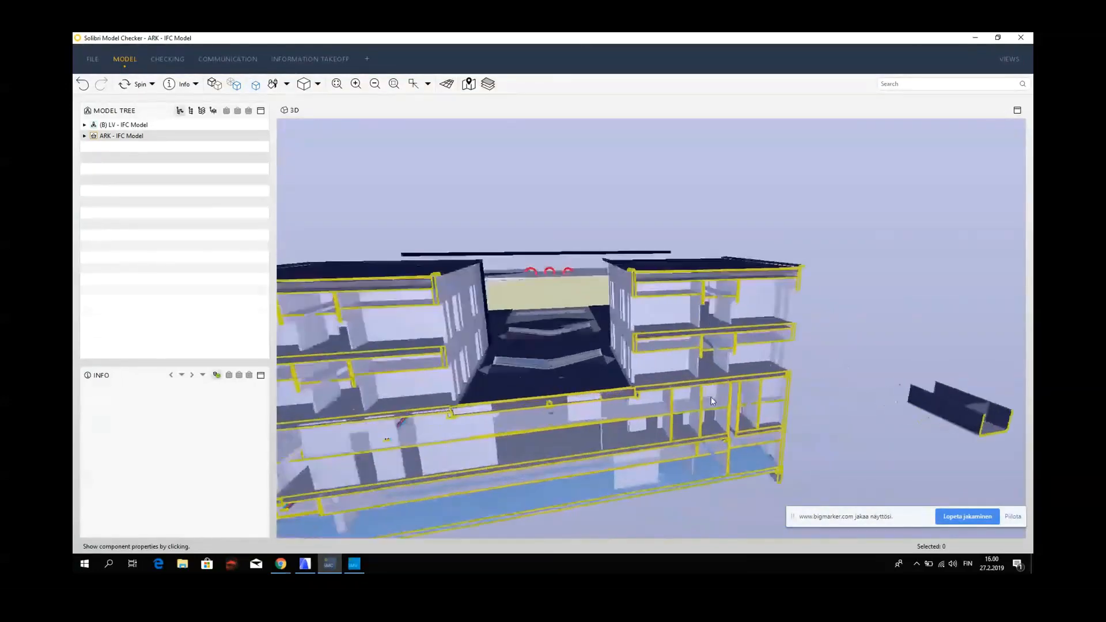
- Try to paint components in the 3D view with a colour
{"action": "left_click", "coordinate": [195, 84]}
{"action": "left_click", "coordinate": [273, 84]}
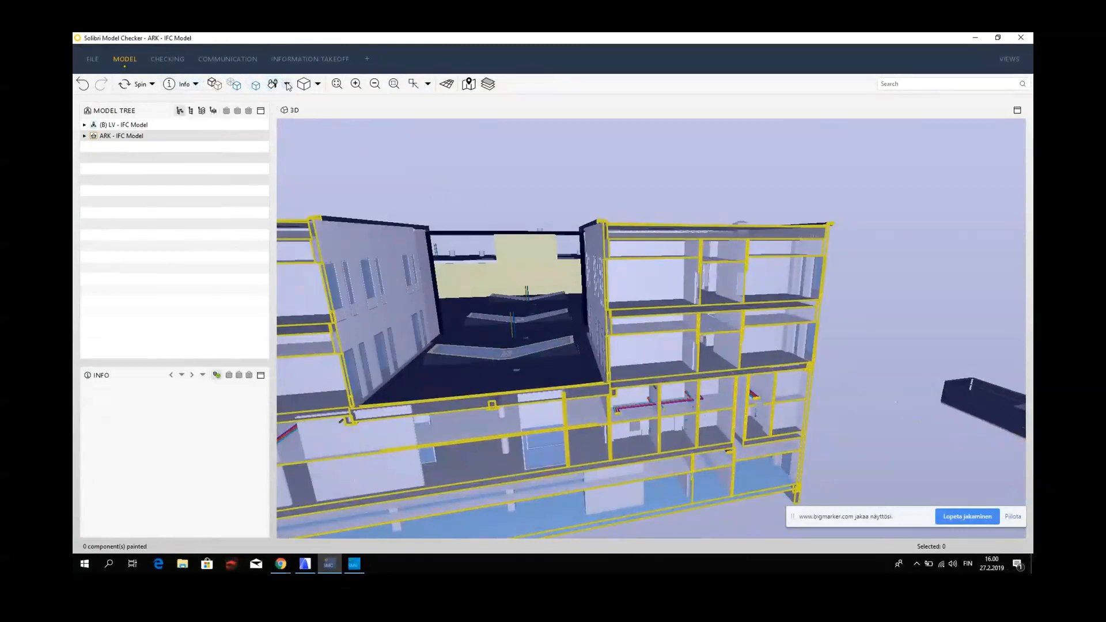
{"action": "left_click", "coordinate": [286, 84]}
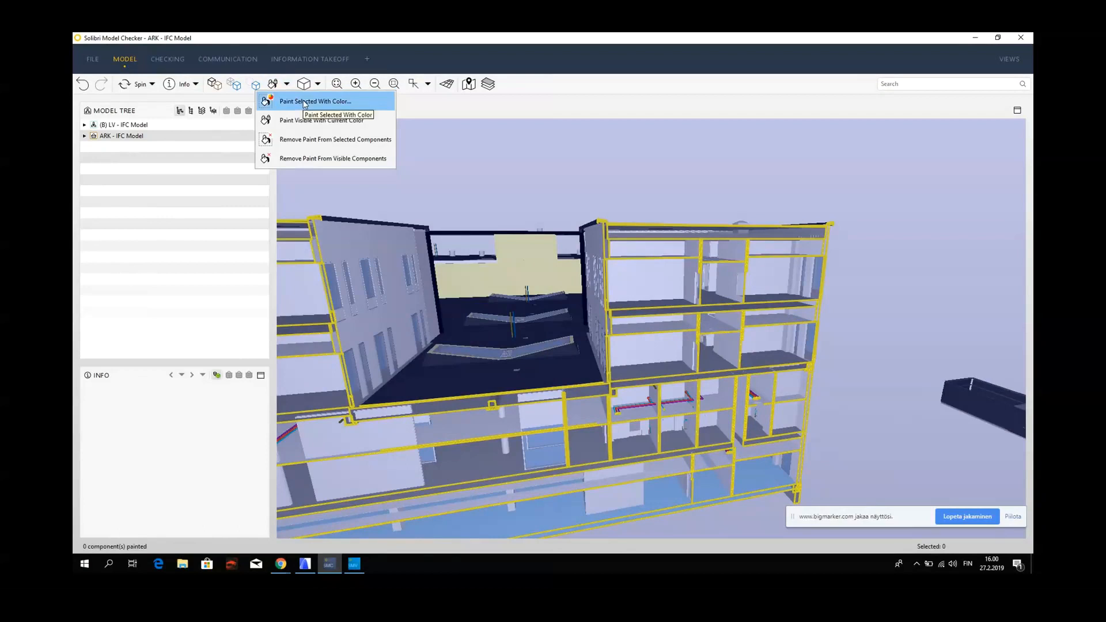
{"action": "left_click", "coordinate": [305, 102]}
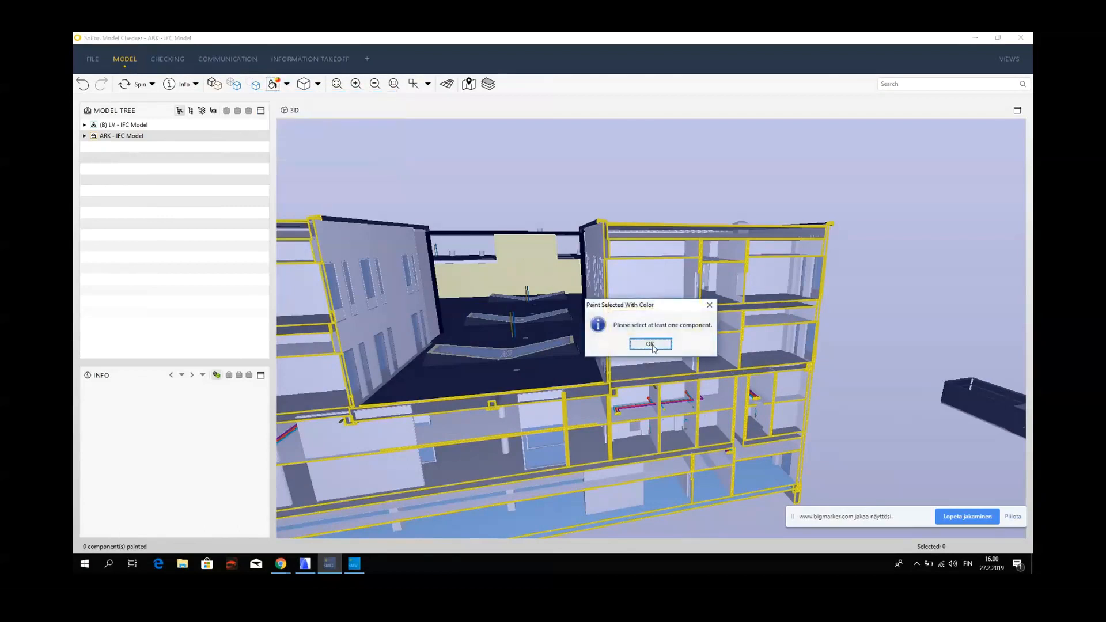
{"action": "left_click", "coordinate": [650, 348]}
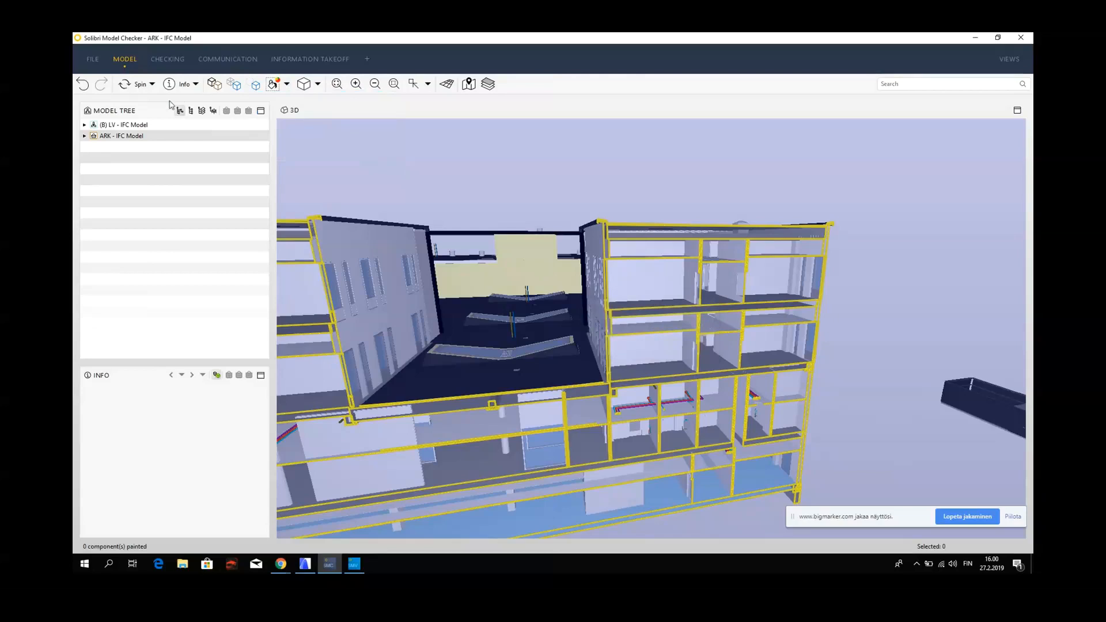
- Select the LV - IFC Model in the model tree and view its properties alongside the sectioned building
{"action": "left_click", "coordinate": [92, 125]}
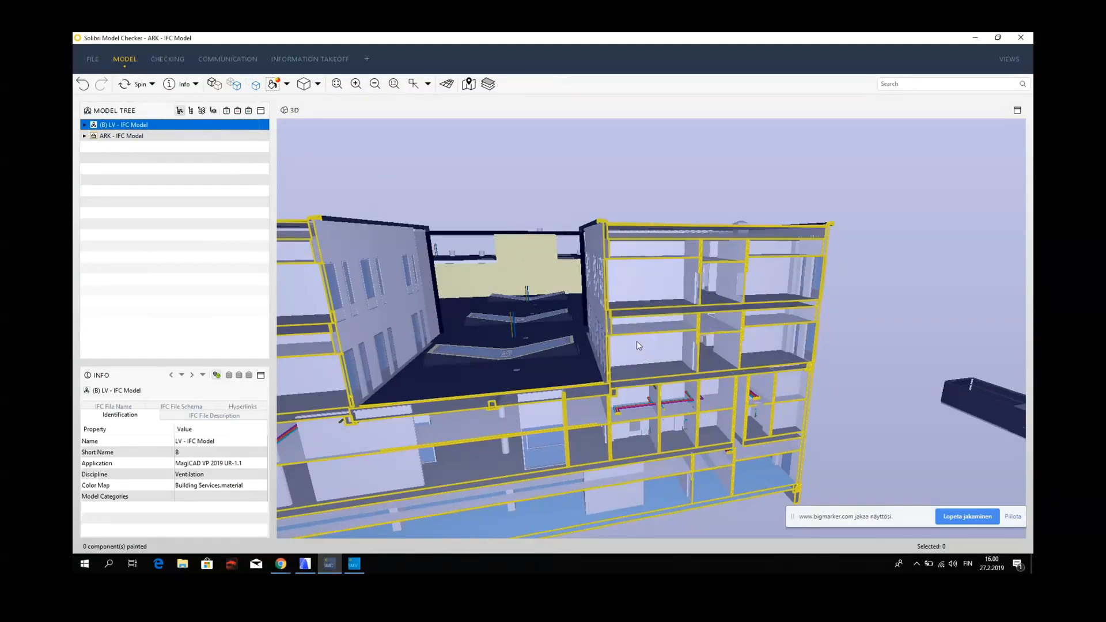
{"action": "mouse_move", "coordinate": [638, 346]}
{"action": "scroll", "coordinate": [725, 408], "scroll_direction": "down", "scroll_amount": 3}
{"action": "middle_click_drag", "start_coordinate": [634, 398], "coordinate": [580, 386]}
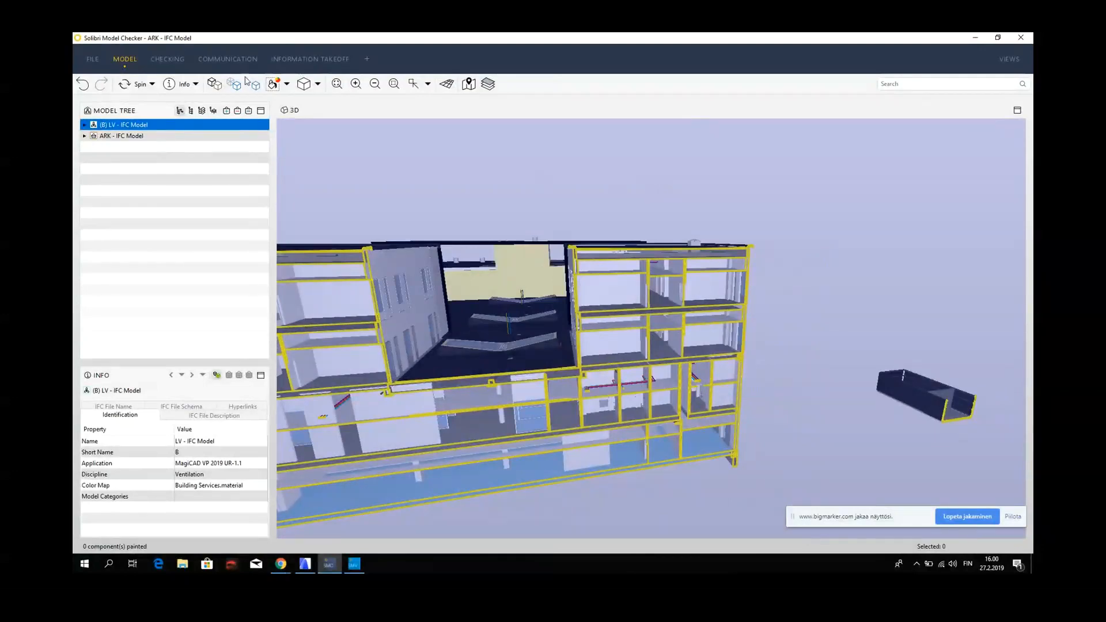
- Activate the Sectioning tool and remove the section plane so the whole building is shown uncut
{"action": "left_click", "coordinate": [196, 85]}
{"action": "left_click", "coordinate": [197, 195]}
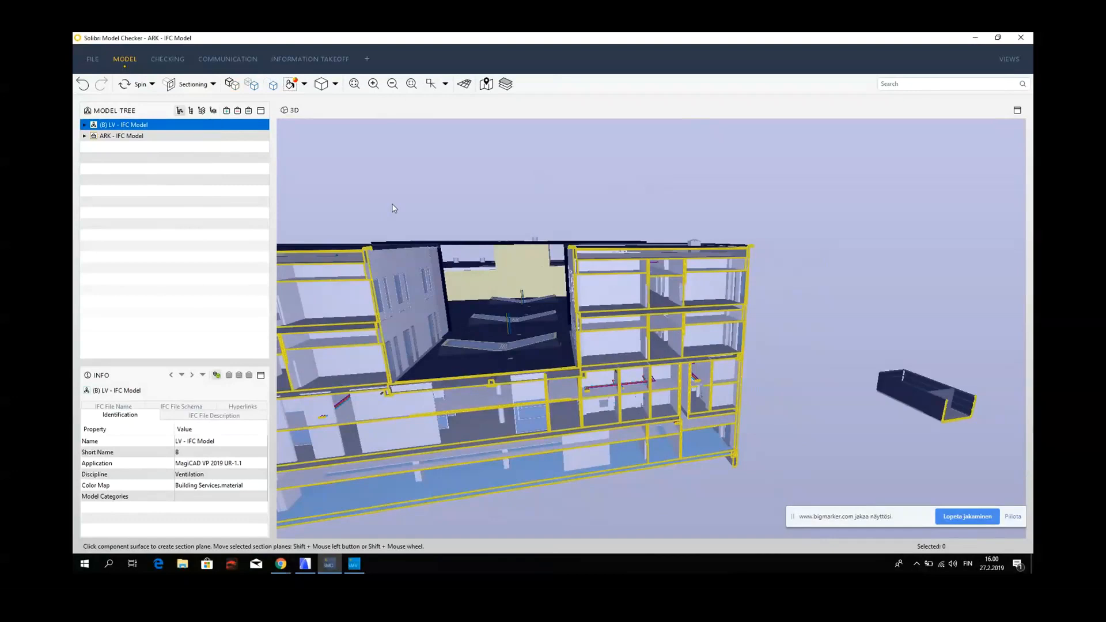
{"action": "scroll", "coordinate": [392, 204], "scroll_direction": "up", "scroll_amount": 3}
{"action": "scroll", "coordinate": [560, 291], "scroll_direction": "down", "scroll_amount": 8}
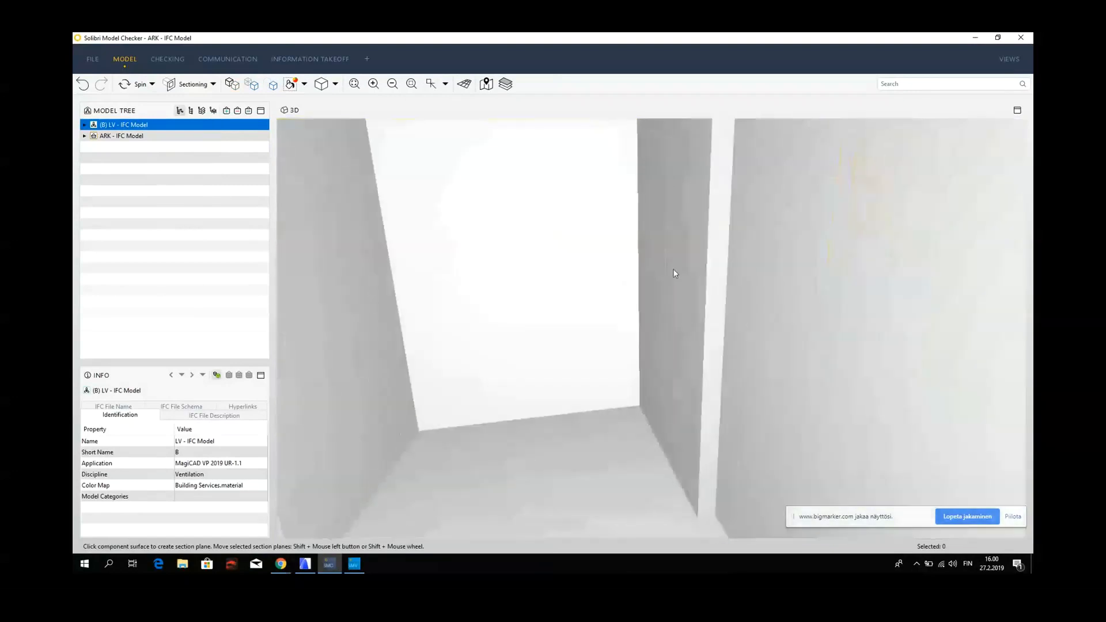
{"action": "scroll", "coordinate": [651, 310], "scroll_direction": "down", "scroll_amount": 6}
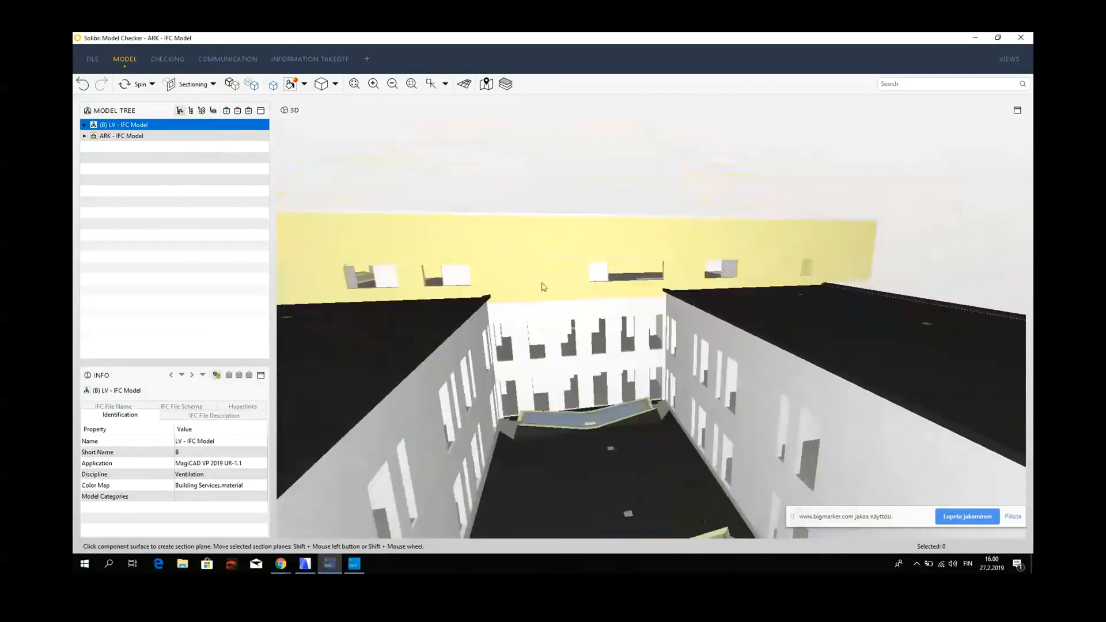
{"action": "left_click_drag", "start_coordinate": [558, 323], "coordinate": [369, 222]}
{"action": "scroll", "coordinate": [712, 340], "scroll_direction": "down", "scroll_amount": 3}
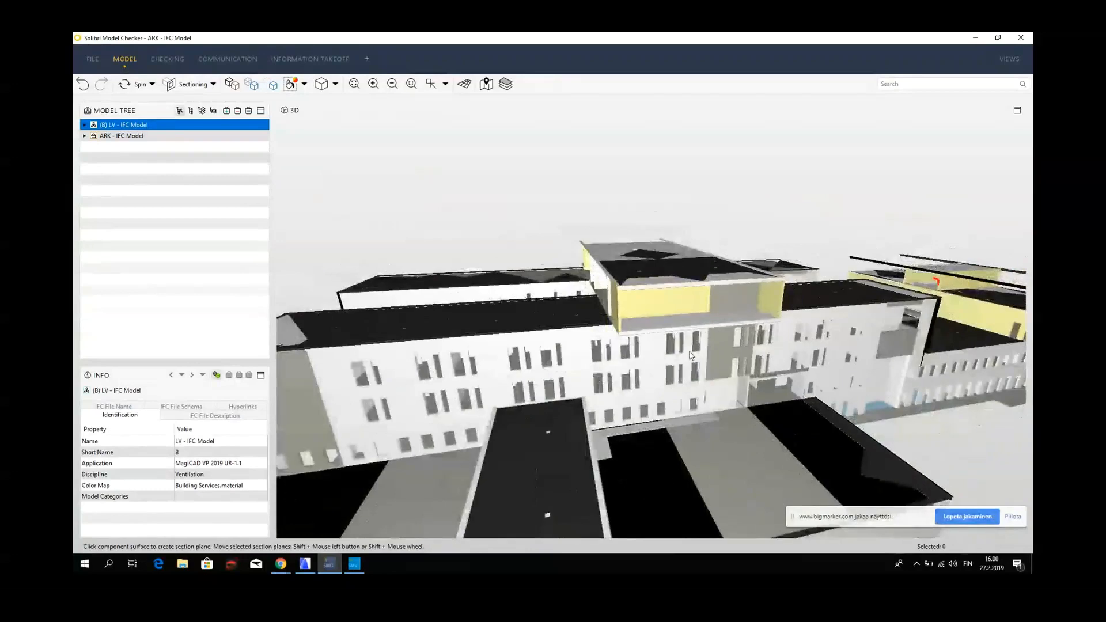
{"action": "left_click_drag", "start_coordinate": [653, 339], "coordinate": [749, 394]}
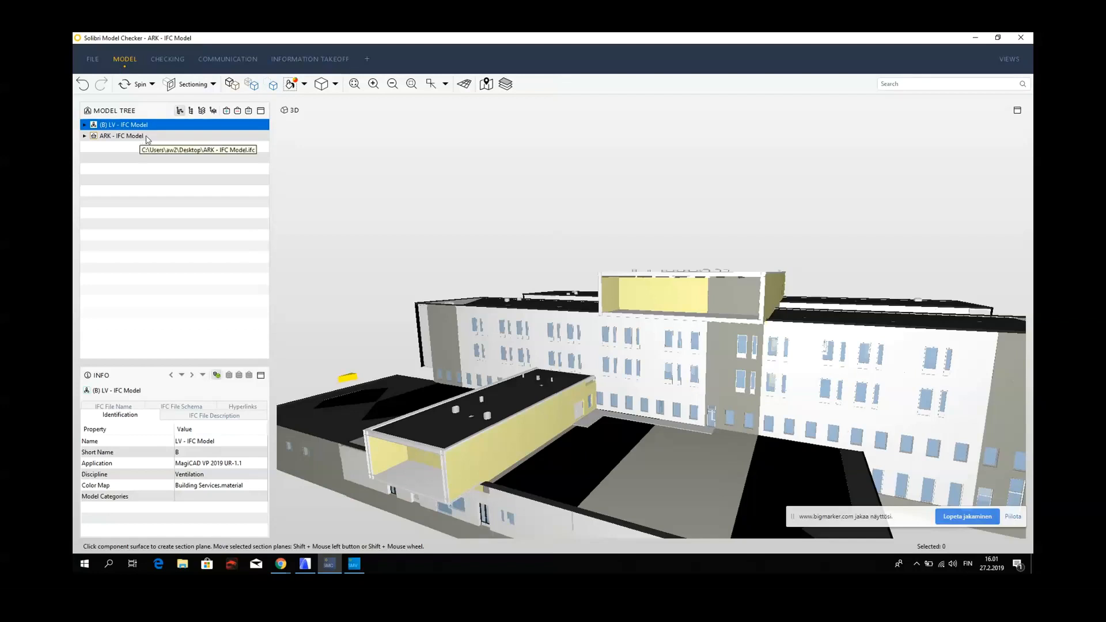
- Remove the ARK - IFC Model from the 3D view, leaving only the LV model's pipework
{"action": "left_click", "coordinate": [147, 140]}
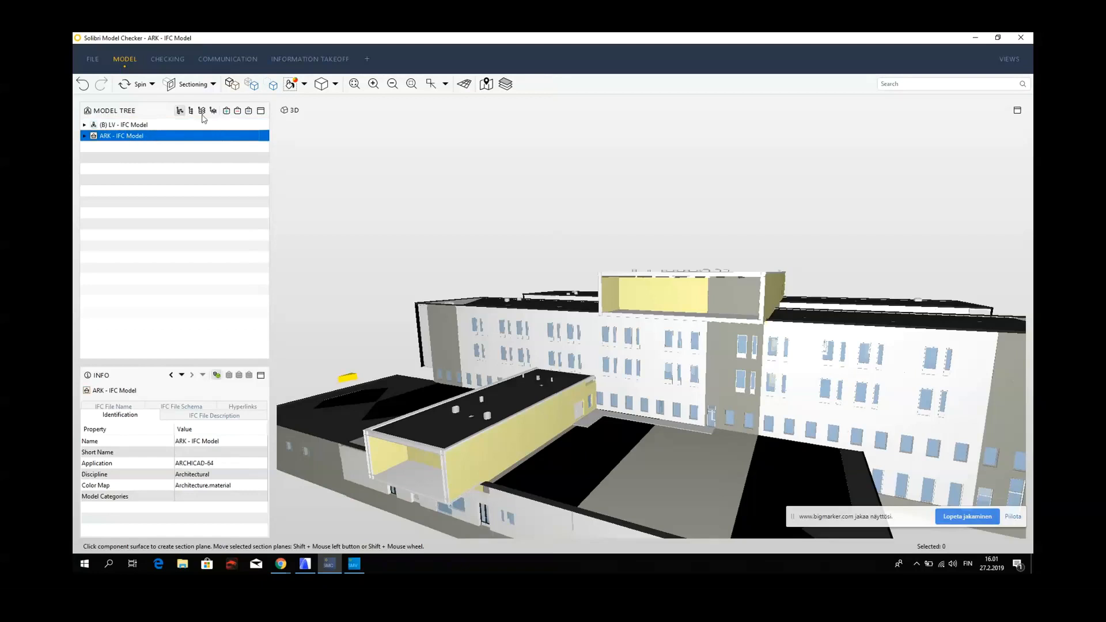
{"action": "left_click", "coordinate": [238, 111]}
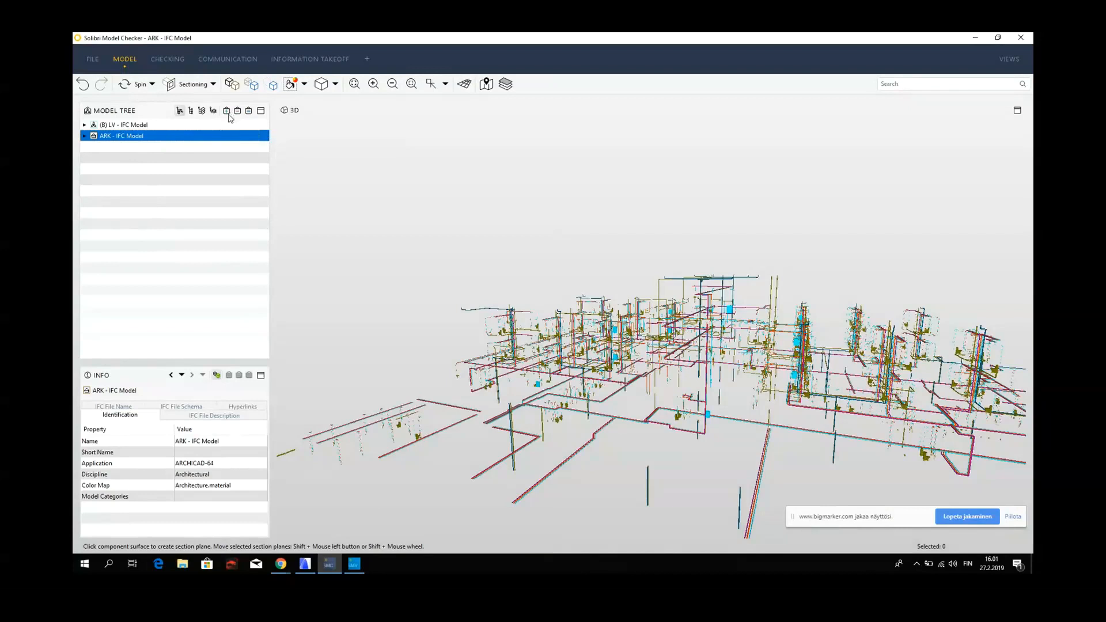
- Show both IFC models in the 3D view and take the LV - IFC Model back out, leaving only the ARK model
{"action": "left_click", "coordinate": [143, 126], "text": "ctrl"}
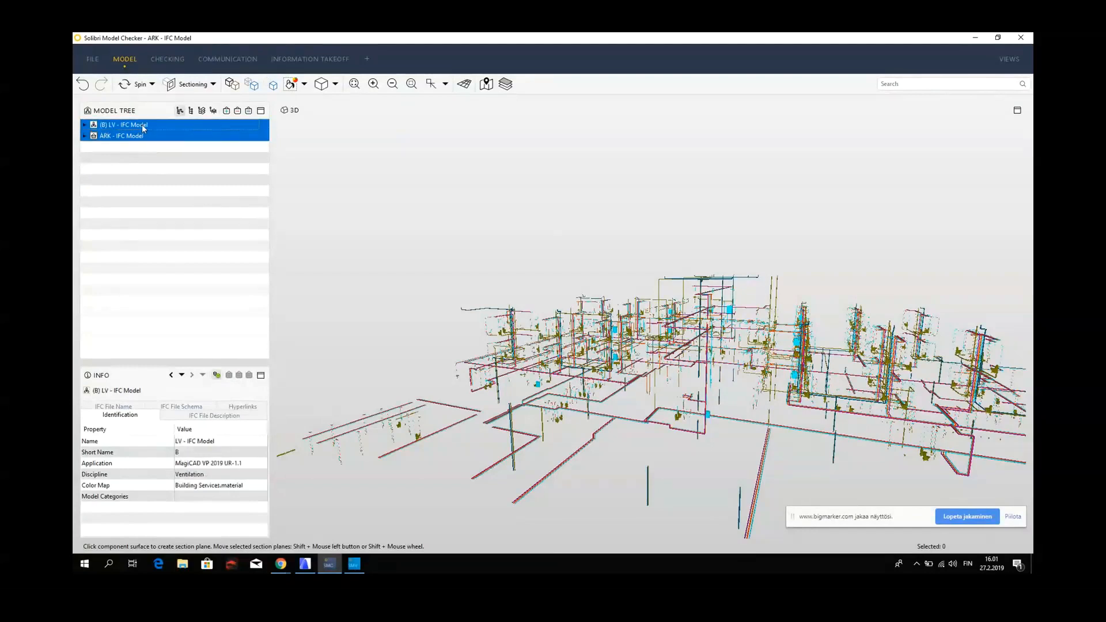
{"action": "left_click", "coordinate": [251, 114]}
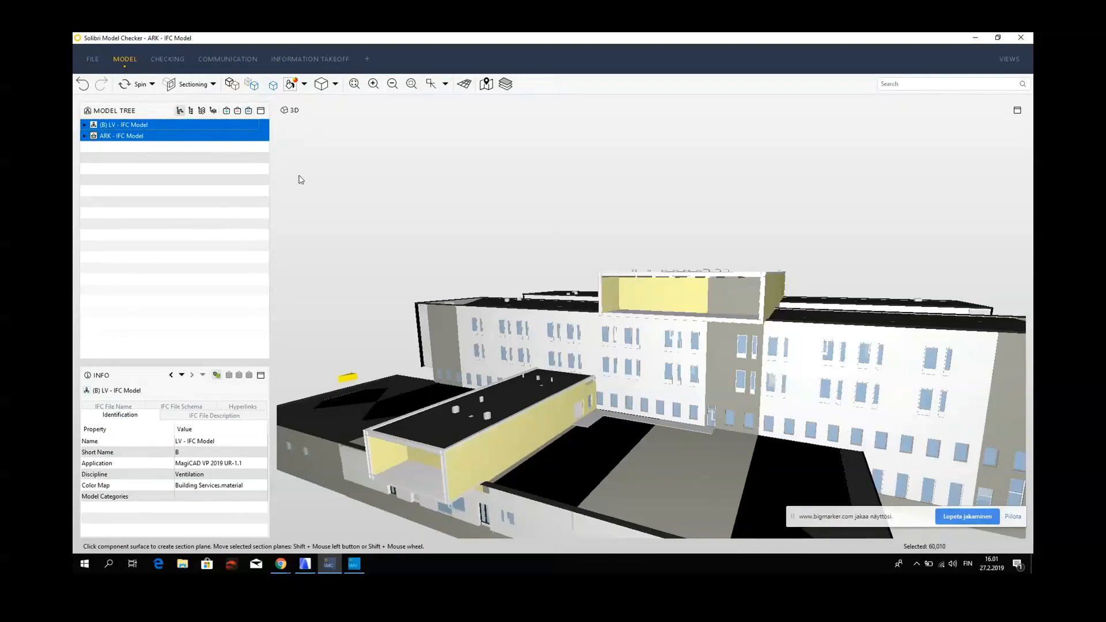
{"action": "left_click", "coordinate": [133, 125]}
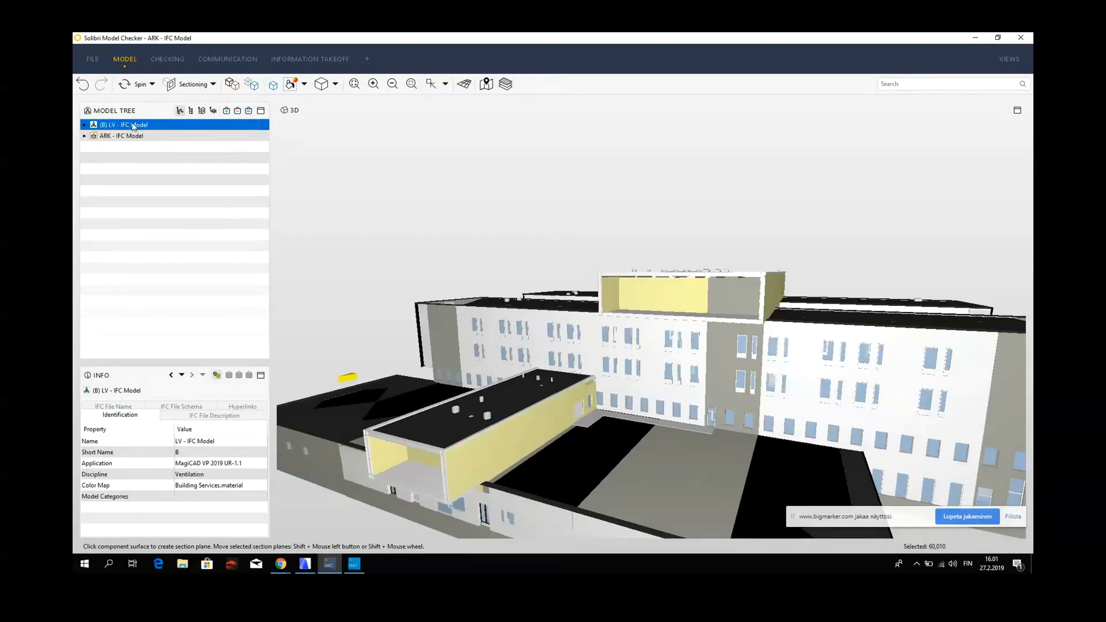
{"action": "left_click", "coordinate": [239, 111]}
- Paint all components of the ARK - IFC Model red with 0% transparency
{"action": "left_click", "coordinate": [217, 137]}
{"action": "left_click", "coordinate": [303, 84]}
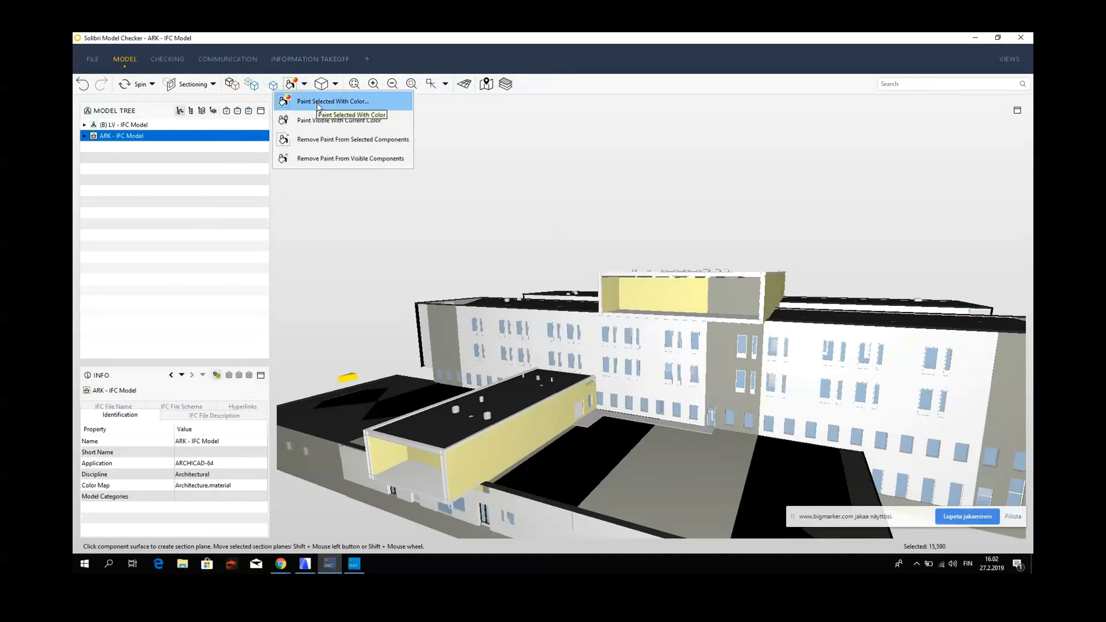
{"action": "left_click", "coordinate": [328, 121]}
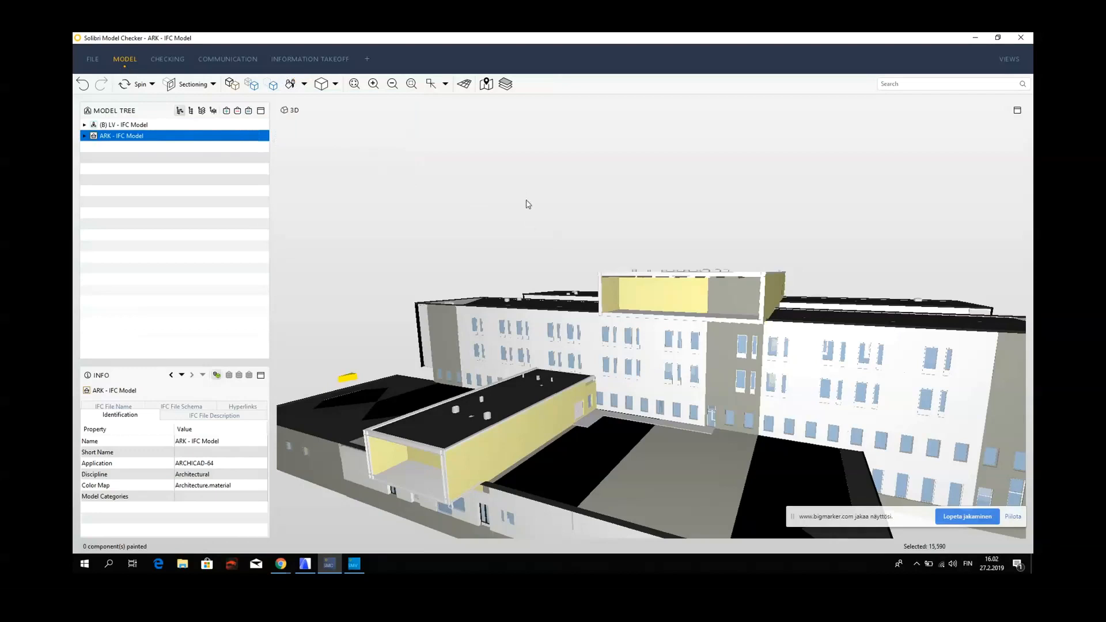
{"action": "left_click", "coordinate": [294, 86]}
{"action": "left_click", "coordinate": [295, 102]}
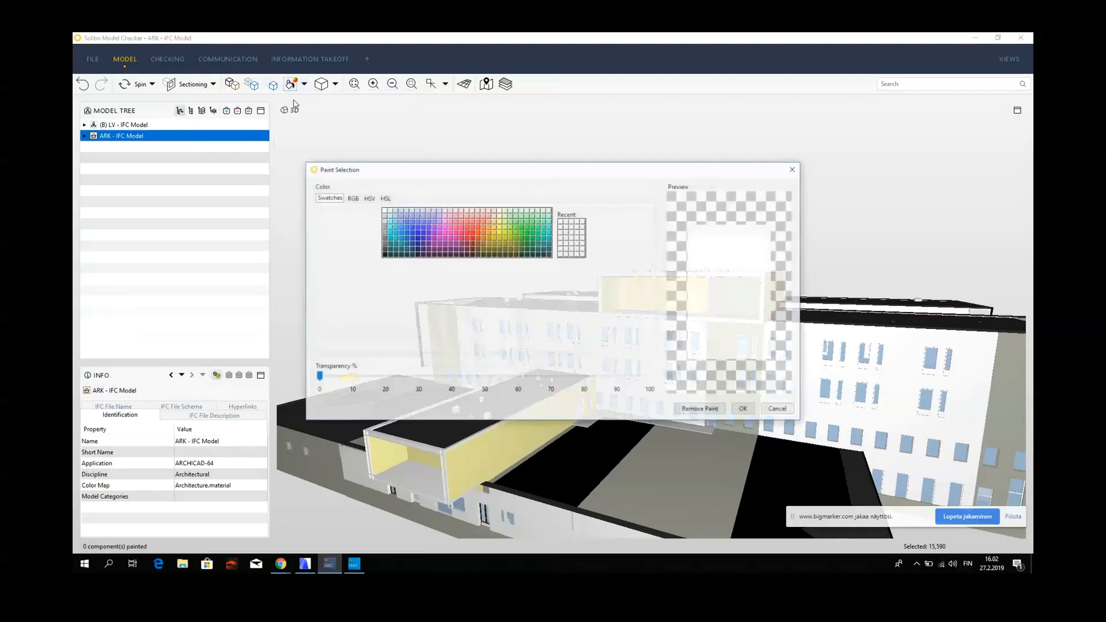
{"action": "left_click", "coordinate": [472, 233]}
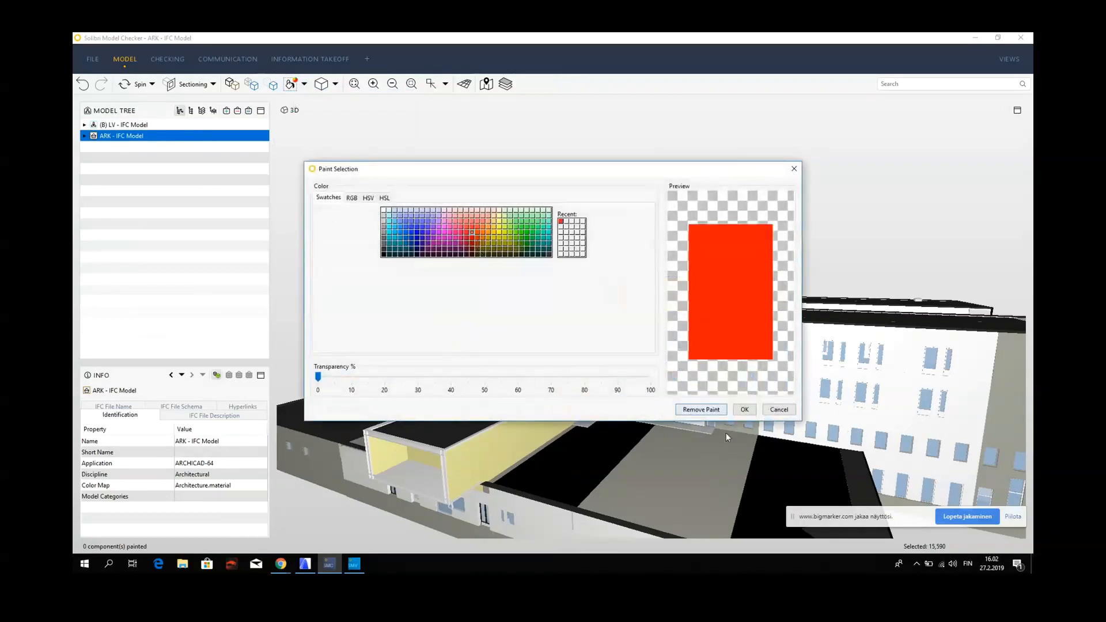
{"action": "left_click", "coordinate": [745, 410]}
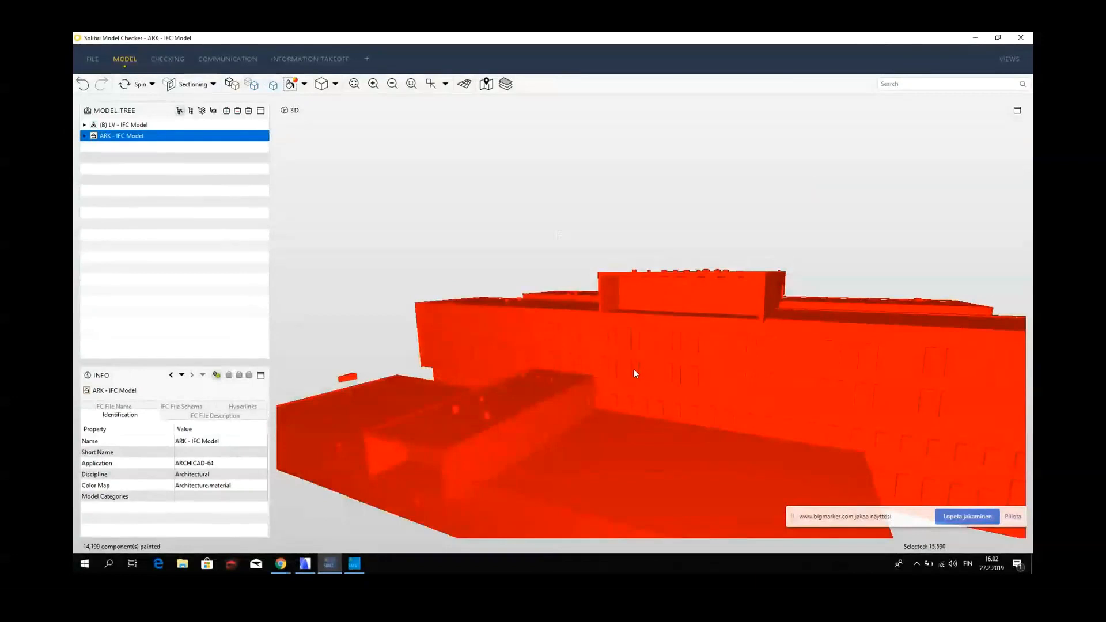
- Remove the paint from all visible components and fit the whole building in the 3D view
{"action": "scroll", "coordinate": [607, 341], "scroll_direction": "down", "scroll_amount": 3}
{"action": "middle_click_drag", "start_coordinate": [653, 343], "coordinate": [552, 356]}
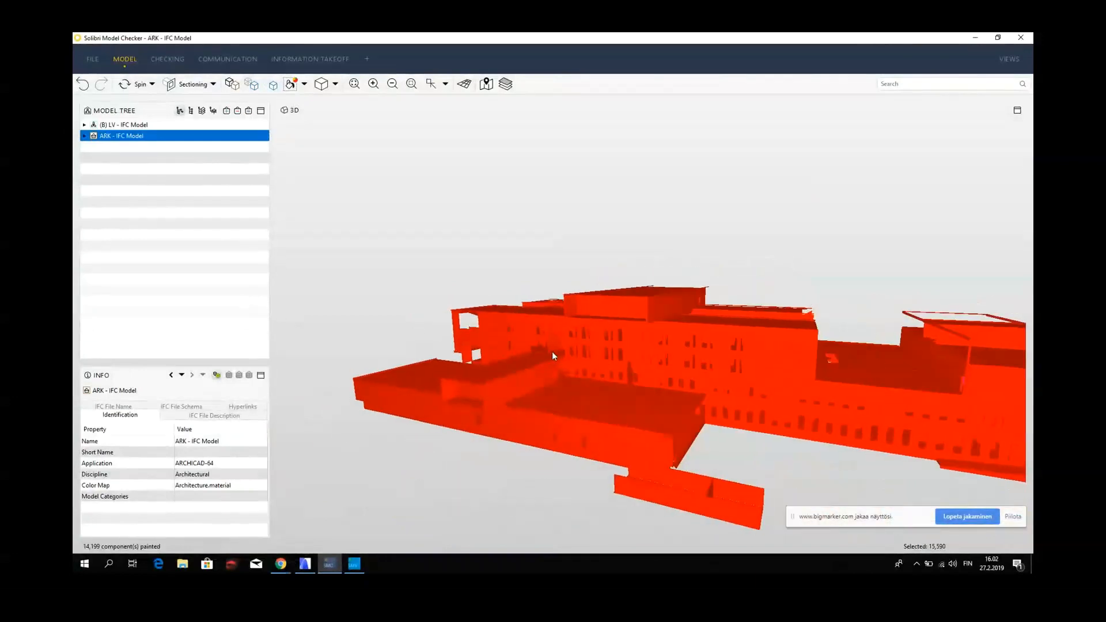
{"action": "mouse_move", "coordinate": [537, 361]}
{"action": "left_mouse_down"}
{"action": "mouse_move", "coordinate": [651, 388]}
{"action": "mouse_move", "coordinate": [763, 390]}
{"action": "left_mouse_up"}
{"action": "middle_click_drag", "start_coordinate": [673, 396], "coordinate": [722, 399]}
{"action": "left_click_drag", "start_coordinate": [438, 398], "coordinate": [672, 370]}
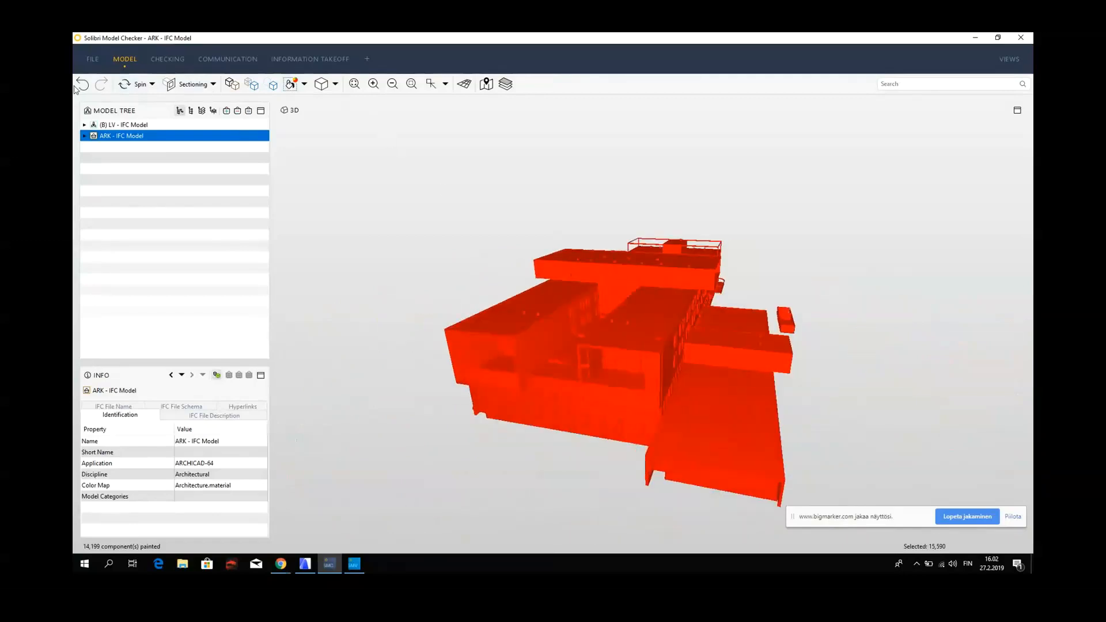
{"action": "left_click", "coordinate": [82, 84]}
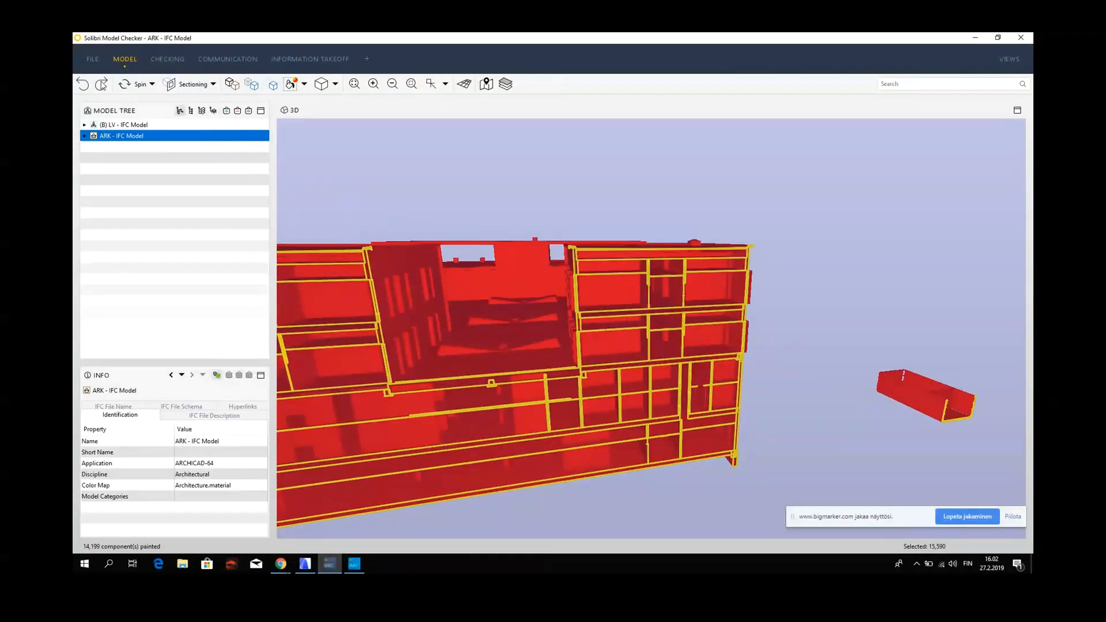
{"action": "left_click", "coordinate": [303, 85]}
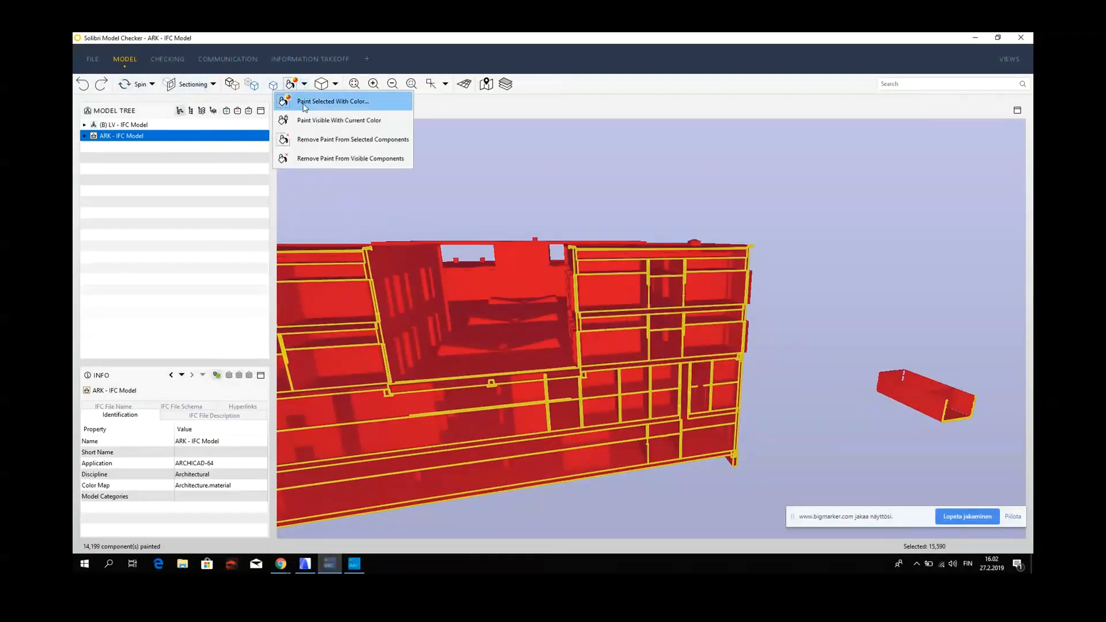
{"action": "left_click", "coordinate": [320, 160]}
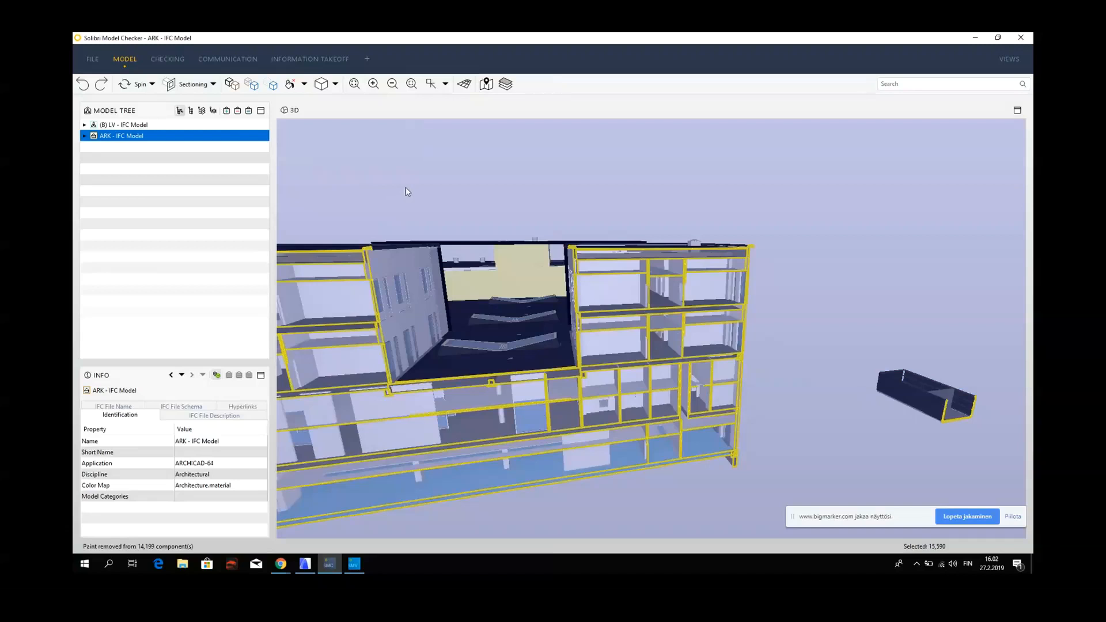
{"action": "scroll", "coordinate": [405, 191], "scroll_direction": "up", "scroll_amount": 3}
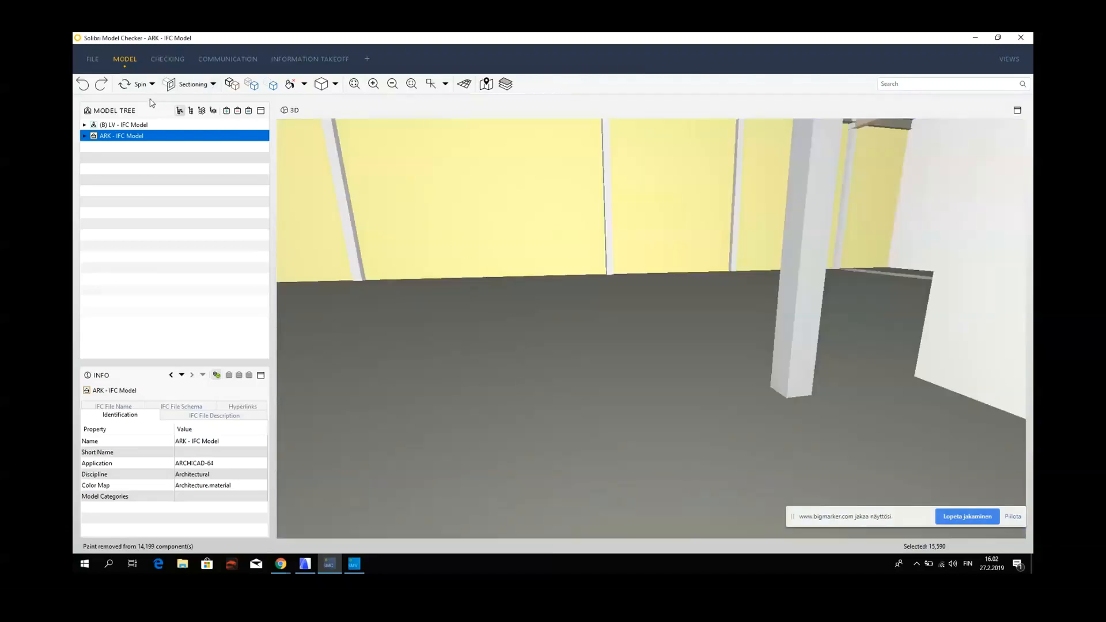
{"action": "left_click", "coordinate": [354, 84]}
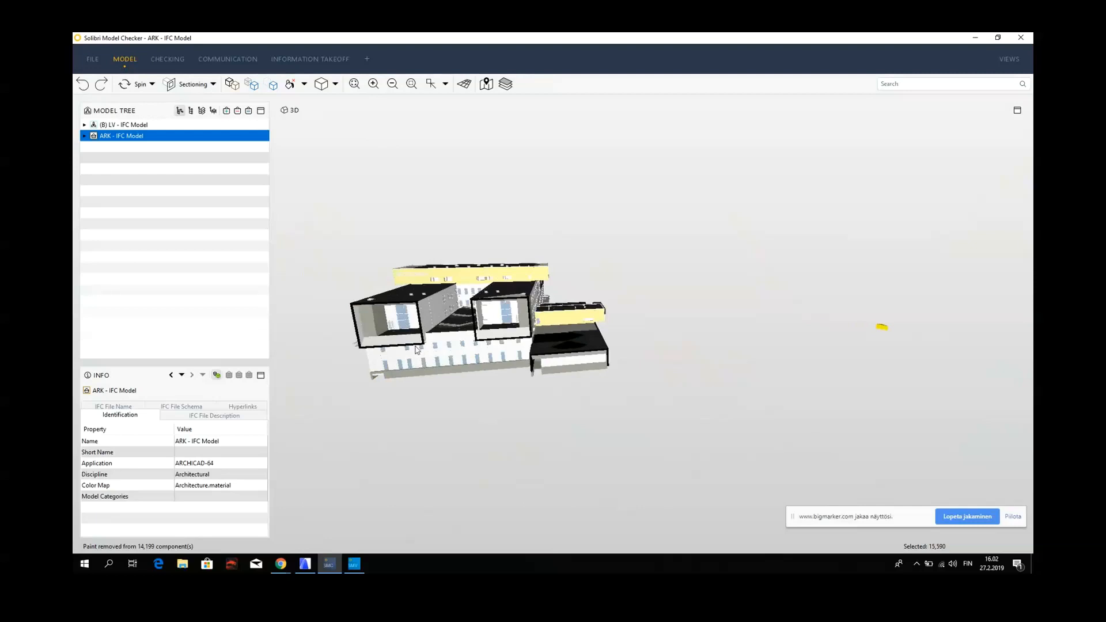
- Group the model tree by component type and browse the Covering and Building Element Part categories
{"action": "left_click", "coordinate": [191, 110]}
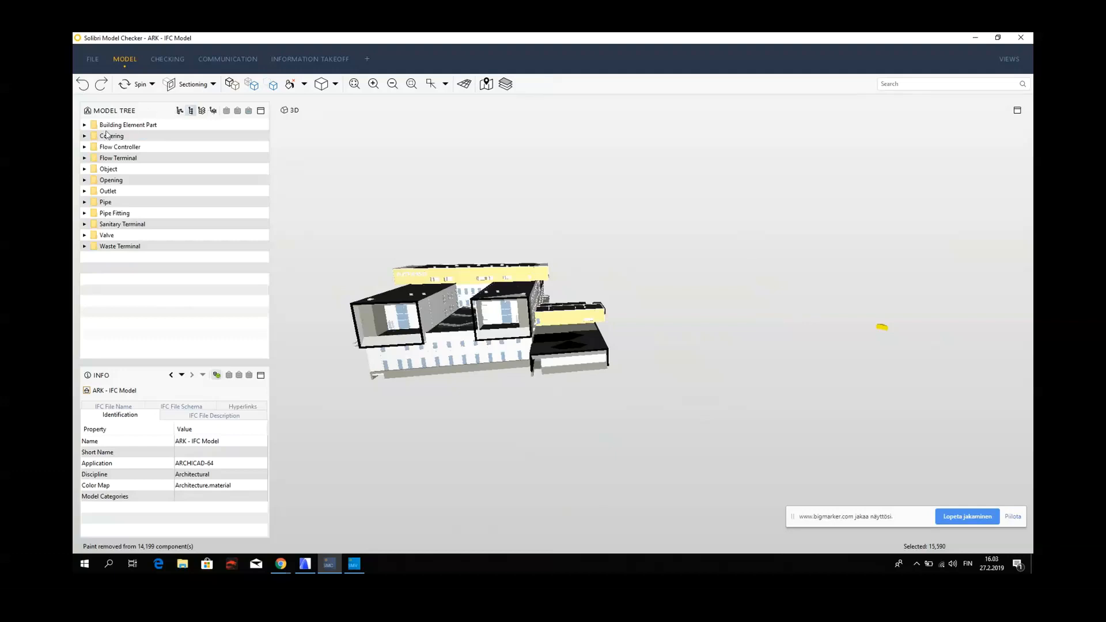
{"action": "left_click", "coordinate": [84, 136]}
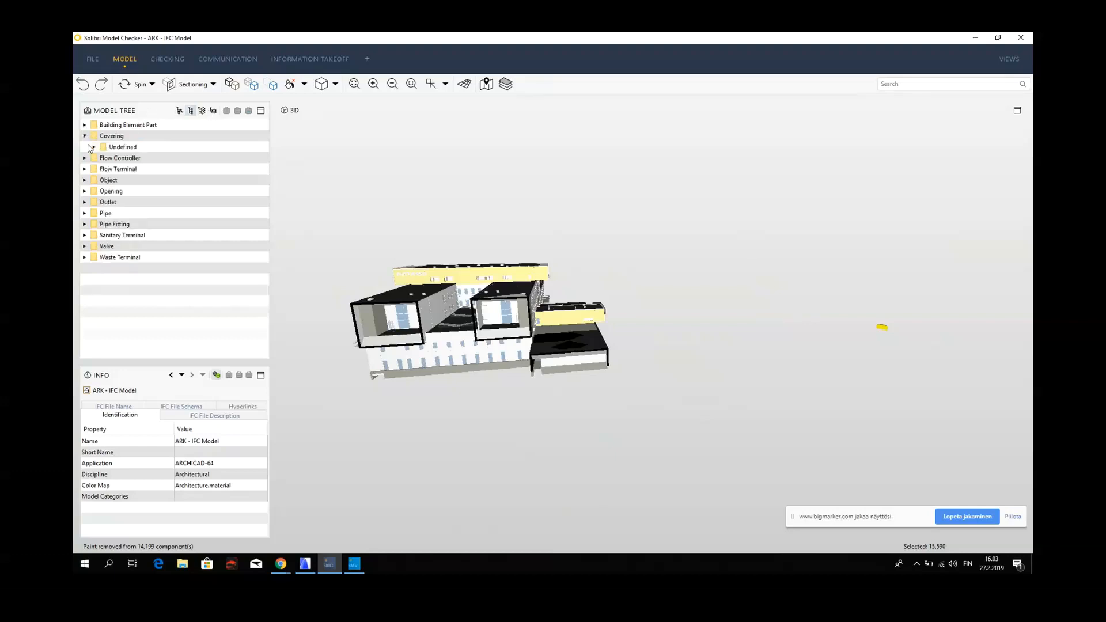
{"action": "left_click", "coordinate": [94, 146]}
{"action": "left_click", "coordinate": [95, 147]}
{"action": "left_click", "coordinate": [85, 136]}
{"action": "double_click", "coordinate": [114, 128]}
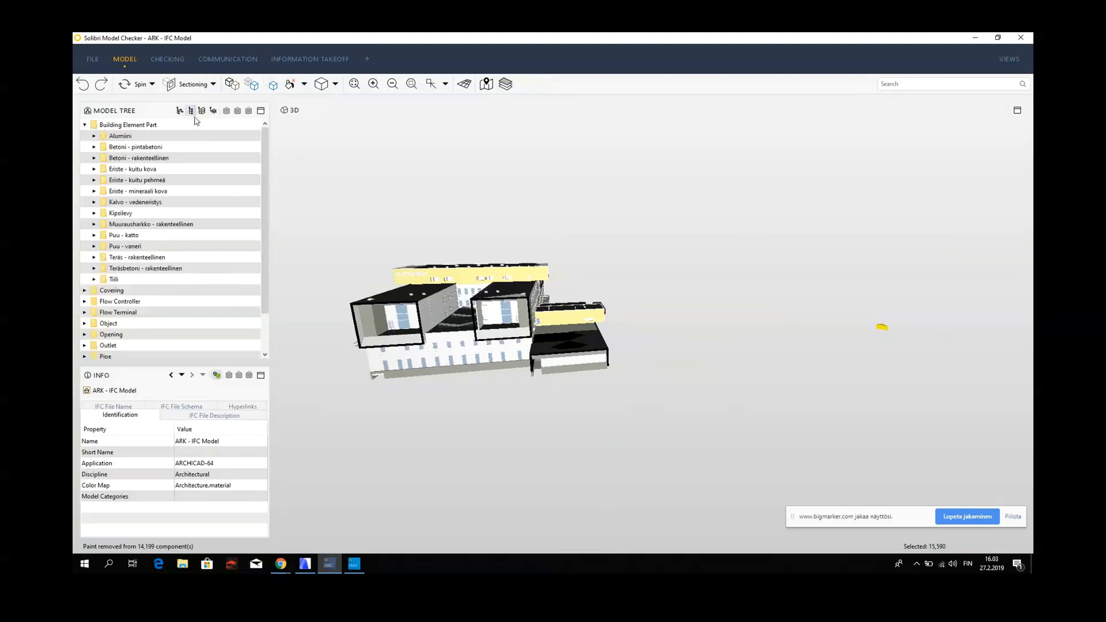
- Group the model tree by layer and isolate the 1264_Vesikattovarusteet layer, followed by the 1261_Vesikattorakenne layer, in the 3D view
{"action": "left_click", "coordinate": [204, 111]}
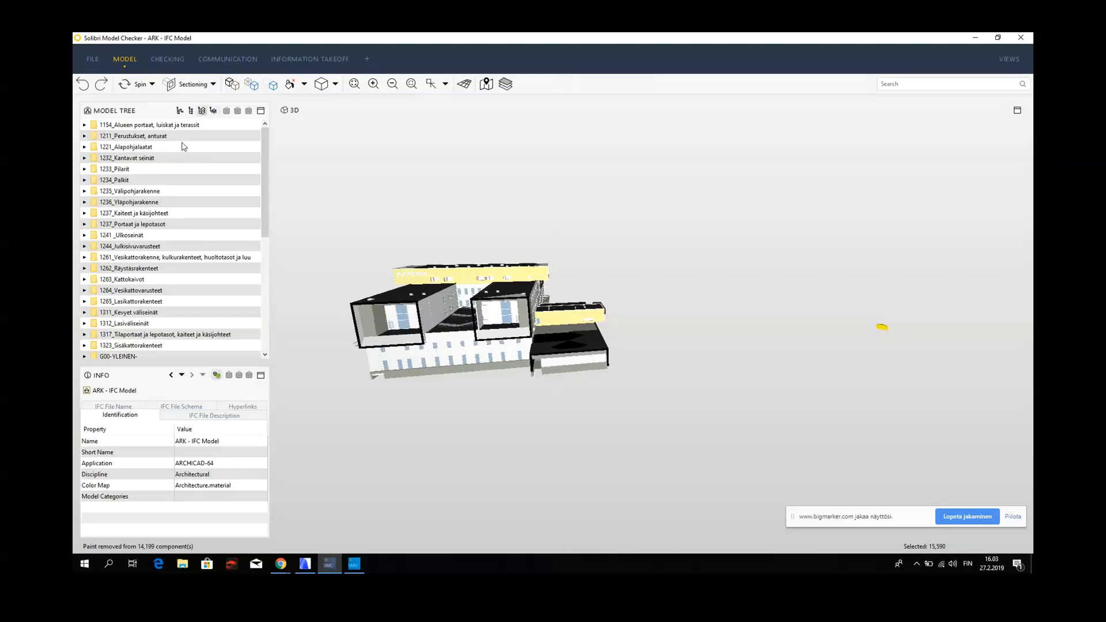
{"action": "left_click", "coordinate": [131, 292]}
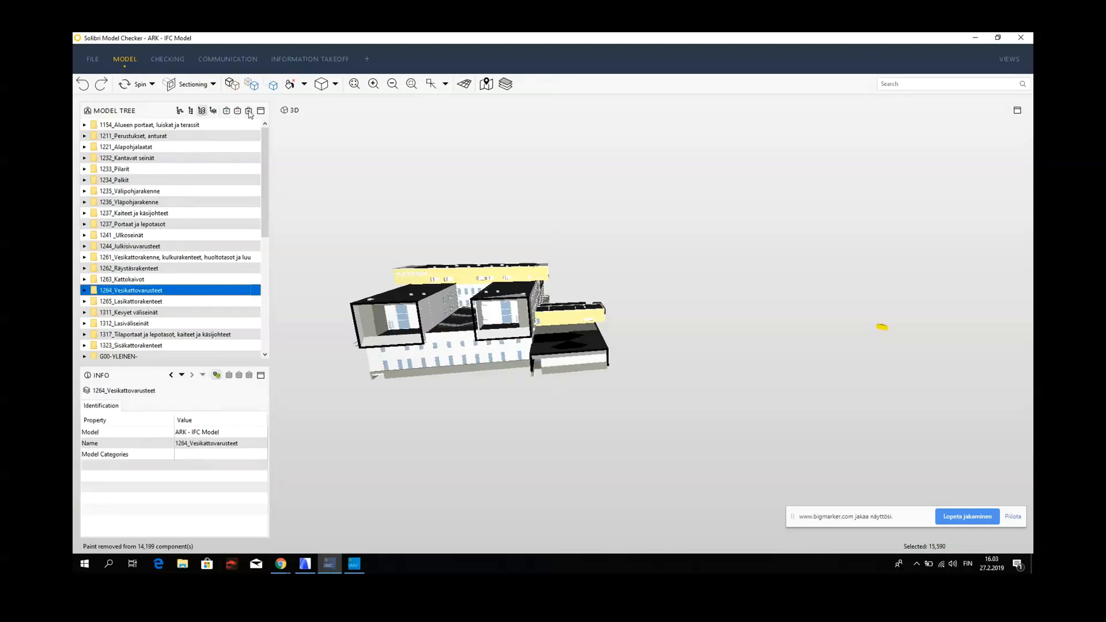
{"action": "left_click", "coordinate": [249, 112]}
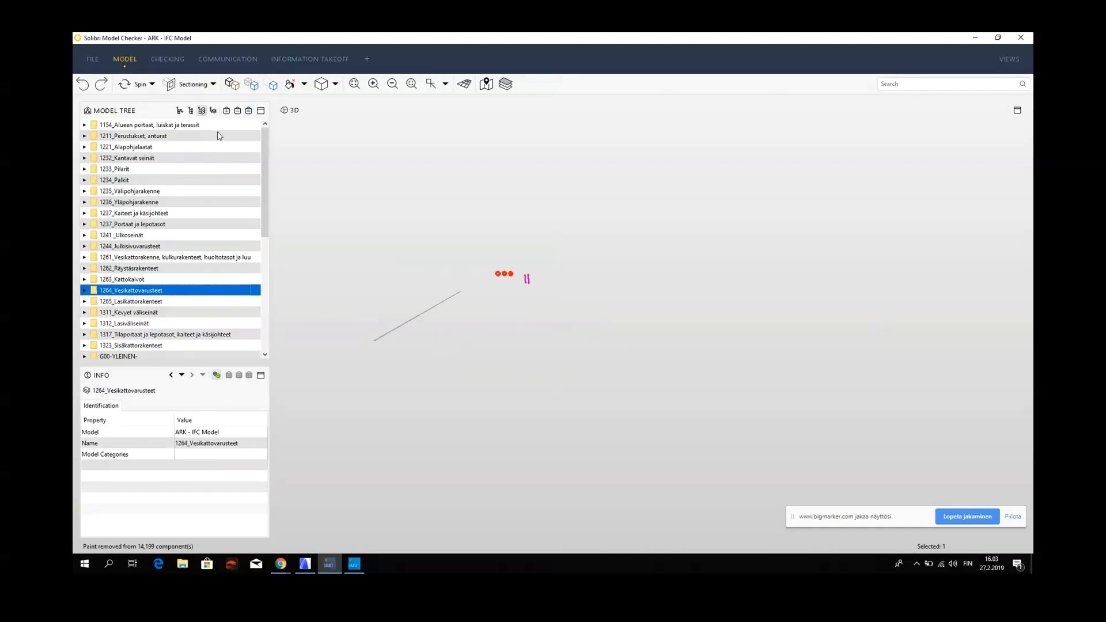
{"action": "left_click", "coordinate": [140, 258]}
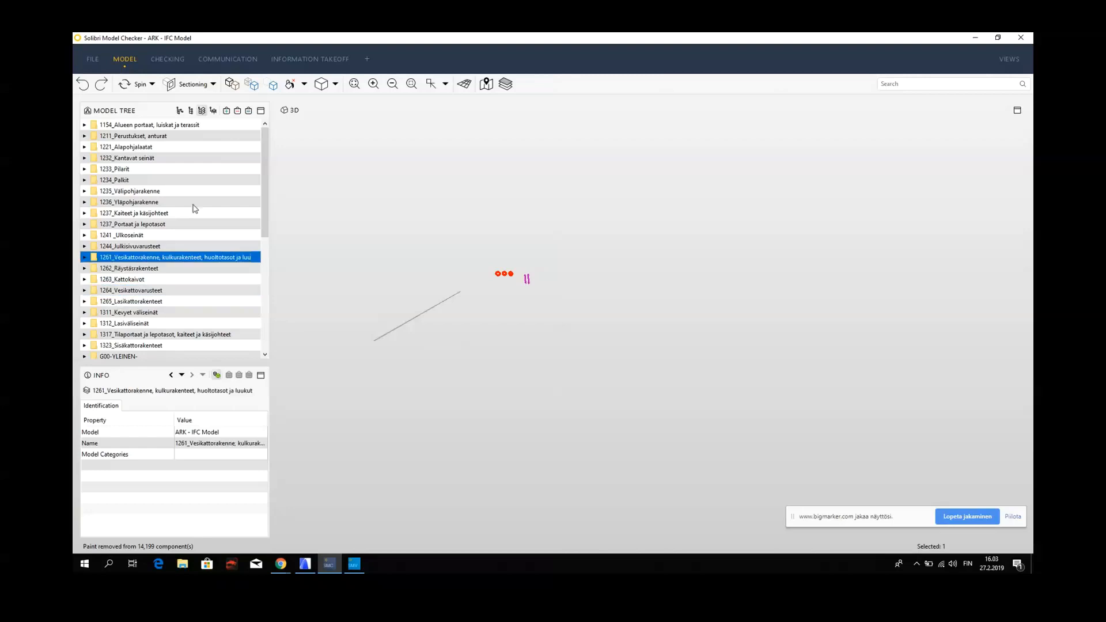
{"action": "left_click", "coordinate": [249, 111]}
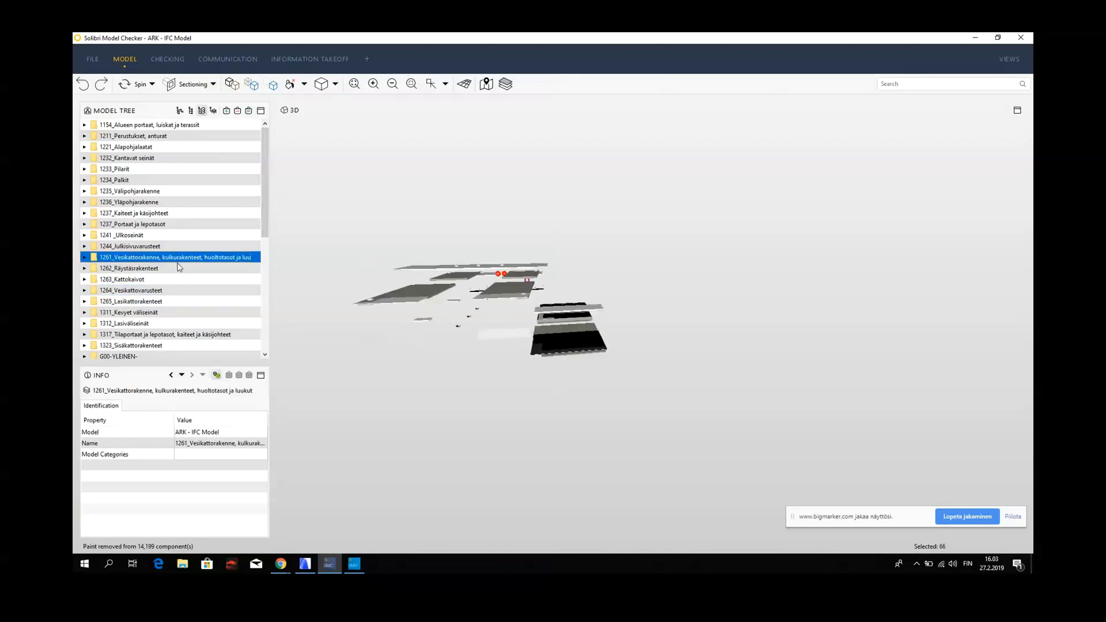
{"action": "left_click_drag", "start_coordinate": [399, 349], "coordinate": [385, 392]}
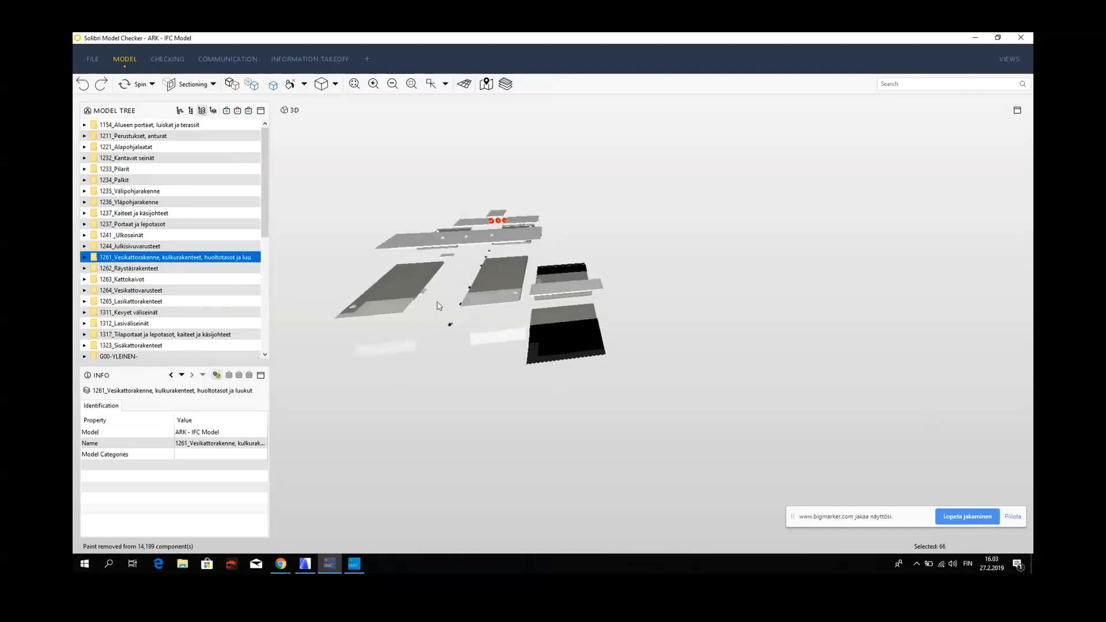
- Try to paint the visible roof components with their current colour
{"action": "left_click", "coordinate": [303, 84]}
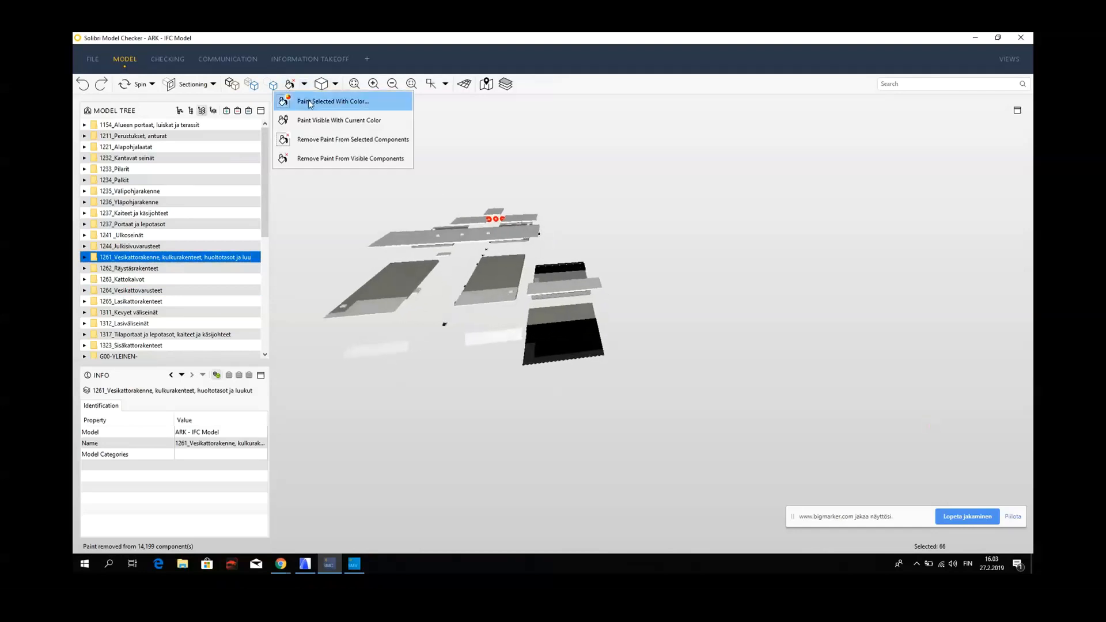
{"action": "left_click", "coordinate": [316, 121]}
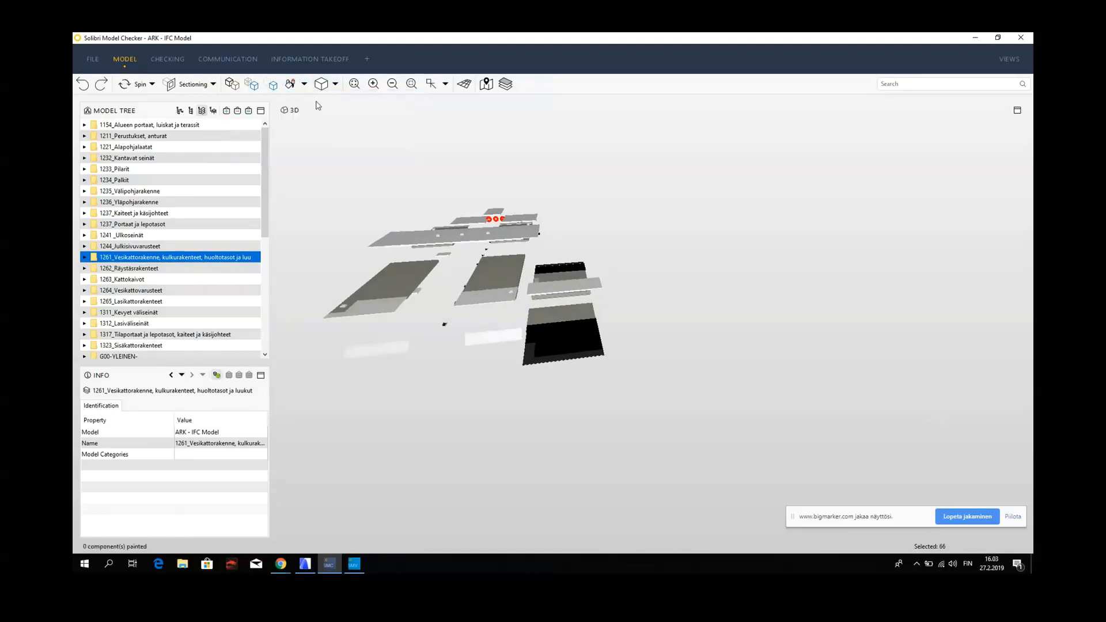
{"action": "left_click", "coordinate": [304, 85]}
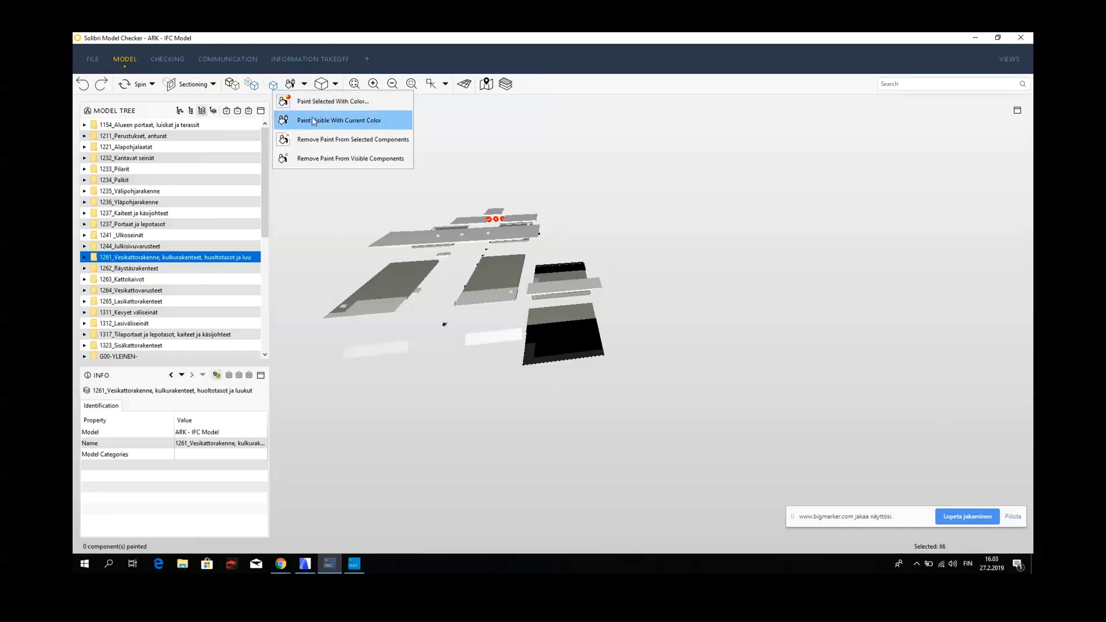
{"action": "left_click", "coordinate": [311, 121]}
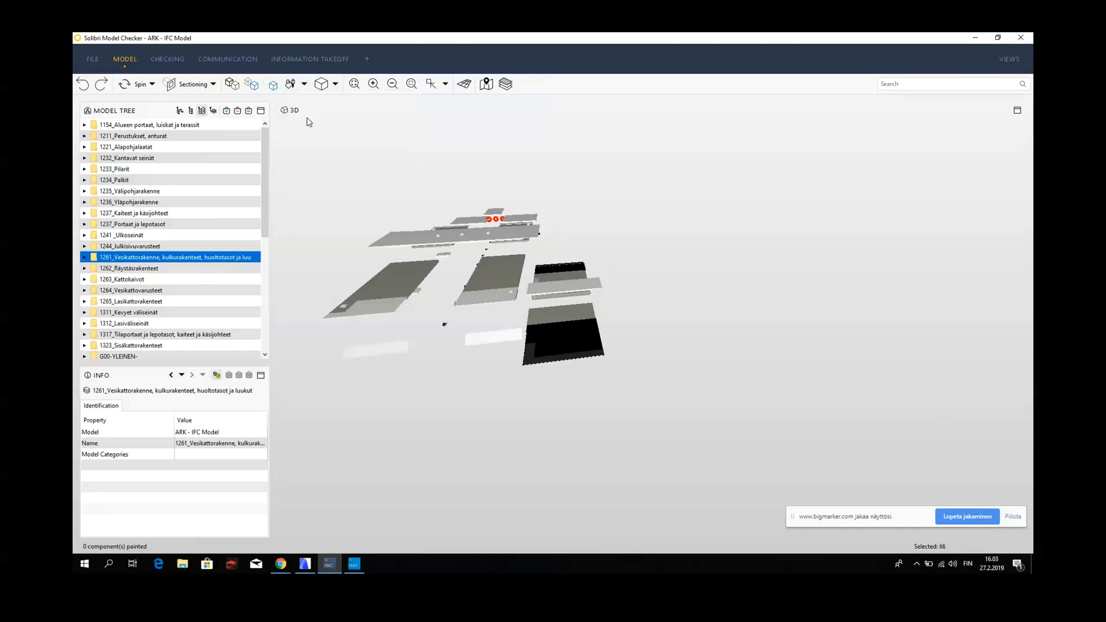
{"action": "left_click", "coordinate": [305, 84]}
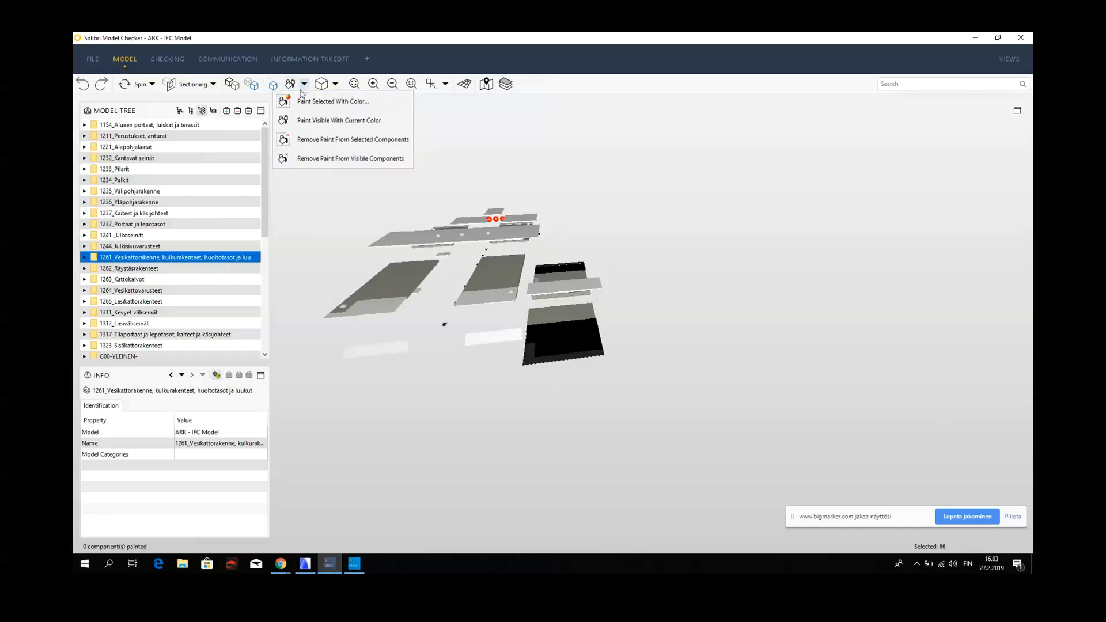
{"action": "left_click", "coordinate": [286, 117]}
- Paint the isolated roof structure components red with 0% transparency
{"action": "left_click", "coordinate": [304, 84]}
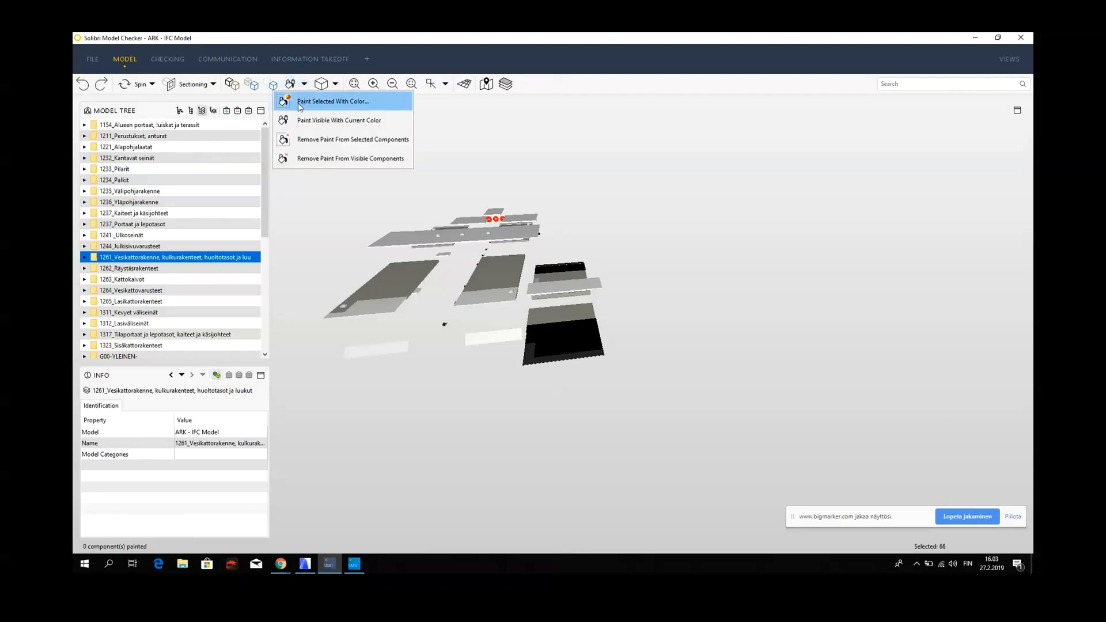
{"action": "left_click", "coordinate": [283, 102]}
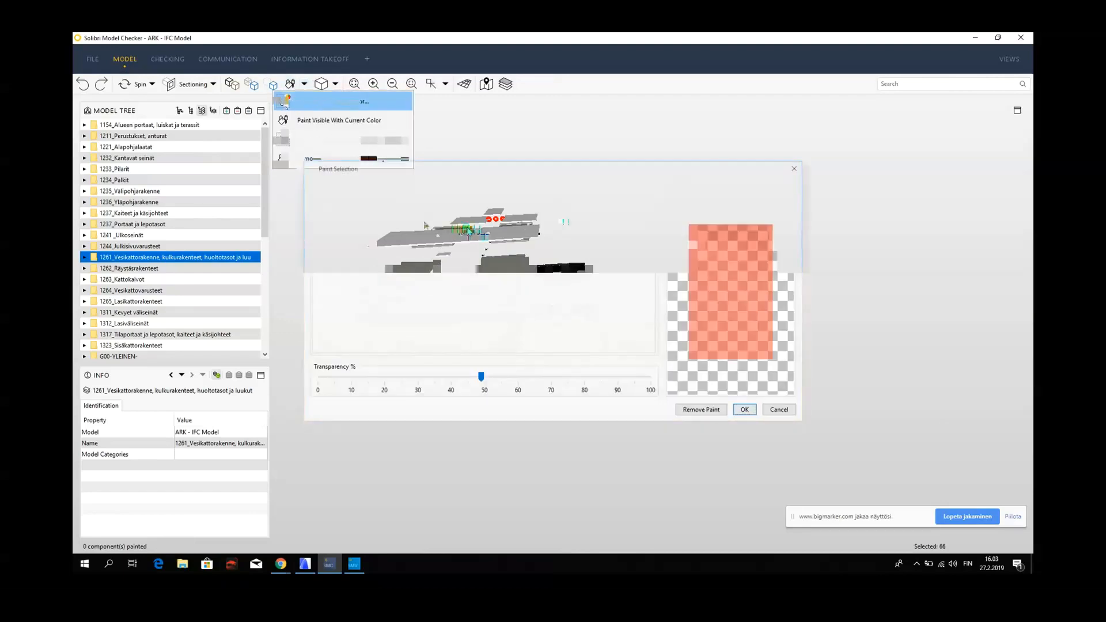
{"action": "left_click", "coordinate": [471, 227]}
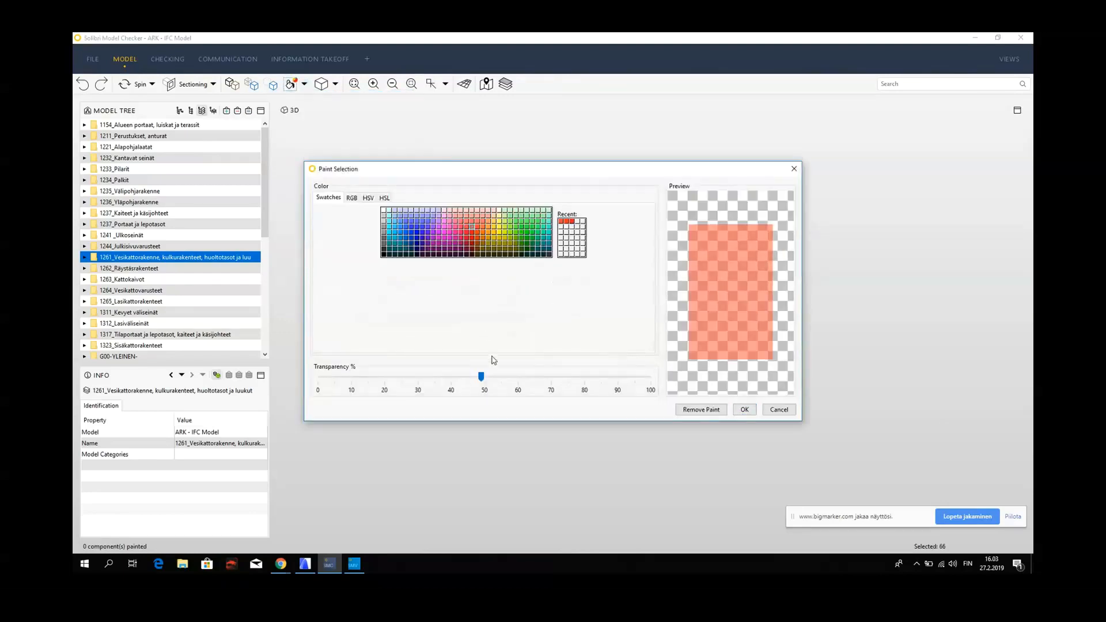
{"action": "left_click_drag", "start_coordinate": [483, 378], "coordinate": [311, 374]}
{"action": "left_click", "coordinate": [744, 410]}
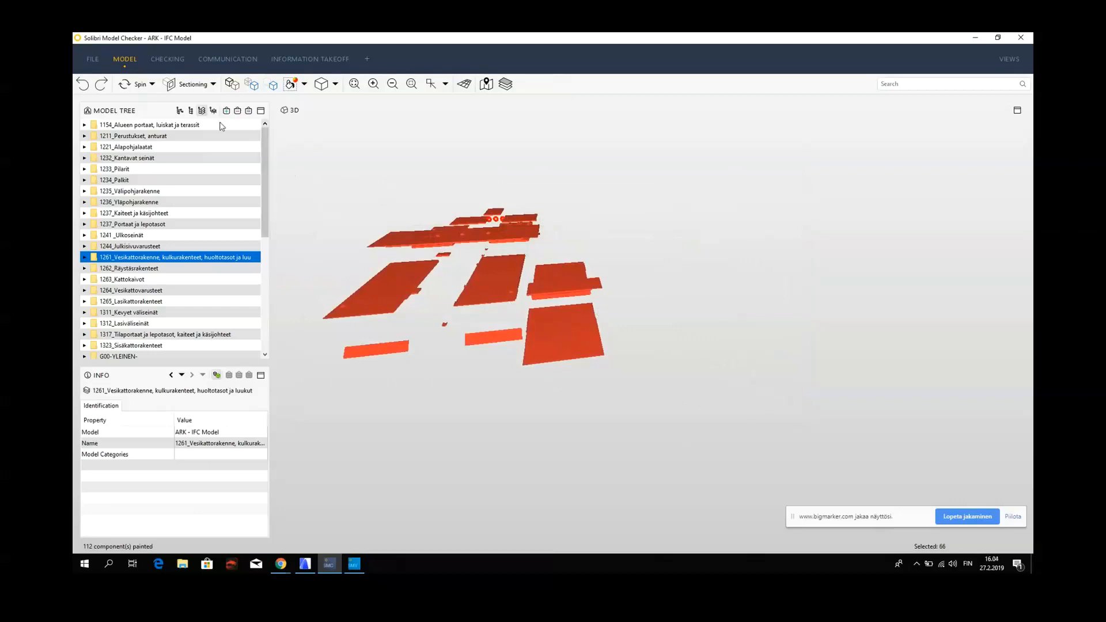
- Select every layer in the model tree, from 1154_Alueen portaat, luiskat ja terassit through No Layer, and show them all in 3D
{"action": "left_click", "coordinate": [176, 125]}
{"action": "left_click_drag", "start_coordinate": [265, 151], "coordinate": [285, 325]}
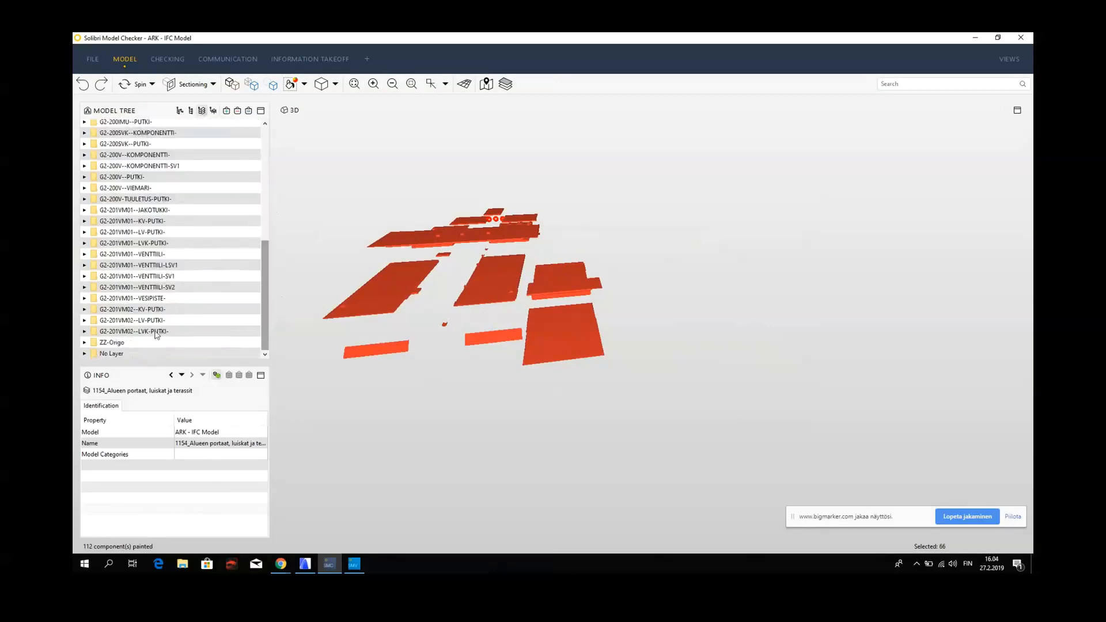
{"action": "left_click", "coordinate": [130, 353], "text": "shift"}
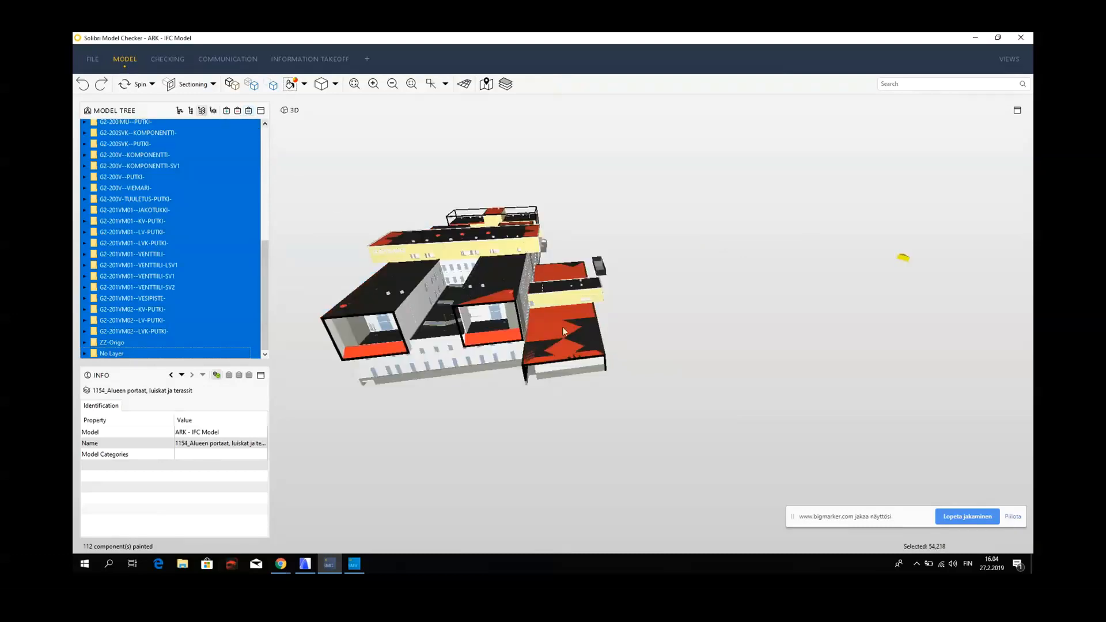
- View the painted building from the other side and check the available report options for the issue presentation, without saving a report
{"action": "scroll", "coordinate": [513, 322], "scroll_direction": "down", "scroll_amount": 1}
{"action": "left_click_drag", "start_coordinate": [499, 338], "coordinate": [704, 331]}
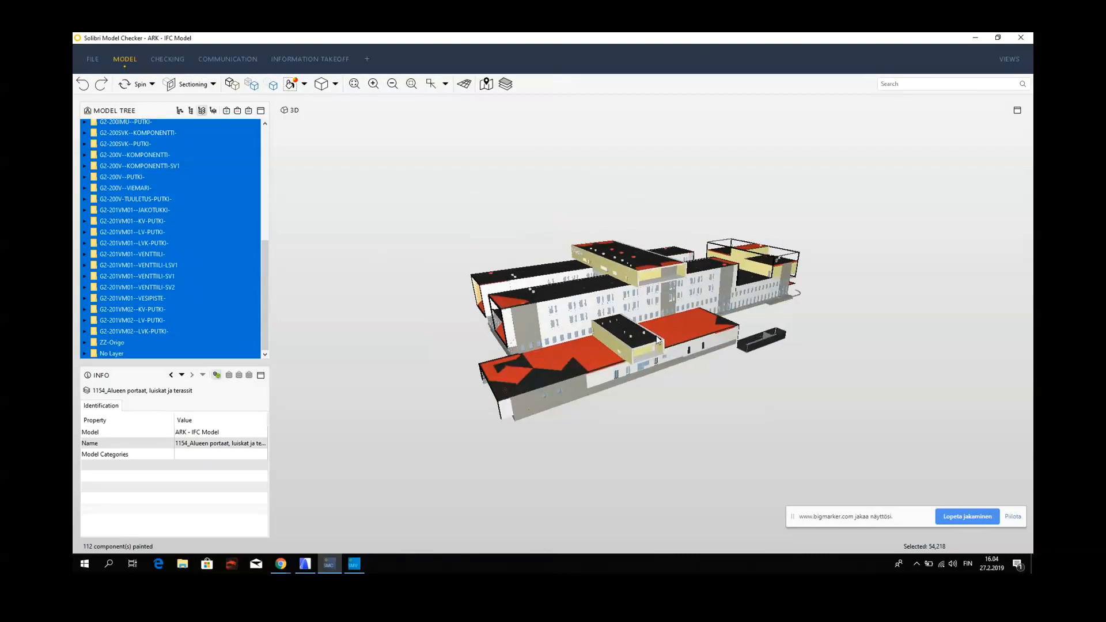
{"action": "left_click", "coordinate": [228, 60]}
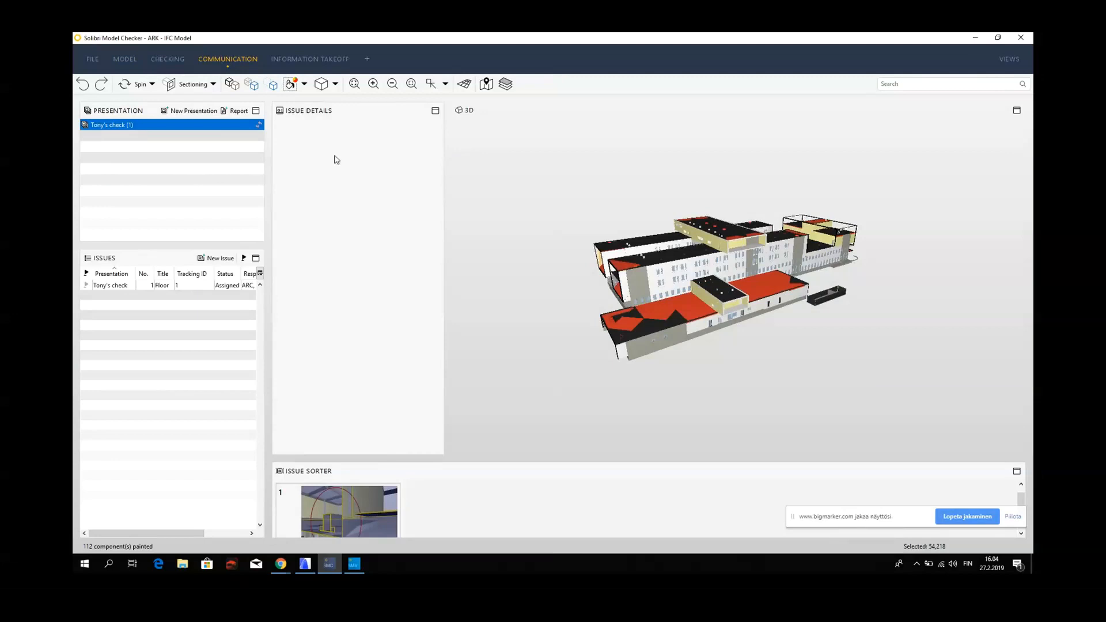
{"action": "left_click", "coordinate": [235, 111]}
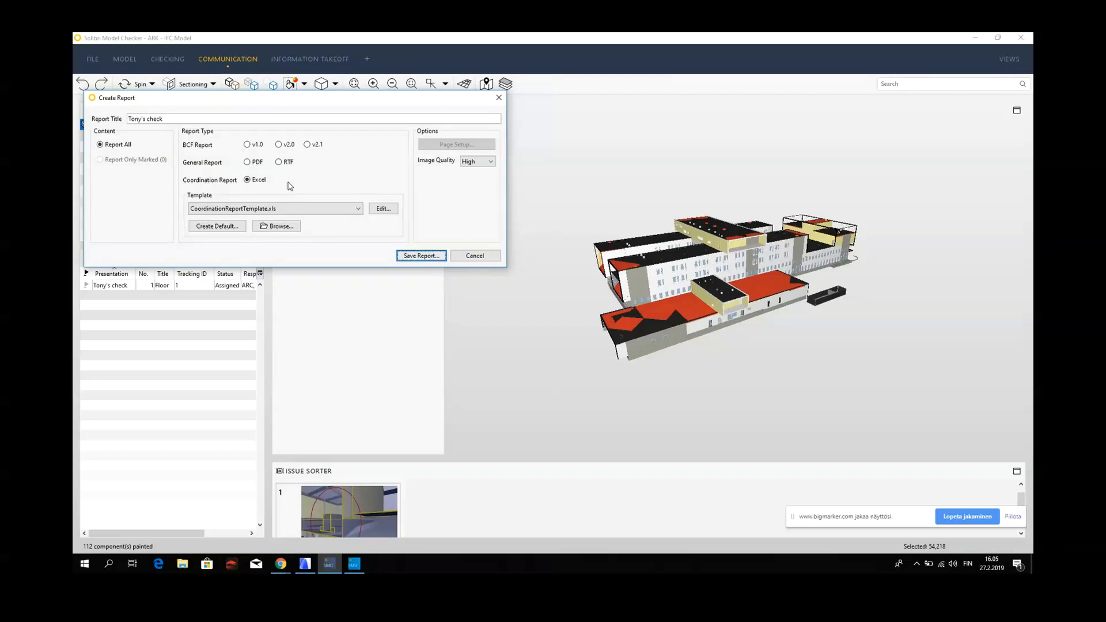
{"action": "left_click", "coordinate": [473, 256]}
- Open the "Floor beams are too high" issue and examine its circled beams up close and within the wider section
{"action": "left_click", "coordinate": [348, 518]}
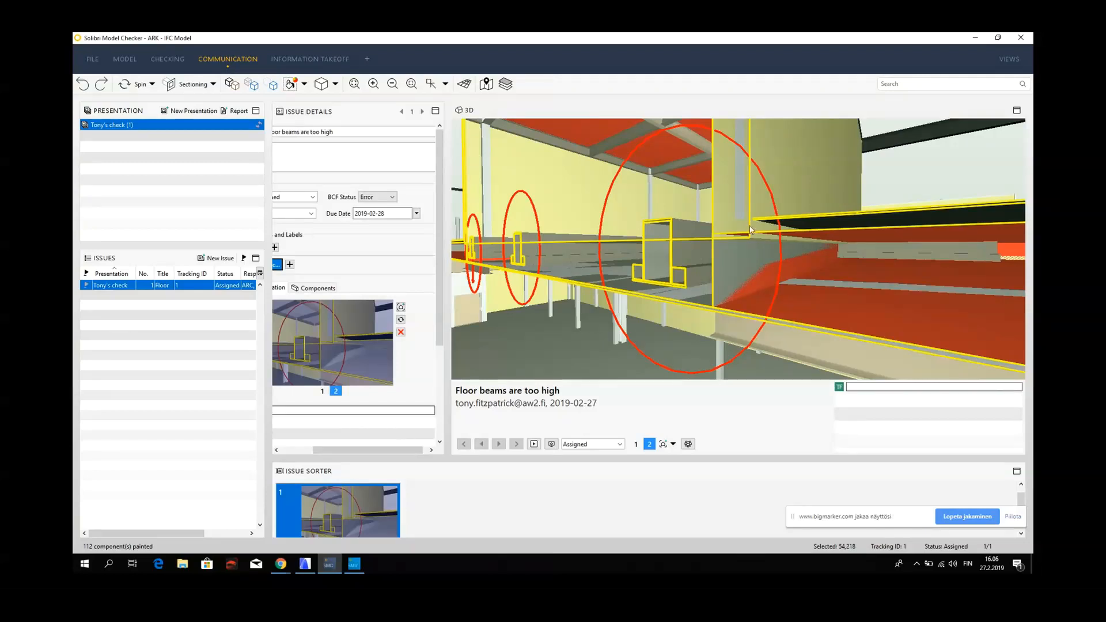
{"action": "scroll", "coordinate": [686, 254], "scroll_direction": "up", "scroll_amount": 5}
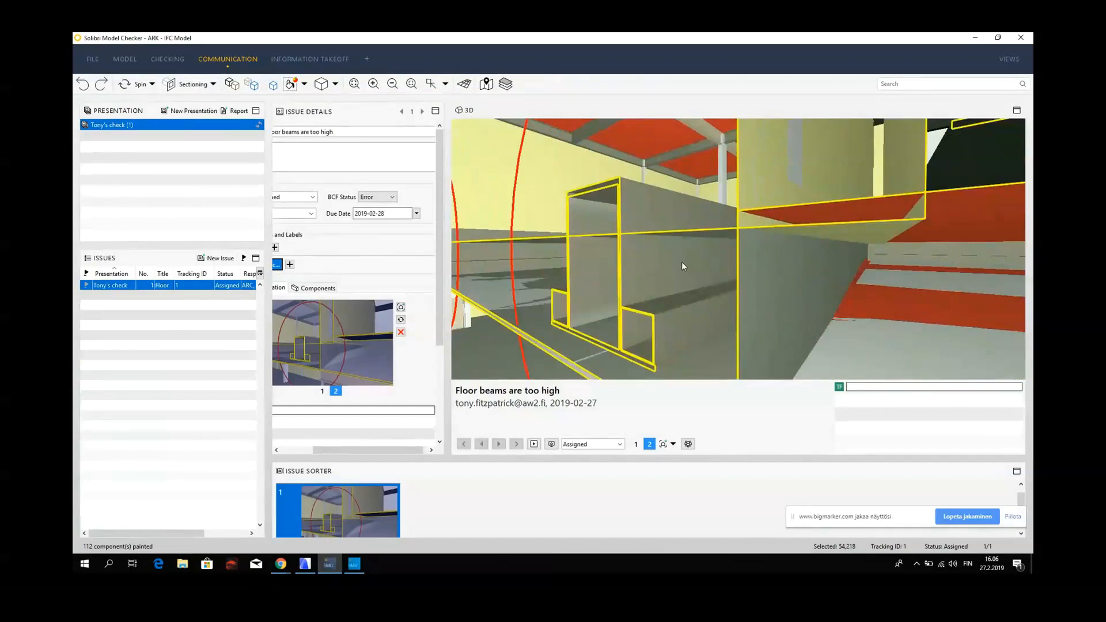
{"action": "scroll", "coordinate": [682, 266], "scroll_direction": "down", "scroll_amount": 8}
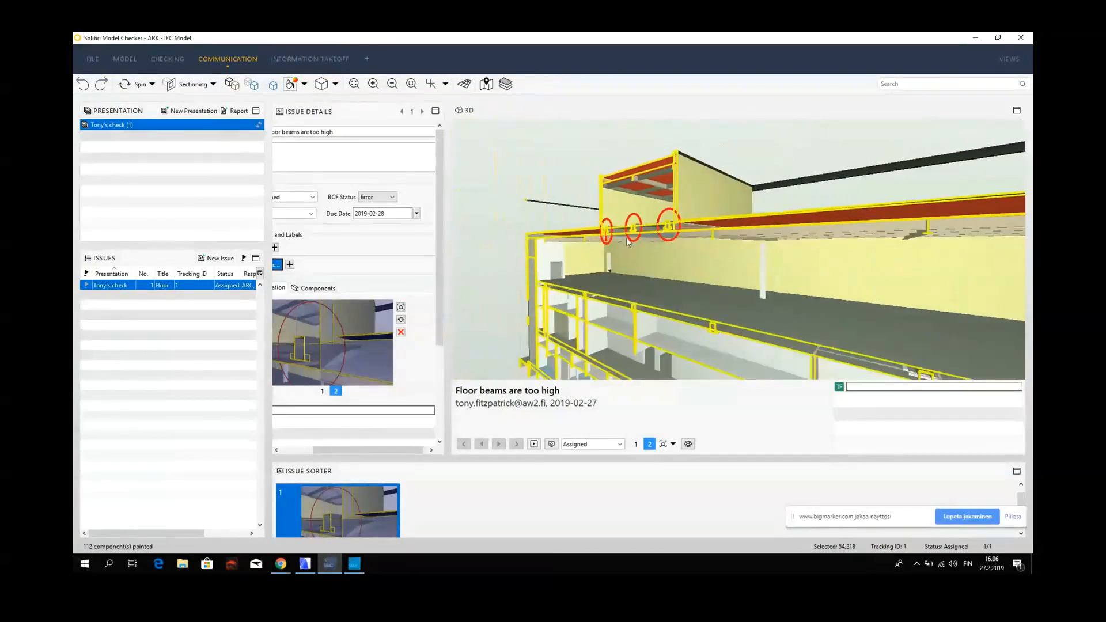
{"action": "left_click", "coordinate": [240, 112]}
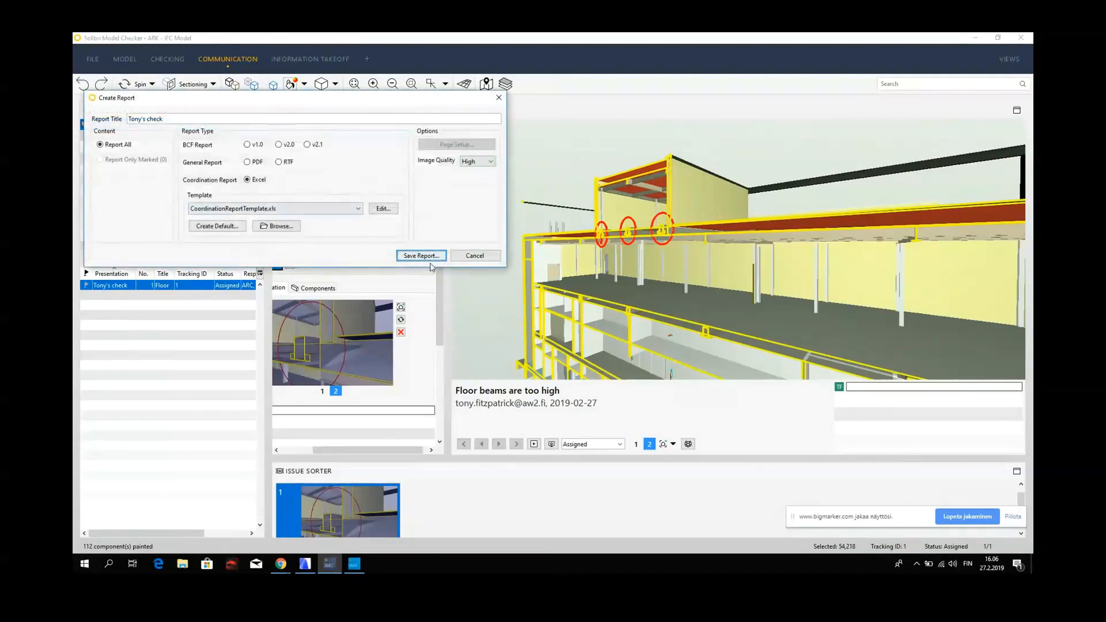
{"action": "left_click", "coordinate": [247, 144]}
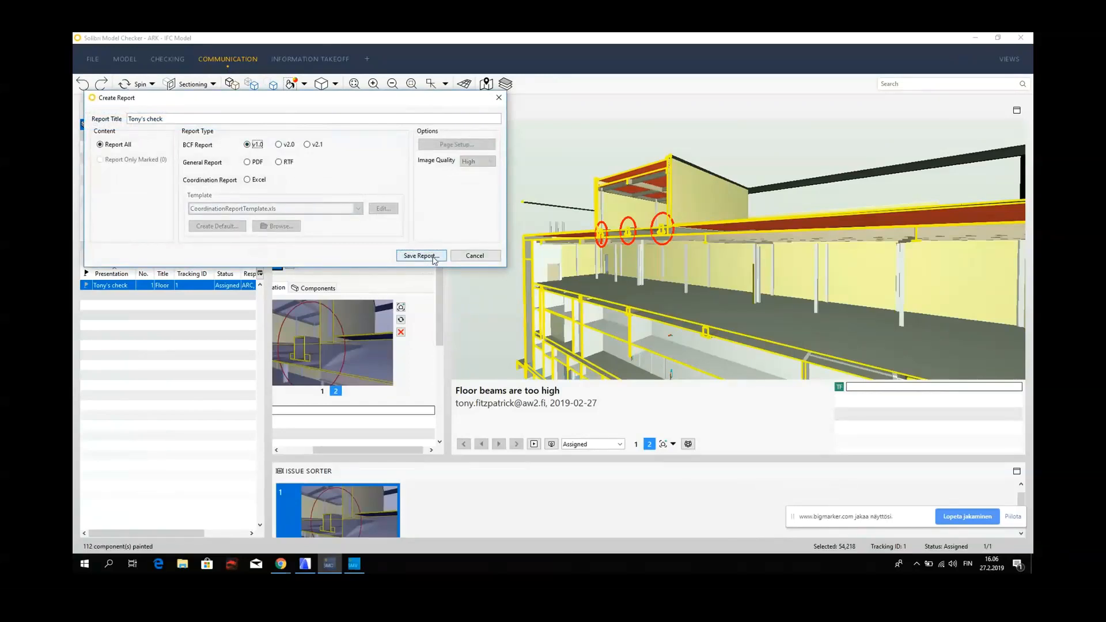
{"action": "left_click", "coordinate": [468, 257]}
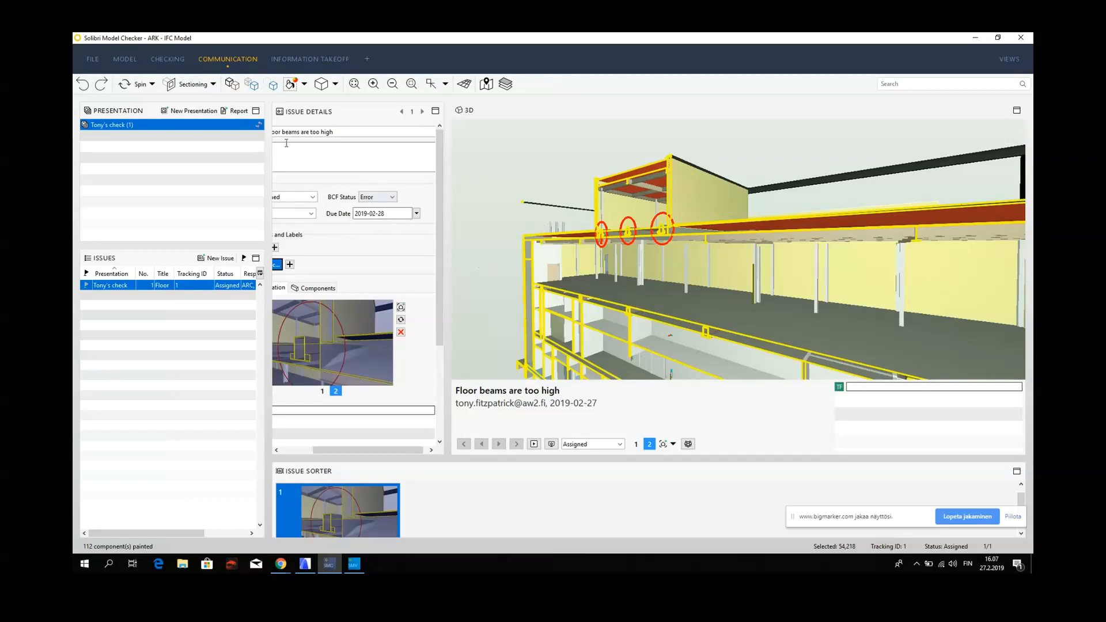
- Open the model checking view and dismiss the role selection without choosing a role
{"action": "left_click", "coordinate": [171, 60]}
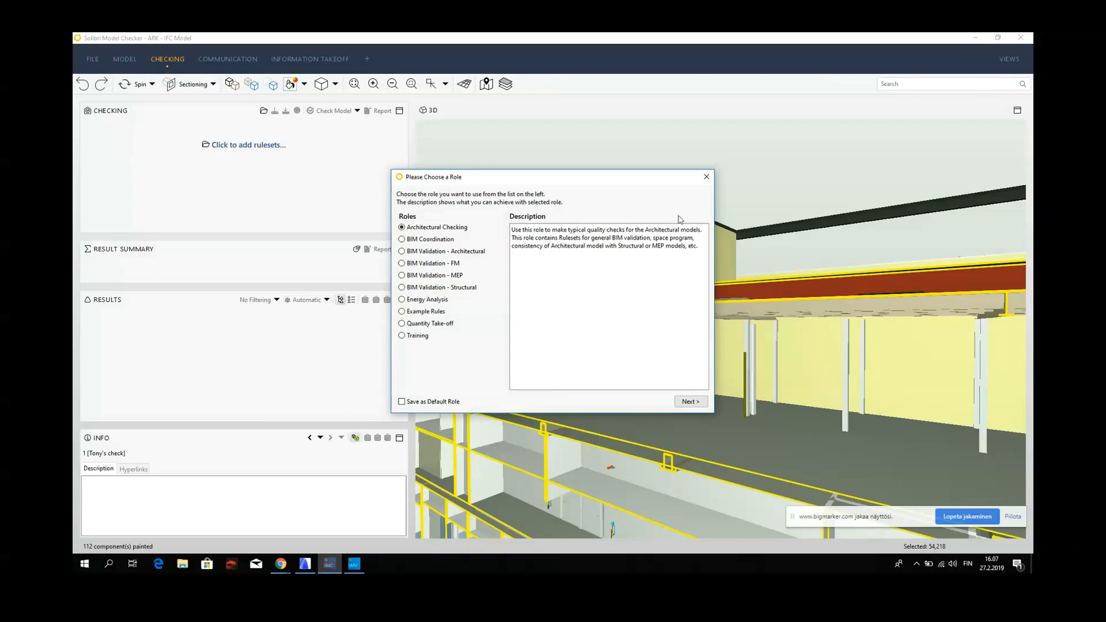
{"action": "left_click", "coordinate": [707, 178]}
{"action": "left_click", "coordinate": [706, 178]}
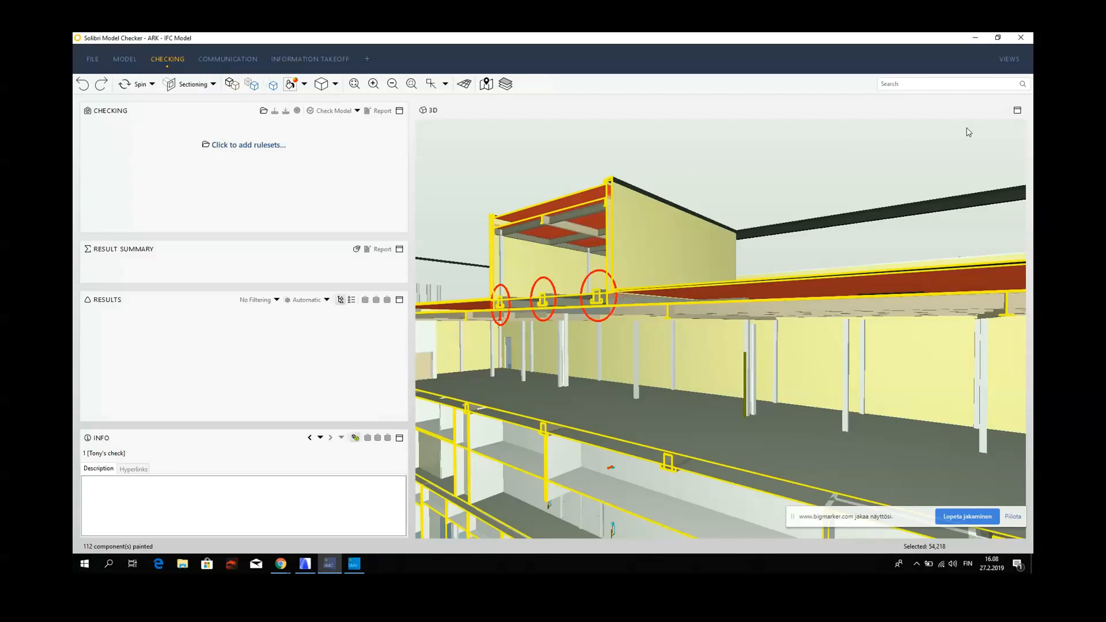
- Switch to Solibri Model Viewer and look over the ARK - IFC Model and its presentation and issue lists
{"action": "left_click", "coordinate": [977, 38]}
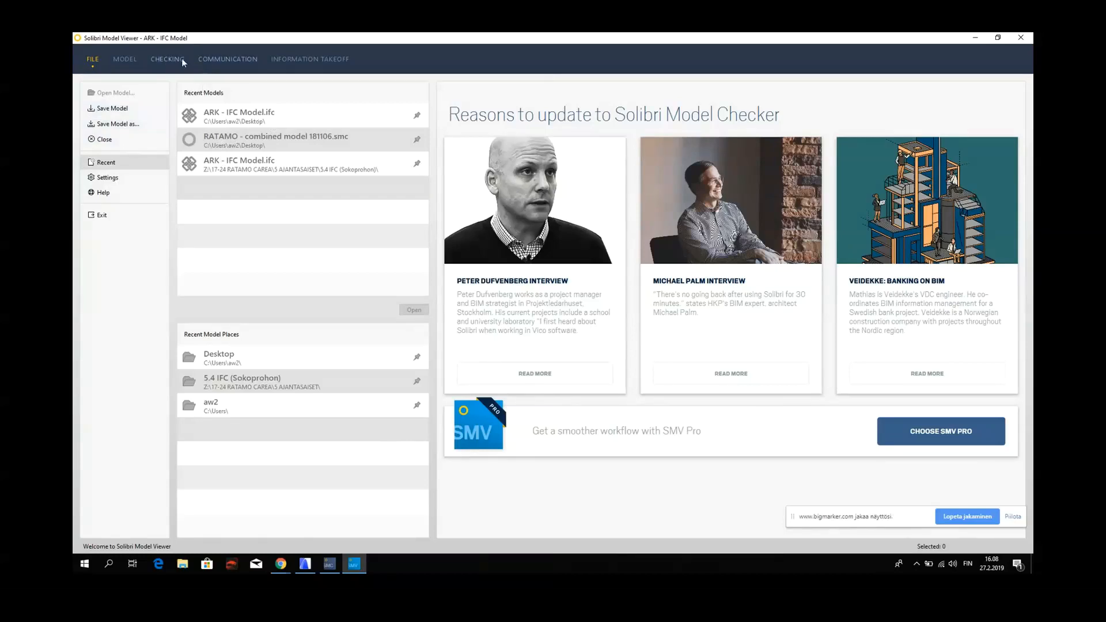
{"action": "left_click", "coordinate": [126, 60]}
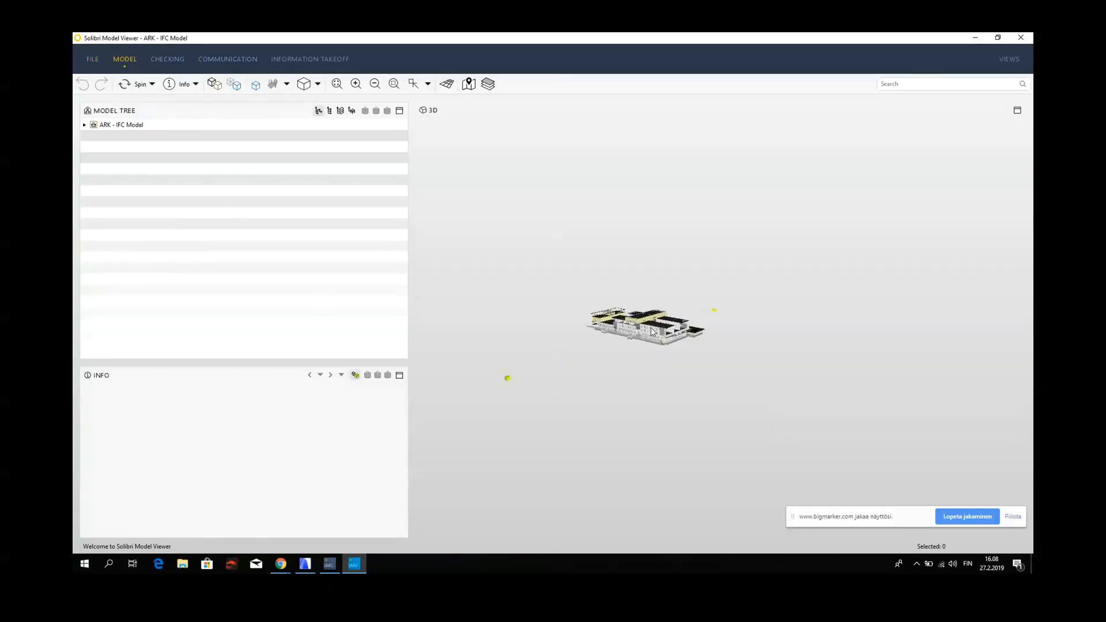
{"action": "left_click", "coordinate": [246, 61]}
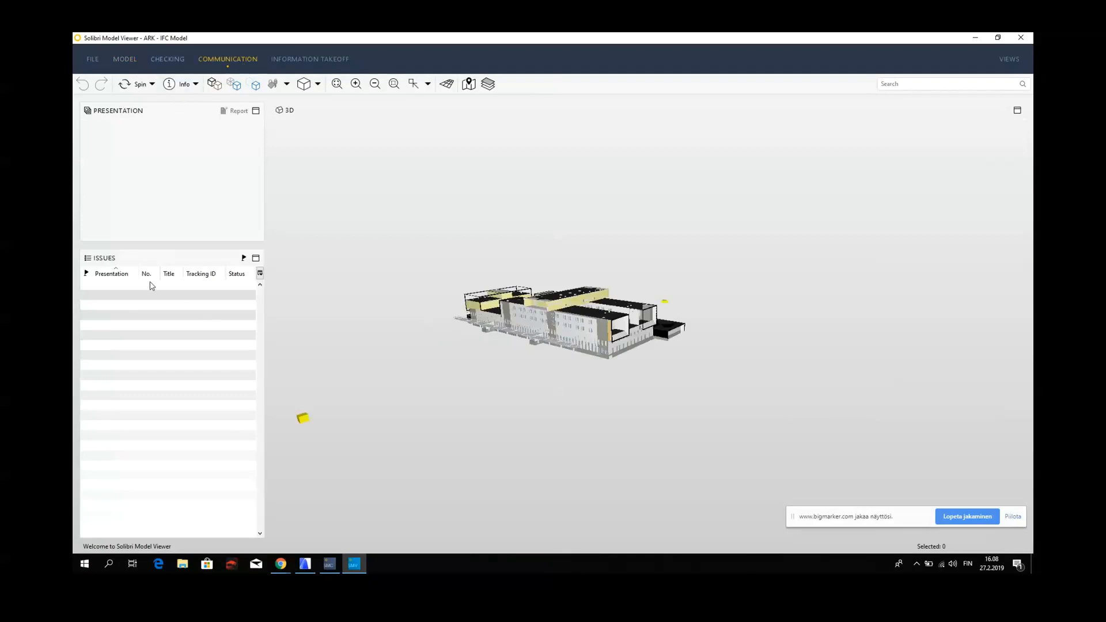
- Return to Solibri Model Checker and save the full issue presentation to the Desktop as a BCF v2.0 report
{"action": "left_click", "coordinate": [333, 568]}
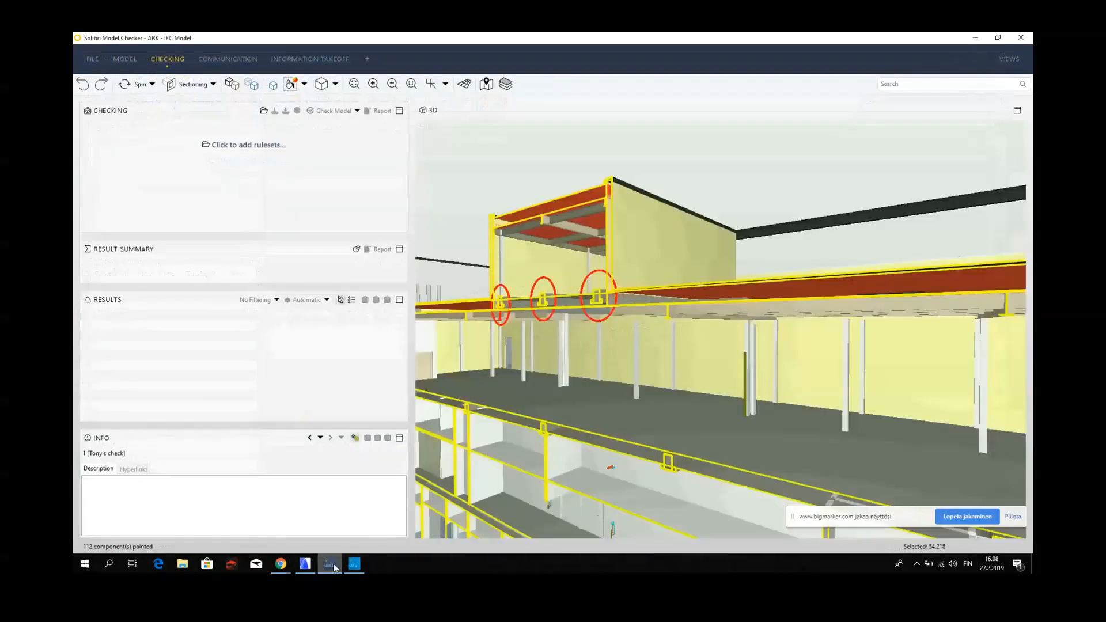
{"action": "left_click", "coordinate": [229, 59]}
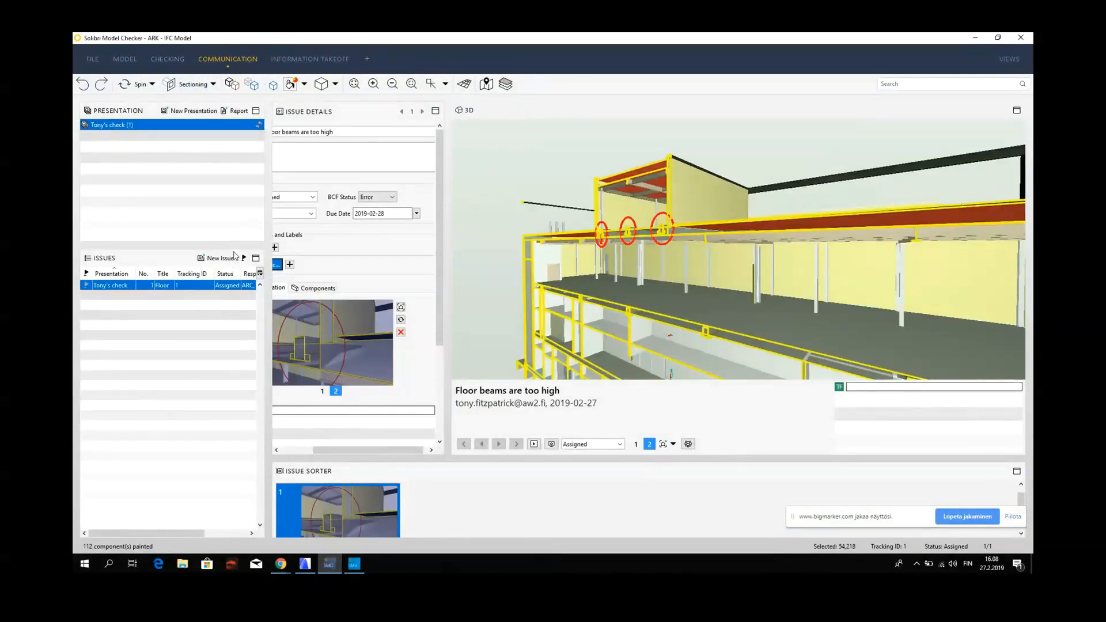
{"action": "left_click", "coordinate": [237, 111]}
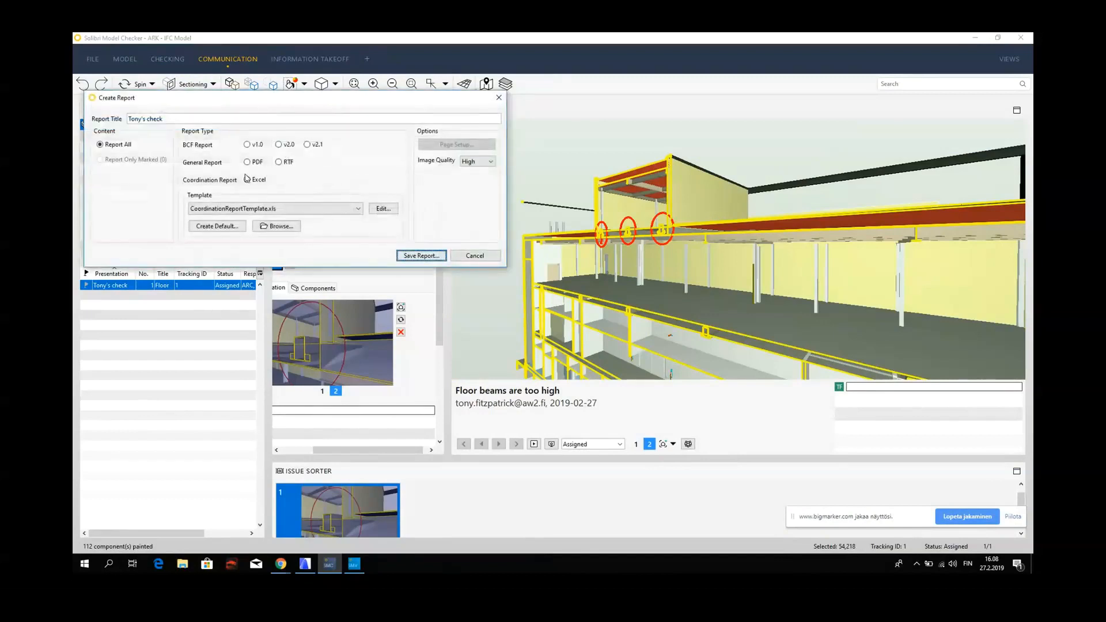
{"action": "left_click", "coordinate": [247, 180]}
{"action": "left_click", "coordinate": [279, 144]}
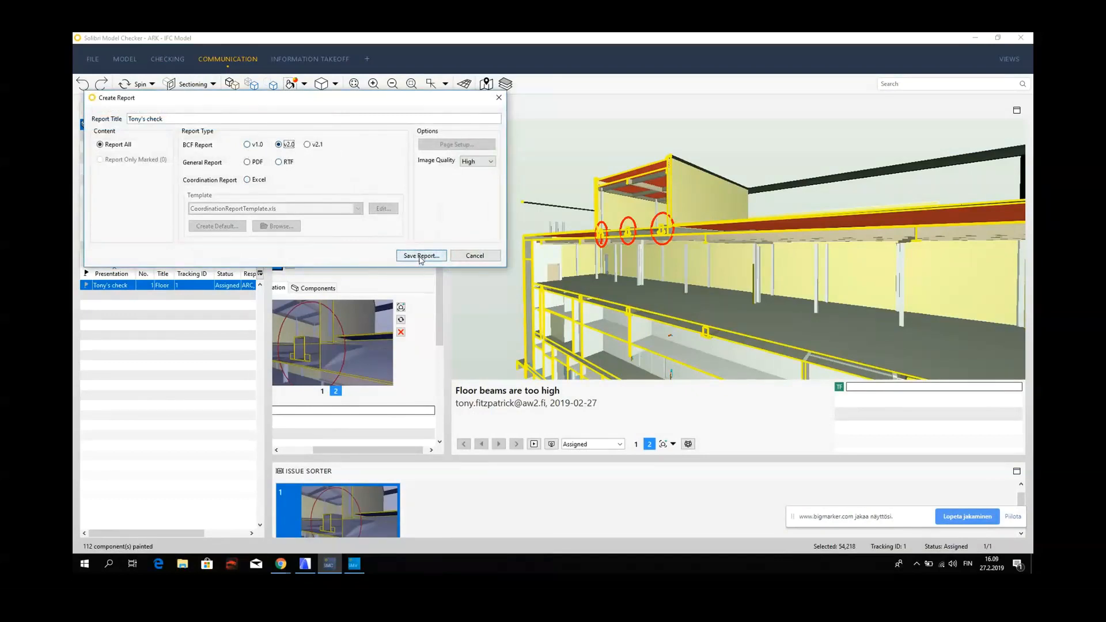
{"action": "left_click", "coordinate": [420, 257]}
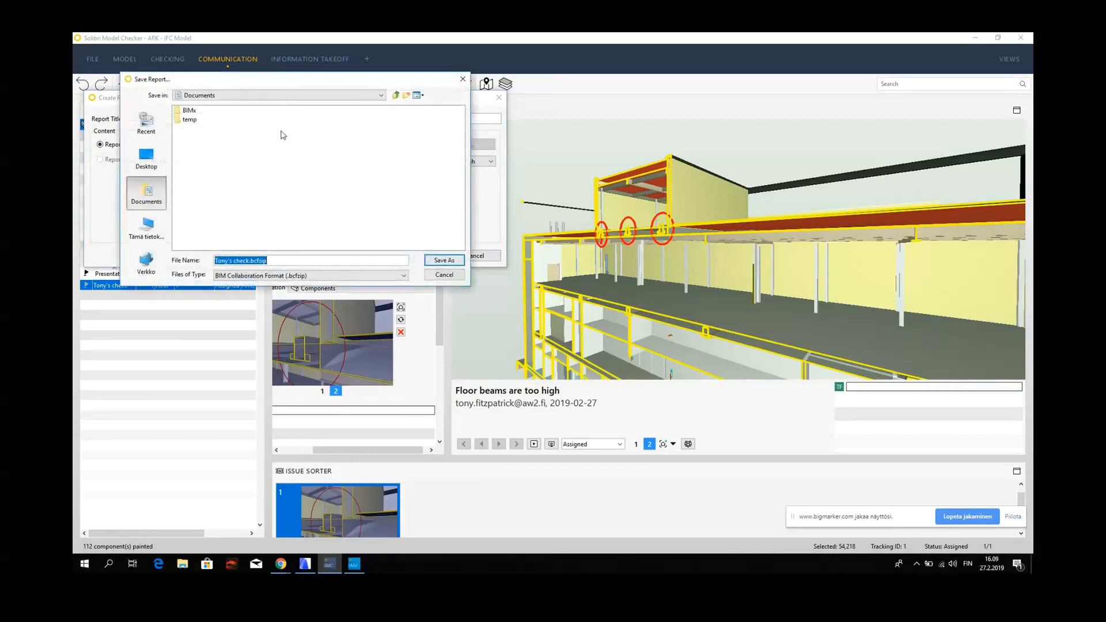
{"action": "left_click", "coordinate": [144, 161]}
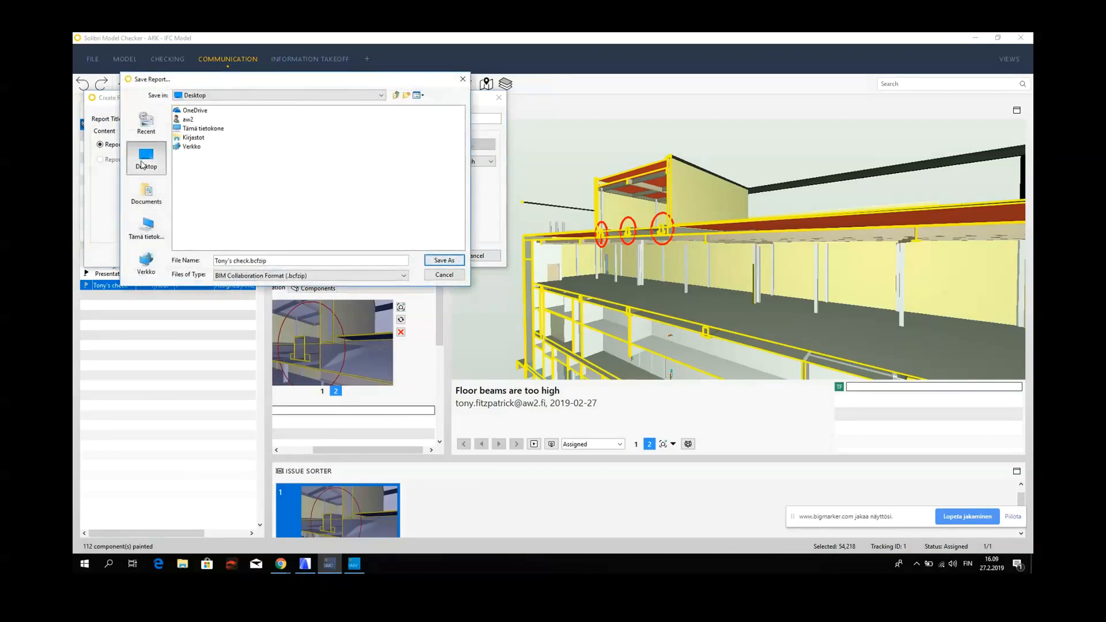
{"action": "left_click", "coordinate": [443, 260]}
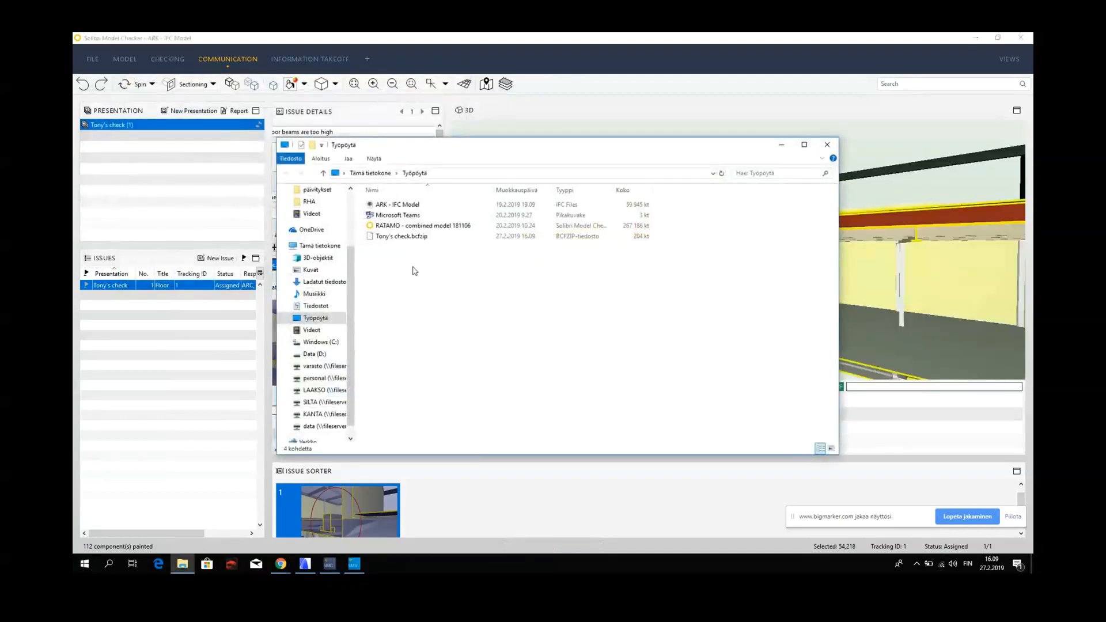
{"action": "left_click", "coordinate": [833, 148]}
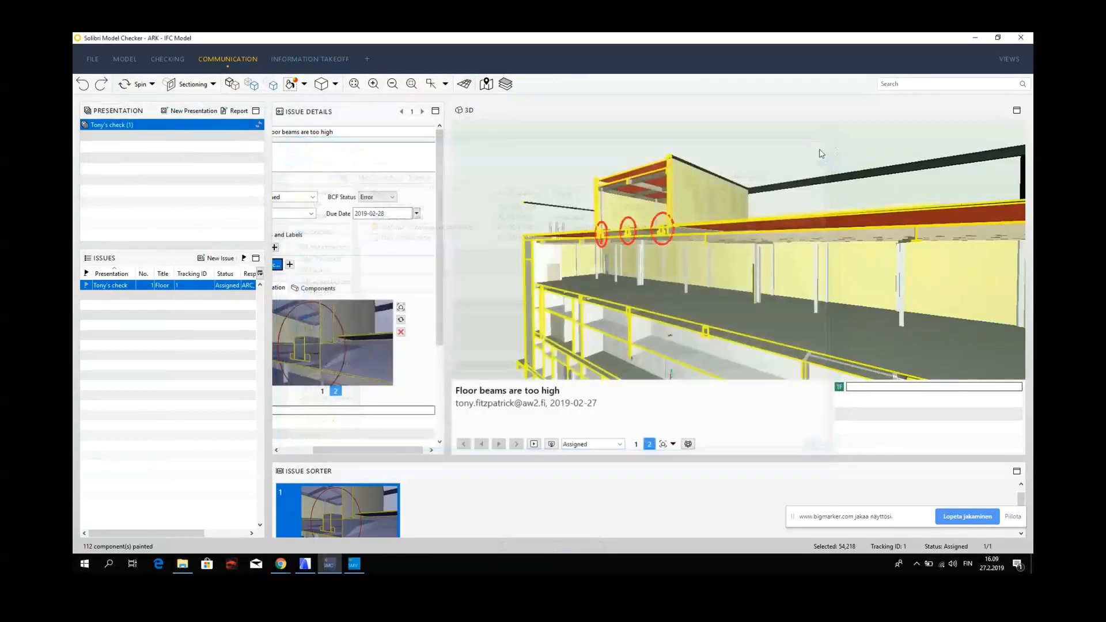
- Close Solibri Model Checker and switch to Solibri Model Viewer
{"action": "left_click", "coordinate": [1021, 37]}
{"action": "left_click", "coordinate": [552, 309]}
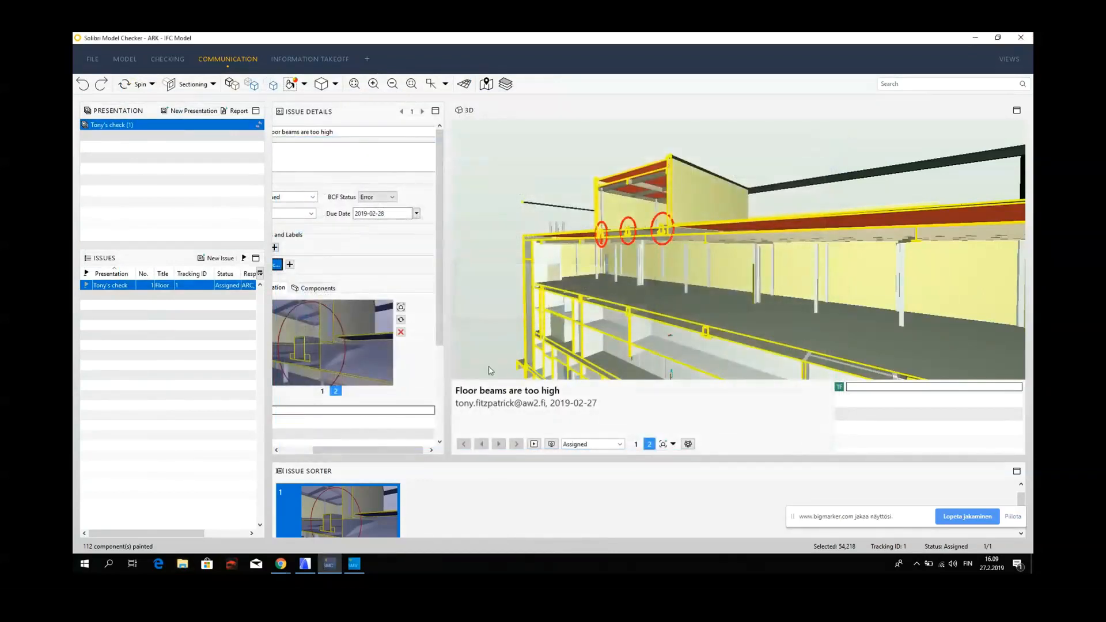
{"action": "left_click", "coordinate": [354, 564]}
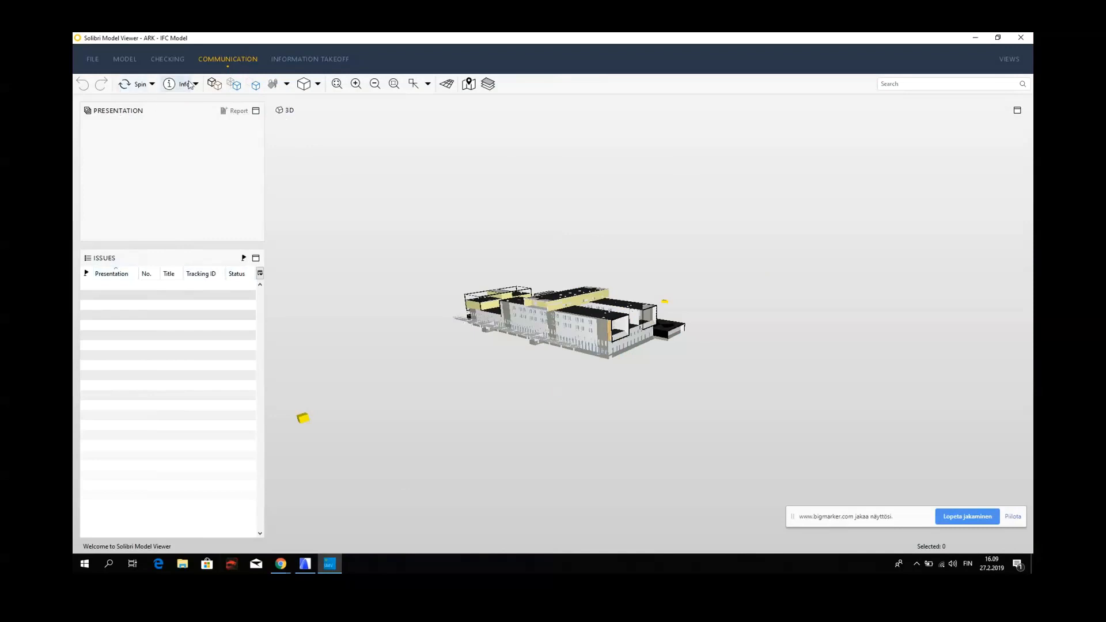
- Look through the viewer's file, model, checking and communication views
{"action": "left_click", "coordinate": [95, 66]}
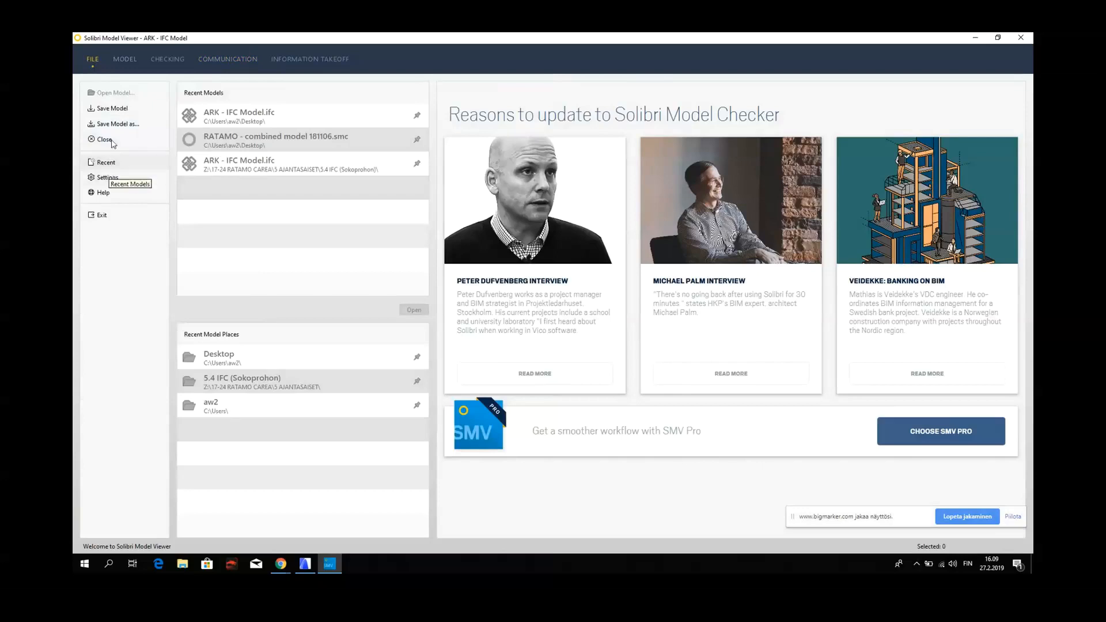
{"action": "left_click", "coordinate": [123, 60]}
{"action": "left_click", "coordinate": [164, 60]}
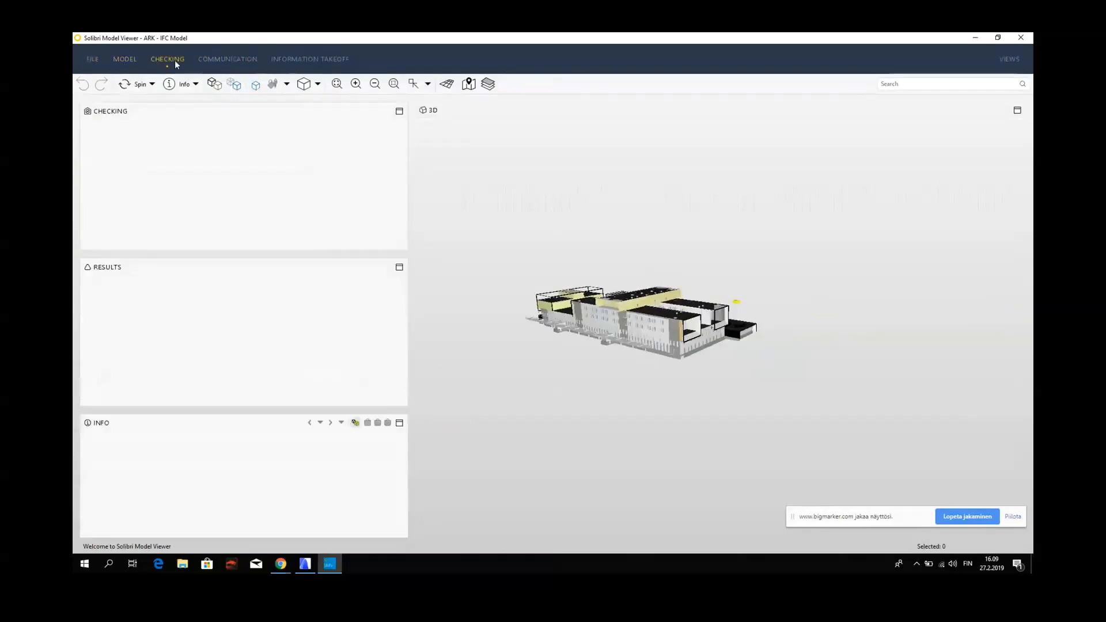
{"action": "left_click", "coordinate": [238, 58]}
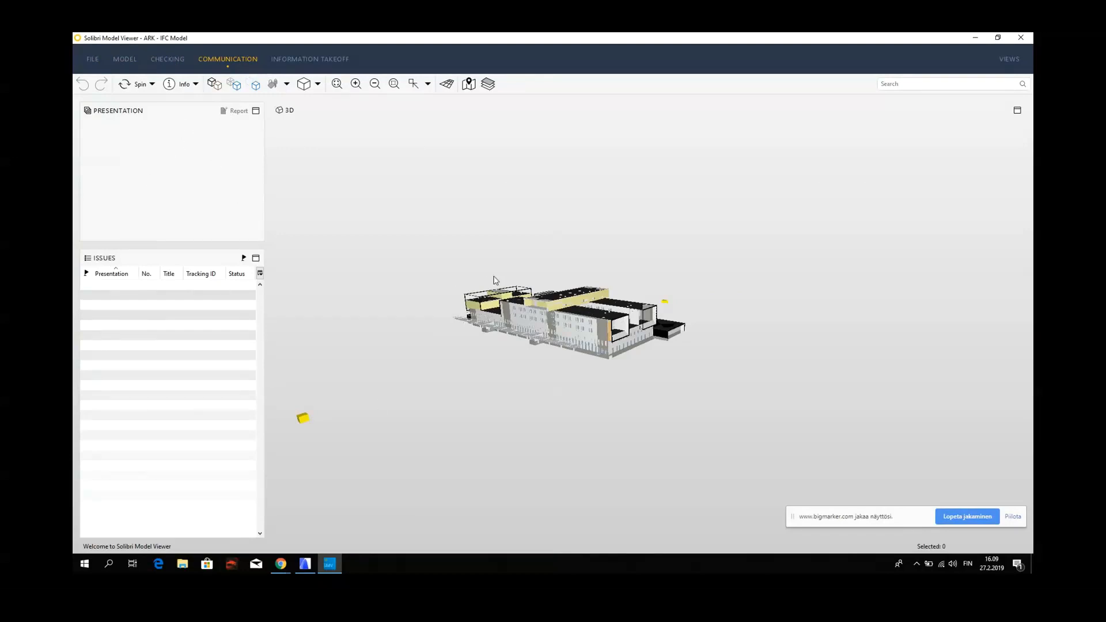
- Turn the building to its yellow end facade and create a section plane on that wall with the Sectioning tool
{"action": "left_click_drag", "start_coordinate": [503, 293], "coordinate": [449, 329]}
{"action": "scroll", "coordinate": [449, 329], "scroll_direction": "up", "scroll_amount": 10}
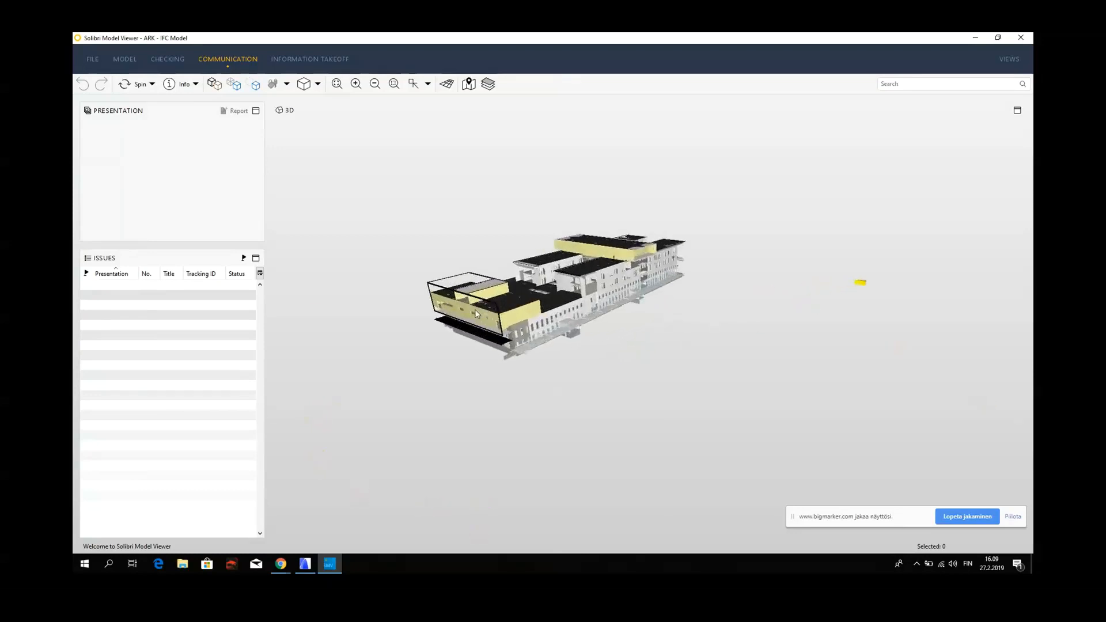
{"action": "middle_click_drag", "start_coordinate": [466, 297], "coordinate": [702, 263]}
{"action": "left_click", "coordinate": [196, 84]}
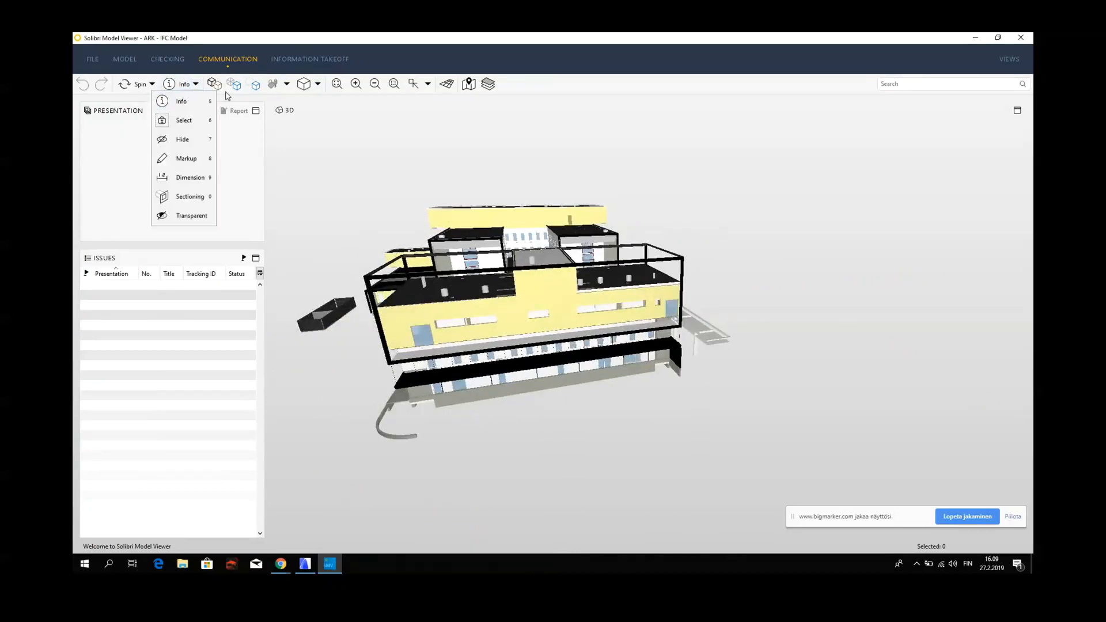
{"action": "left_click", "coordinate": [190, 196]}
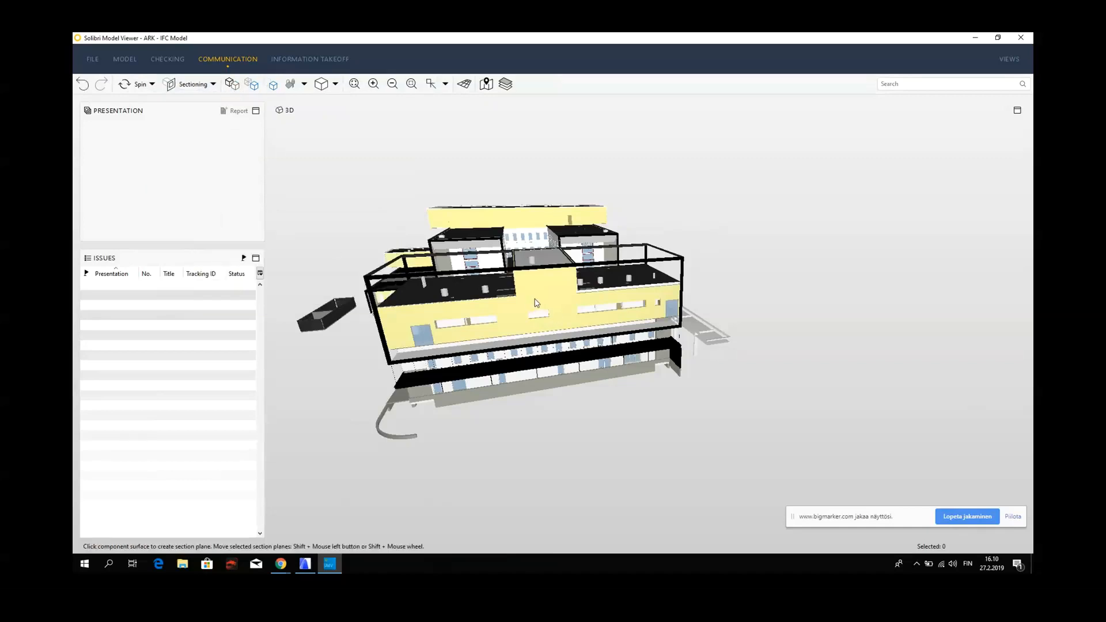
{"action": "left_click", "coordinate": [535, 299]}
- Move the section plane from the end facade deeper into the building and inspect the exposed floors and rooms
{"action": "left_click_drag", "start_coordinate": [540, 335], "coordinate": [522, 268], "text": "shift"}
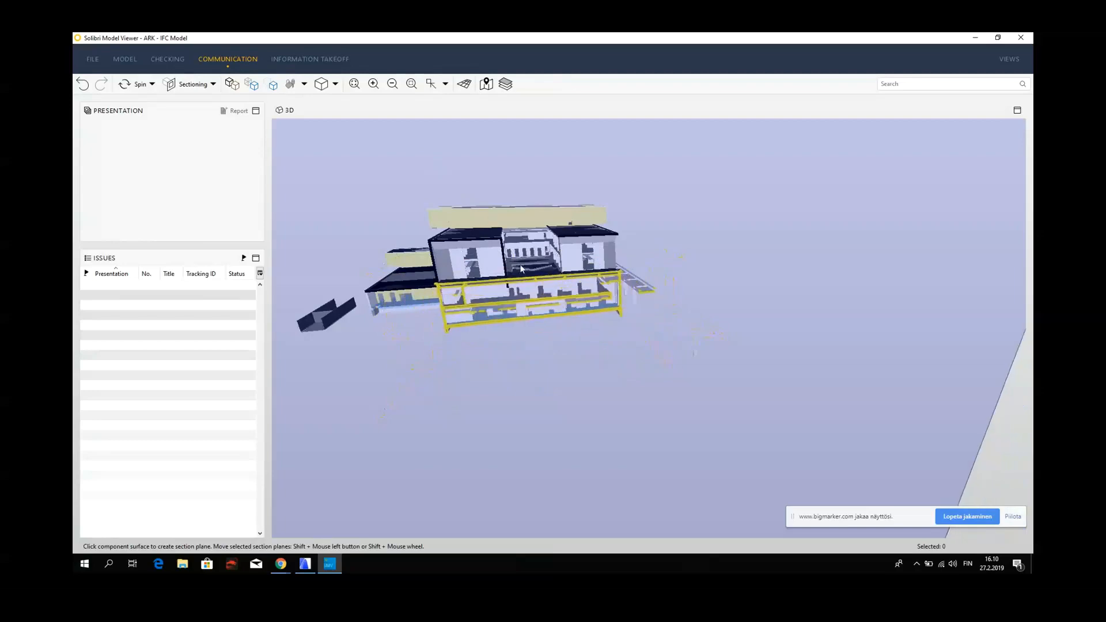
{"action": "scroll", "coordinate": [521, 268], "scroll_direction": "up", "scroll_amount": 8}
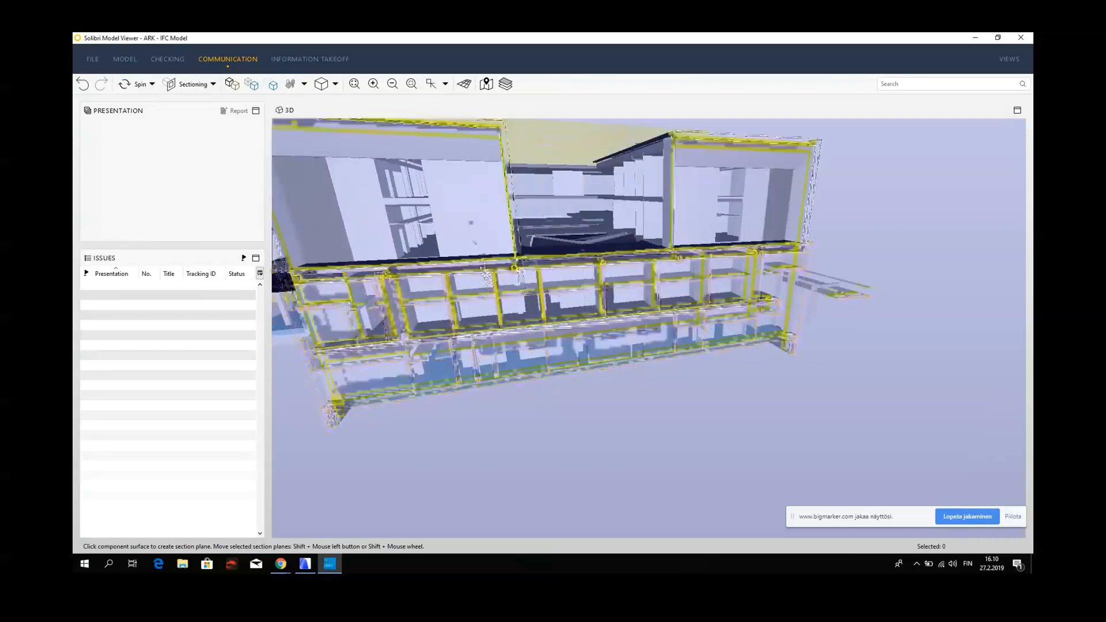
{"action": "scroll", "coordinate": [482, 279], "scroll_direction": "up", "scroll_amount": 5}
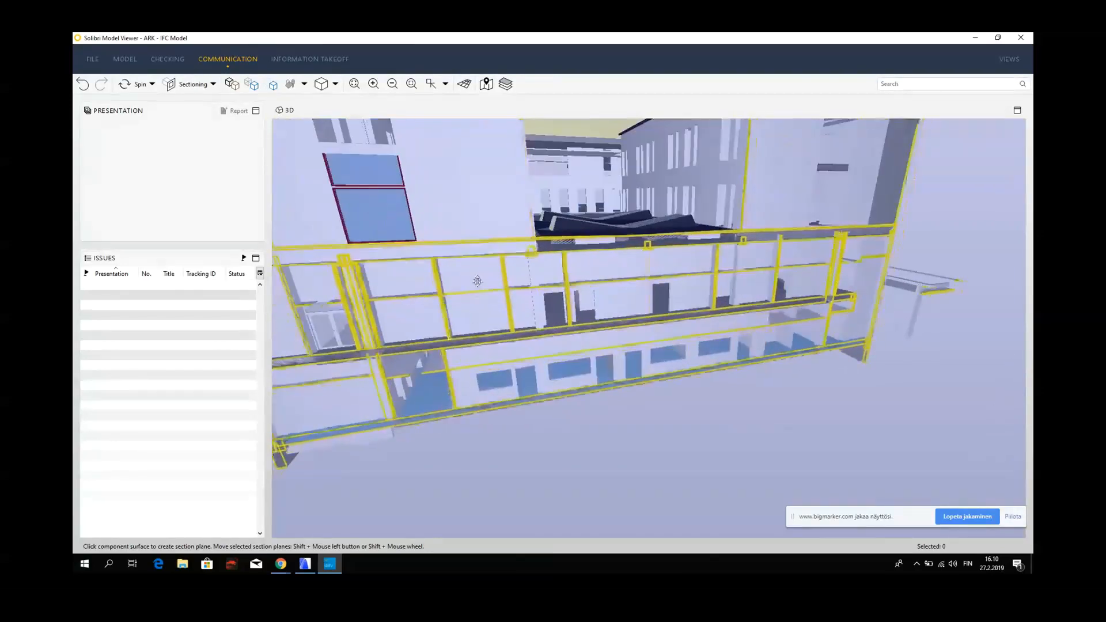
{"action": "left_click_drag", "start_coordinate": [478, 280], "coordinate": [485, 255]}
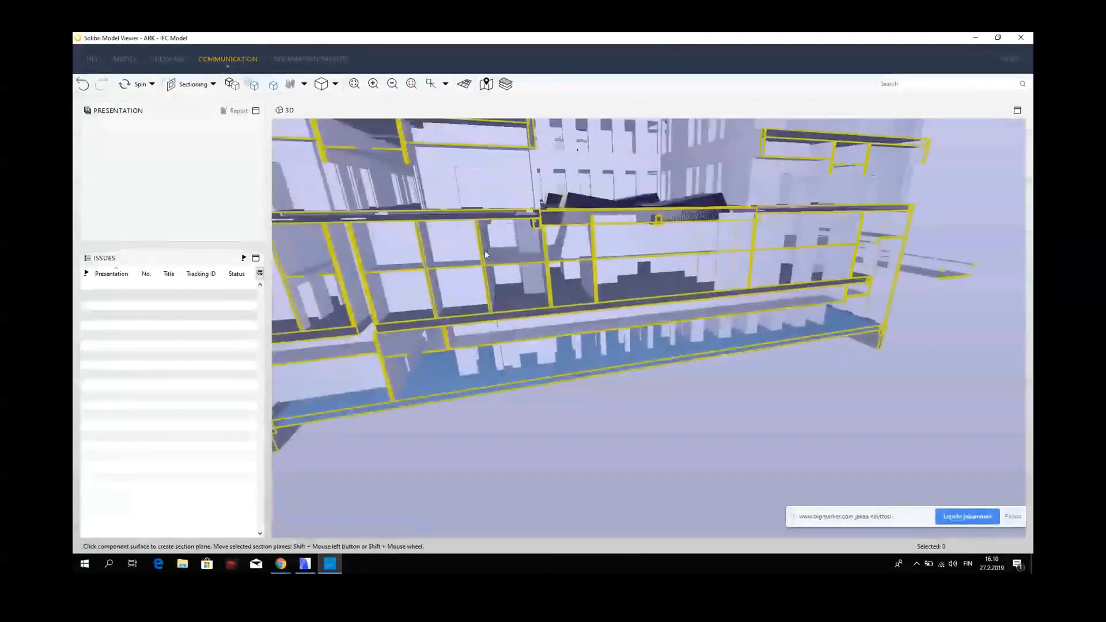
{"action": "scroll", "coordinate": [486, 243], "scroll_direction": "up", "scroll_amount": 2}
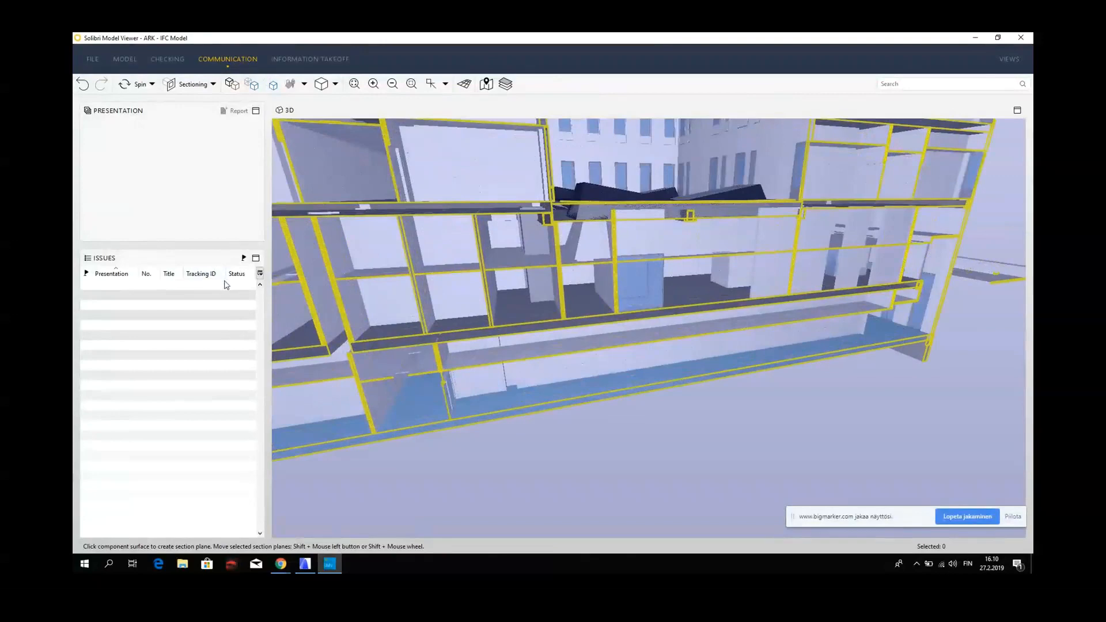
{"action": "left_click_drag", "start_coordinate": [705, 204], "coordinate": [702, 203]}
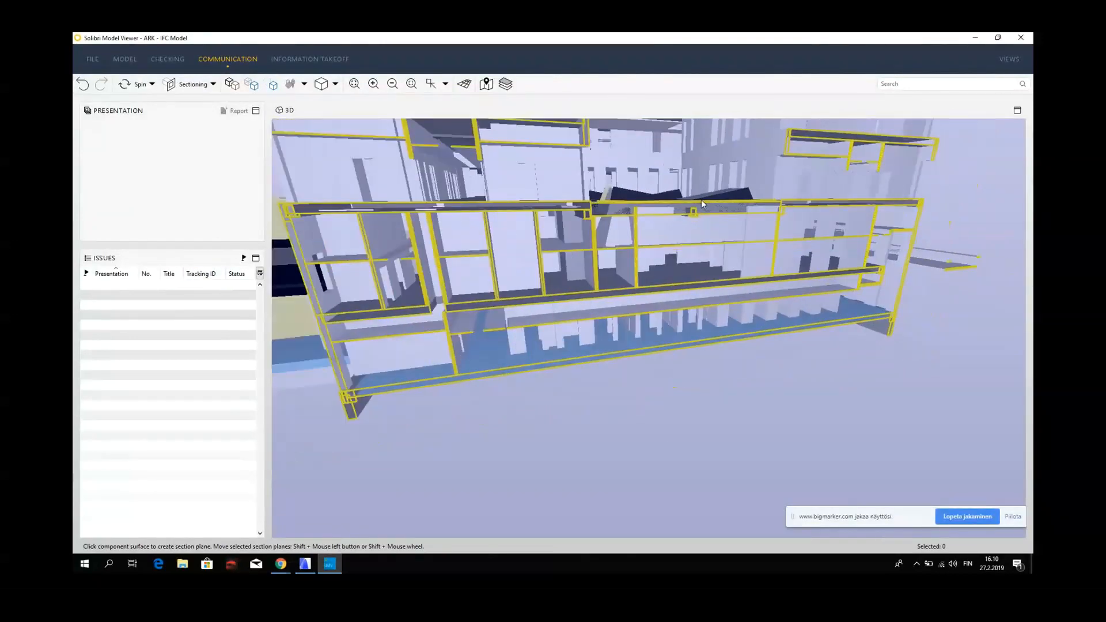
{"action": "scroll", "coordinate": [697, 209], "scroll_direction": "down", "scroll_amount": 4}
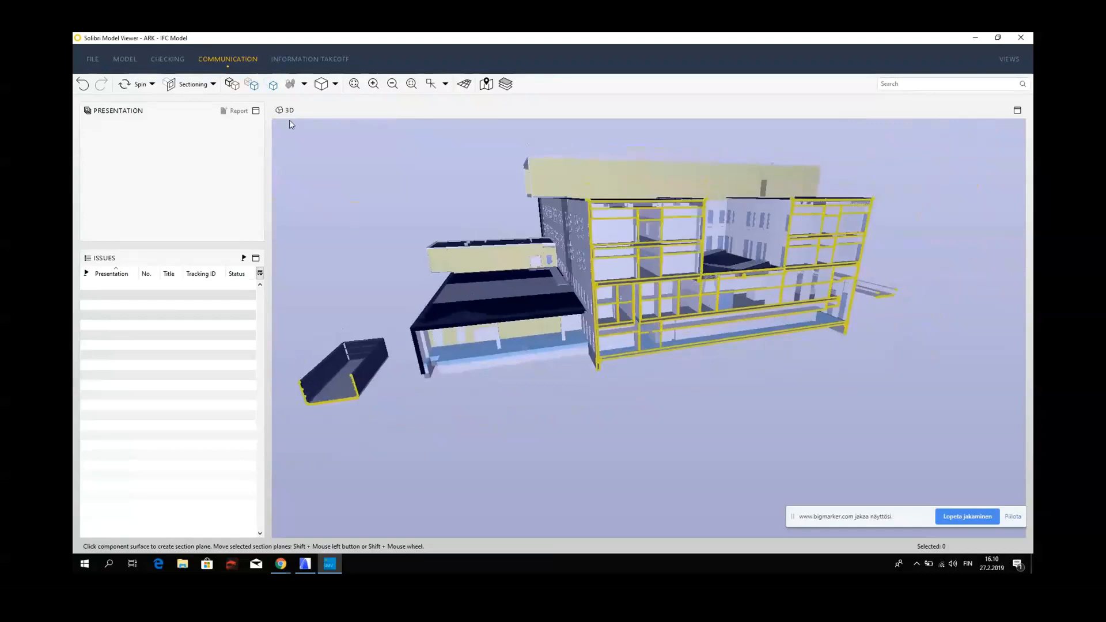
{"action": "left_click", "coordinate": [256, 111]}
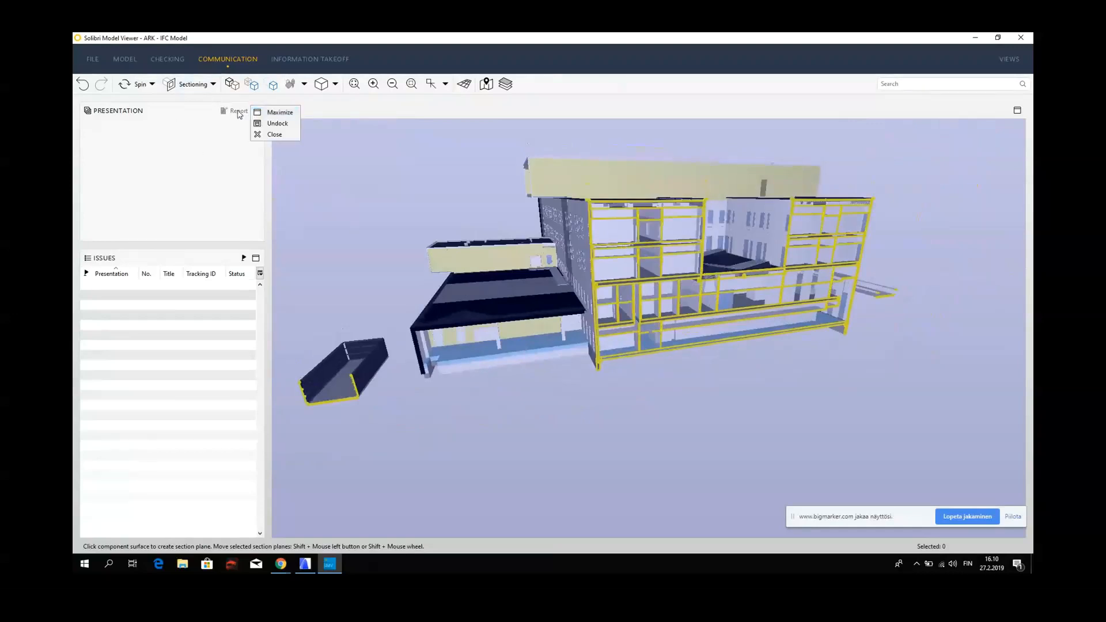
{"action": "left_click", "coordinate": [235, 114]}
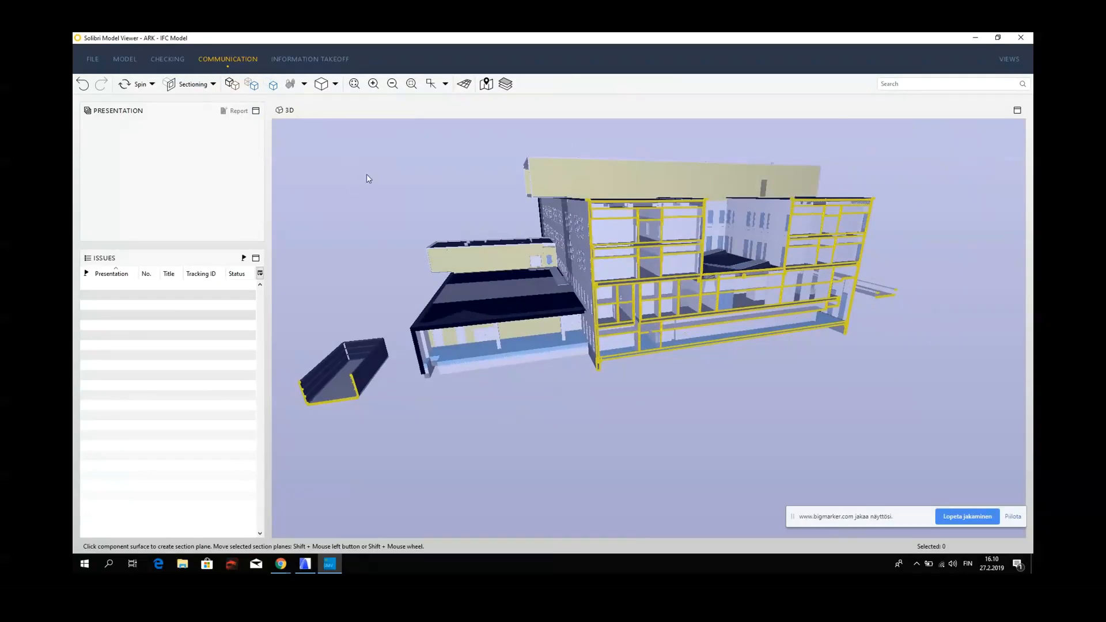
- Close Solibri Model Viewer without saving the ARK - IFC Model
{"action": "left_click", "coordinate": [1021, 37]}
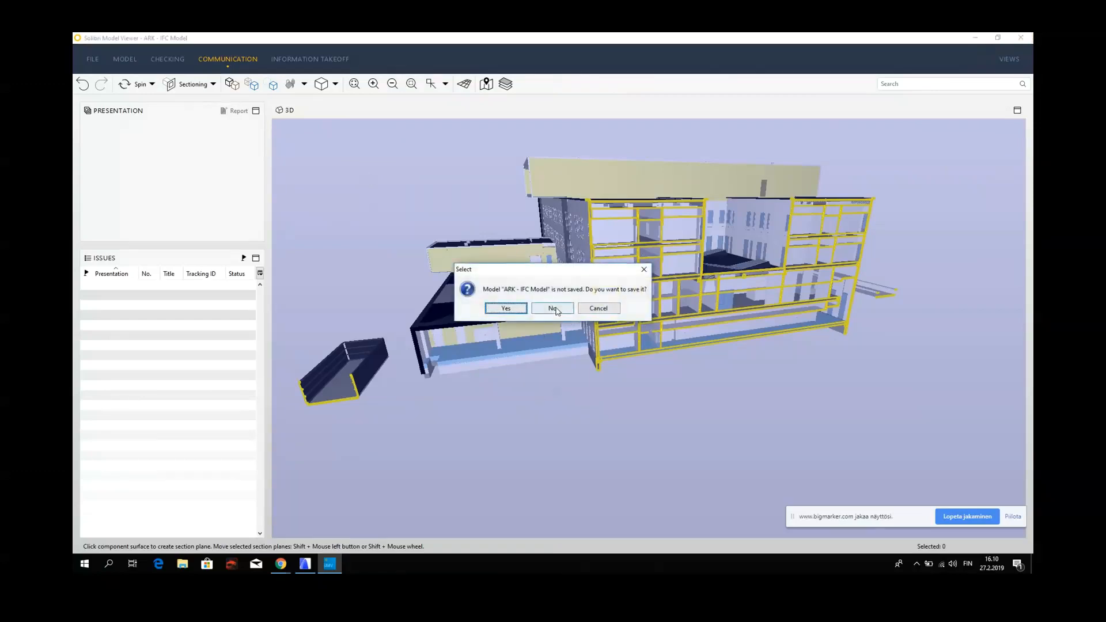
{"action": "left_click", "coordinate": [541, 309]}
- Switch to the BigMarker Conference Room in Chrome and stop the webinar recording
{"action": "mouse_move", "coordinate": [281, 564]}
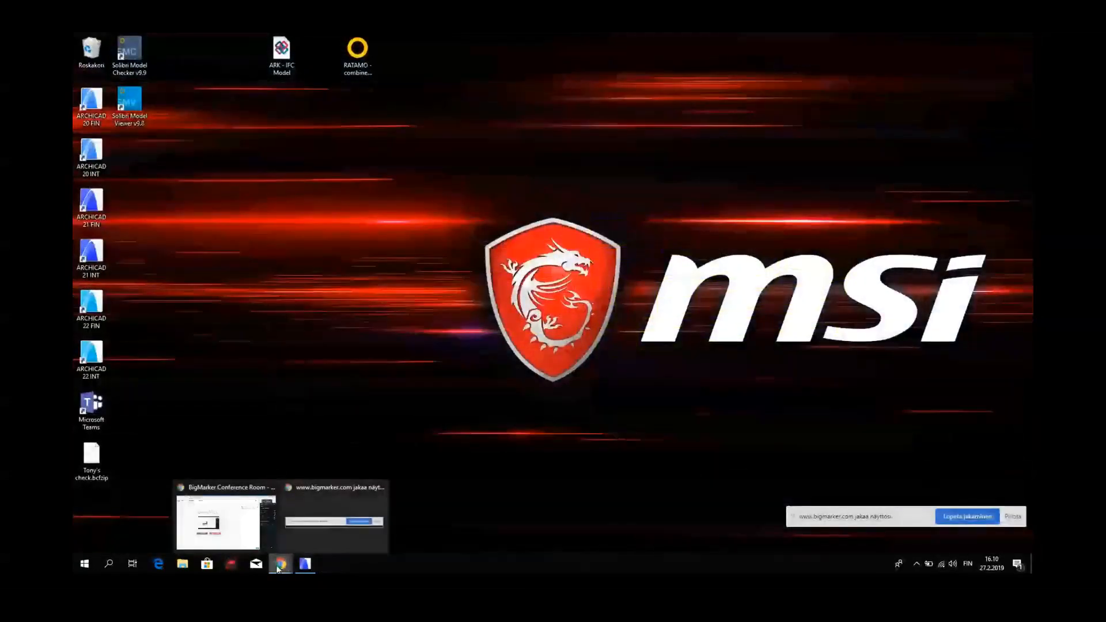
{"action": "left_click", "coordinate": [257, 528]}
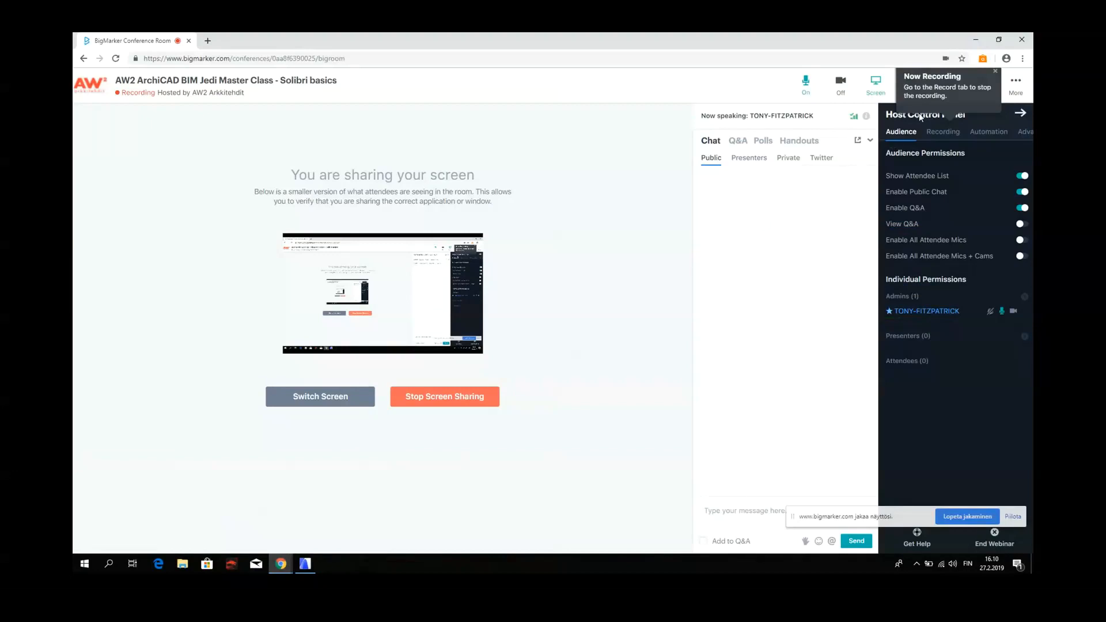
{"action": "left_click", "coordinate": [944, 134]}
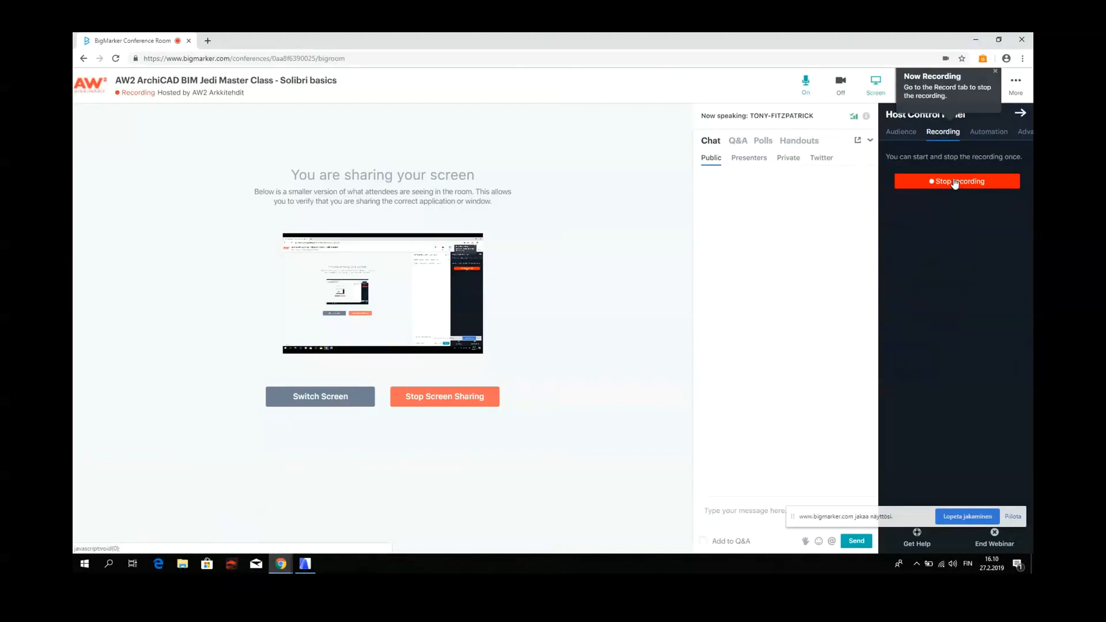
{"action": "left_click", "coordinate": [956, 182]}
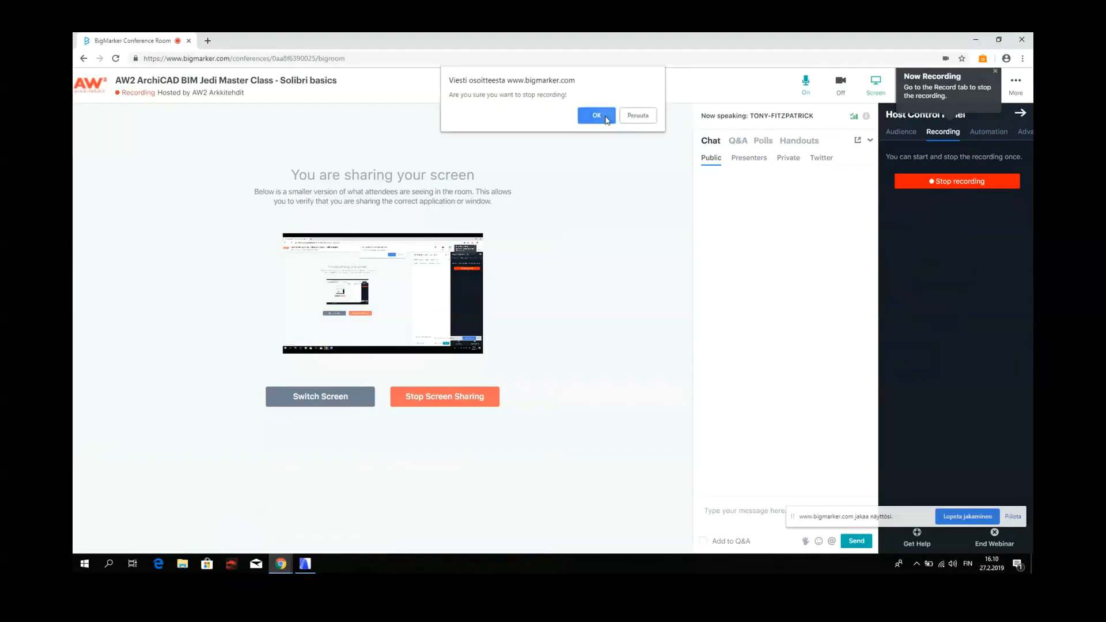